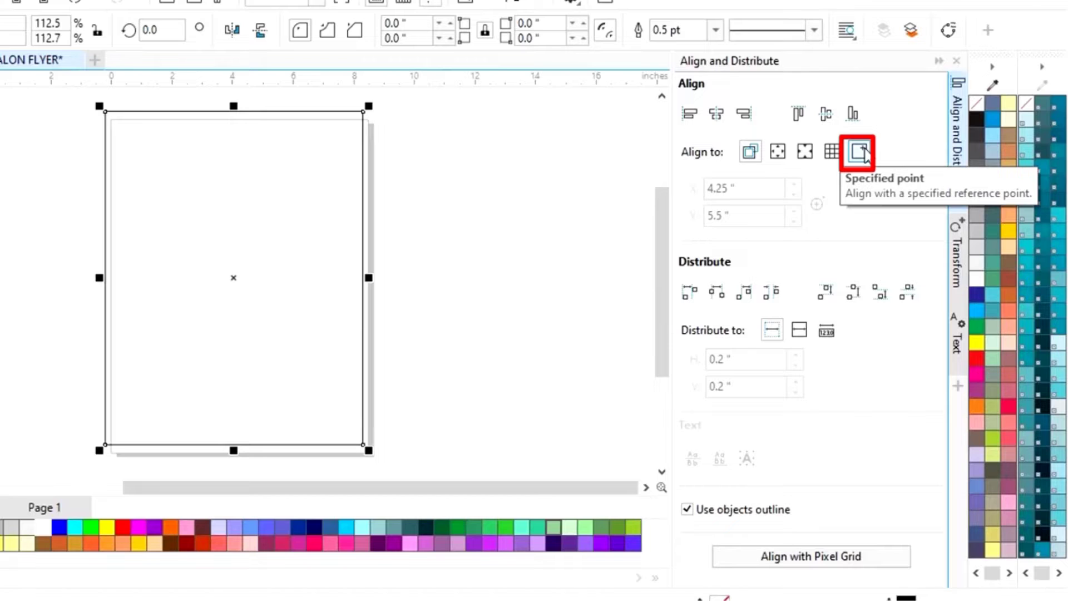
Centre the 8.5 × 11 in rectangle on point (4.25, 5.5) both ways, then collapse the alignment docker
{"action": "left_click", "coordinate": [859, 151]}
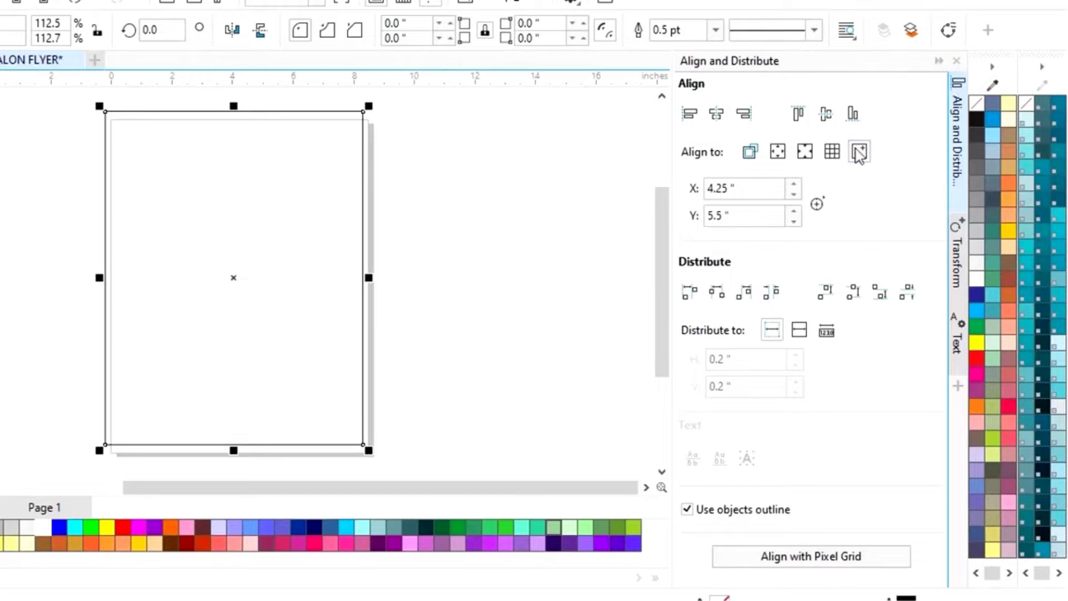
{"action": "left_click", "coordinate": [717, 117]}
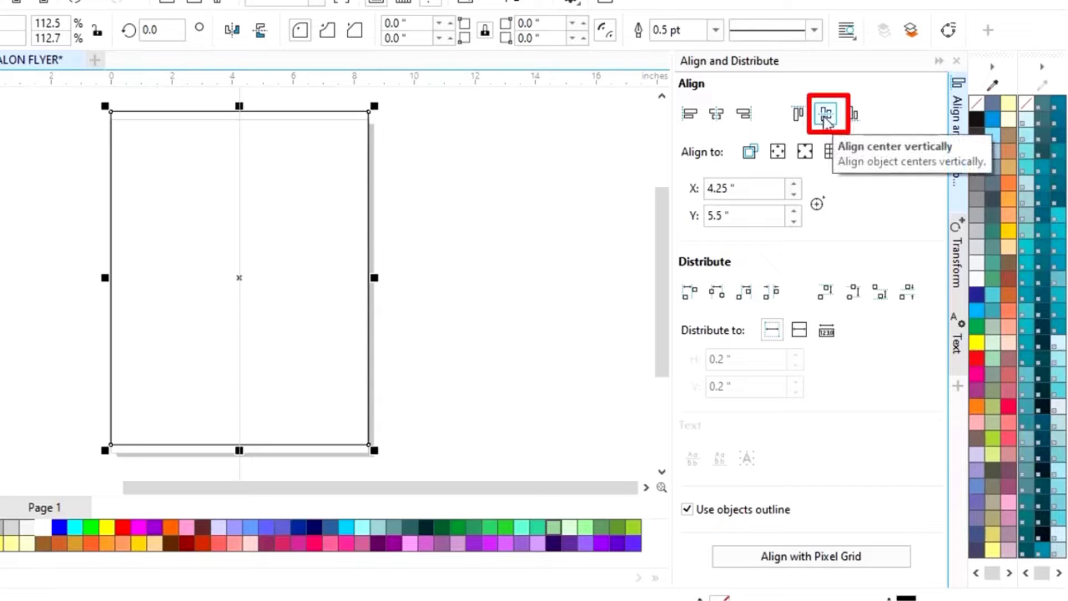
{"action": "left_click", "coordinate": [825, 118]}
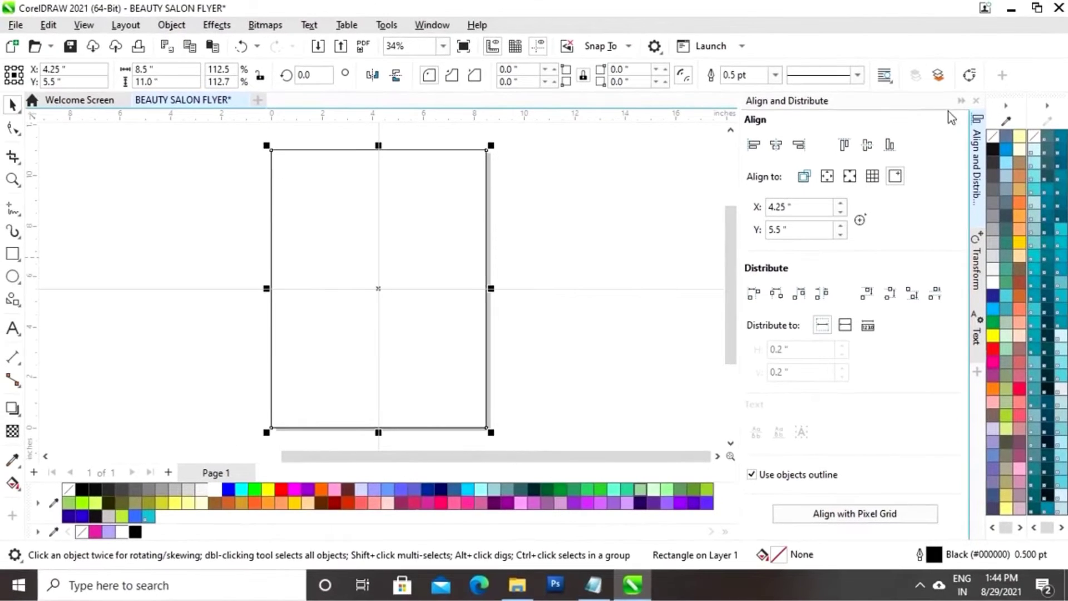
{"action": "left_click", "coordinate": [961, 102]}
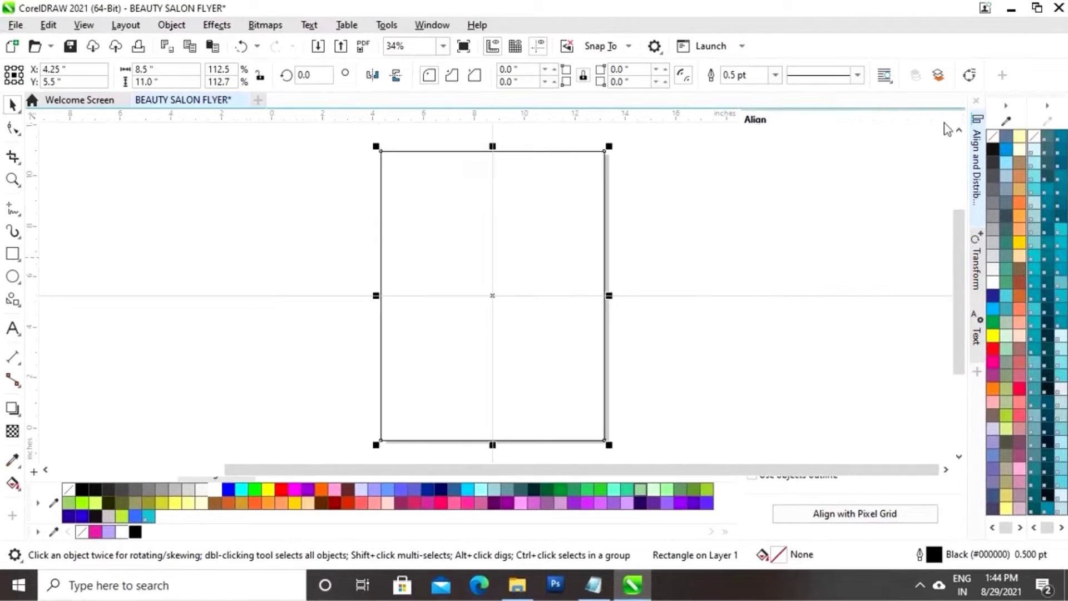
{"action": "left_click", "coordinate": [691, 210]}
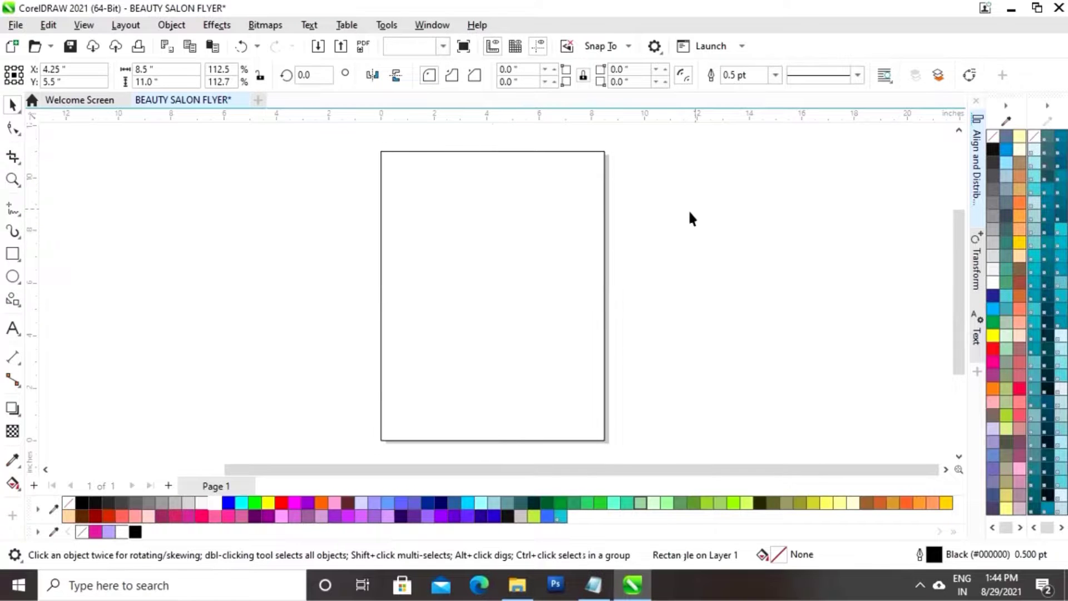
{"action": "left_click", "coordinate": [429, 272]}
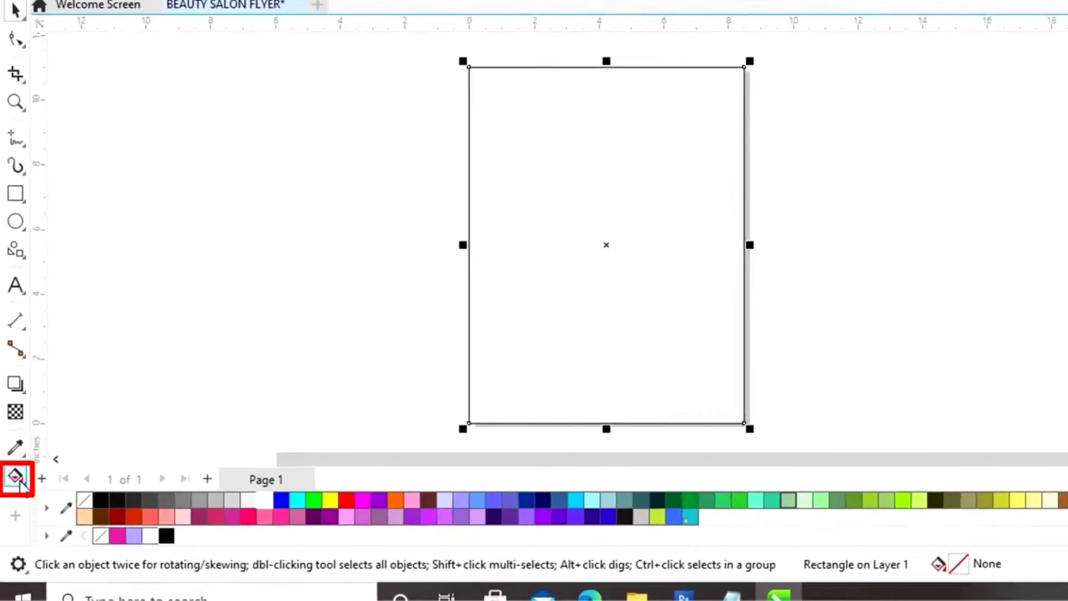
Drag a diagonal fountain fill across the rectangle with a pink start node at the top right
{"action": "left_click", "coordinate": [49, 462]}
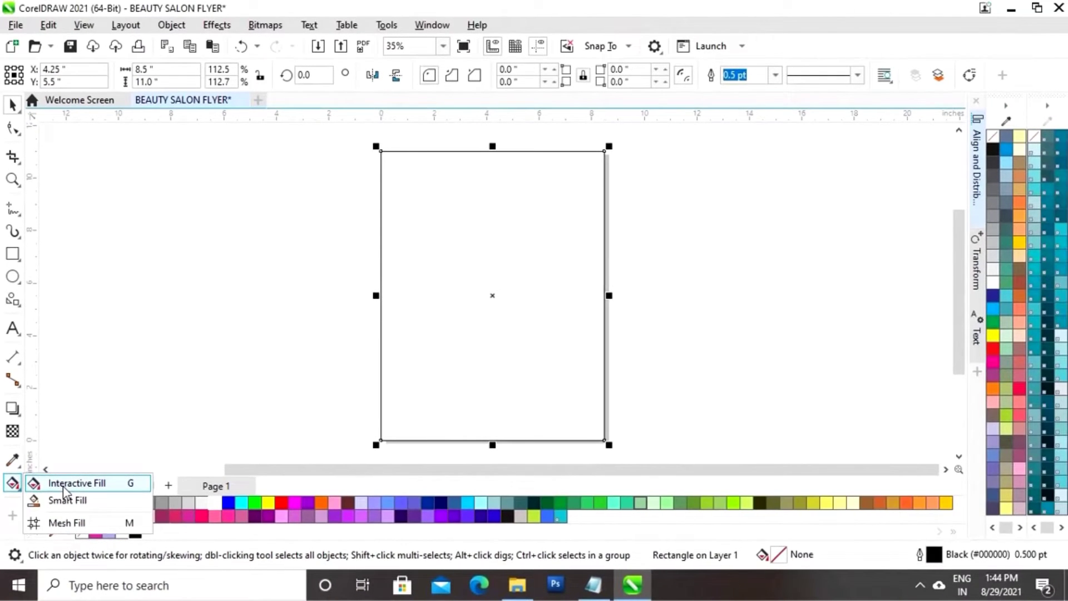
{"action": "left_click", "coordinate": [62, 484]}
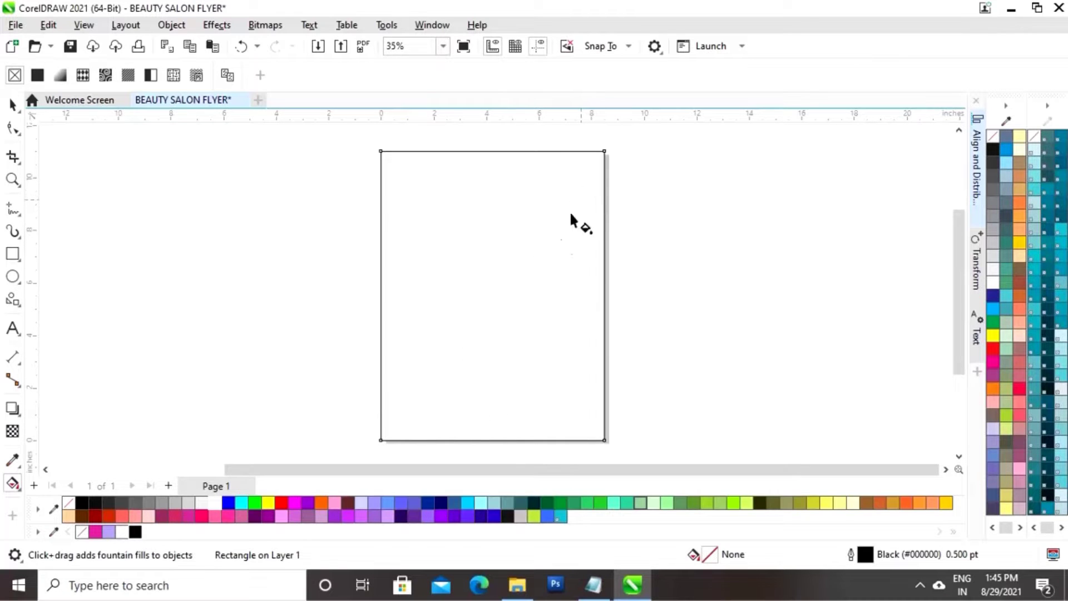
{"action": "left_click_drag", "start_coordinate": [582, 197], "coordinate": [403, 406]}
{"action": "left_click_drag", "start_coordinate": [584, 199], "coordinate": [588, 172]}
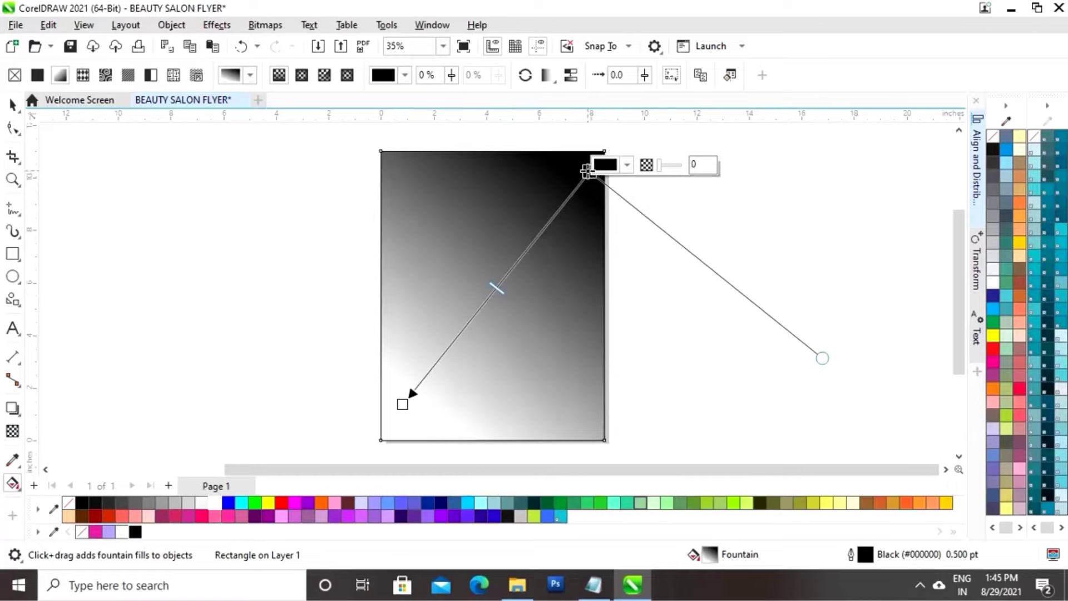
{"action": "left_click", "coordinate": [627, 165]}
{"action": "left_click", "coordinate": [743, 395]}
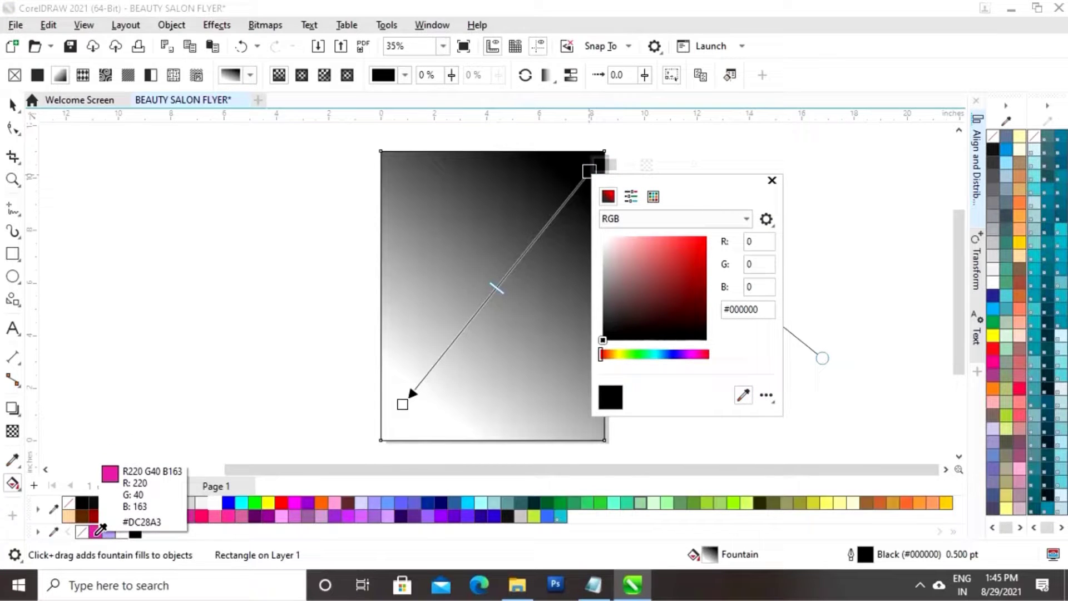
{"action": "left_click", "coordinate": [97, 533]}
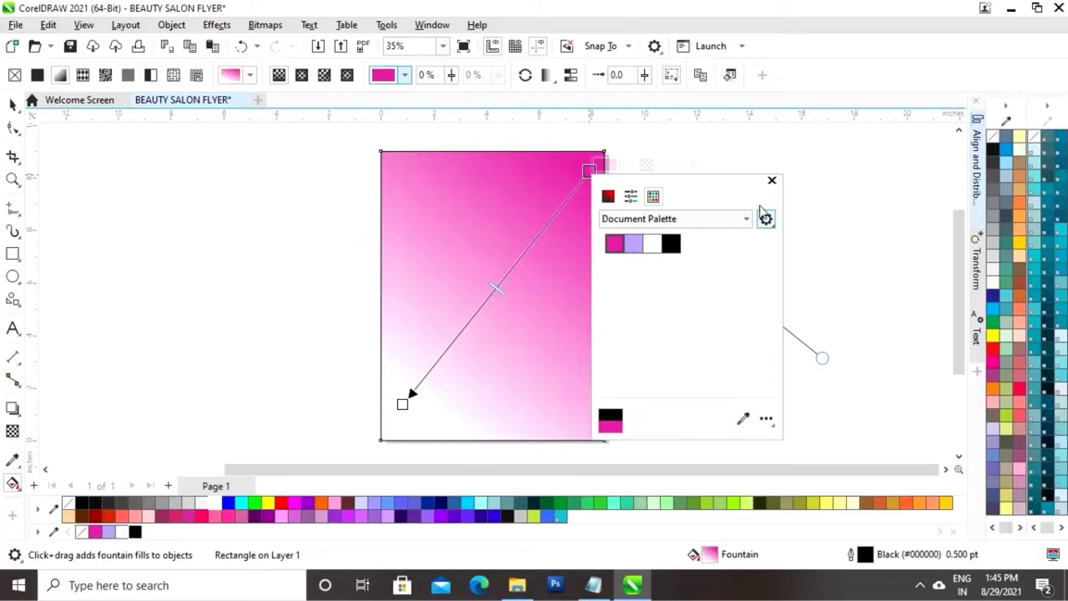
{"action": "left_click", "coordinate": [403, 405]}
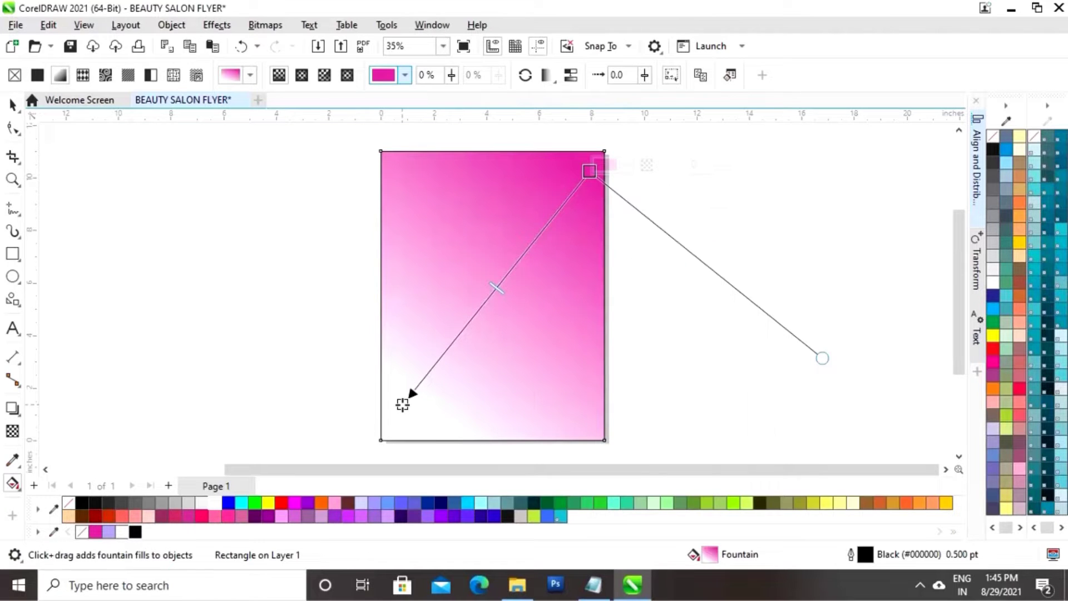
Make the gradient's lower-left end black and shift the midpoint toward the pink end
{"action": "left_click", "coordinate": [440, 398]}
{"action": "left_click", "coordinate": [556, 344]}
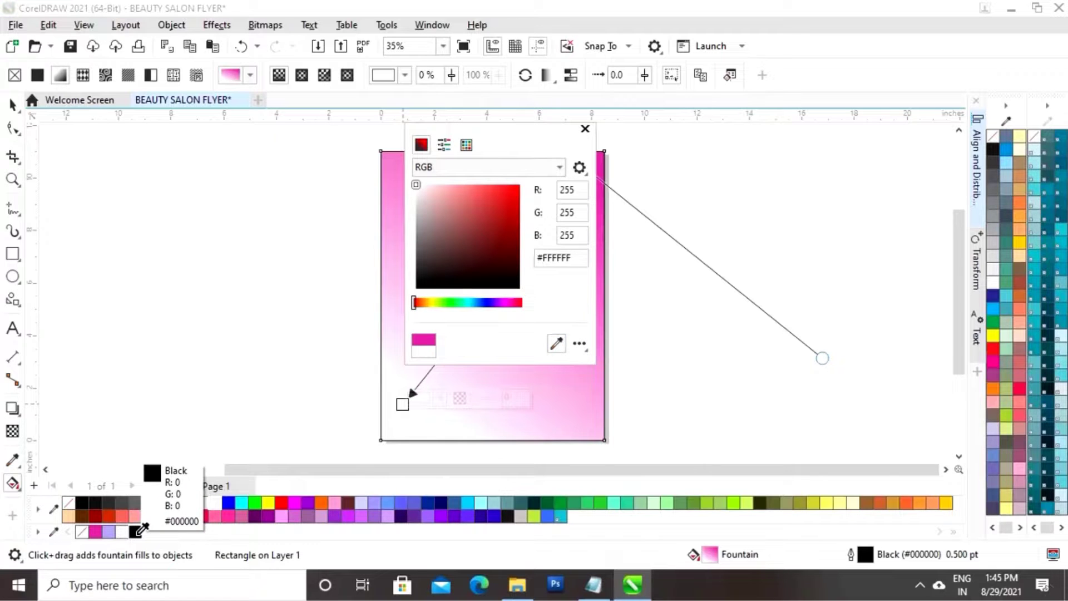
{"action": "left_click", "coordinate": [135, 532]}
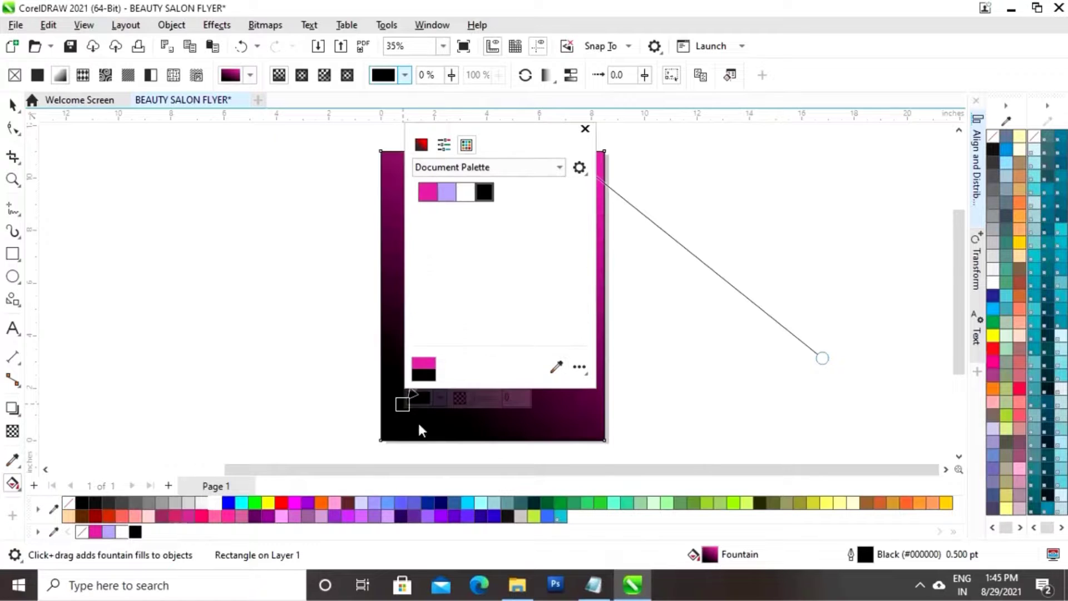
{"action": "left_click", "coordinate": [585, 131]}
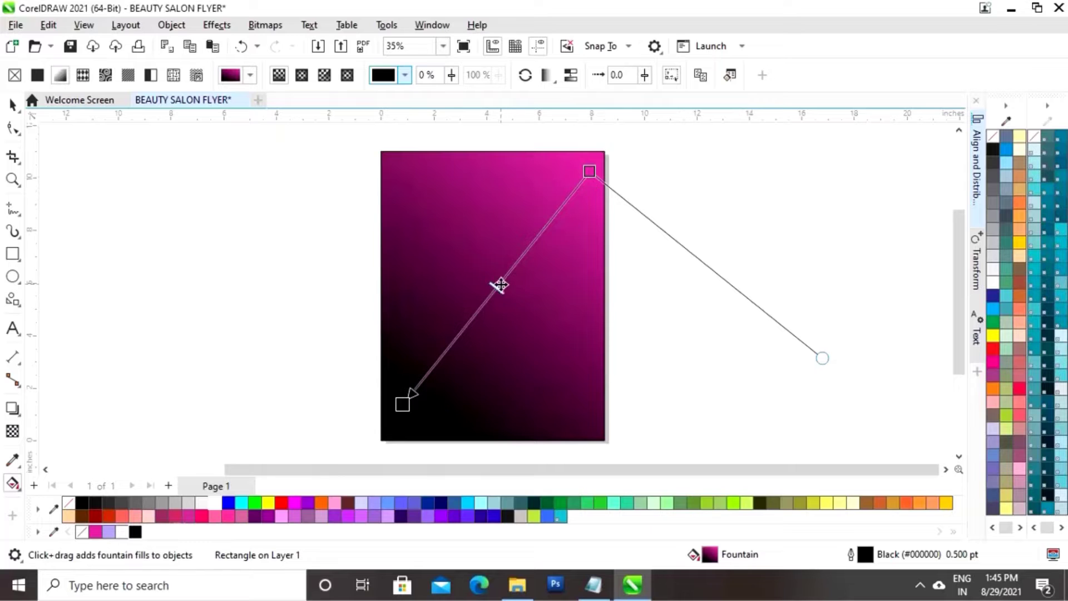
{"action": "left_click_drag", "start_coordinate": [507, 273], "coordinate": [508, 272]}
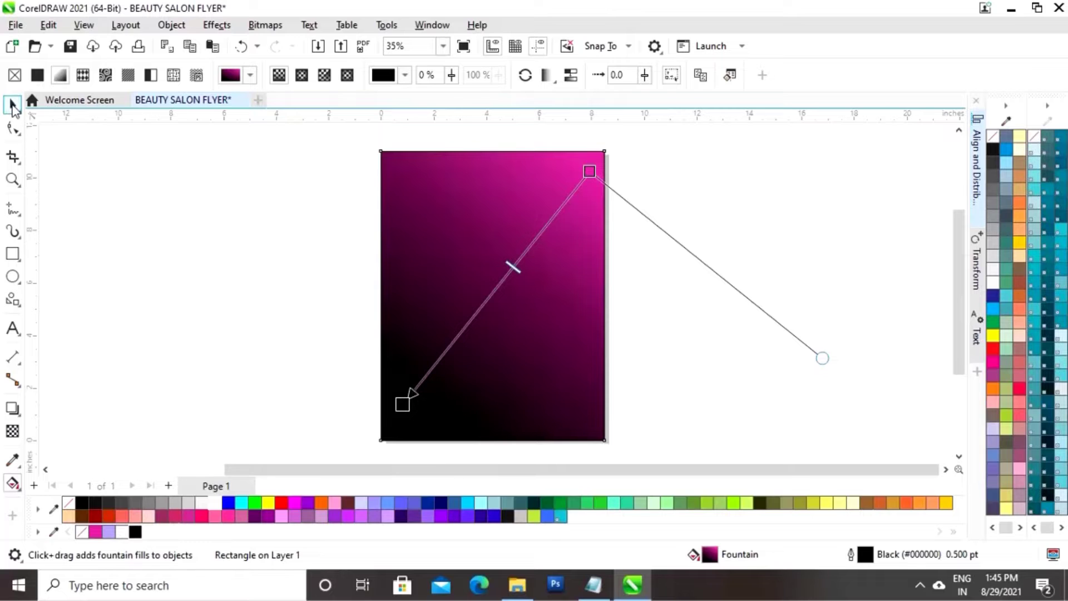
{"action": "left_click", "coordinate": [12, 104]}
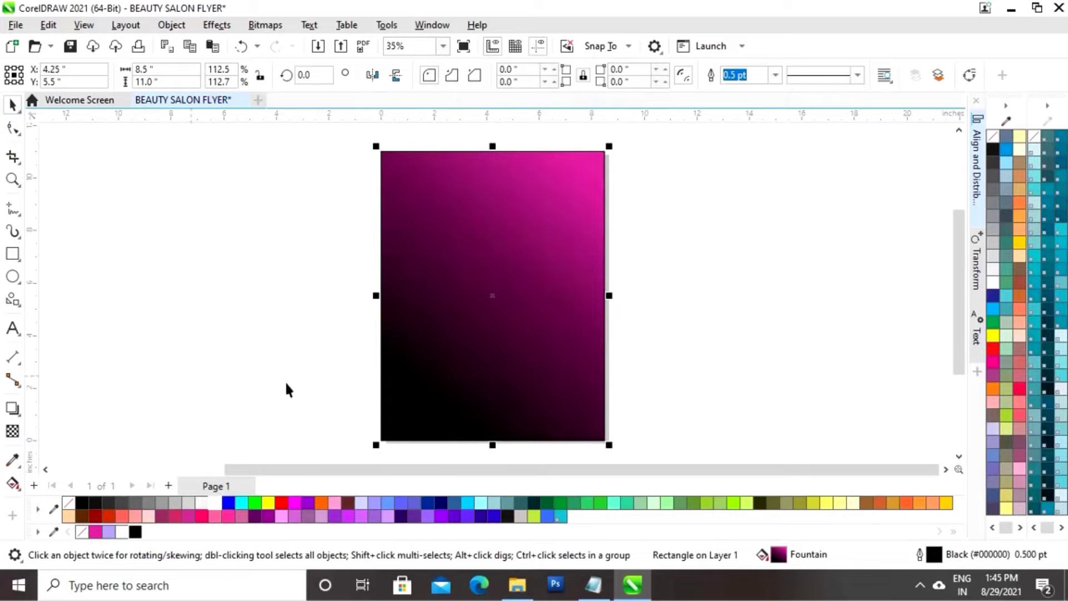
Remove the rectangle's outline and convert a half-width left-side copy into curves
{"action": "right_click", "coordinate": [65, 509]}
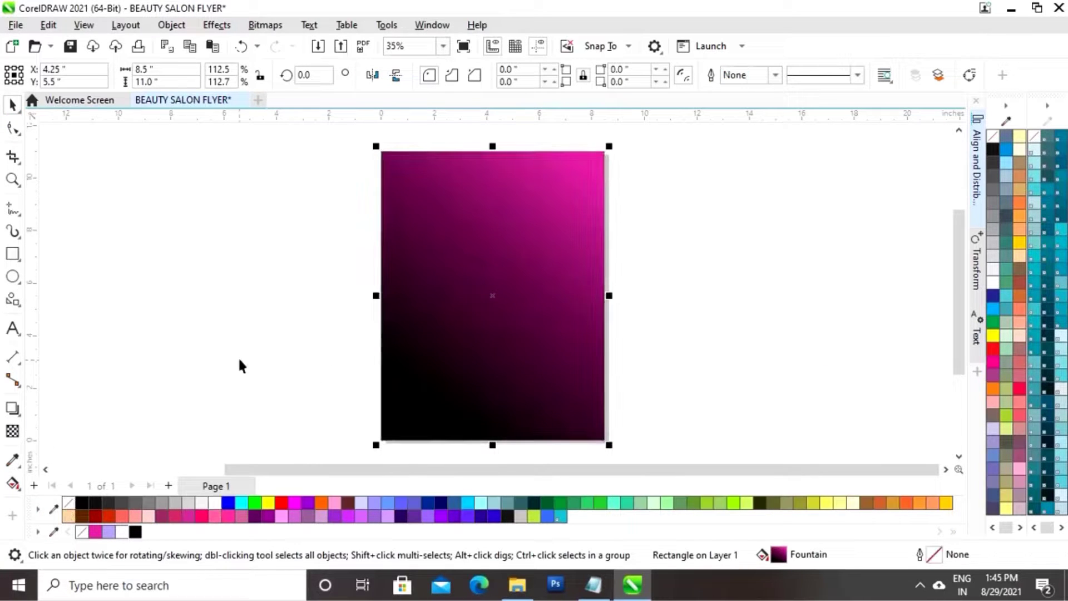
{"action": "left_click", "coordinate": [239, 360]}
{"action": "left_click", "coordinate": [514, 299]}
{"action": "left_click_drag", "start_coordinate": [610, 295], "coordinate": [493, 296]}
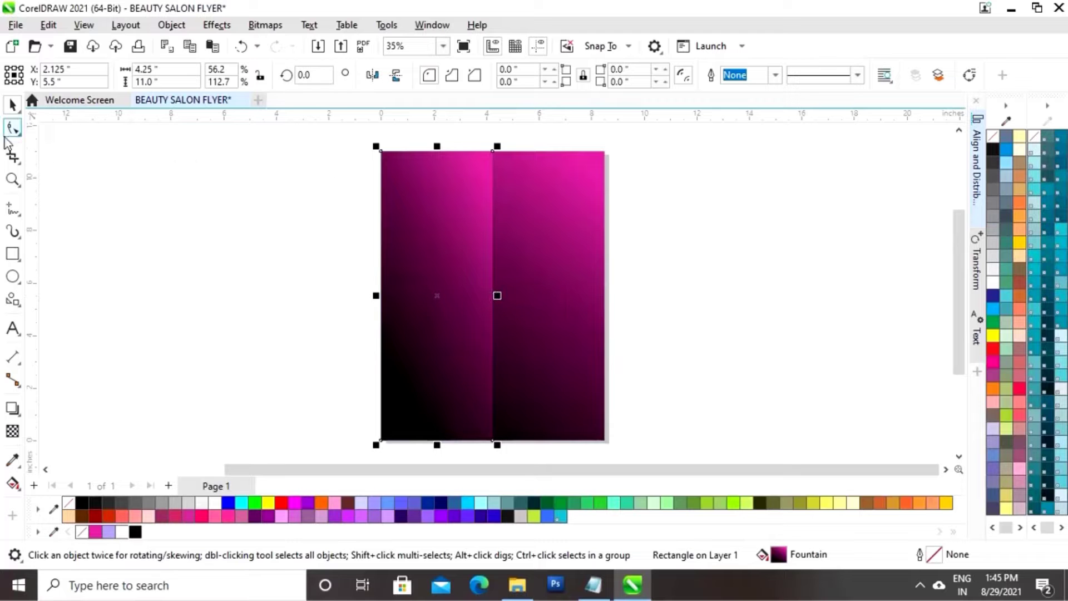
{"action": "right_click", "coordinate": [436, 301]}
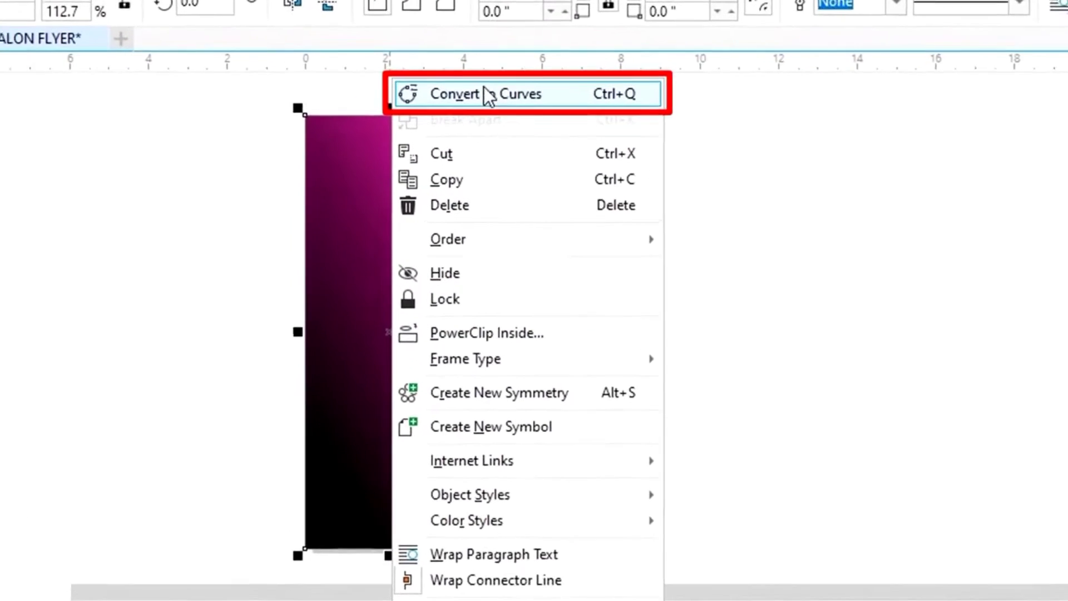
{"action": "left_click", "coordinate": [499, 129]}
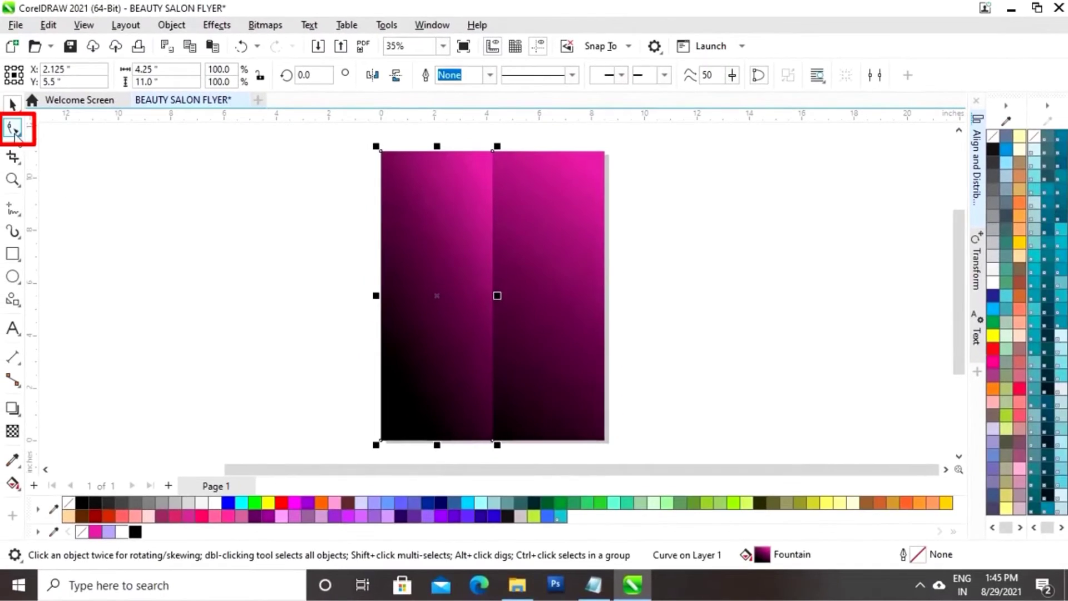
Delete the narrow shape's top-right node and convert the resulting diagonal edge to a curve
{"action": "left_click", "coordinate": [13, 130]}
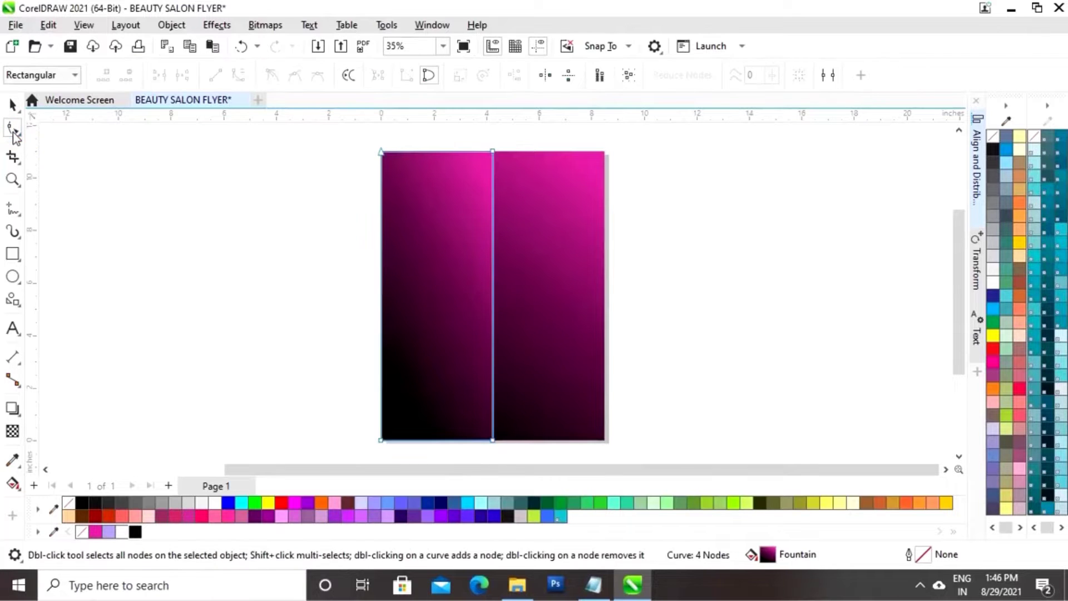
{"action": "left_click", "coordinate": [493, 152]}
{"action": "right_click", "coordinate": [493, 154]}
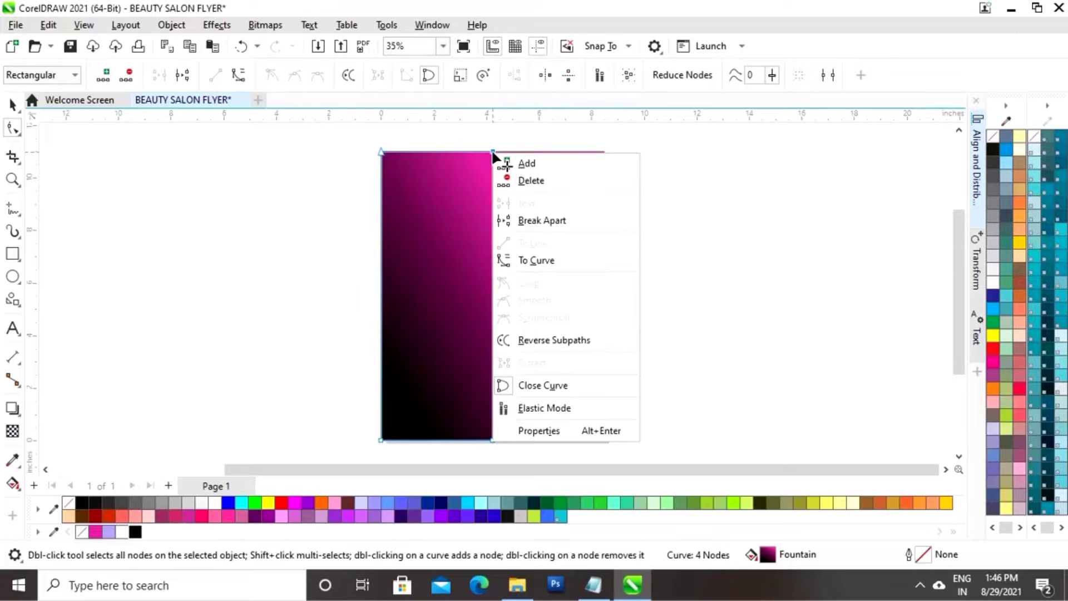
{"action": "left_click", "coordinate": [529, 179]}
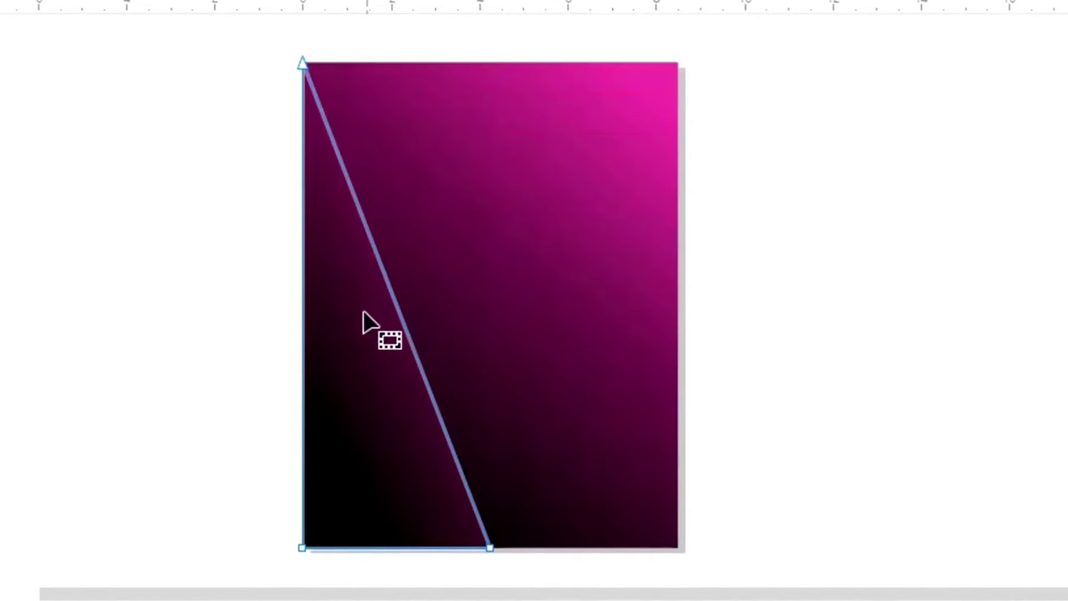
{"action": "left_click", "coordinate": [408, 339]}
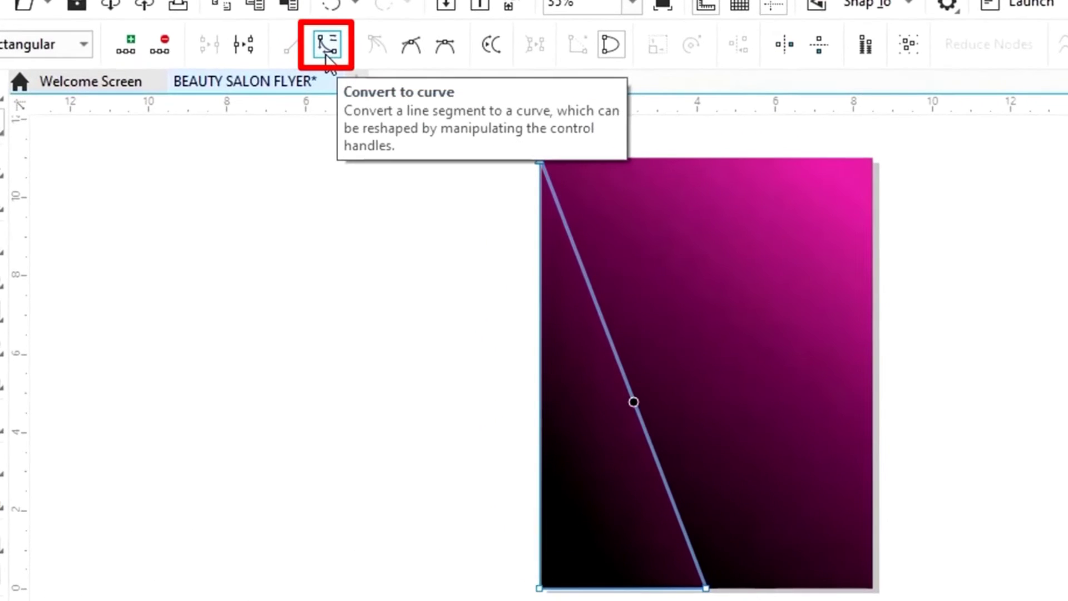
{"action": "left_click", "coordinate": [328, 60]}
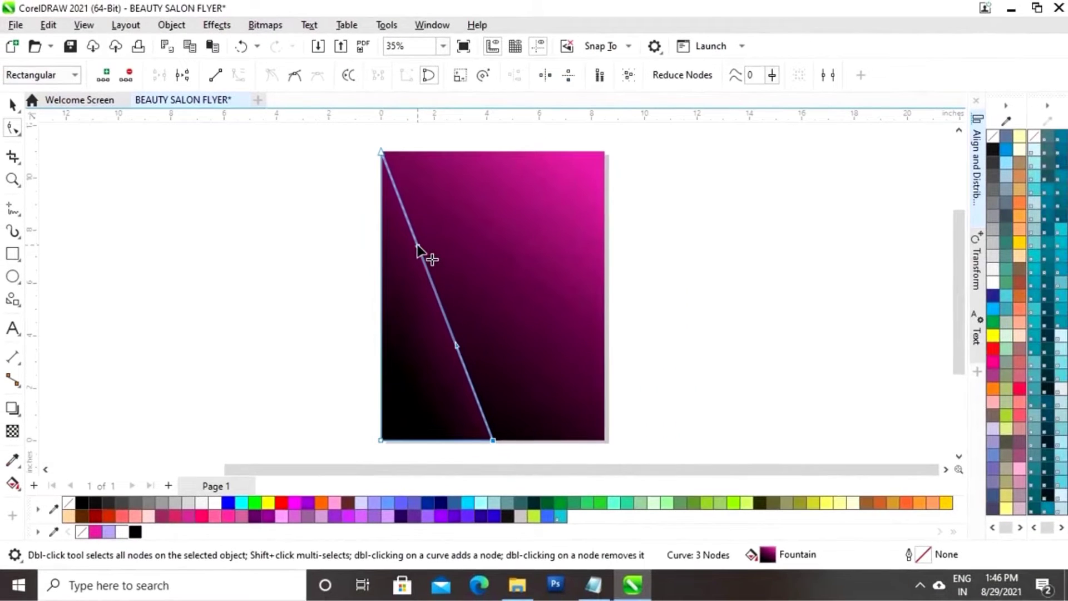
Bend the diagonal edge into a sweeping curve down the panel's right side
{"action": "left_click_drag", "start_coordinate": [425, 255], "coordinate": [488, 227]}
{"action": "left_click_drag", "start_coordinate": [458, 347], "coordinate": [506, 328]}
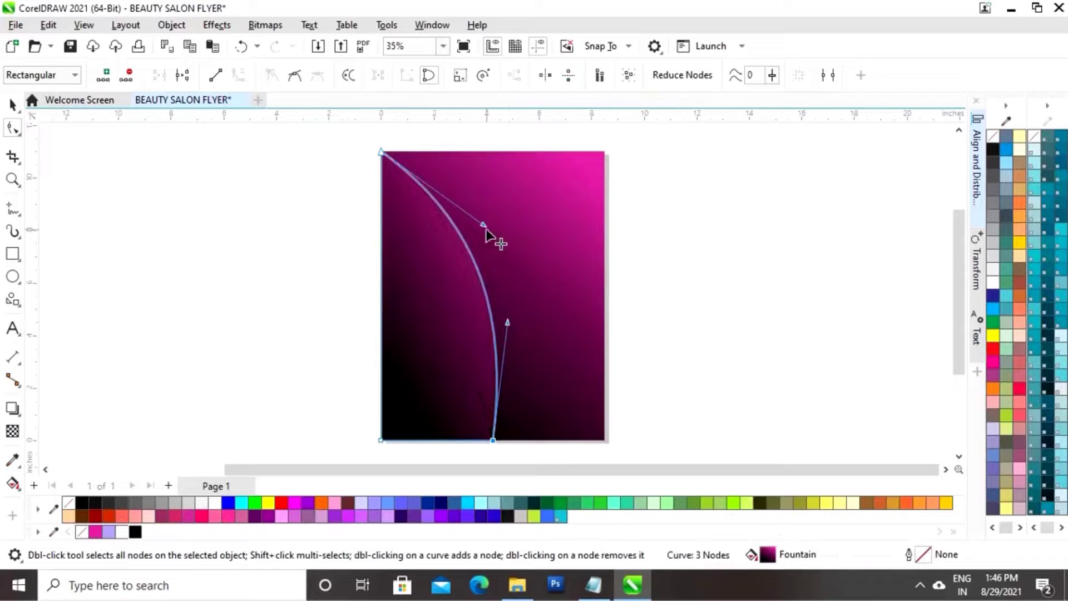
{"action": "left_click_drag", "start_coordinate": [483, 227], "coordinate": [449, 252]}
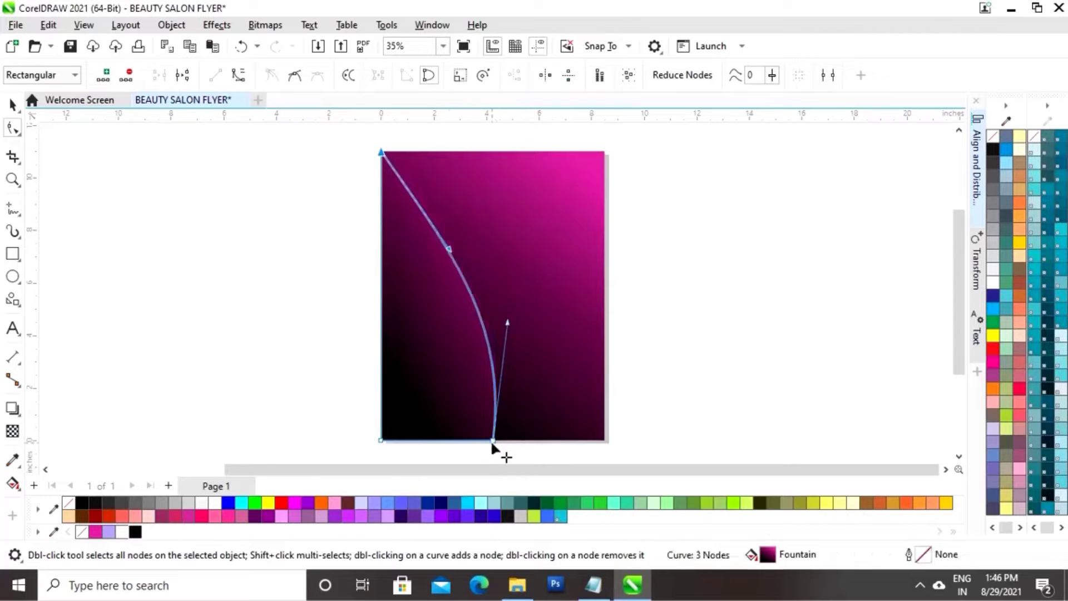
{"action": "left_click_drag", "start_coordinate": [494, 441], "coordinate": [502, 444]}
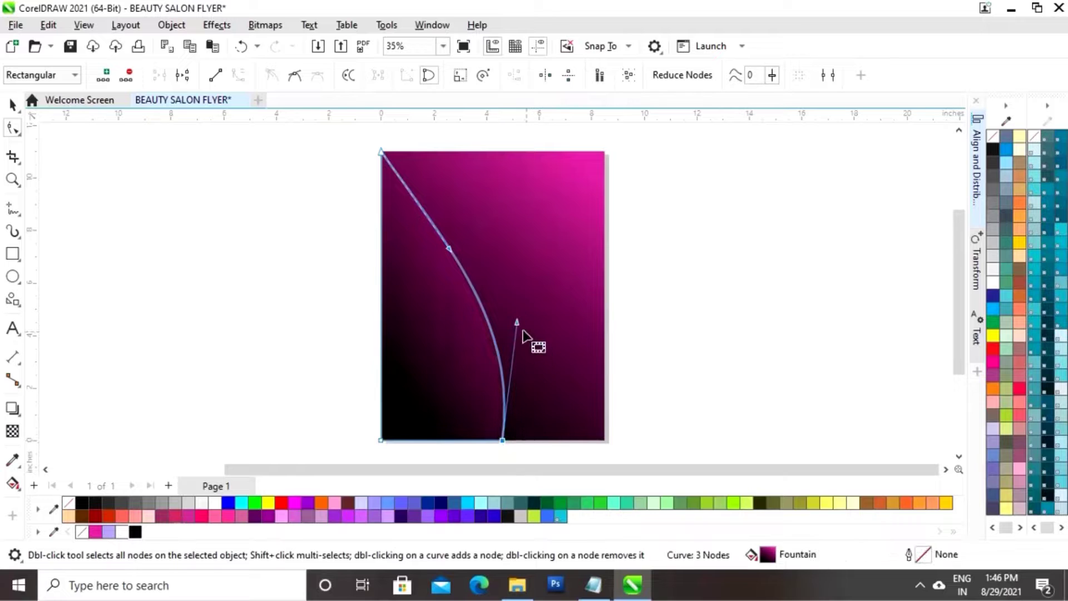
{"action": "left_click_drag", "start_coordinate": [517, 322], "coordinate": [523, 315]}
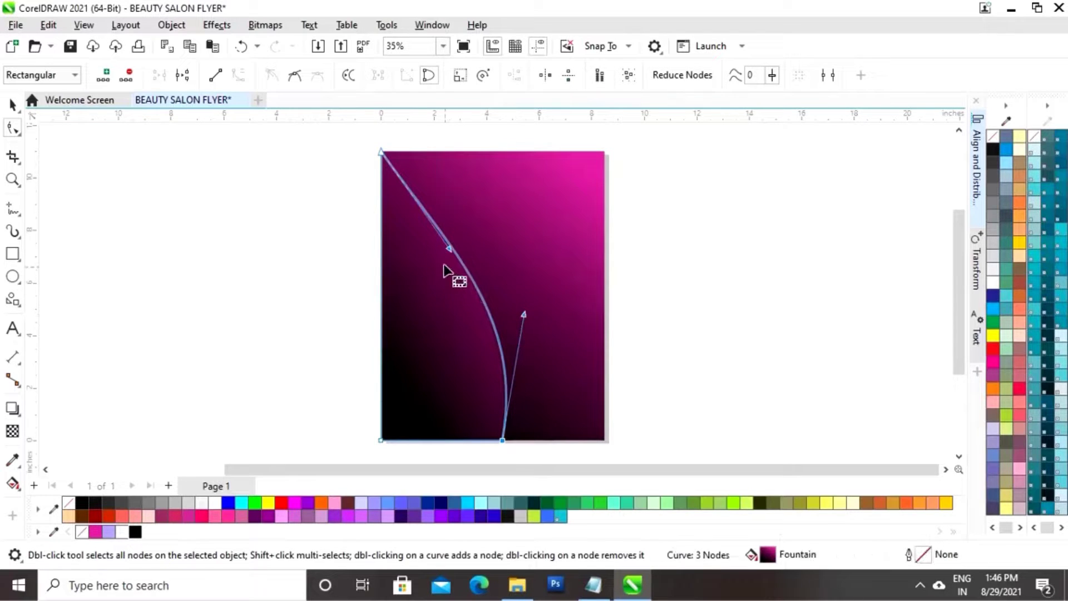
{"action": "left_click_drag", "start_coordinate": [449, 249], "coordinate": [448, 242]}
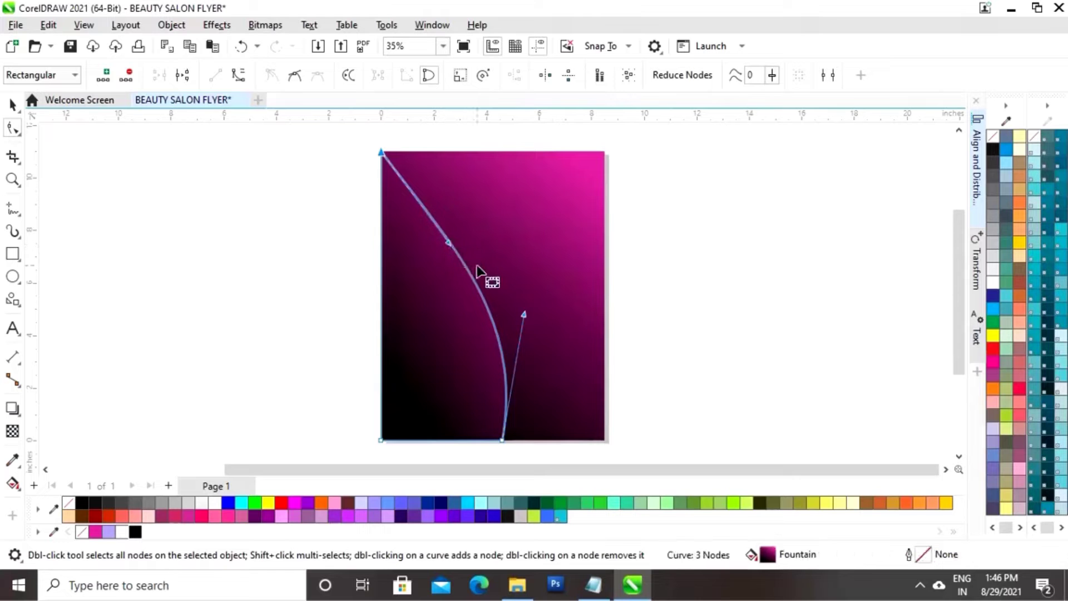
{"action": "left_click", "coordinate": [12, 104]}
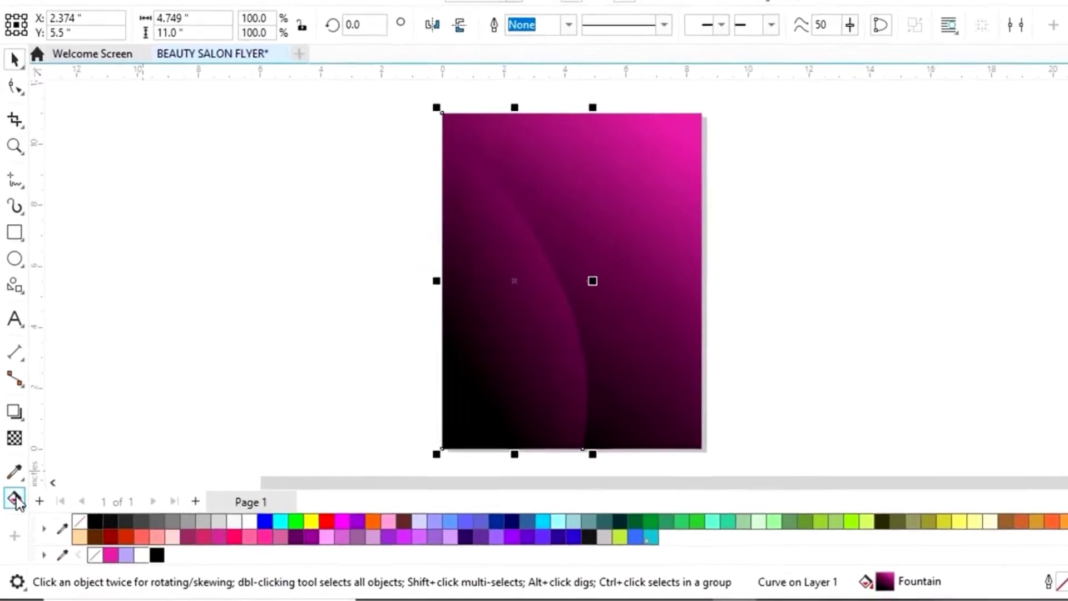
Reverse the curved panel's gradient and move its nodes so pink starts at the lower-left corner
{"action": "left_click", "coordinate": [12, 483]}
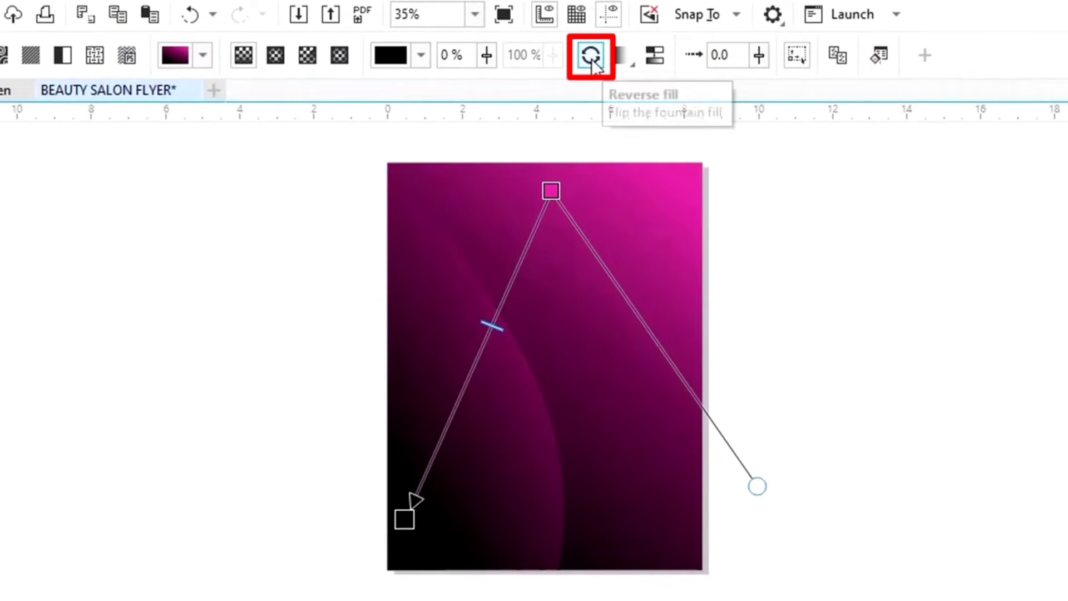
{"action": "left_click", "coordinate": [592, 58]}
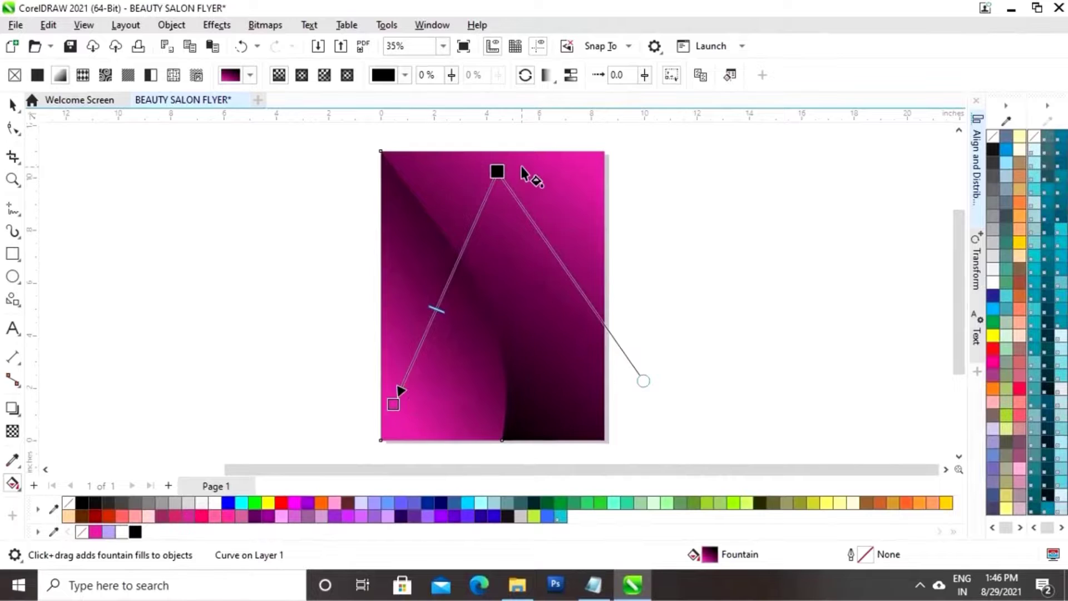
{"action": "left_click_drag", "start_coordinate": [498, 172], "coordinate": [495, 284]}
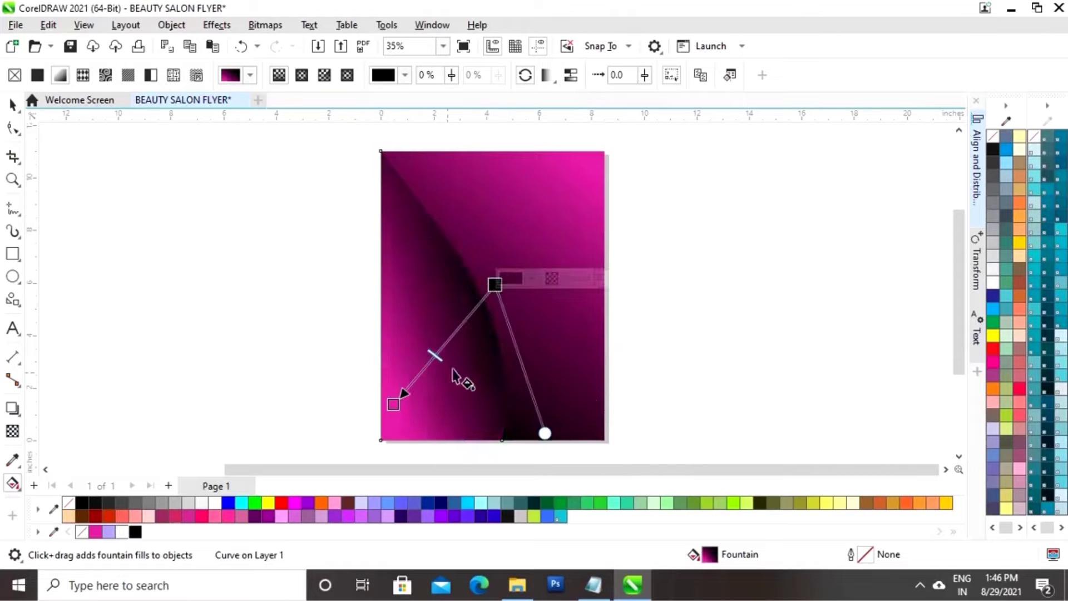
{"action": "left_click_drag", "start_coordinate": [392, 404], "coordinate": [385, 432]}
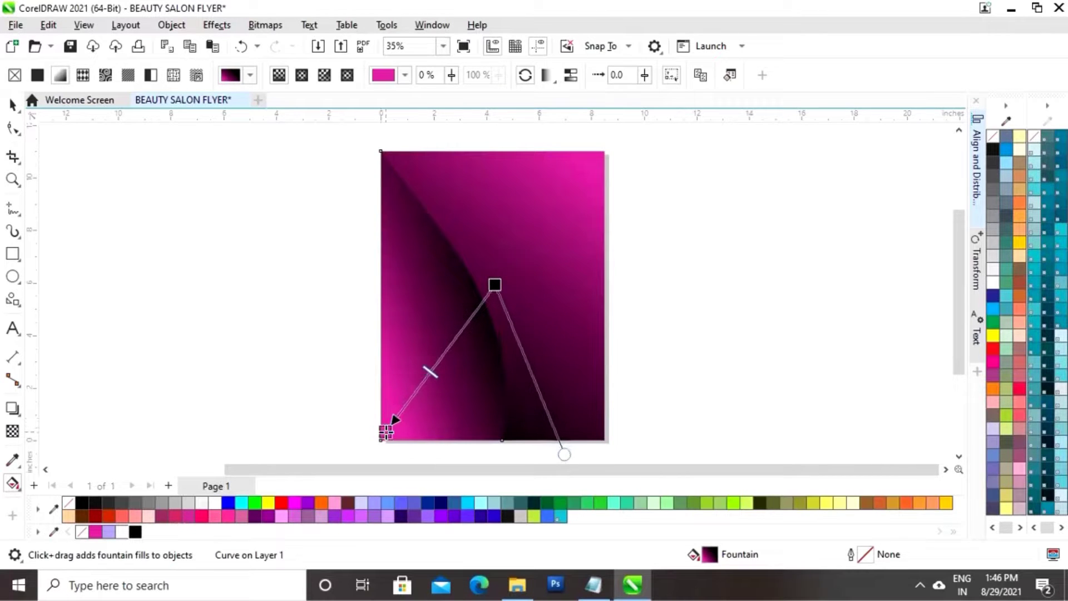
{"action": "left_click", "coordinate": [443, 362]}
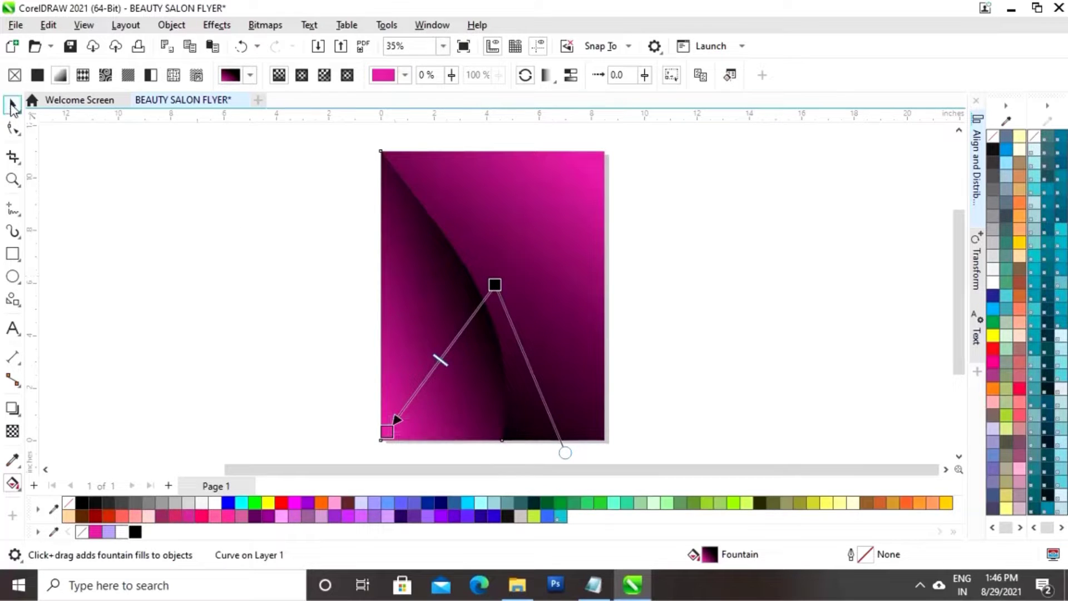
{"action": "left_click", "coordinate": [12, 106]}
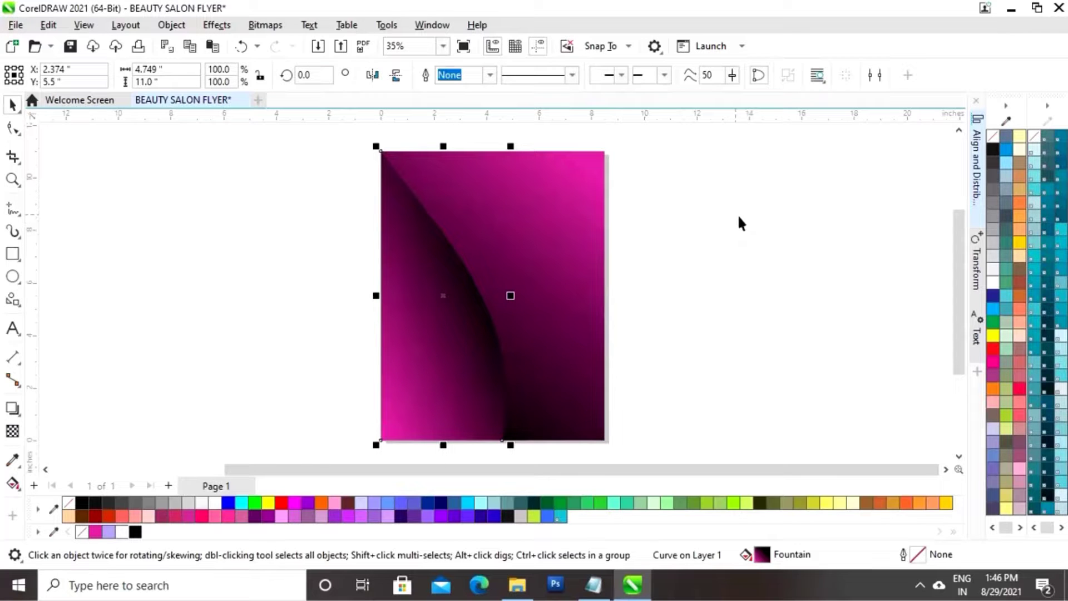
{"action": "left_click", "coordinate": [767, 228]}
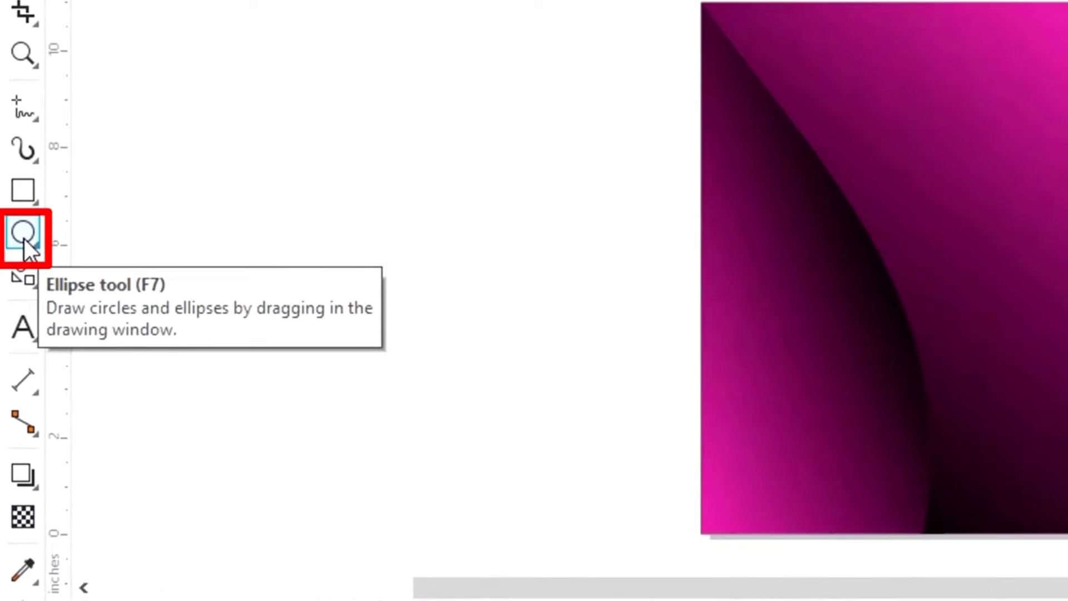
Draw a 6 × 6 in circle, move it over the page's top-left corner, and enlarge it to about 6.664 in
{"action": "left_click", "coordinate": [24, 239]}
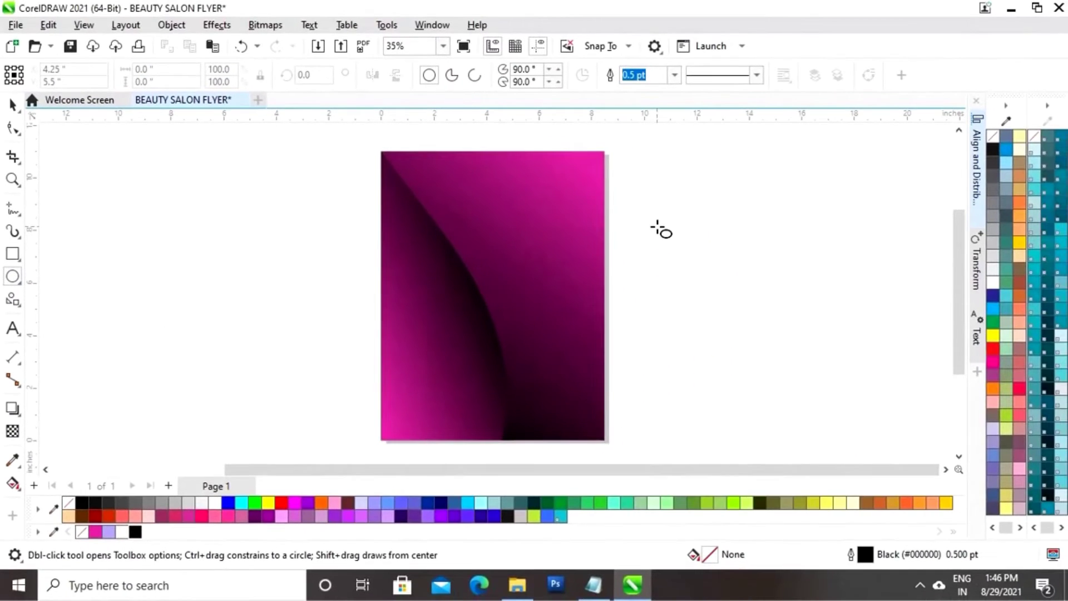
{"action": "left_click_drag", "start_coordinate": [657, 227], "coordinate": [820, 392]}
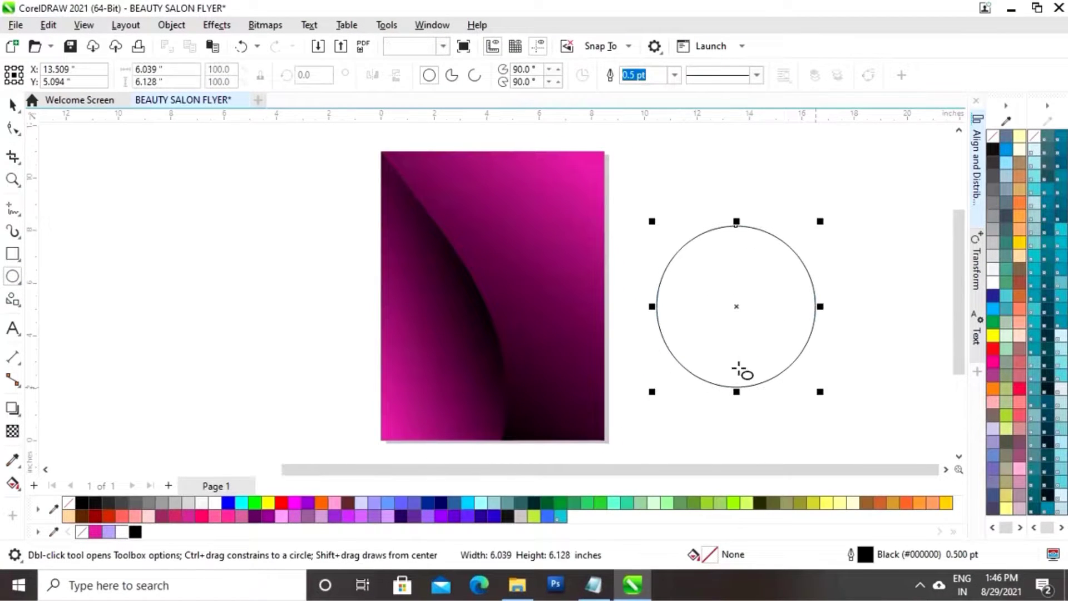
{"action": "left_click", "coordinate": [12, 104]}
{"action": "left_click_drag", "start_coordinate": [167, 68], "coordinate": [122, 68]}
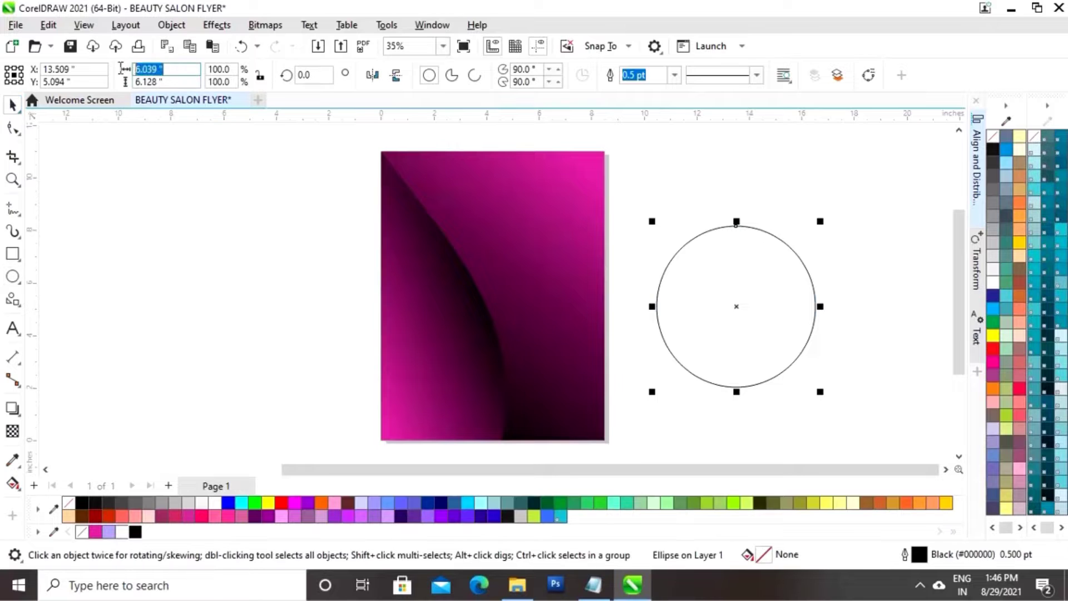
{"action": "type", "text": "6"}
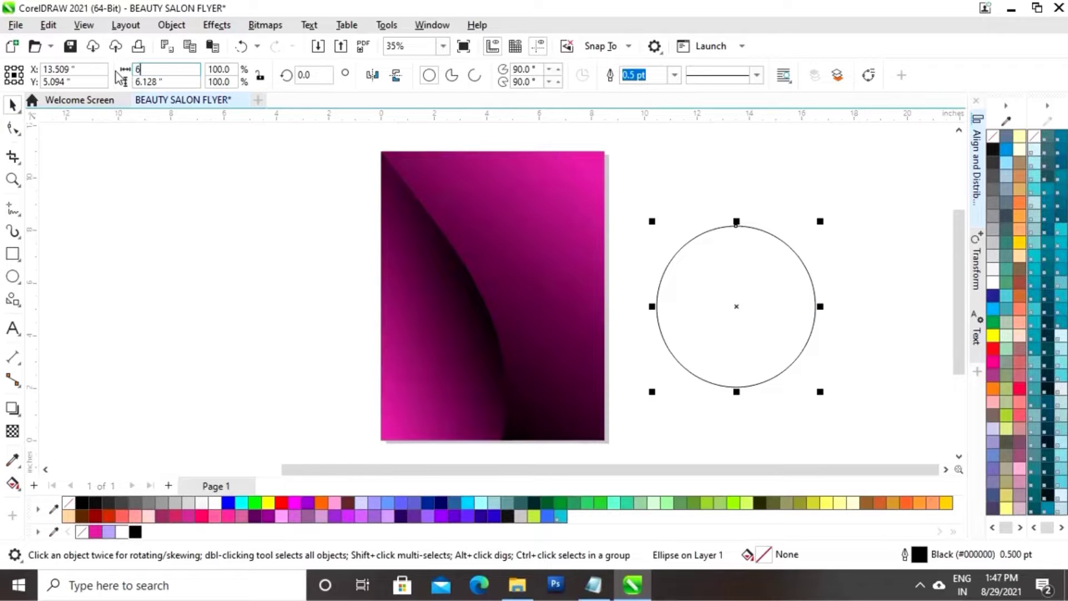
{"action": "key", "text": "Tab"}
{"action": "type", "text": "6"}
{"action": "key", "text": "Return"}
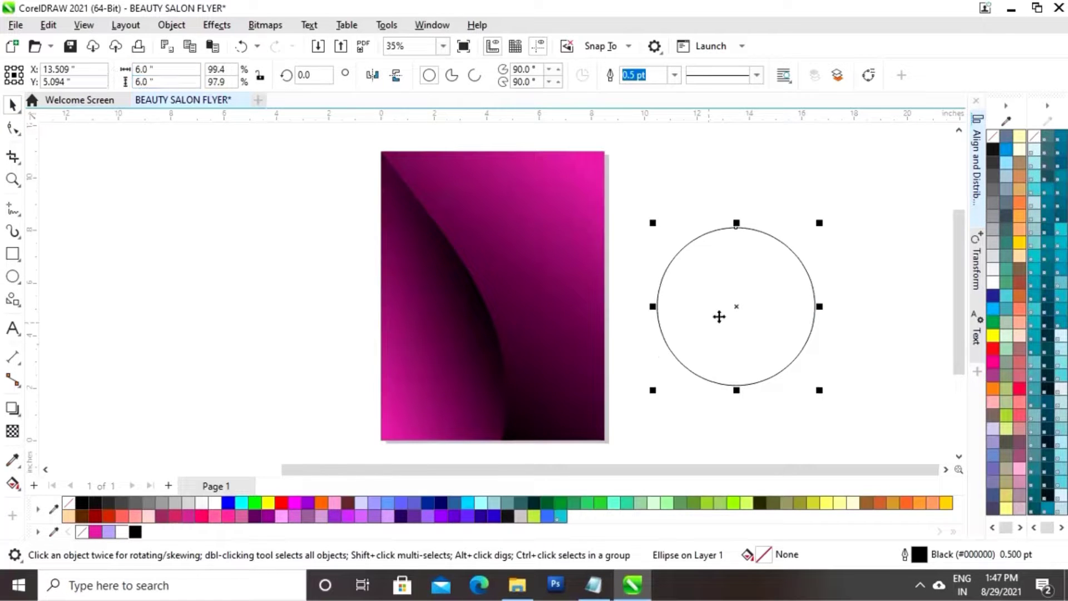
{"action": "left_click_drag", "start_coordinate": [741, 306], "coordinate": [432, 206]}
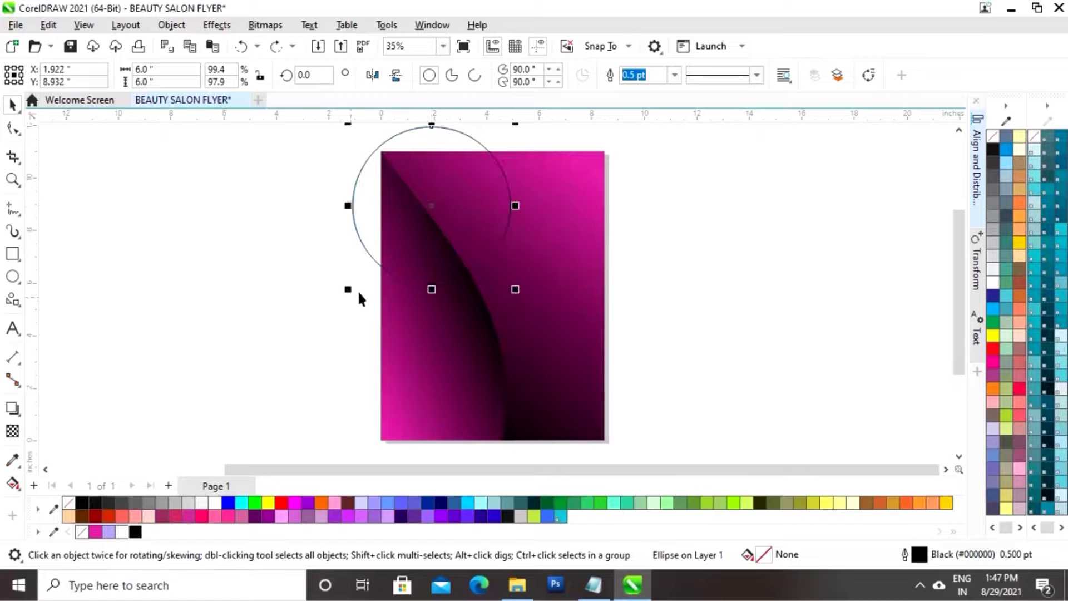
{"action": "left_click_drag", "start_coordinate": [352, 288], "coordinate": [348, 299]}
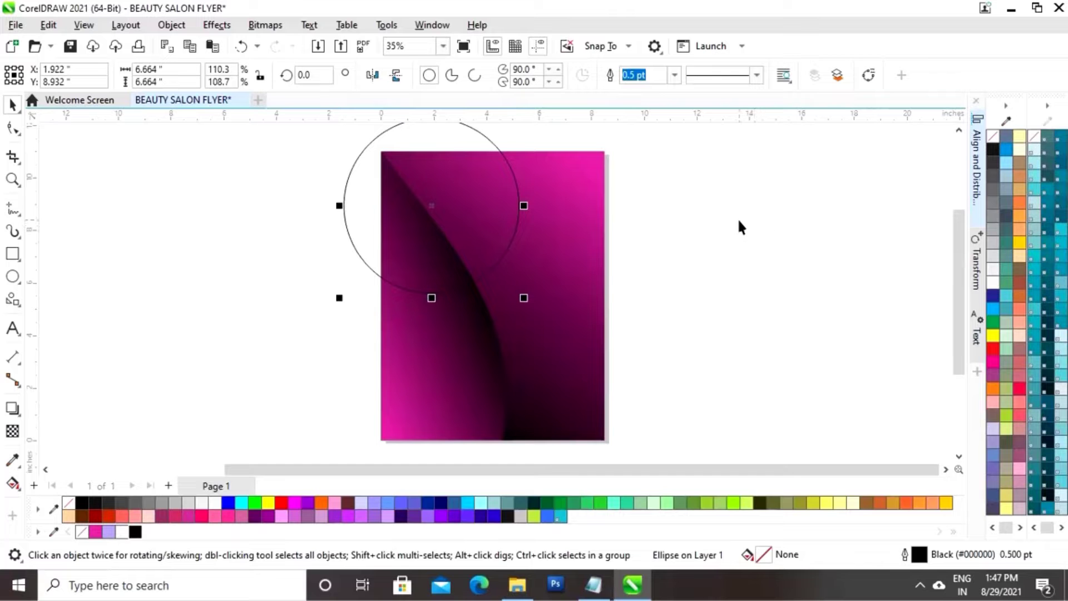
Intersect the circle with the background rectangle, then delete the original circle
{"action": "left_click", "coordinate": [572, 236], "text": "shift"}
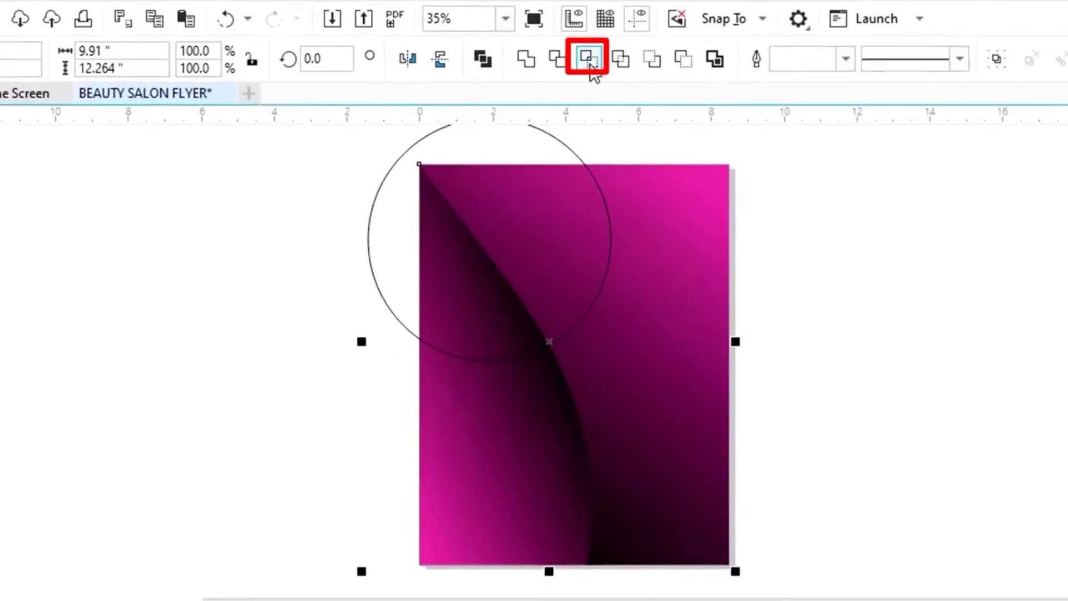
{"action": "left_click", "coordinate": [616, 59]}
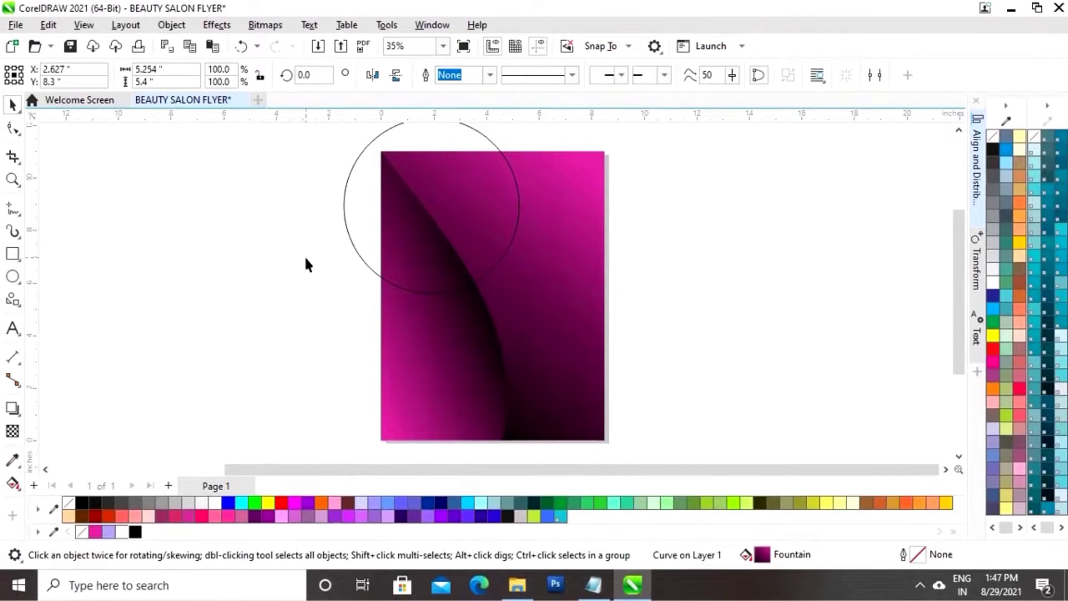
{"action": "left_click", "coordinate": [306, 259]}
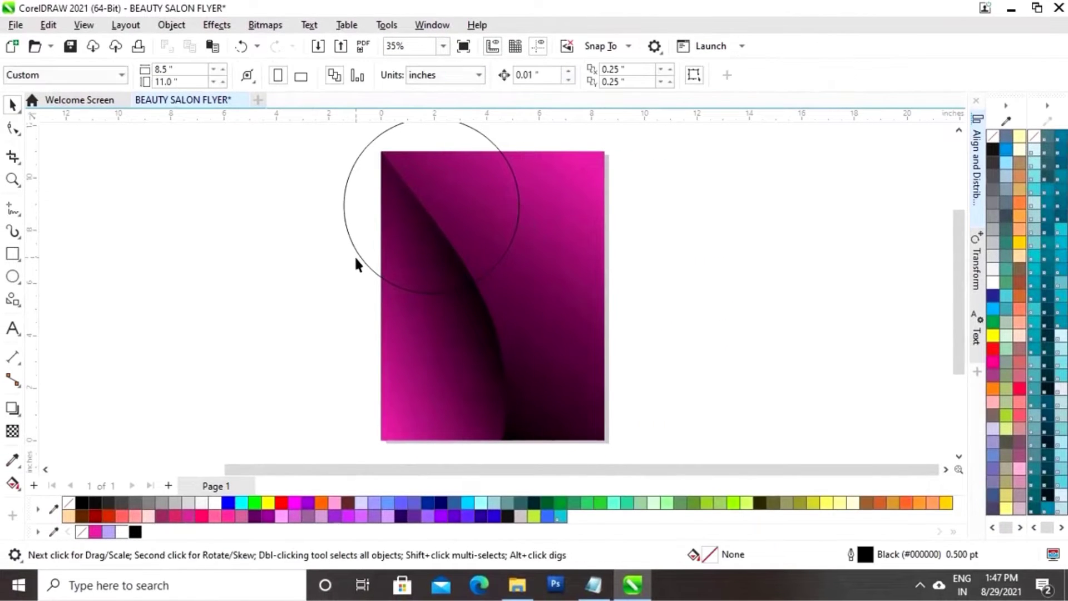
{"action": "left_click", "coordinate": [367, 275]}
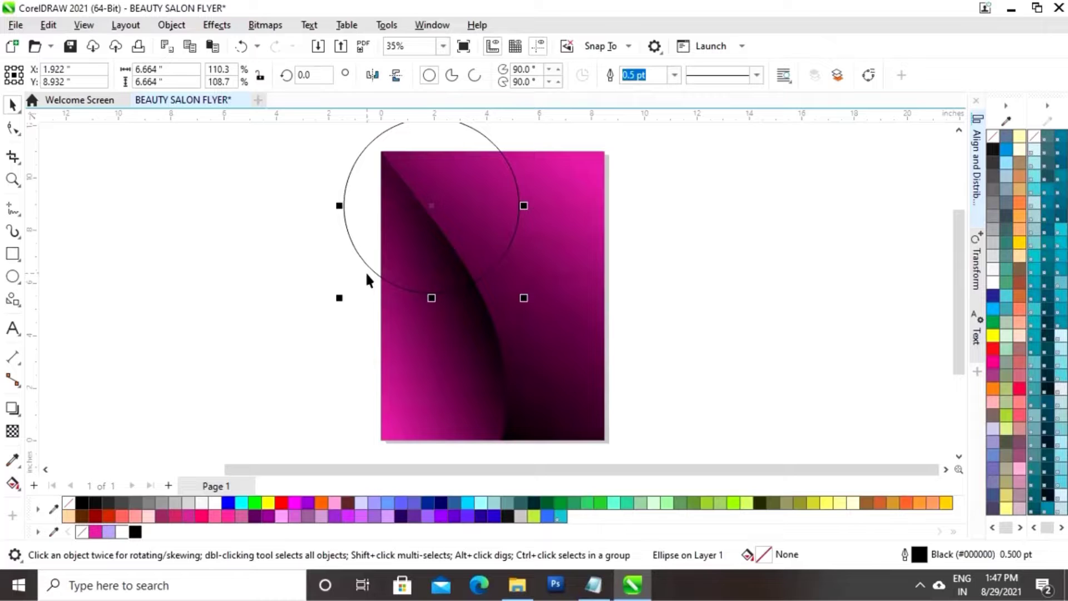
{"action": "key", "text": "Delete"}
{"action": "left_click", "coordinate": [480, 222]}
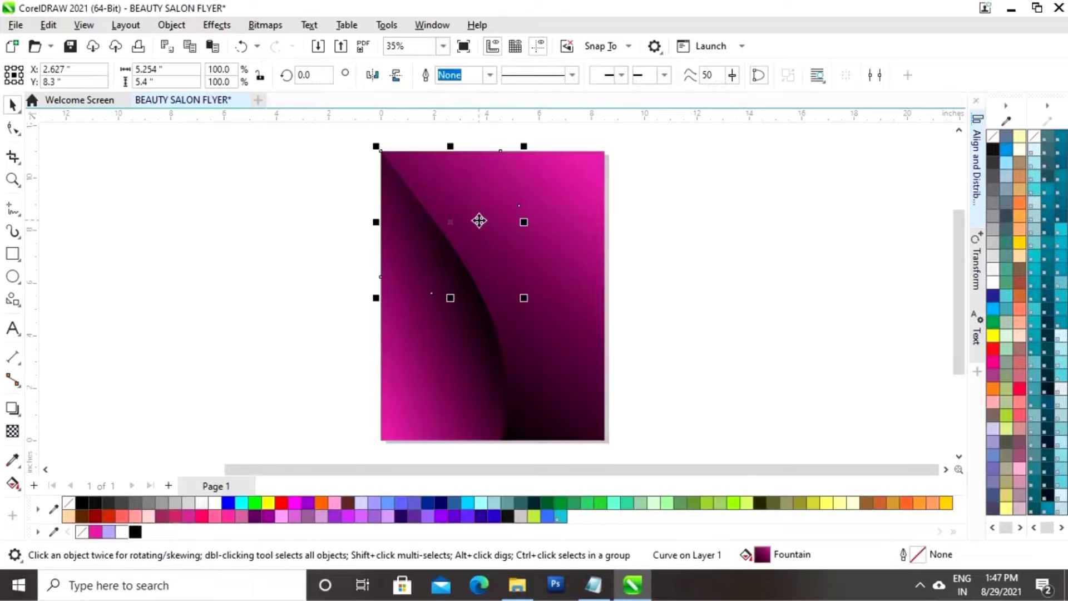
Fill the corner shape white, bring it to the front, and scale it up to 6.057 × 6.225 in
{"action": "left_click", "coordinate": [121, 533]}
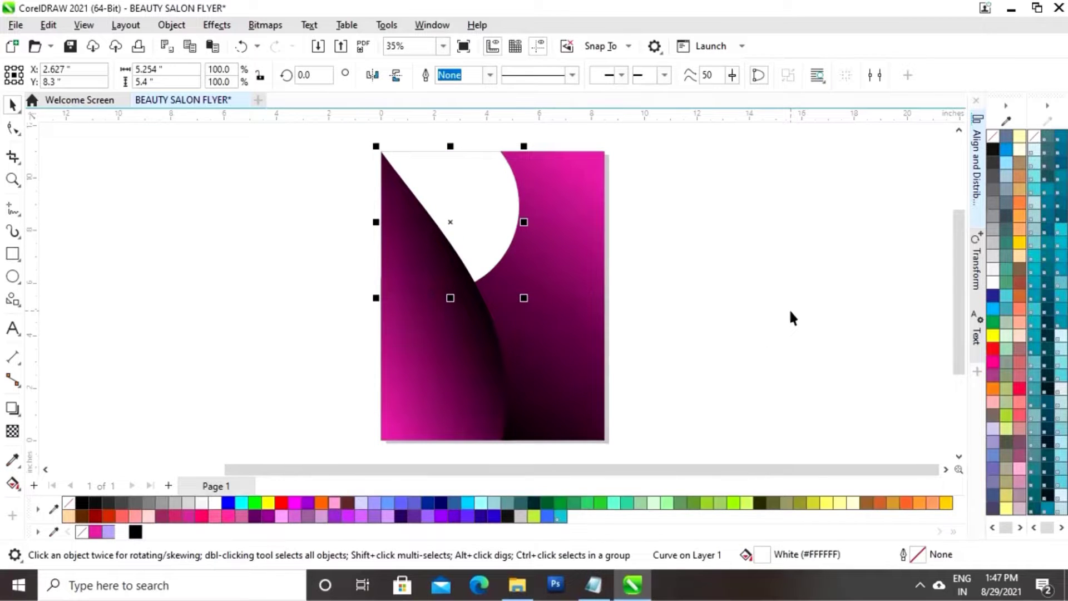
{"action": "key", "text": "shift+Page_Up"}
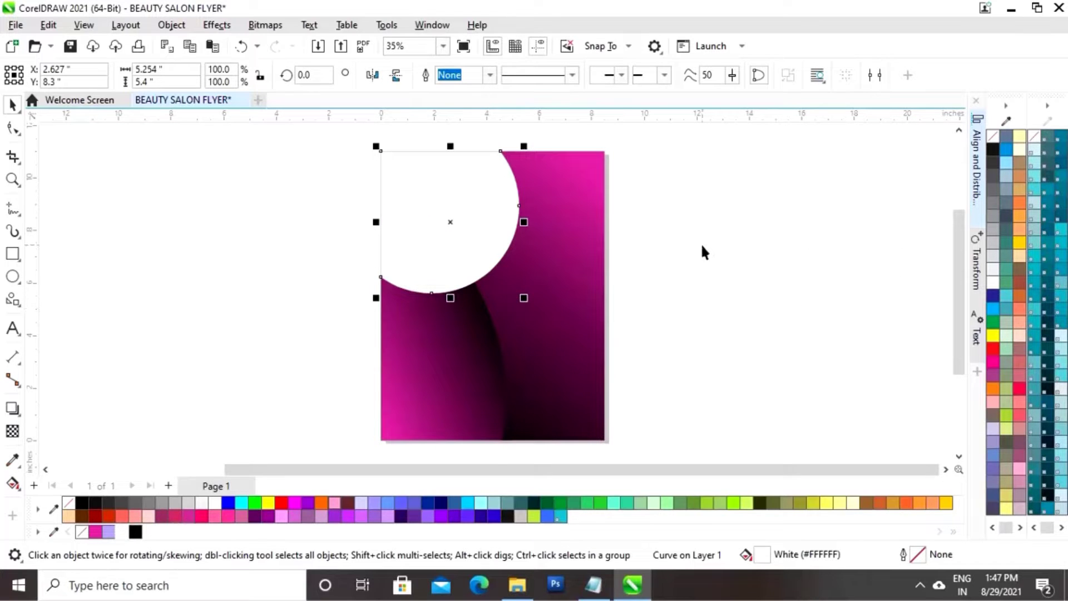
{"action": "left_click", "coordinate": [702, 252]}
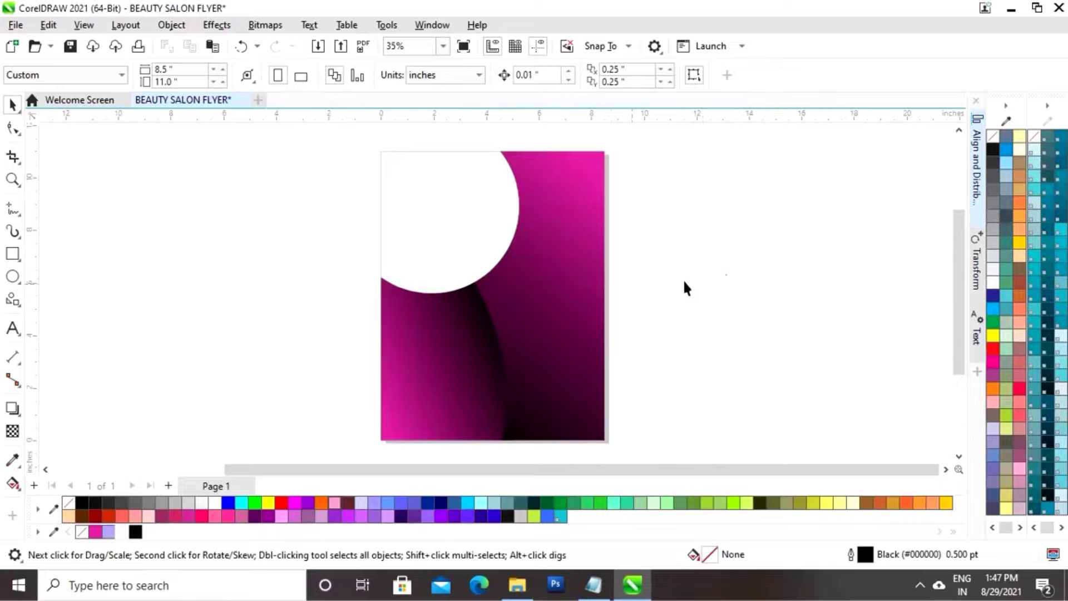
{"action": "left_click", "coordinate": [450, 258]}
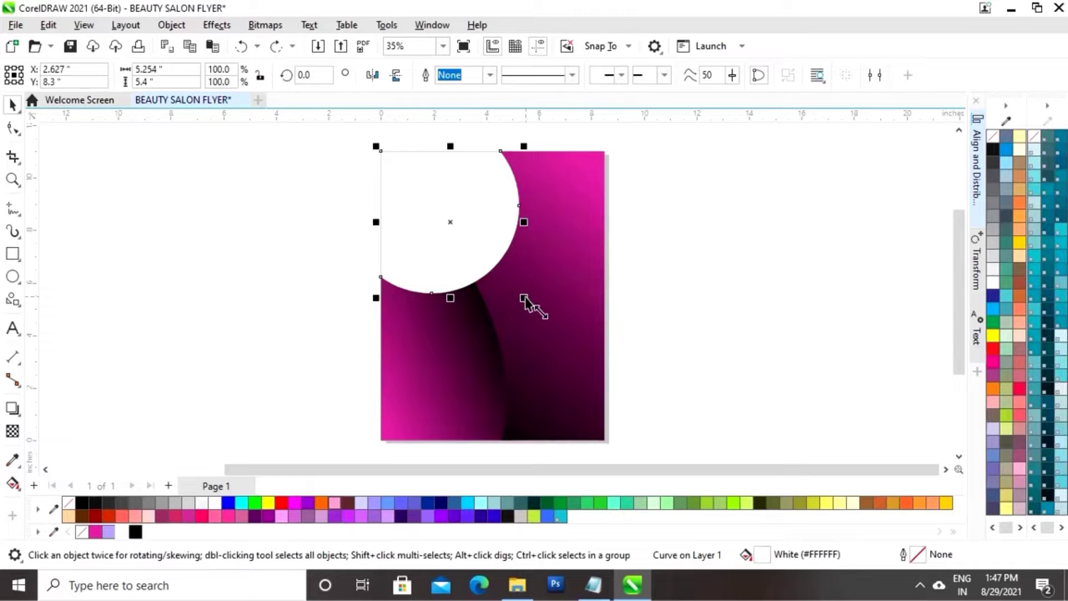
{"action": "left_click_drag", "start_coordinate": [524, 298], "coordinate": [537, 311]}
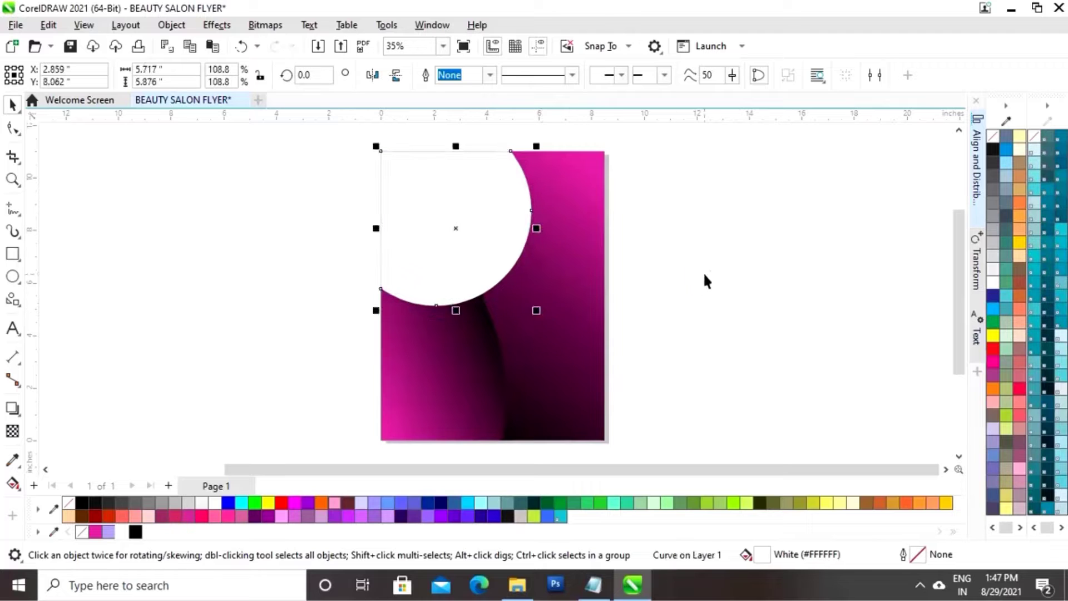
{"action": "left_click", "coordinate": [721, 271]}
{"action": "left_click", "coordinate": [484, 261]}
{"action": "left_click_drag", "start_coordinate": [535, 310], "coordinate": [545, 323]}
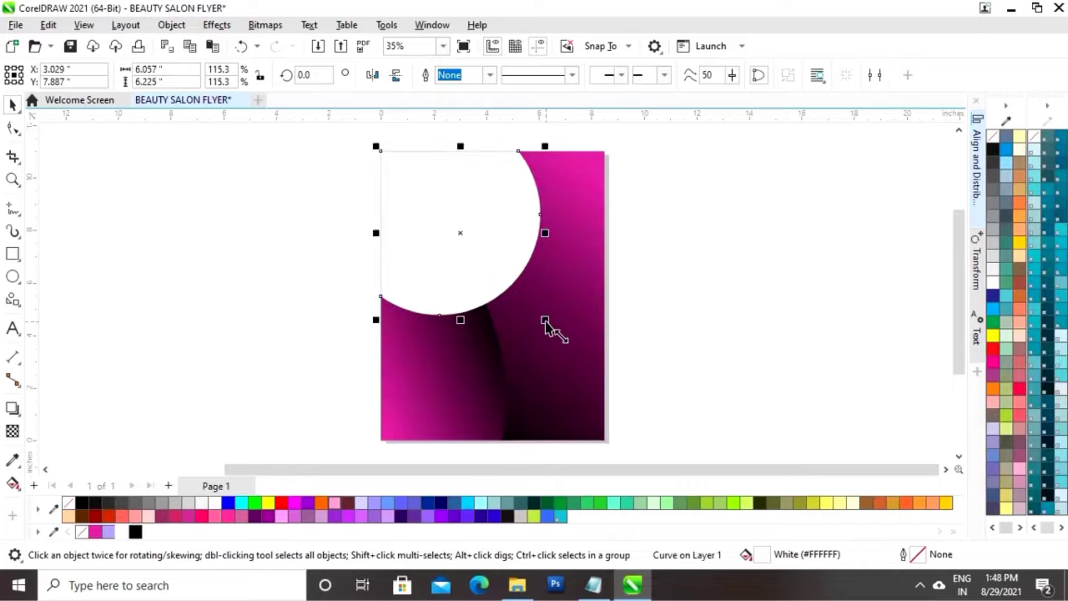
{"action": "left_click", "coordinate": [700, 282]}
{"action": "left_click", "coordinate": [448, 289]}
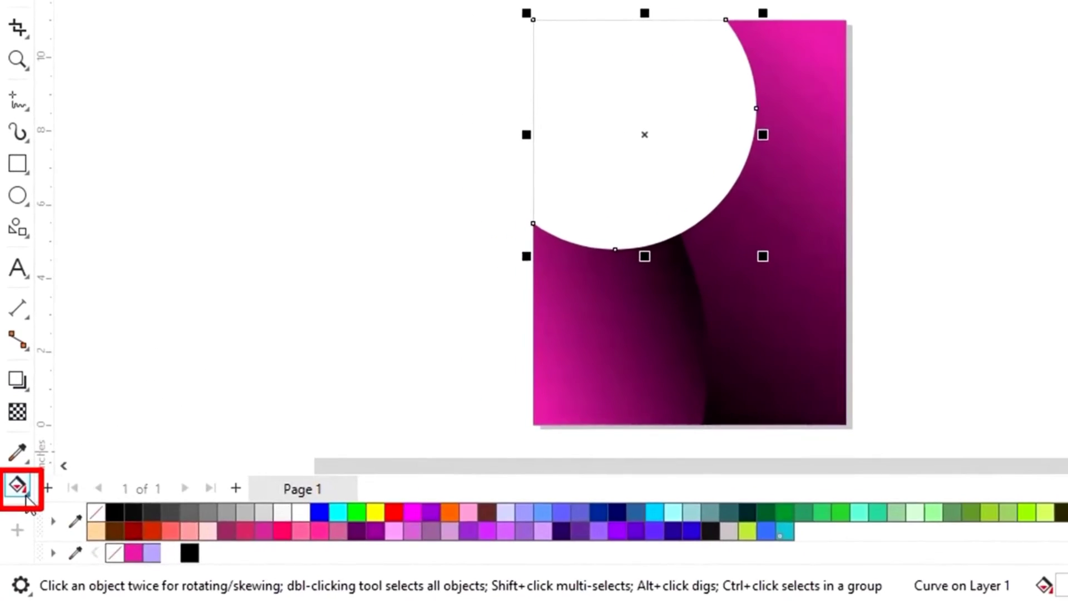
Drag a lower-left to top-right fountain fill on the corner shape with a pink start node
{"action": "left_click", "coordinate": [15, 485]}
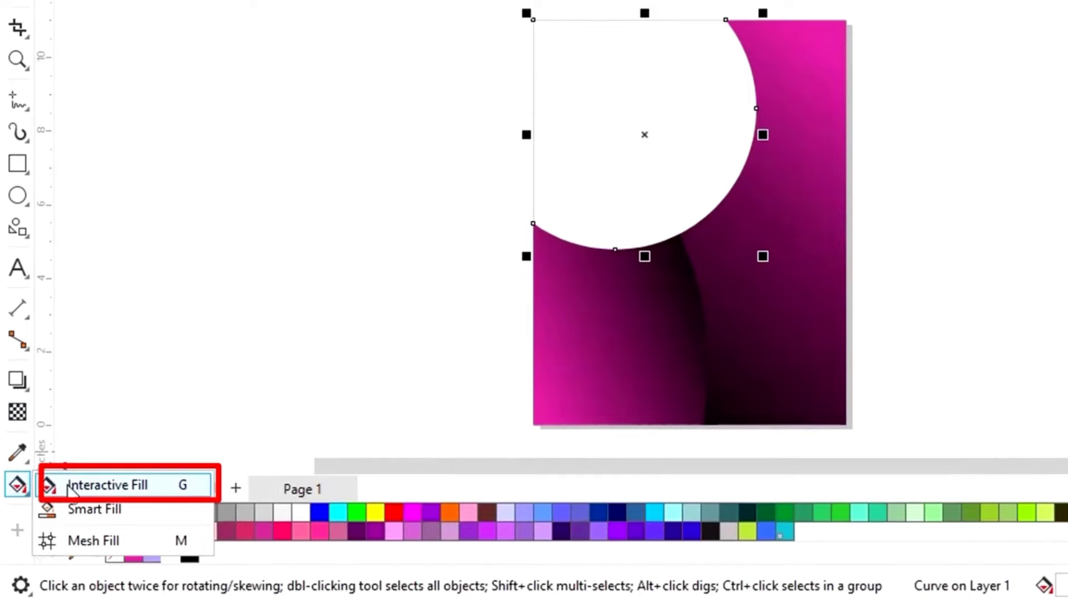
{"action": "left_click", "coordinate": [88, 485]}
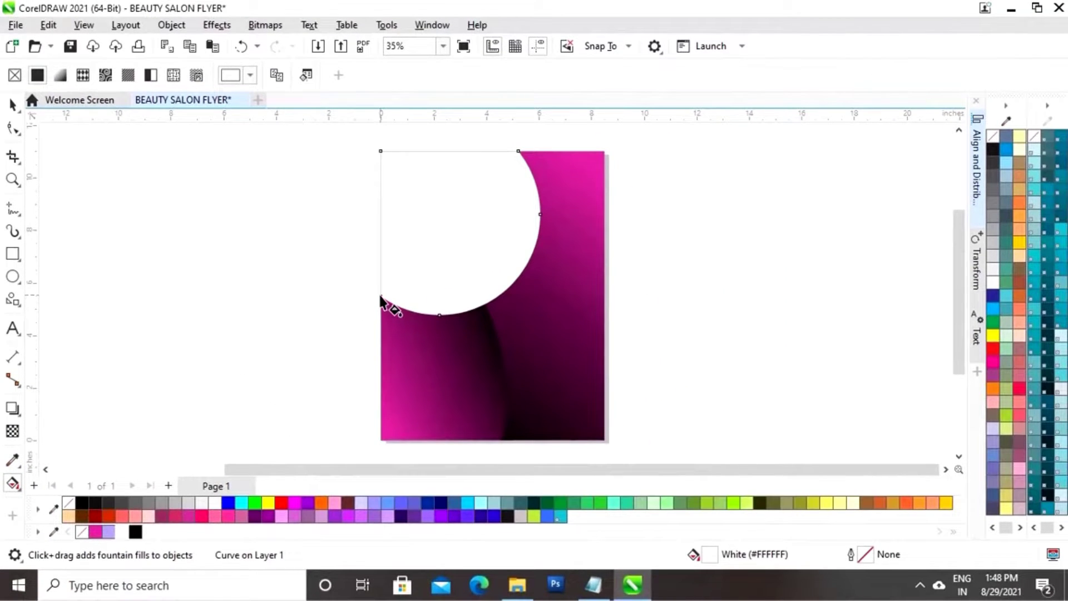
{"action": "left_click_drag", "start_coordinate": [380, 298], "coordinate": [518, 151]}
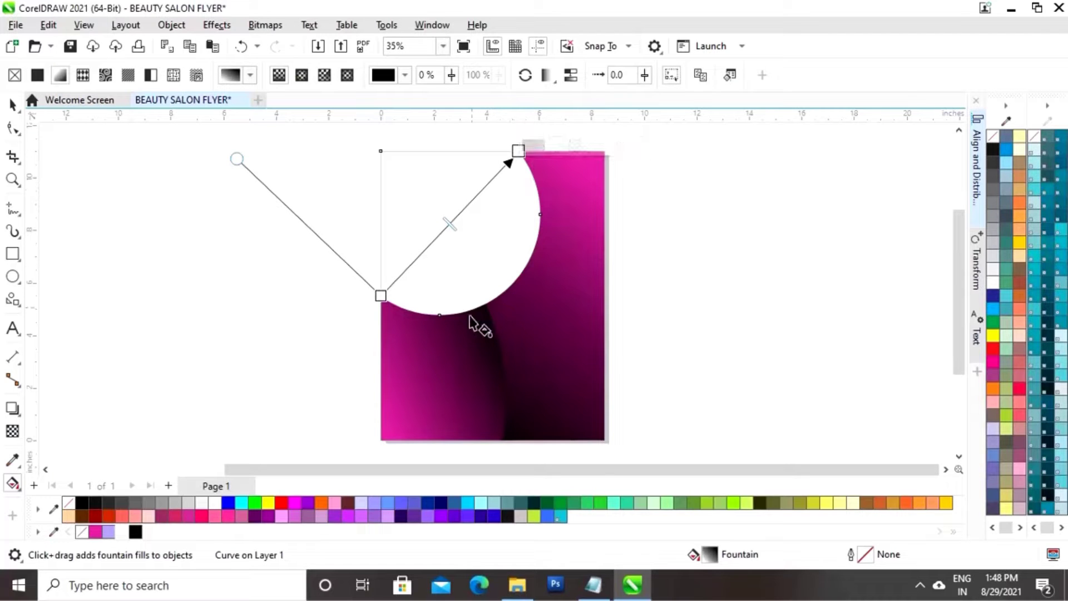
{"action": "left_click", "coordinate": [381, 296]}
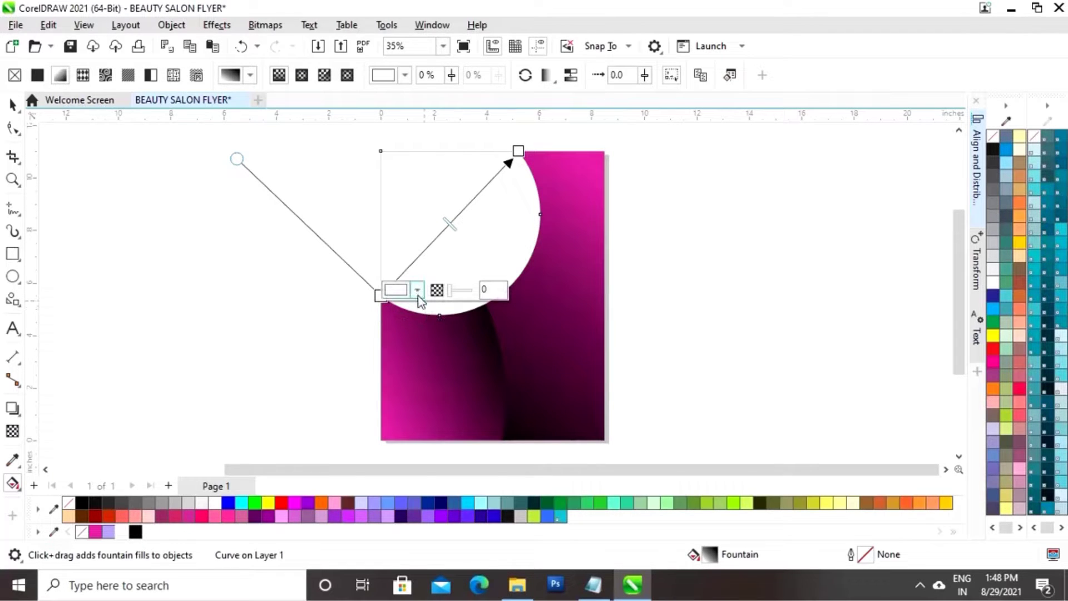
{"action": "left_click", "coordinate": [417, 290]}
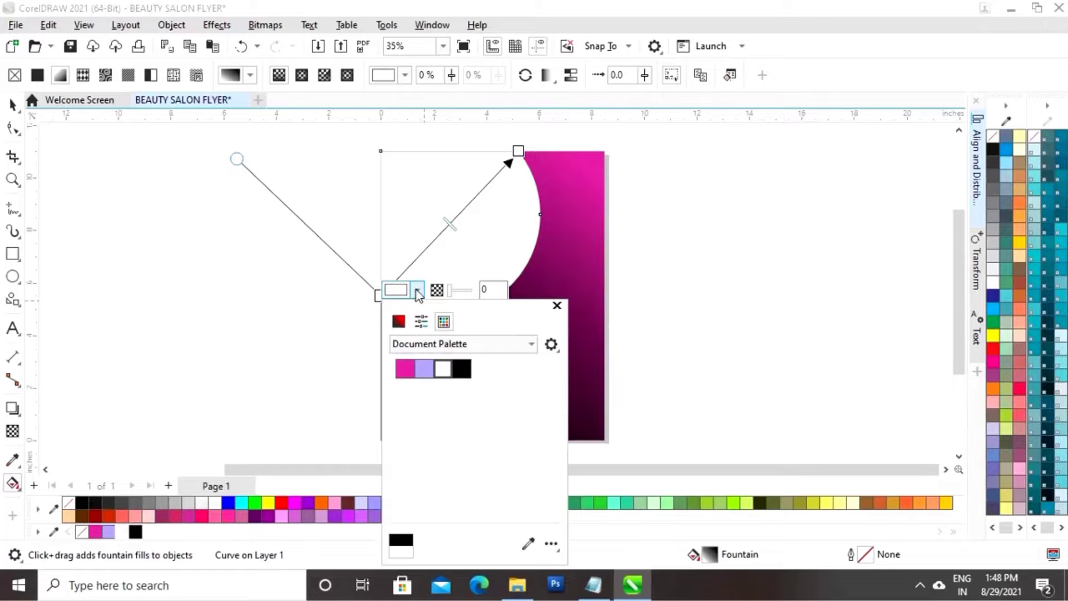
{"action": "left_click", "coordinate": [528, 543]}
{"action": "left_click", "coordinate": [96, 532]}
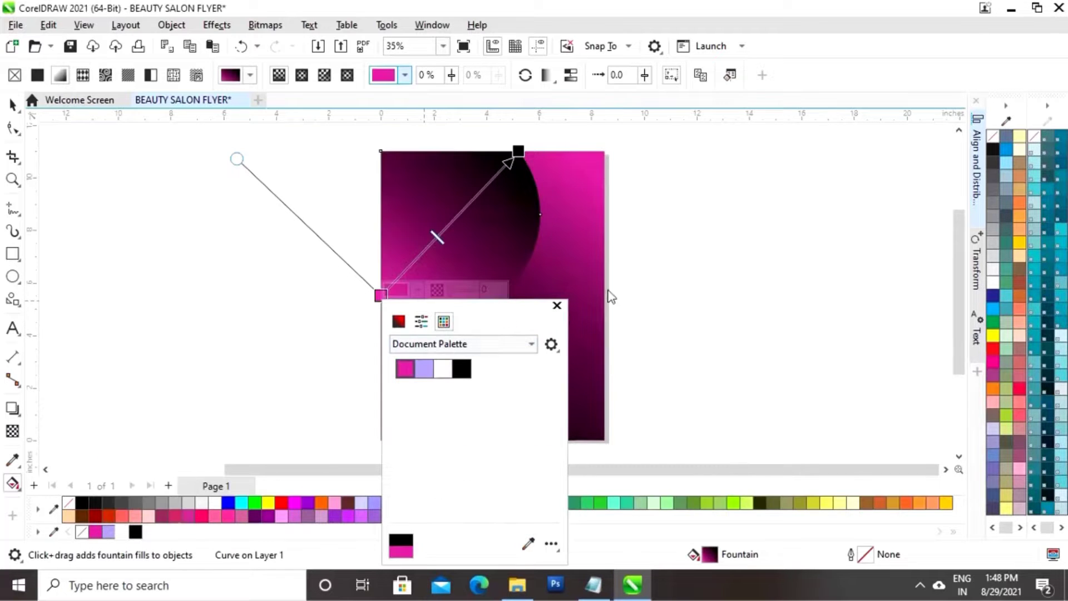
{"action": "left_click", "coordinate": [557, 306]}
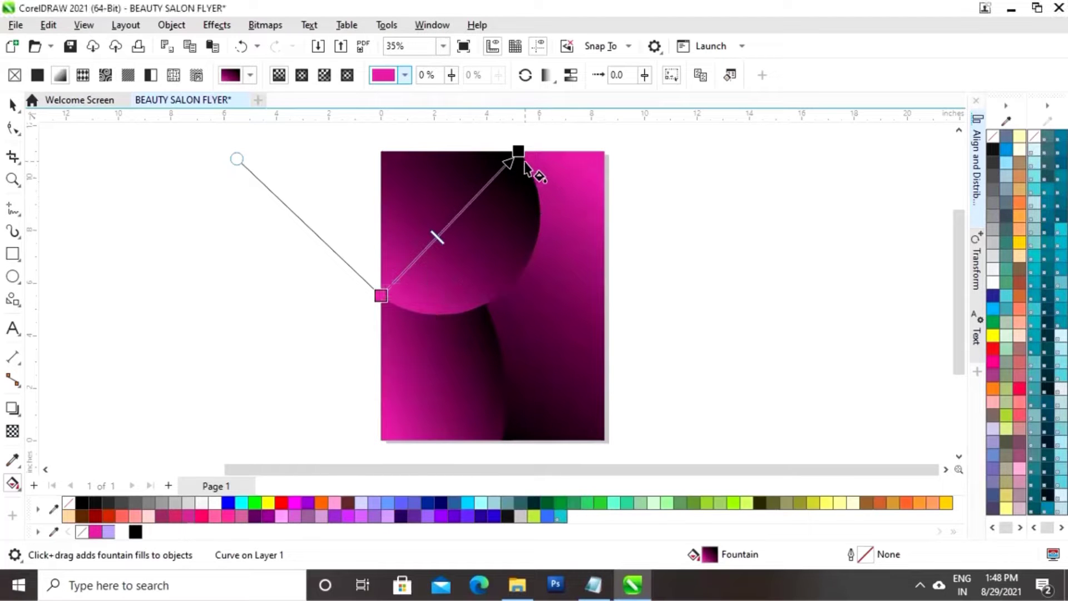
Make the gradient's end node lavender and add a white colour stop midway
{"action": "left_click", "coordinate": [518, 151]}
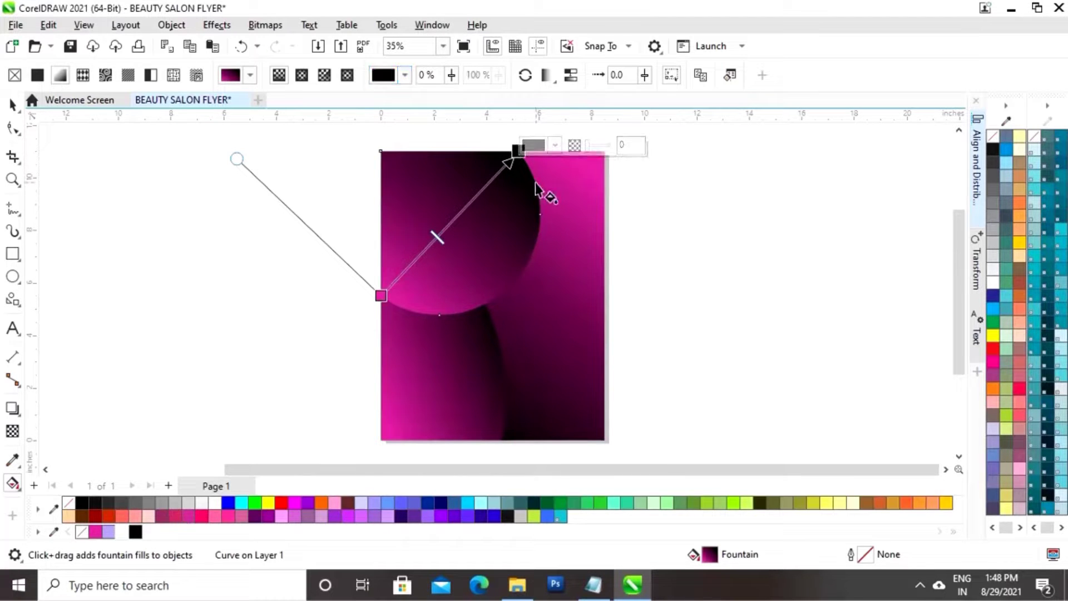
{"action": "left_click", "coordinate": [556, 145]}
{"action": "left_click", "coordinate": [667, 399]}
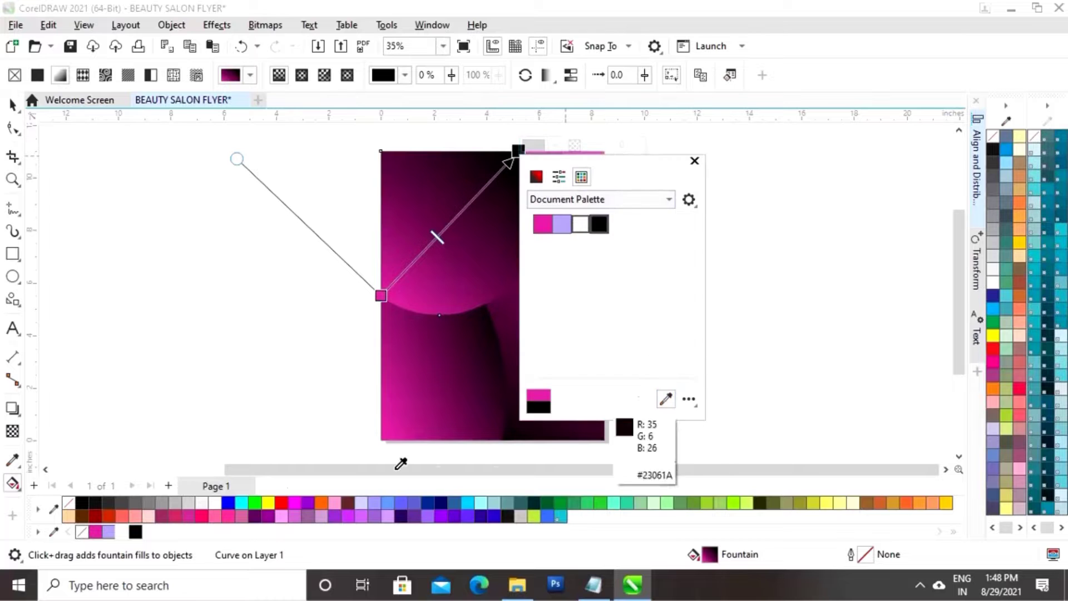
{"action": "left_click", "coordinate": [109, 531]}
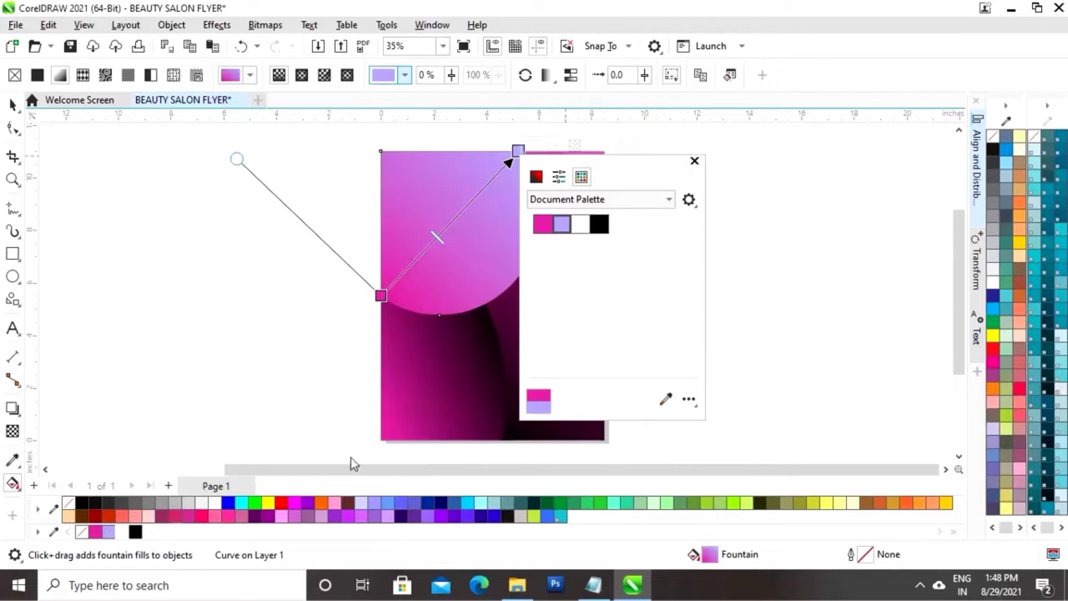
{"action": "left_click", "coordinate": [455, 217]}
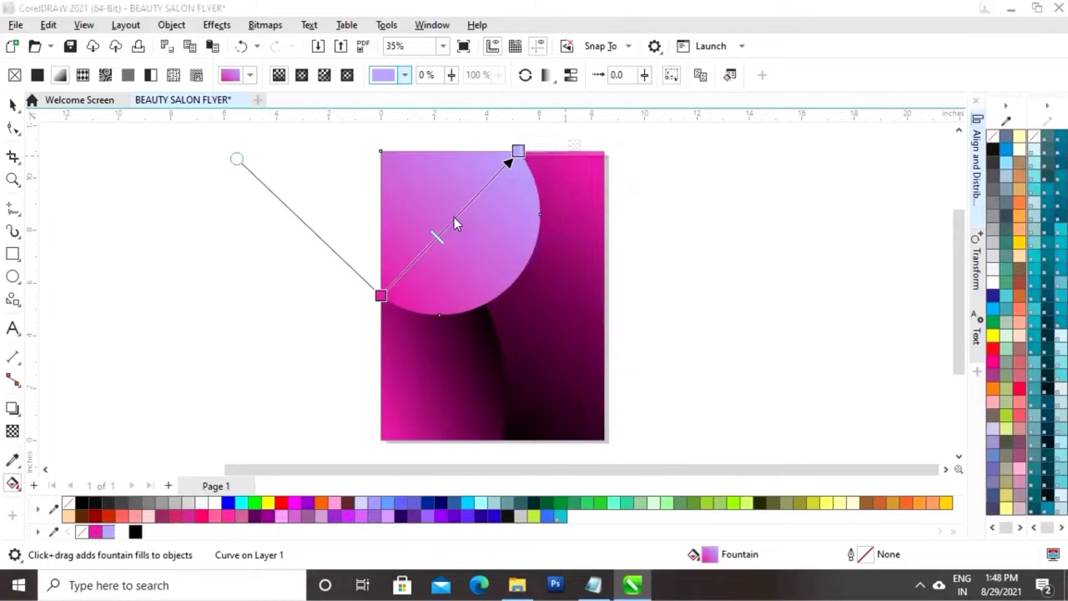
{"action": "double_click", "coordinate": [453, 220]}
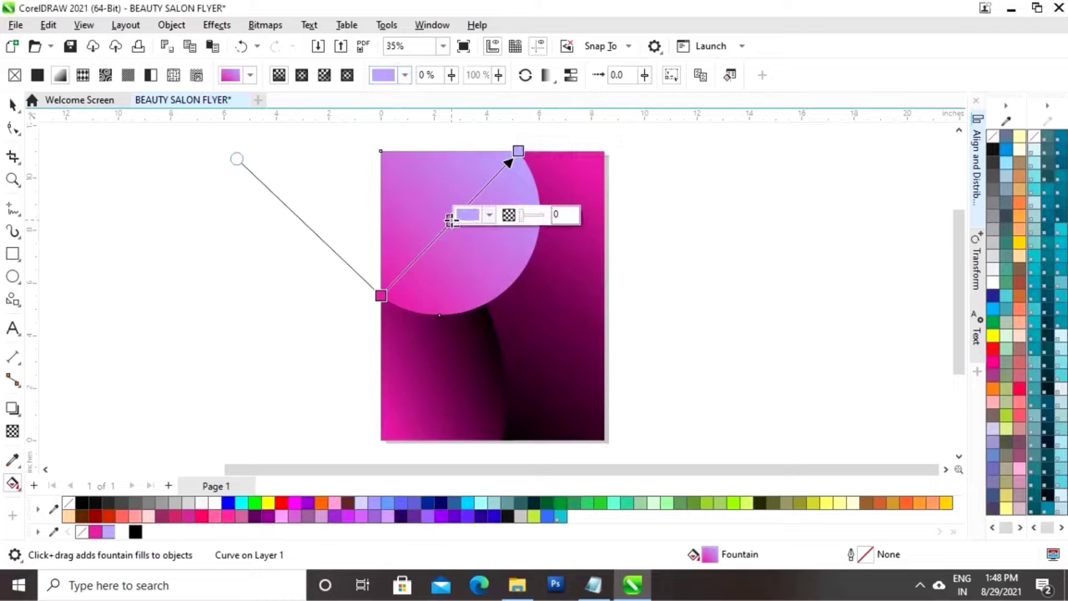
{"action": "left_click", "coordinate": [490, 214]}
{"action": "left_click", "coordinate": [605, 445]}
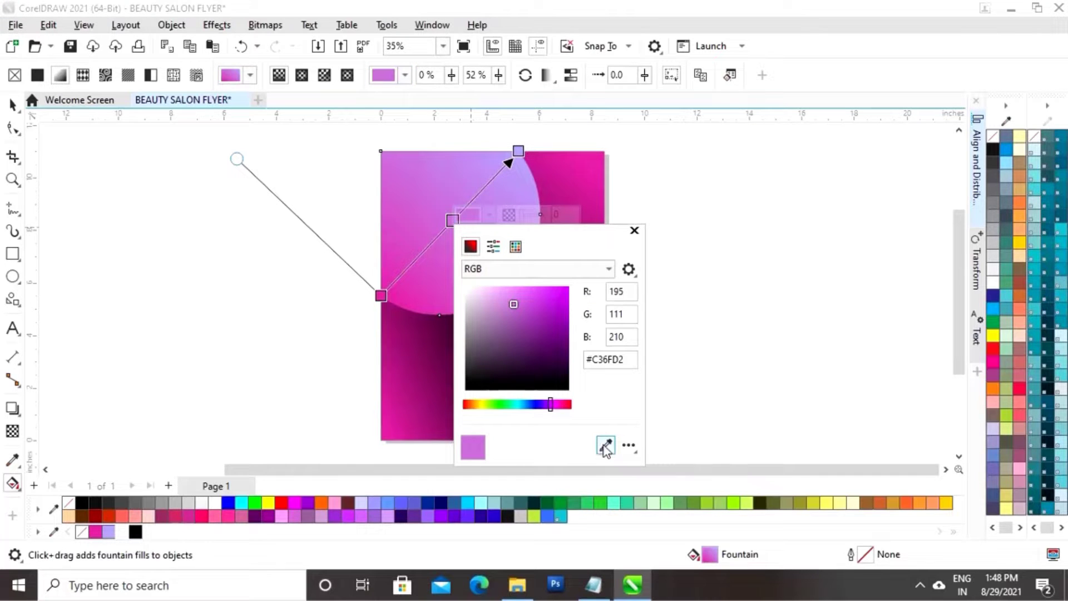
{"action": "left_click", "coordinate": [121, 532]}
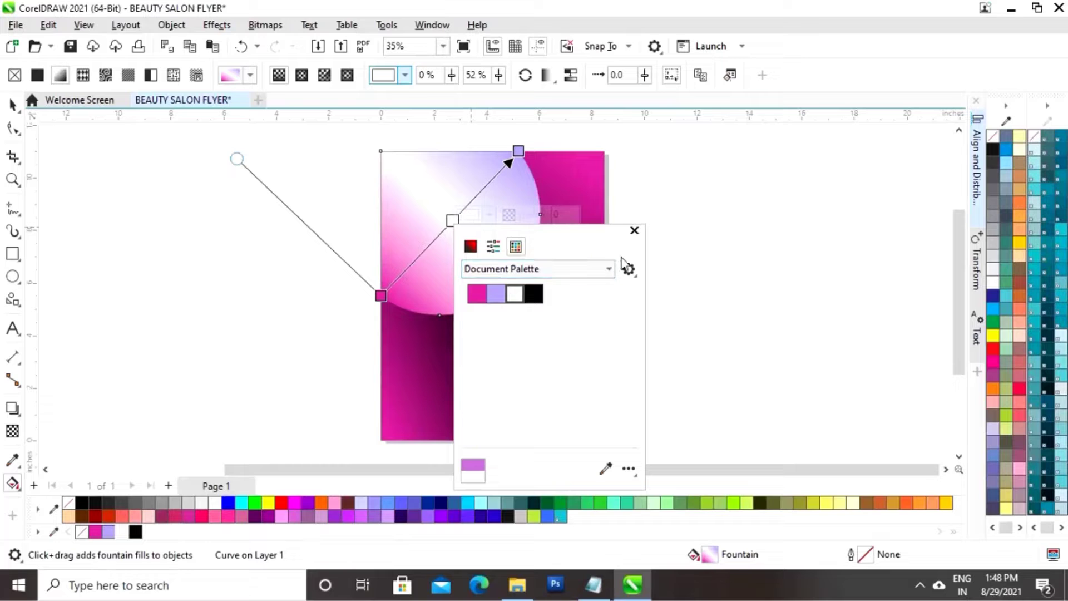
{"action": "left_click", "coordinate": [634, 230]}
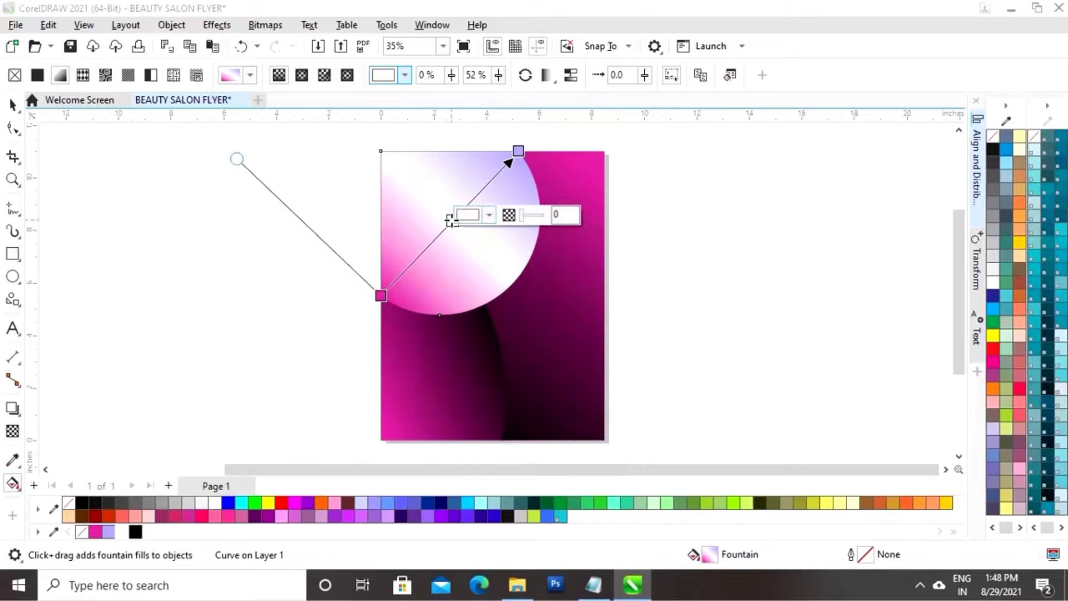
Slide the white stop toward lavender and move the pink start point inward onto the shape
{"action": "left_click", "coordinate": [459, 211]}
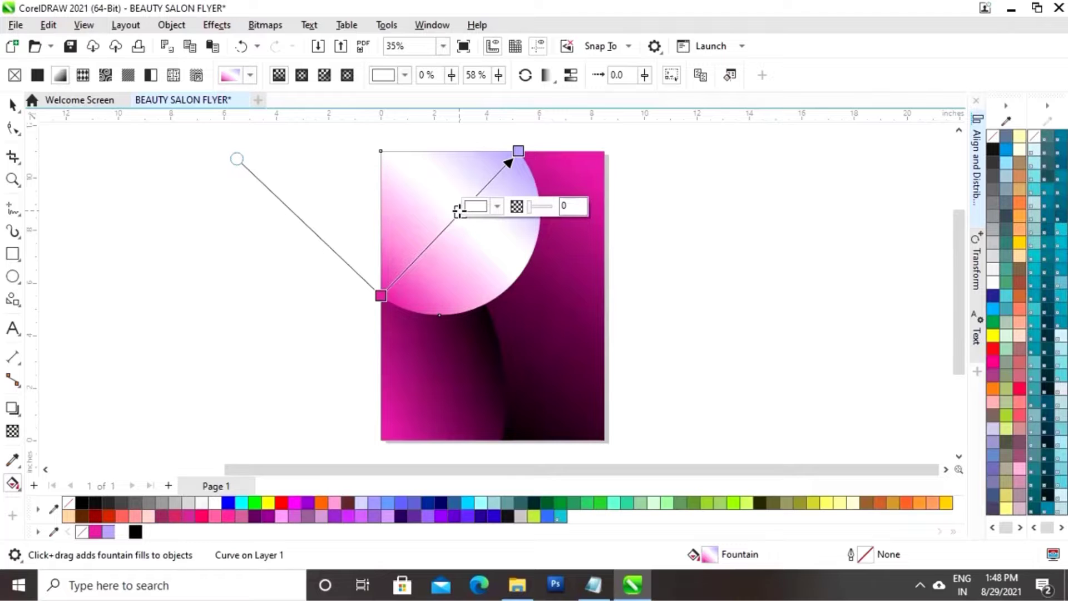
{"action": "key", "text": "ctrl+z"}
{"action": "left_click_drag", "start_coordinate": [453, 221], "coordinate": [477, 218]}
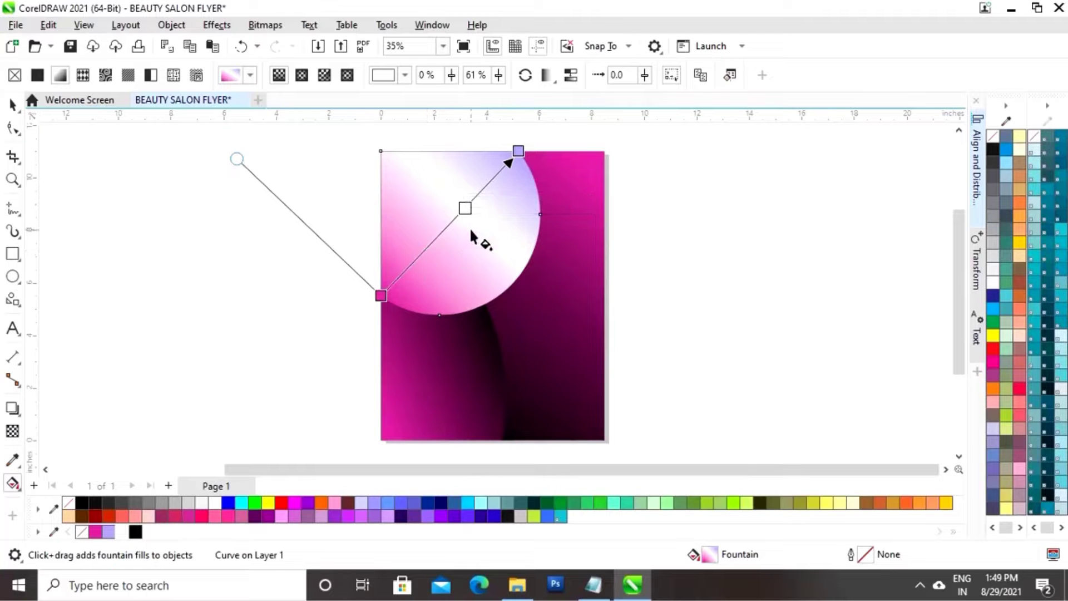
{"action": "left_click_drag", "start_coordinate": [381, 295], "coordinate": [395, 281]}
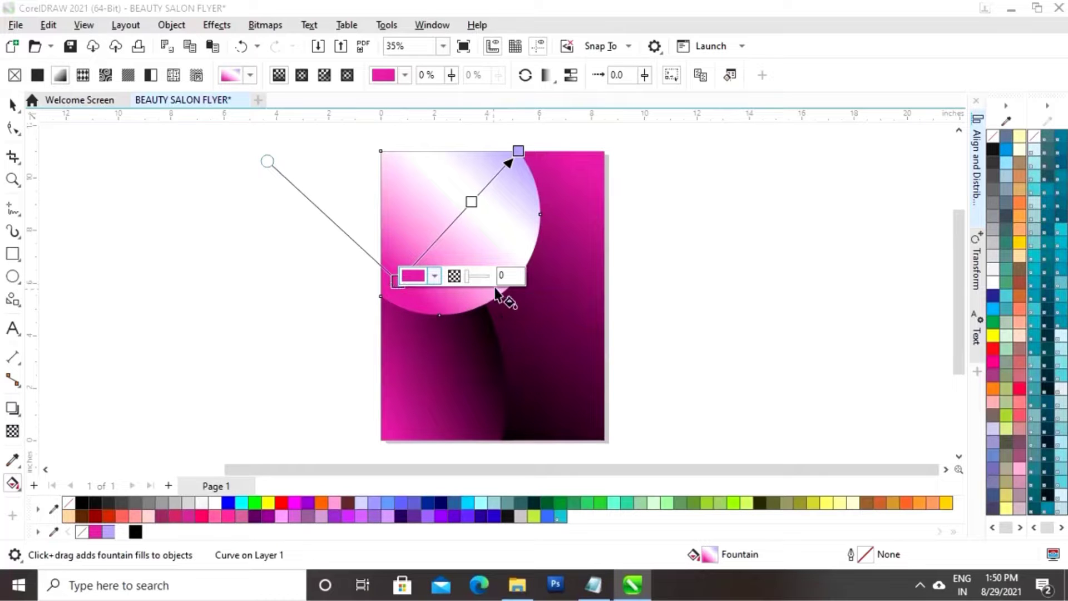
{"action": "left_click_drag", "start_coordinate": [395, 282], "coordinate": [424, 266]}
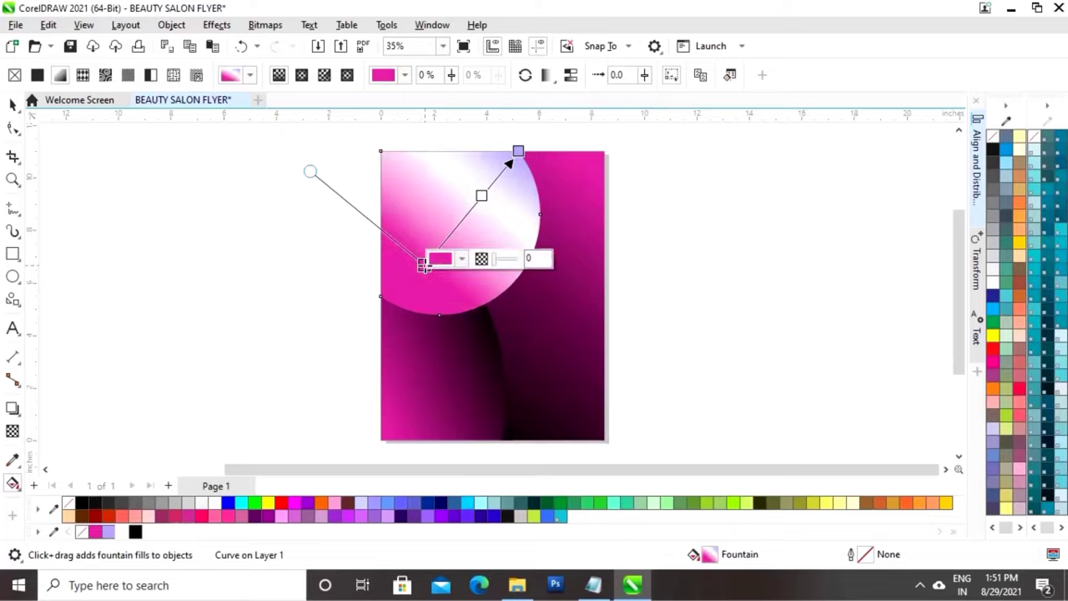
{"action": "left_click_drag", "start_coordinate": [483, 197], "coordinate": [478, 216]}
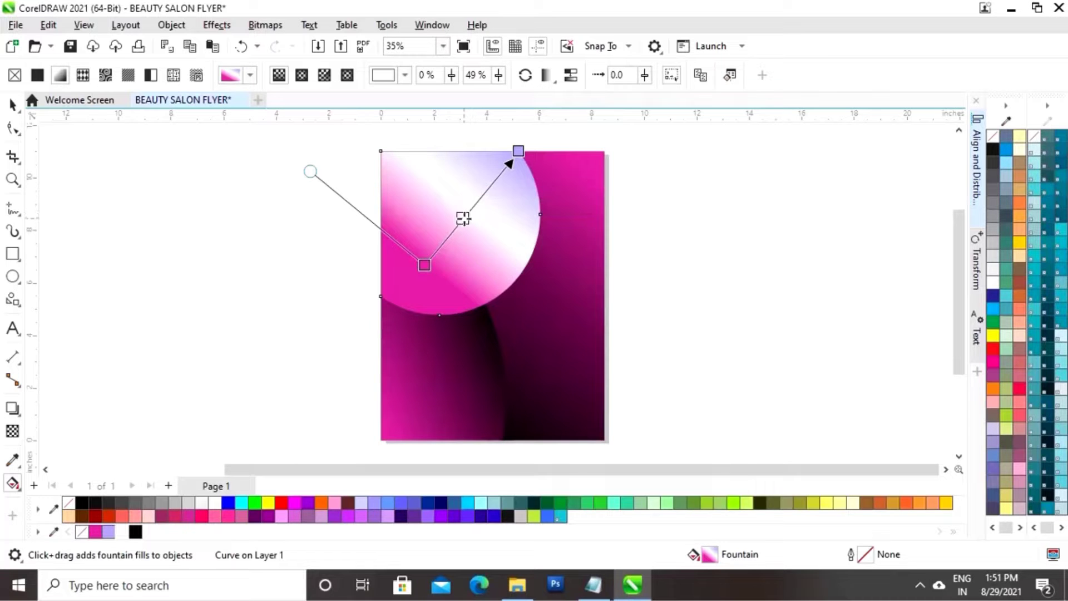
{"action": "left_click_drag", "start_coordinate": [425, 265], "coordinate": [438, 248]}
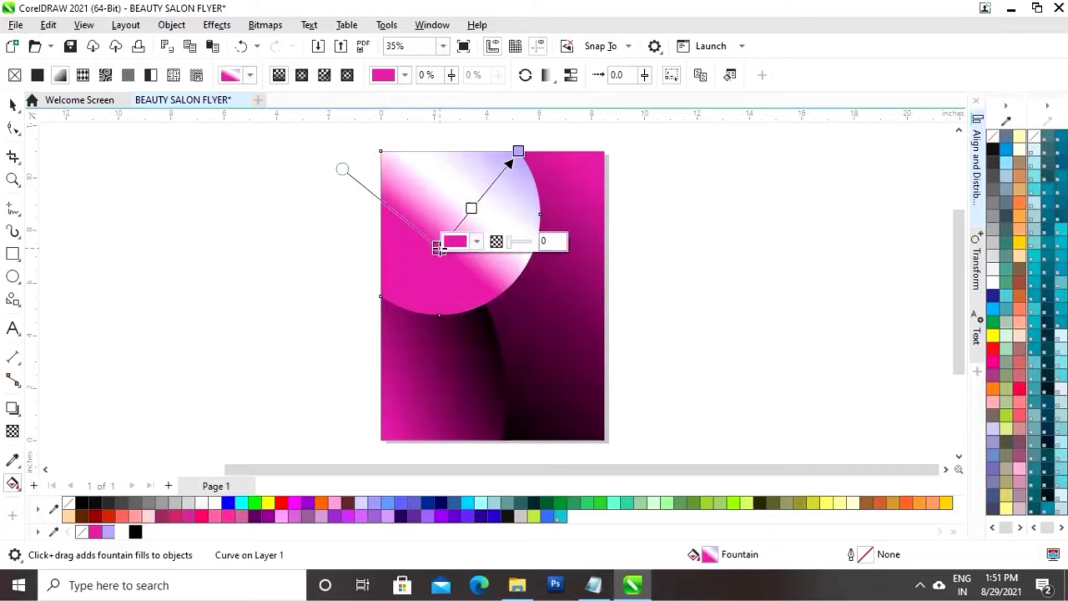
{"action": "left_click", "coordinate": [13, 105]}
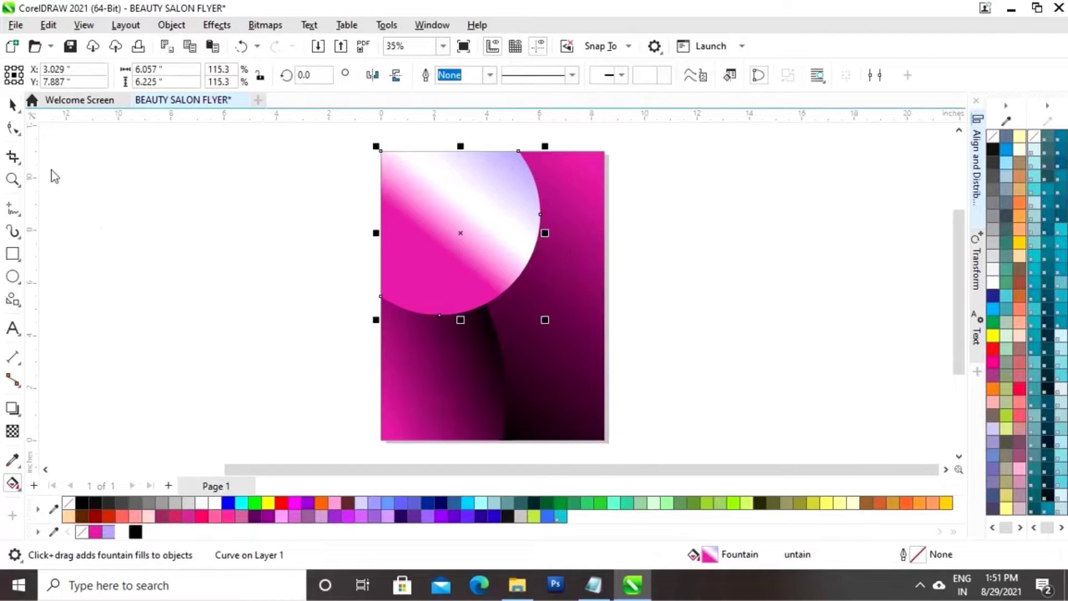
Make a slightly smaller white copy of the corner shape, 5.7 × 5.859 in, leaving a thin gradient rim
{"action": "left_click", "coordinate": [51, 169]}
{"action": "left_click", "coordinate": [509, 257]}
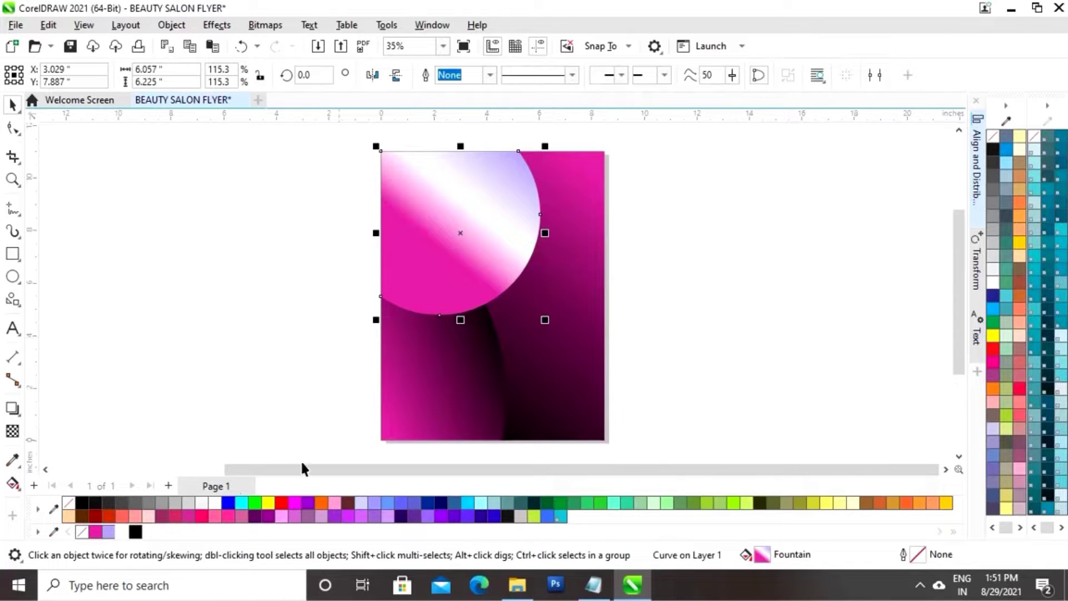
{"action": "left_click", "coordinate": [302, 354]}
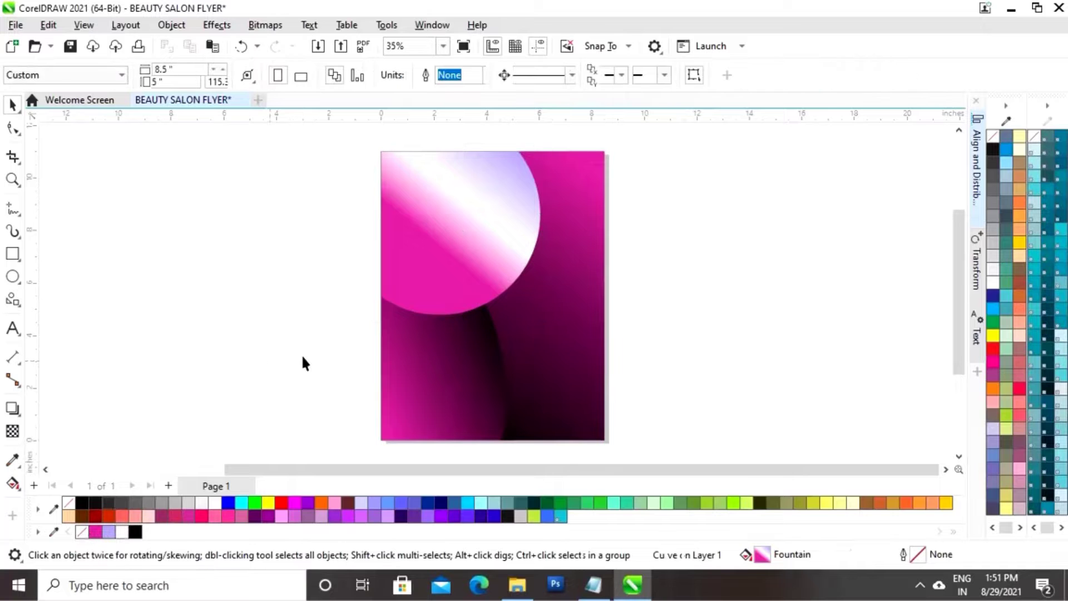
{"action": "left_click", "coordinate": [483, 227]}
{"action": "left_click_drag", "start_coordinate": [549, 324], "coordinate": [535, 313]}
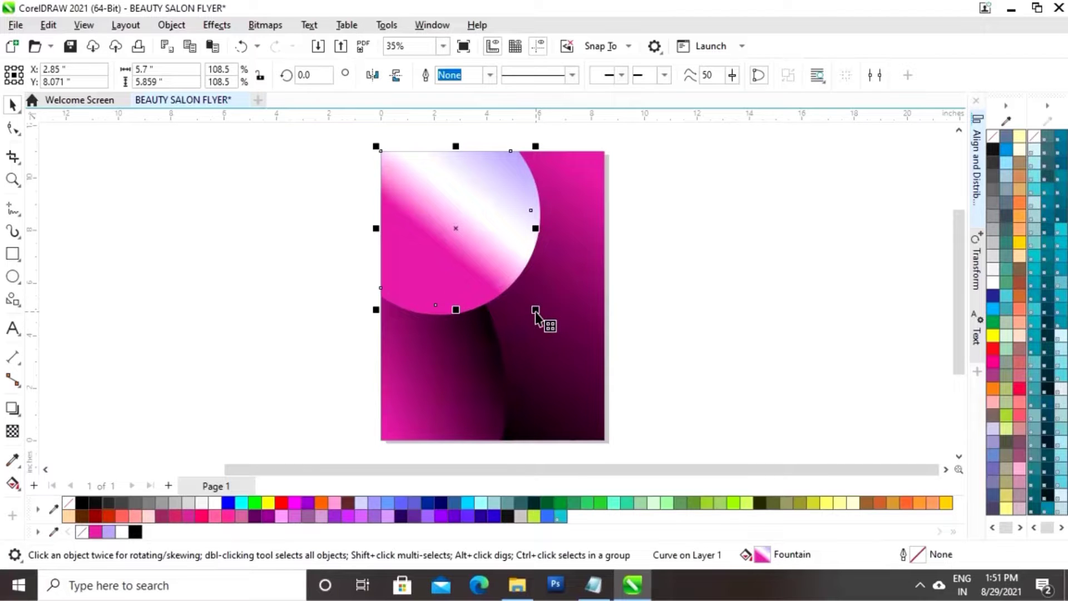
{"action": "left_click", "coordinate": [122, 532]}
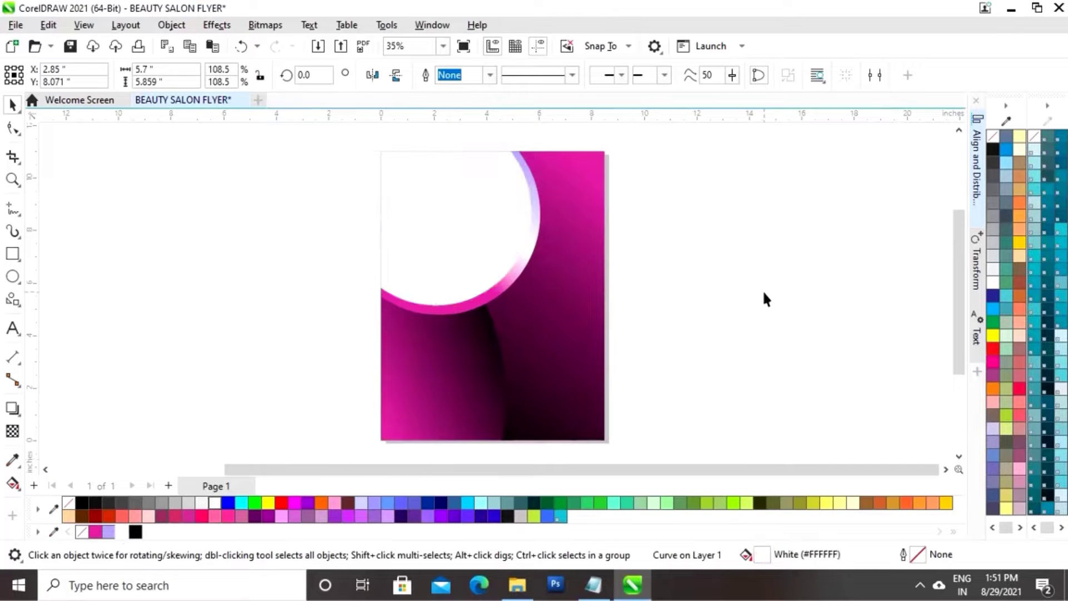
{"action": "left_click", "coordinate": [679, 357]}
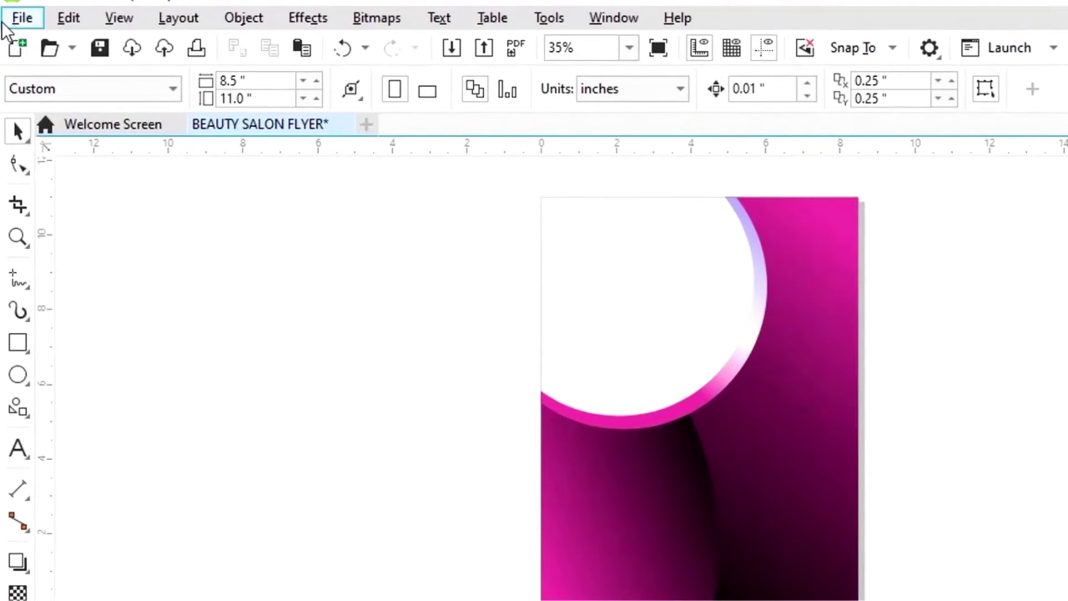
Import the purple-nails, bigstock, Eyeshadow and Indian-Bridal model photos
{"action": "left_click", "coordinate": [22, 22]}
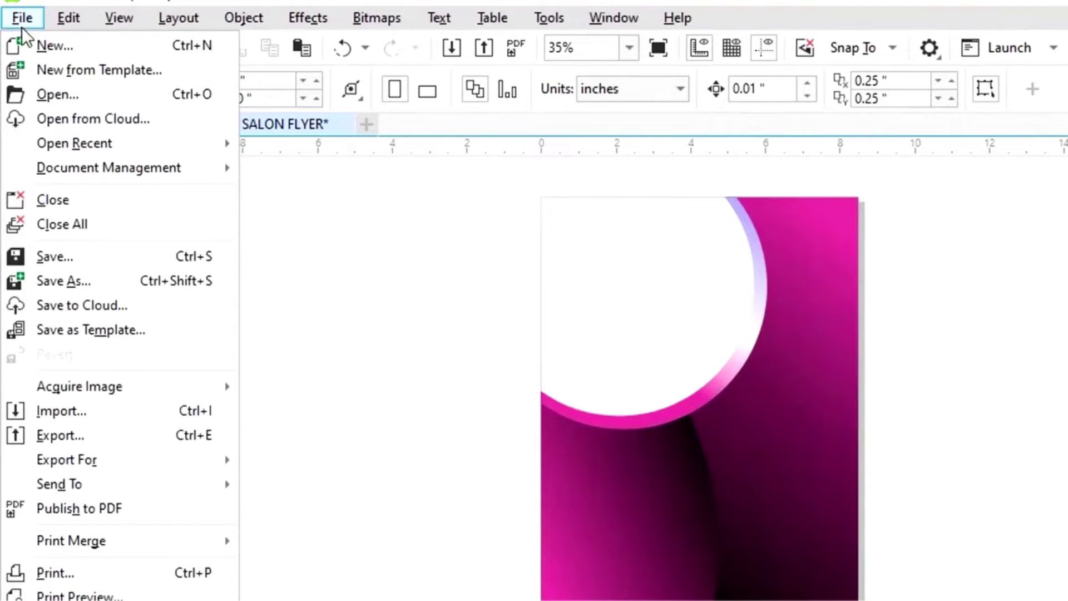
{"action": "left_click", "coordinate": [86, 418]}
{"action": "left_click", "coordinate": [177, 155]}
{"action": "left_click", "coordinate": [258, 158], "text": "ctrl"}
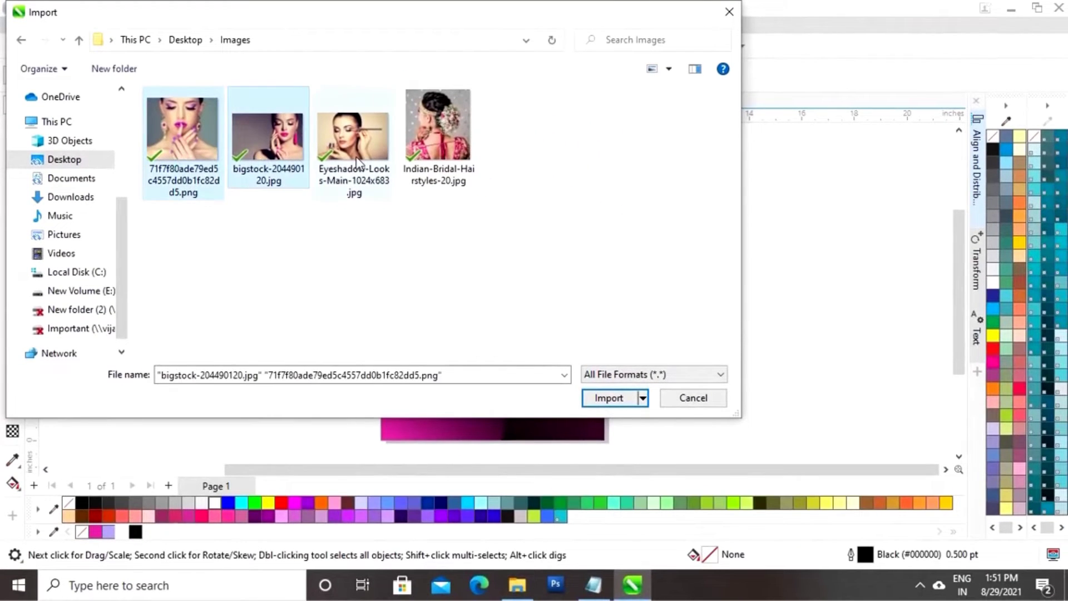
{"action": "left_click", "coordinate": [358, 162], "text": "ctrl"}
{"action": "left_click", "coordinate": [437, 137], "text": "ctrl"}
{"action": "left_click", "coordinate": [606, 399]}
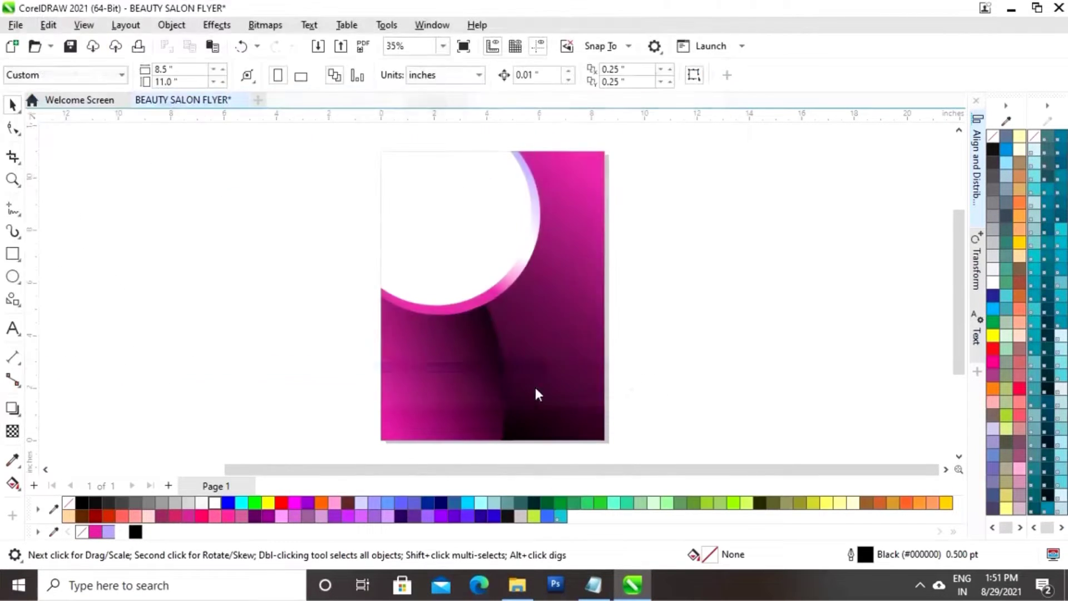
Place the four photos left of the flyer and move the purple-nails photo over its top-left
{"action": "left_click_drag", "start_coordinate": [67, 156], "coordinate": [238, 289]}
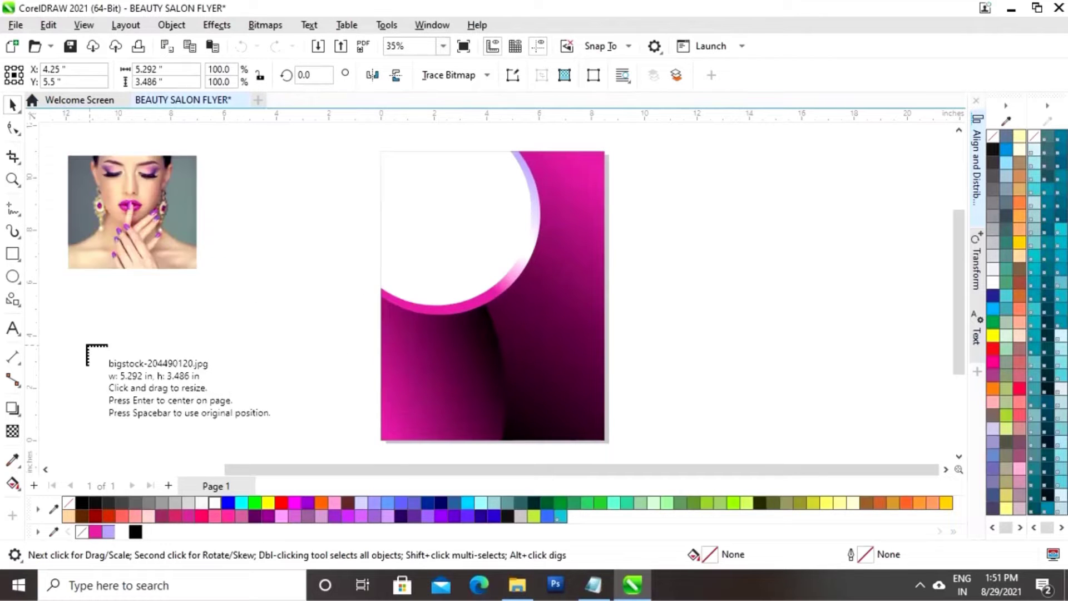
{"action": "left_click_drag", "start_coordinate": [72, 300], "coordinate": [220, 398]}
{"action": "left_click_drag", "start_coordinate": [226, 175], "coordinate": [325, 239]}
{"action": "left_click_drag", "start_coordinate": [228, 298], "coordinate": [327, 400]}
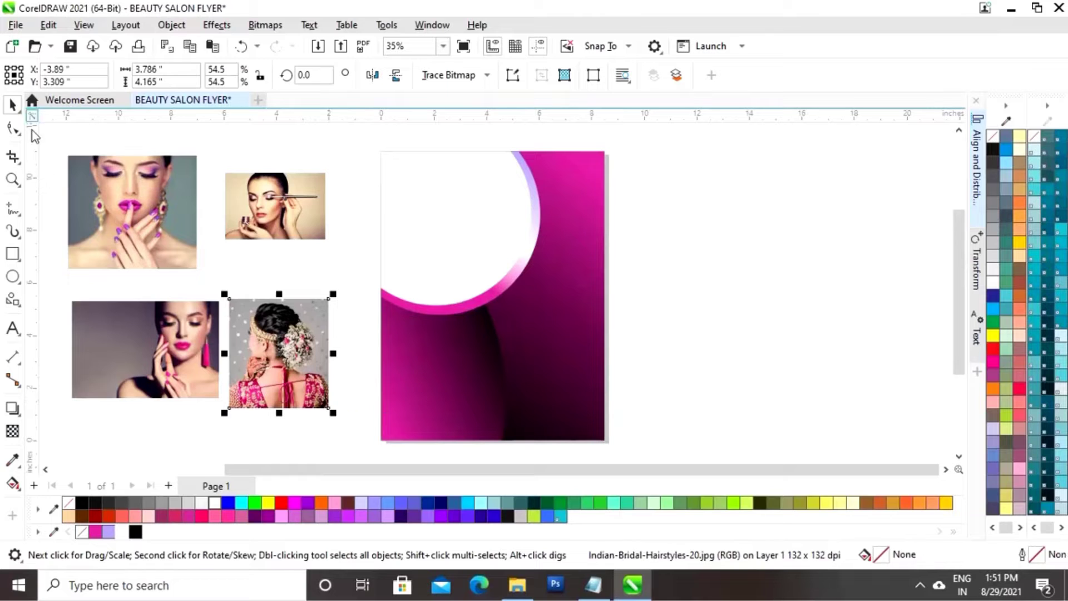
{"action": "left_click", "coordinate": [698, 231]}
{"action": "left_click_drag", "start_coordinate": [144, 230], "coordinate": [456, 267]}
Move the enlarged face photo over the top-left white circle and PowerClip it inside
{"action": "left_click_drag", "start_coordinate": [513, 190], "coordinate": [569, 179]}
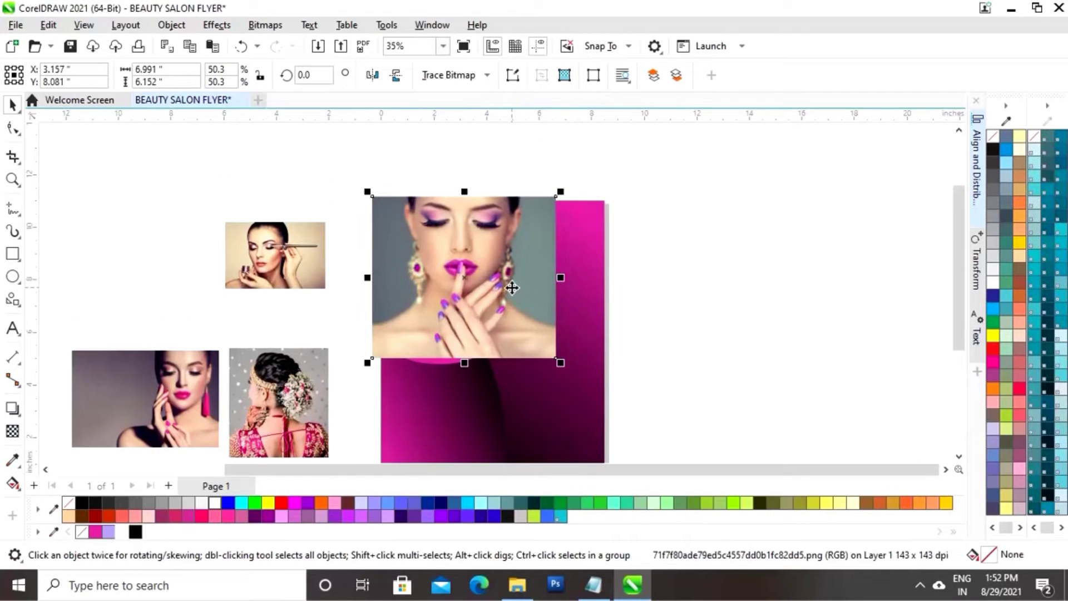
{"action": "left_click_drag", "start_coordinate": [512, 282], "coordinate": [512, 316]}
{"action": "right_click", "coordinate": [498, 316]}
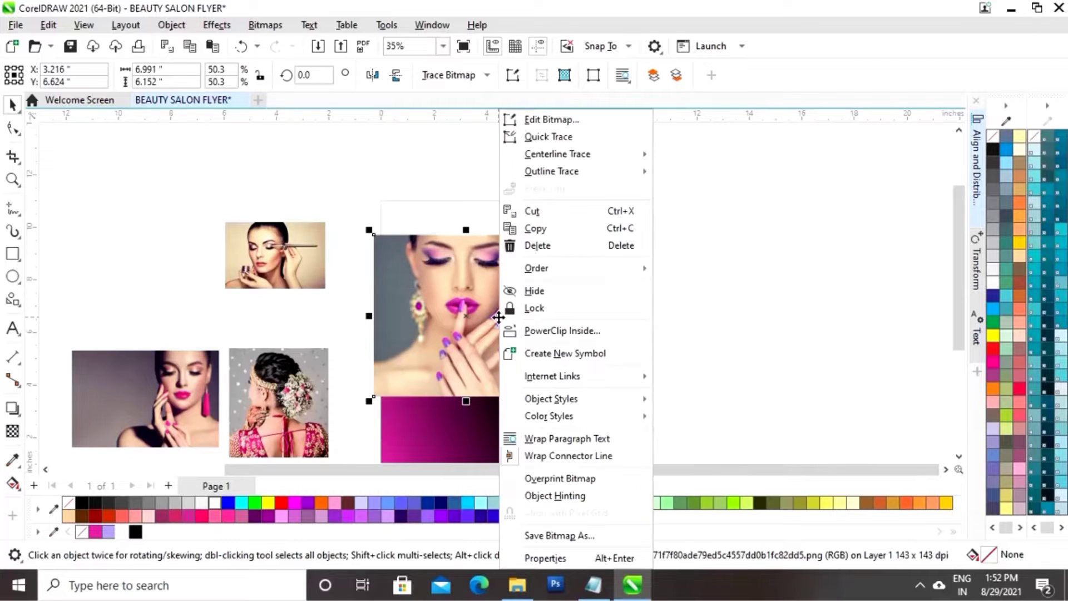
{"action": "left_click", "coordinate": [589, 332]}
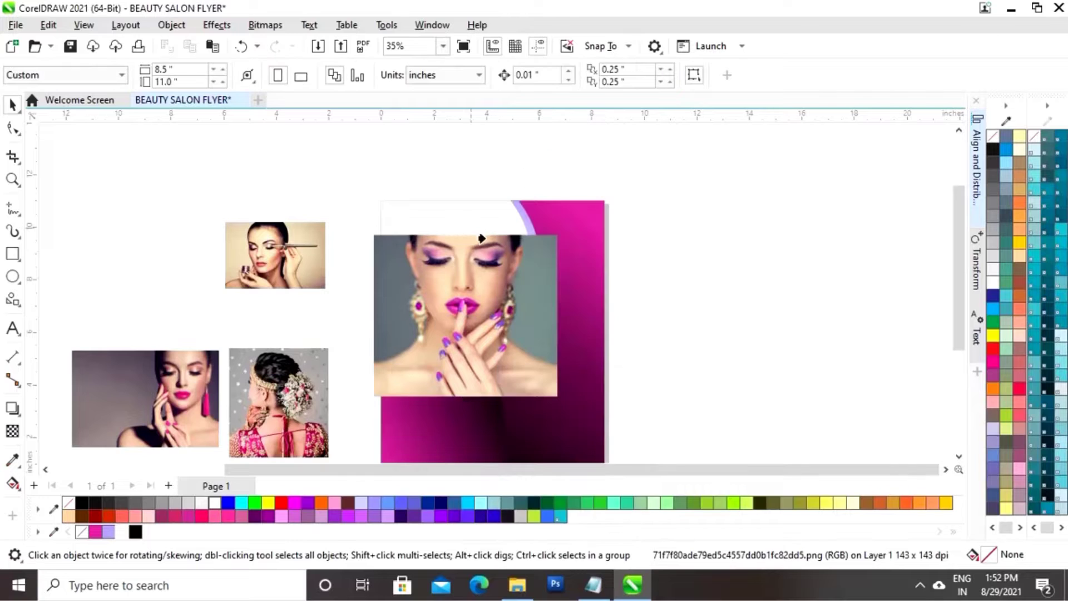
{"action": "left_click", "coordinate": [444, 215]}
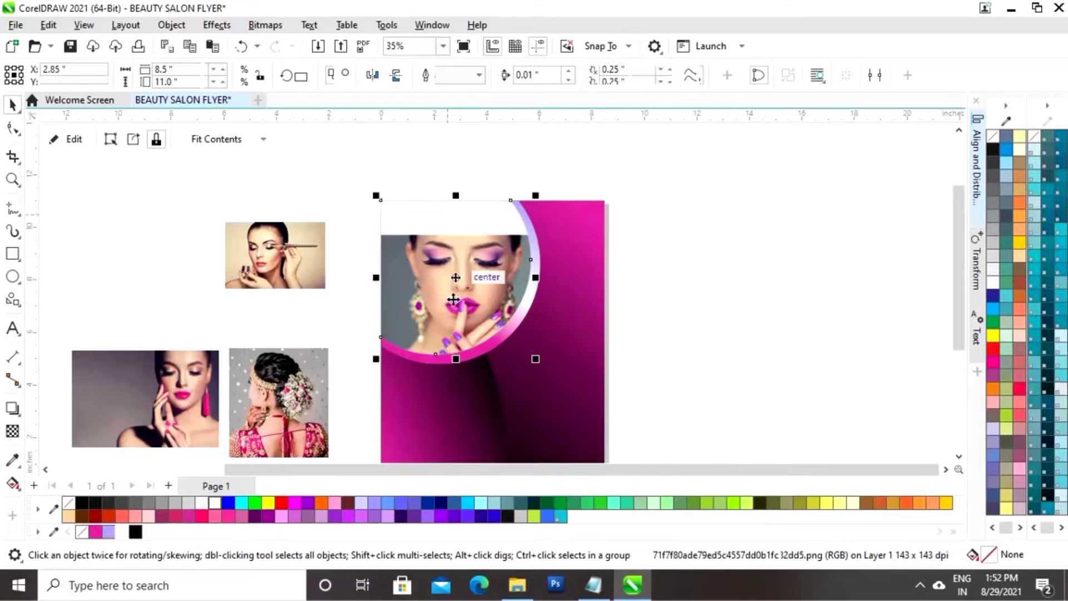
Shift the clipped photo up and shrink it slightly so her face is centred, then reselect the circle
{"action": "left_click", "coordinate": [70, 140]}
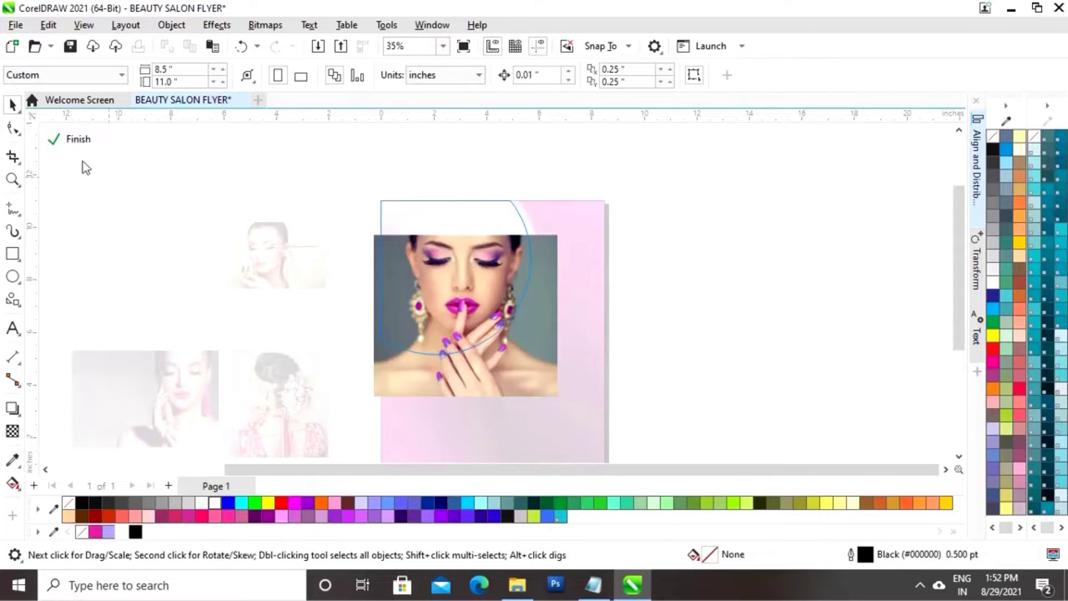
{"action": "left_click", "coordinate": [495, 361]}
{"action": "left_click_drag", "start_coordinate": [520, 377], "coordinate": [521, 347]}
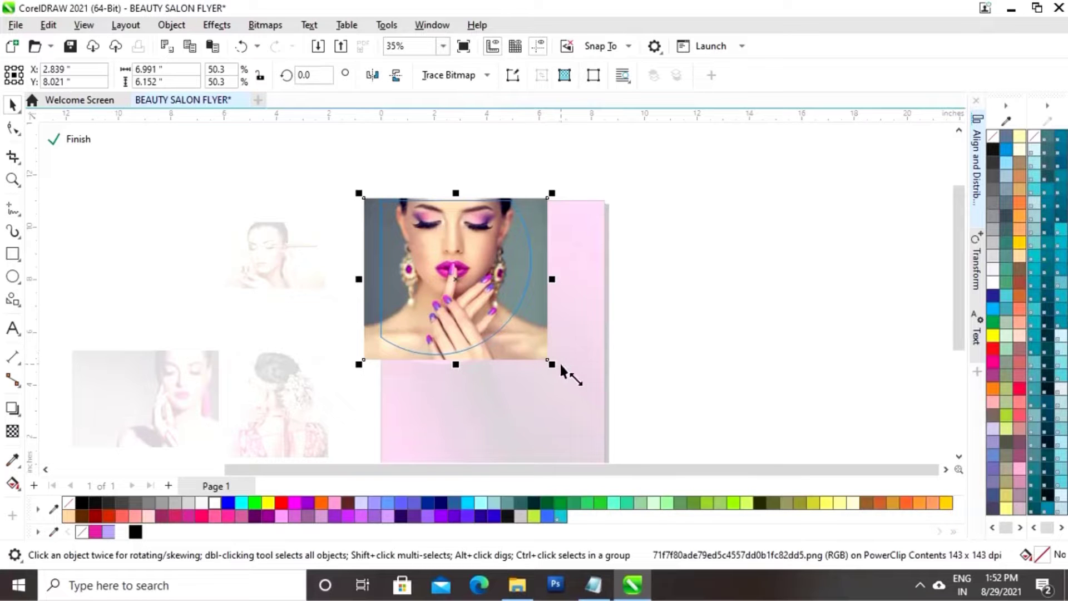
{"action": "left_click_drag", "start_coordinate": [552, 364], "coordinate": [543, 356]}
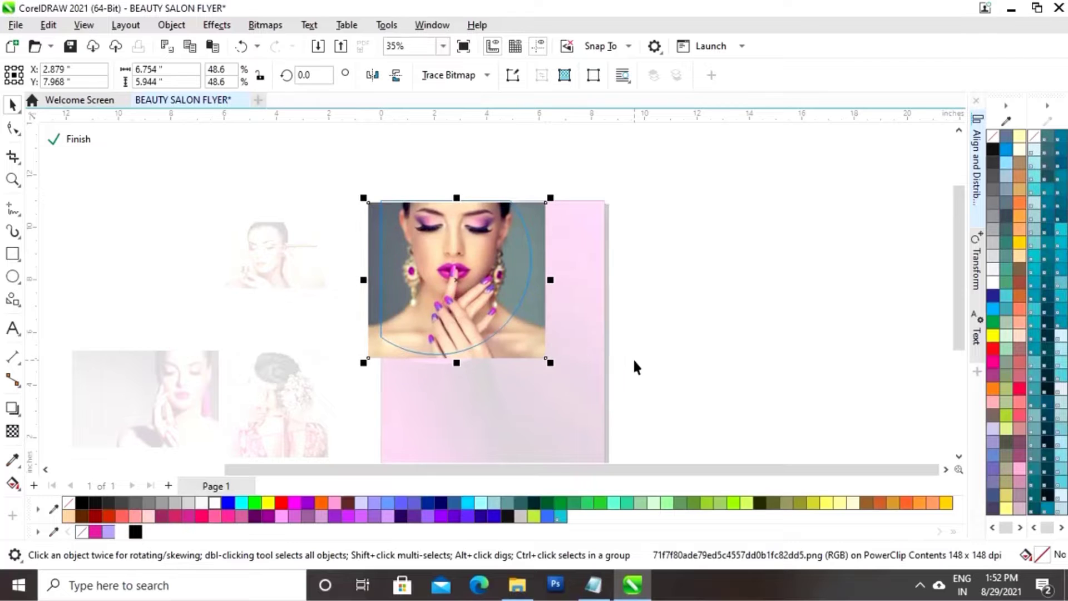
{"action": "key", "text": "Up"}
{"action": "left_click", "coordinate": [71, 142]}
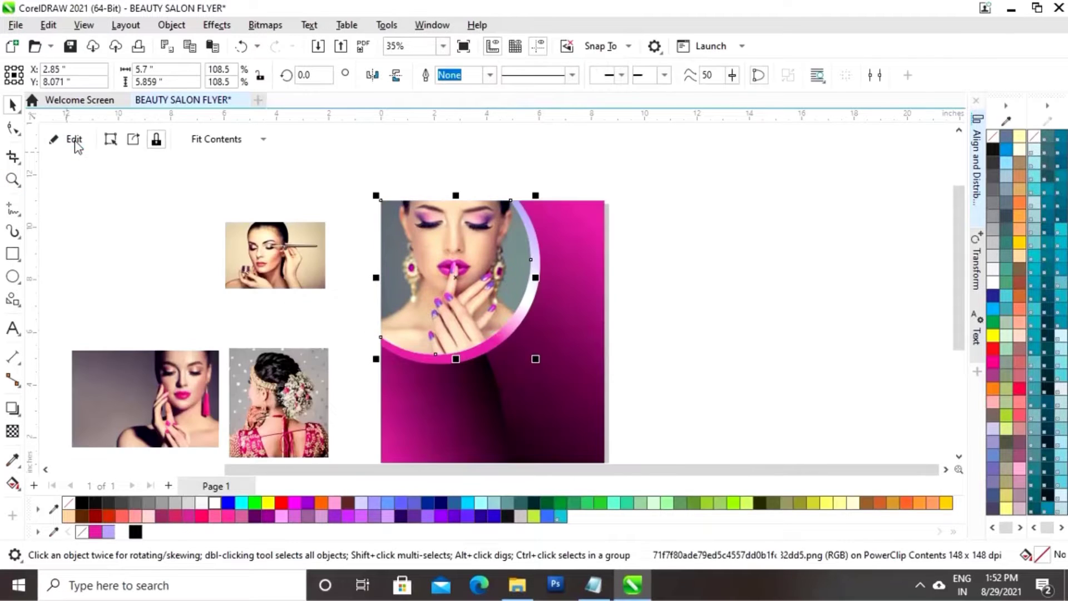
{"action": "left_click", "coordinate": [715, 300]}
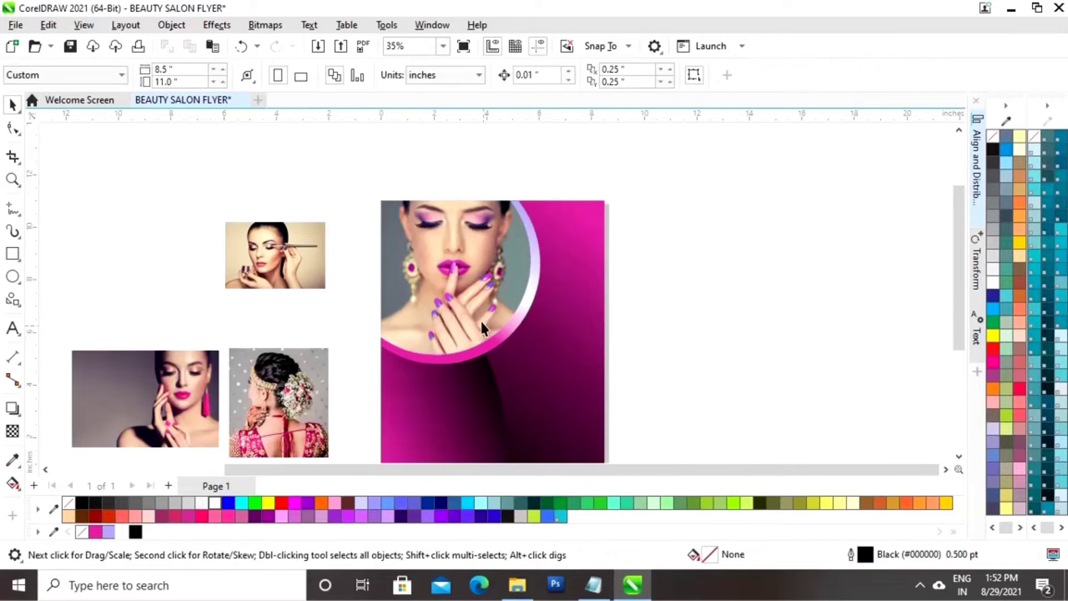
{"action": "left_click", "coordinate": [532, 334]}
Enlarge the photo circle slightly
{"action": "left_click_drag", "start_coordinate": [536, 359], "coordinate": [548, 370]}
{"action": "left_click", "coordinate": [704, 345]}
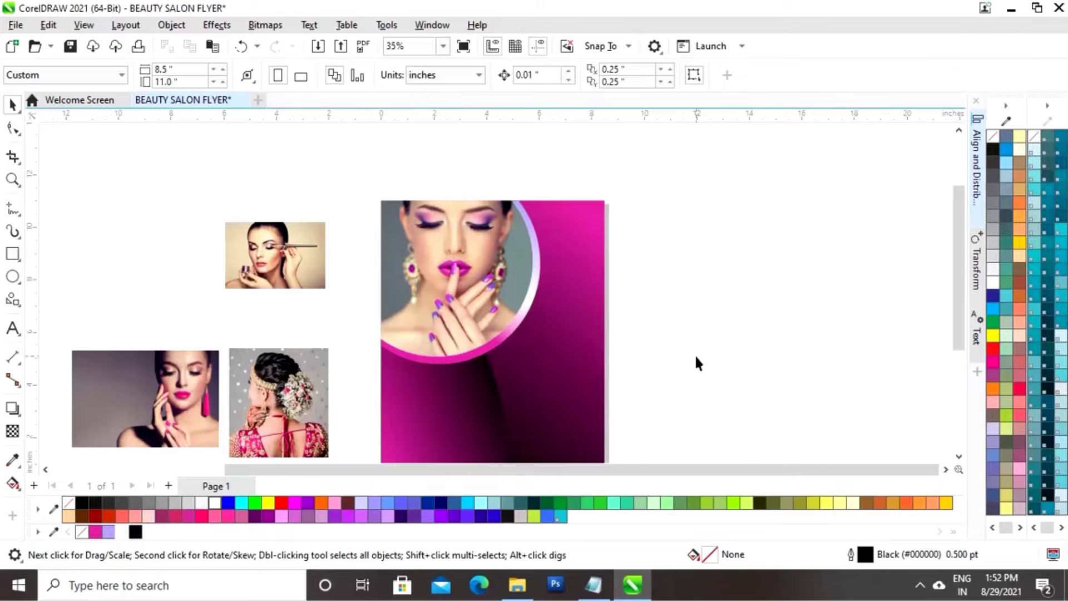
{"action": "scroll", "coordinate": [559, 365], "scroll_direction": "down", "scroll_amount": 1}
Scale a copy of the background into the top-right quarter, fill it solid magenta, and convert to curves
{"action": "left_click", "coordinate": [553, 370]}
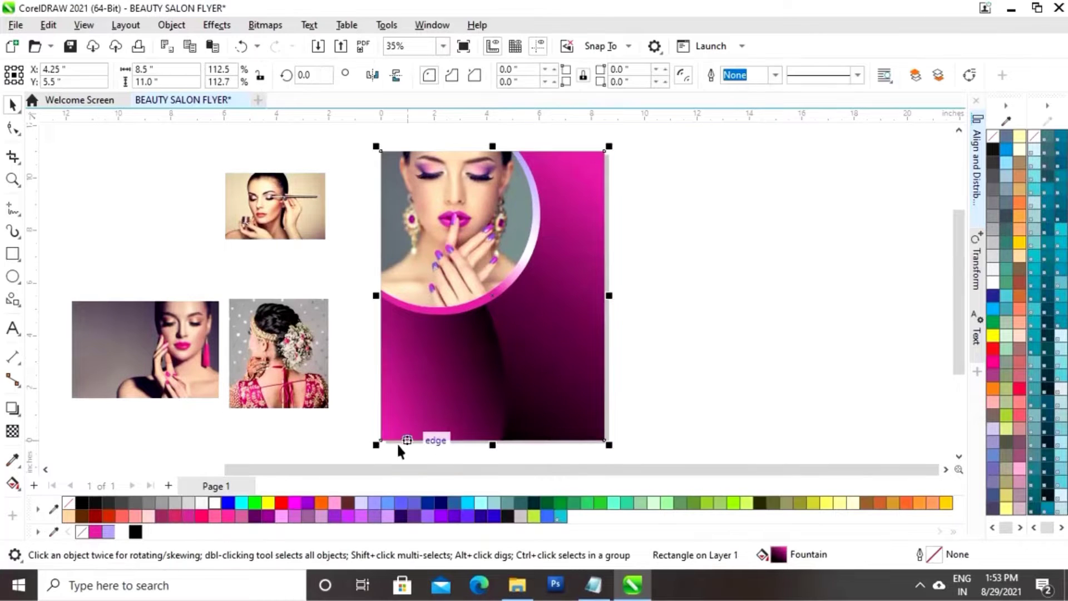
{"action": "left_click_drag", "start_coordinate": [379, 447], "coordinate": [441, 311]}
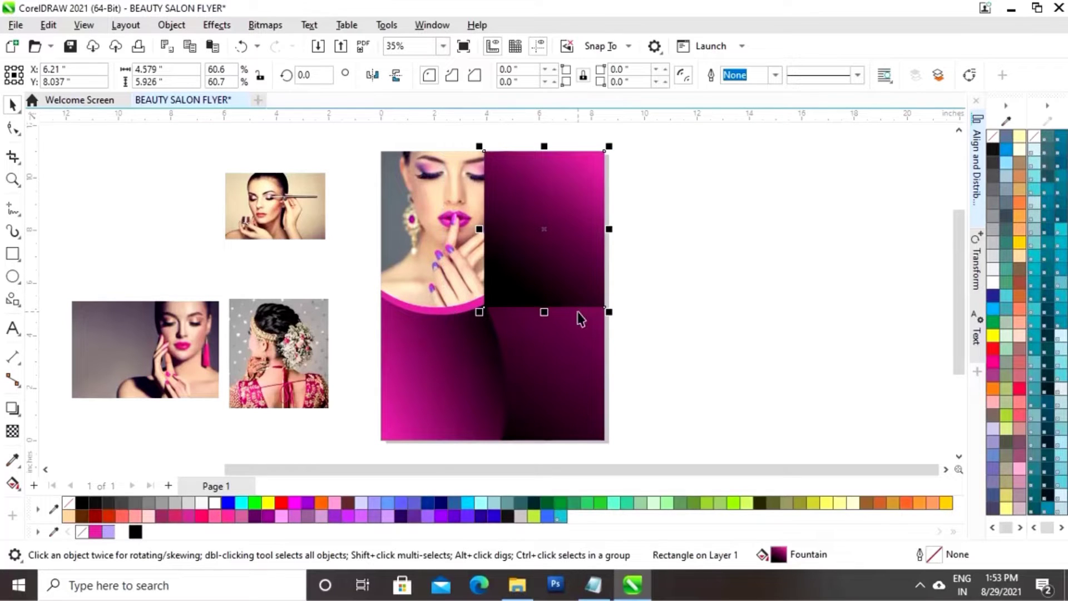
{"action": "left_click", "coordinate": [94, 533]}
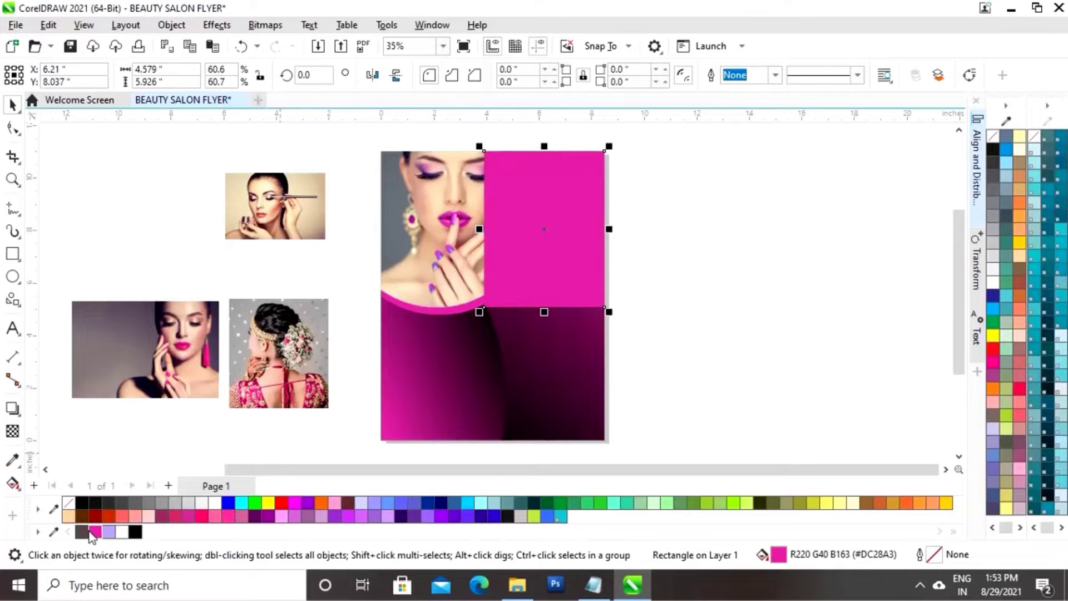
{"action": "right_click", "coordinate": [543, 236]}
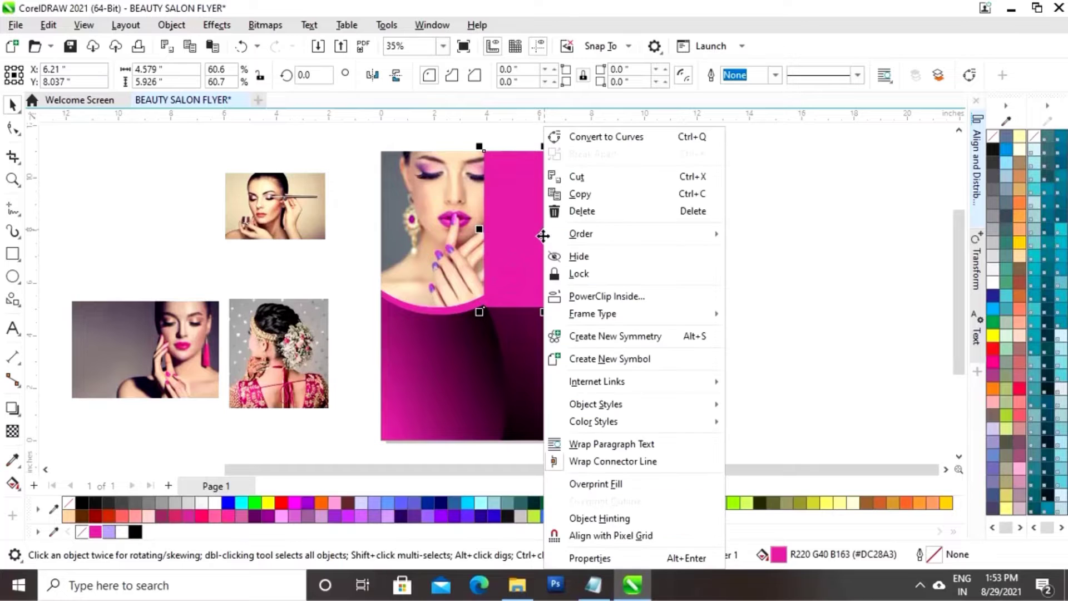
{"action": "left_click", "coordinate": [594, 140]}
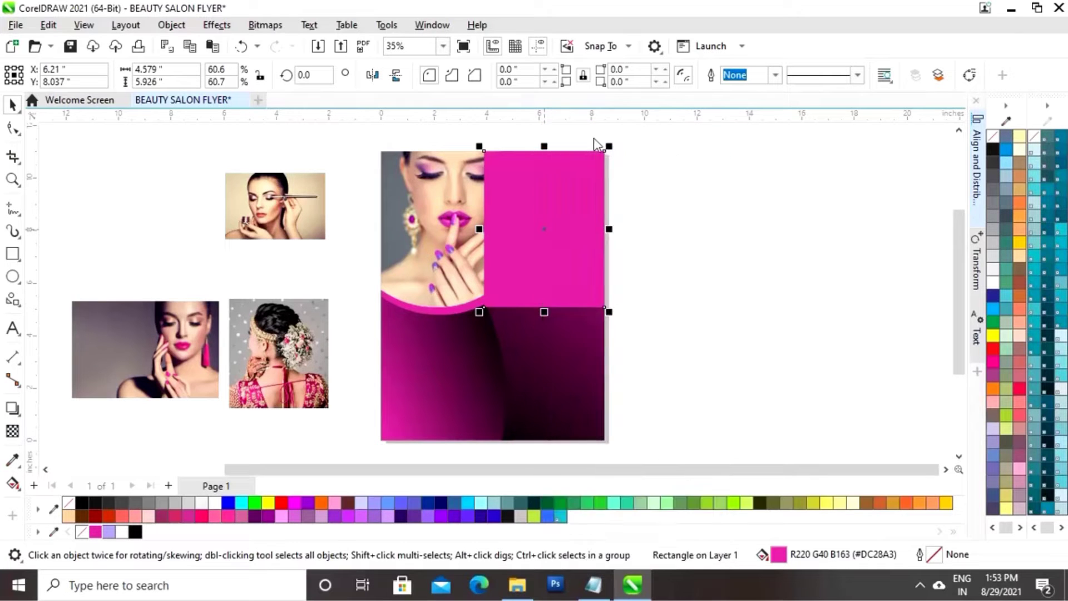
Delete the rectangle's bottom-left node and bend the diagonal edge into a concave curve following the photo circle
{"action": "left_click", "coordinate": [12, 128]}
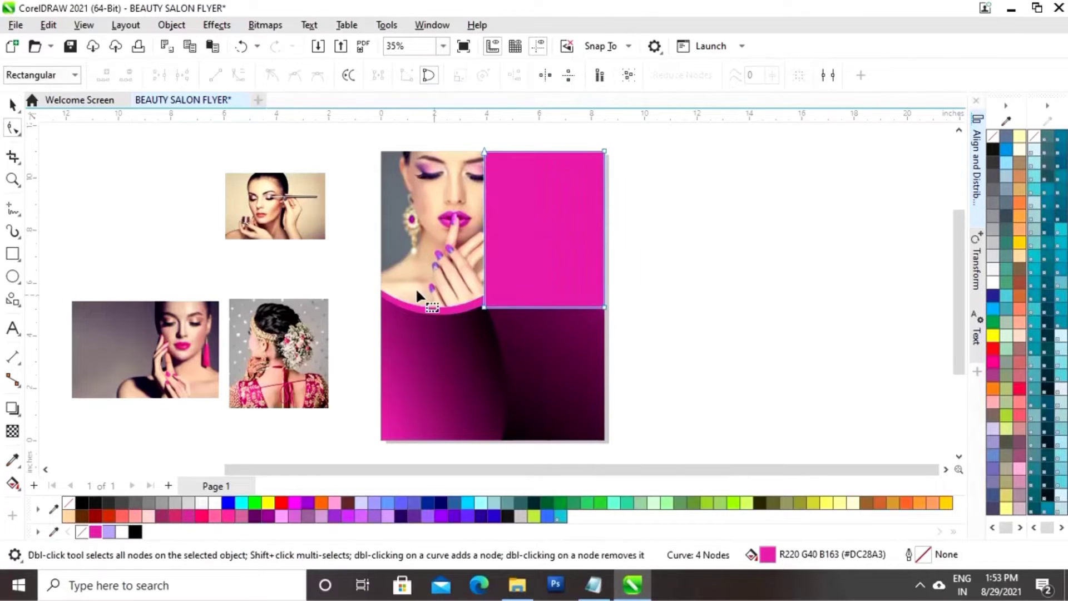
{"action": "left_click", "coordinate": [483, 308]}
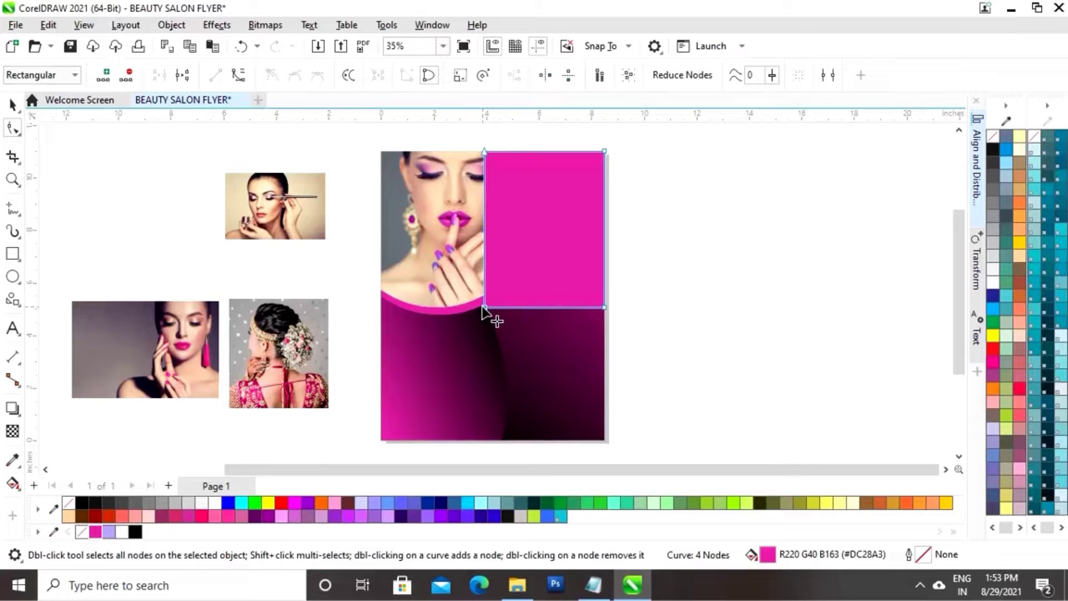
{"action": "right_click", "coordinate": [483, 308]}
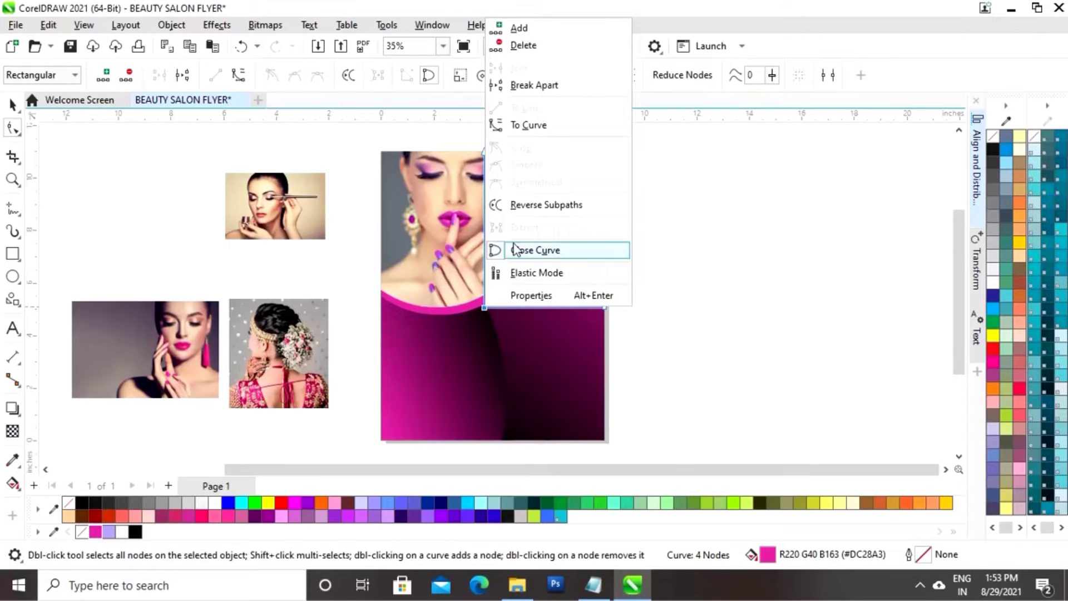
{"action": "left_click", "coordinate": [535, 45]}
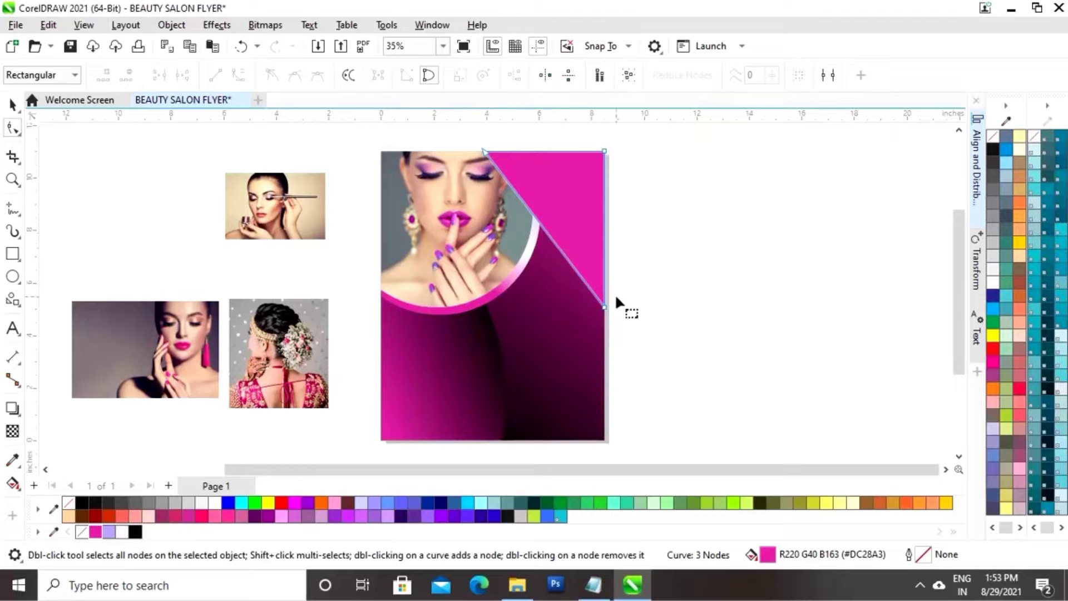
{"action": "left_click", "coordinate": [546, 232]}
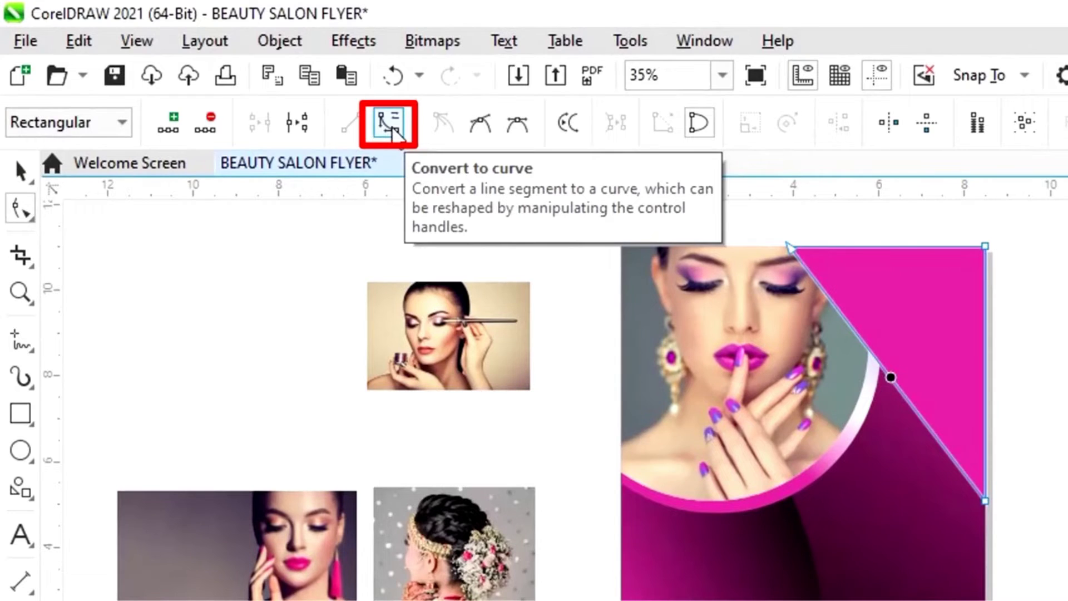
{"action": "left_click", "coordinate": [393, 132]}
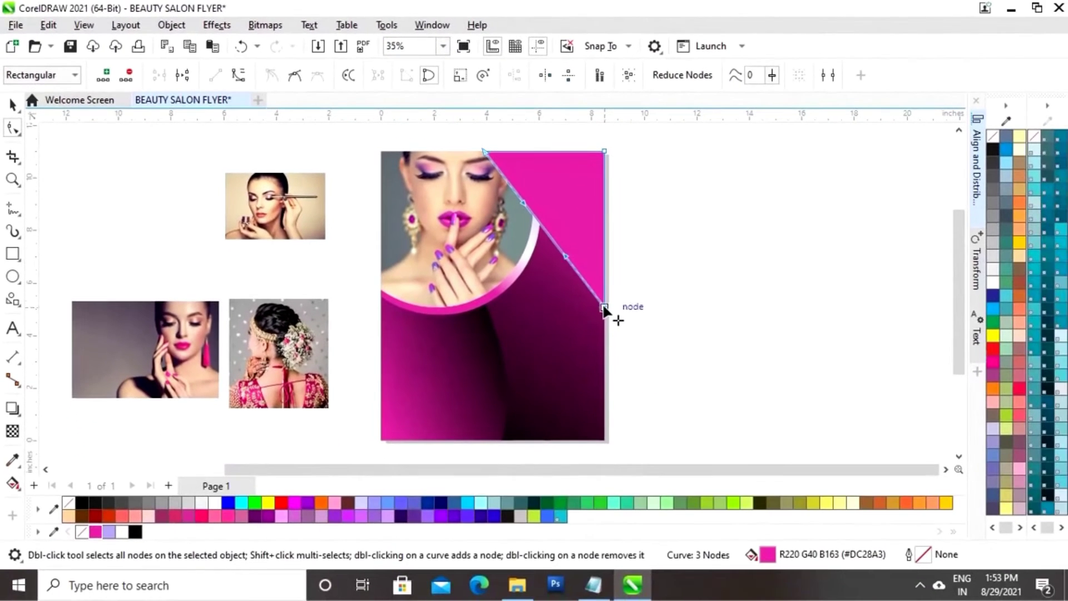
{"action": "left_click_drag", "start_coordinate": [603, 308], "coordinate": [603, 267]}
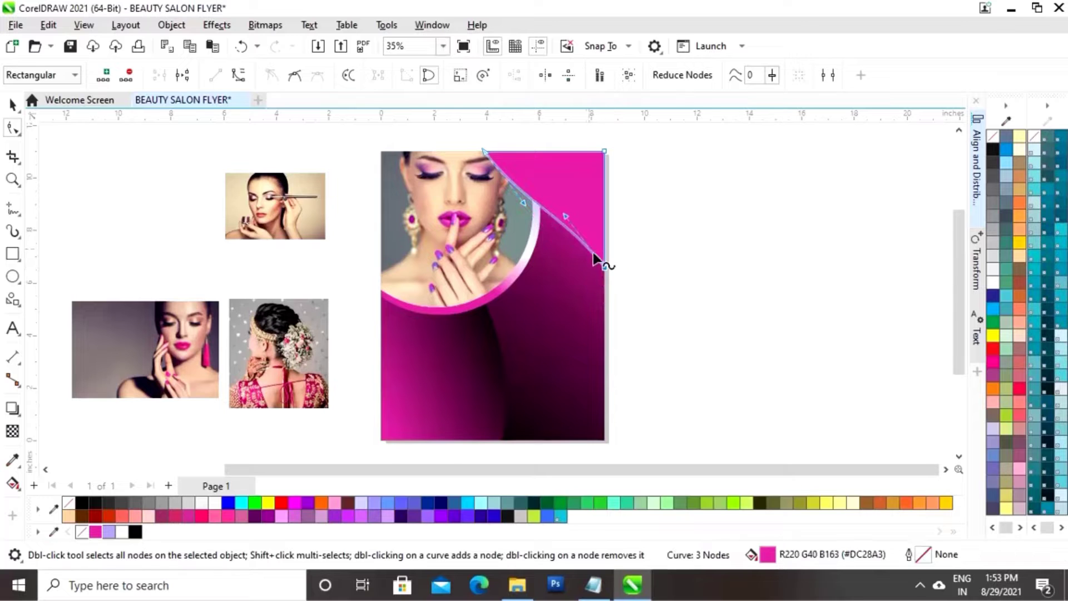
{"action": "left_click_drag", "start_coordinate": [568, 221], "coordinate": [551, 158]}
{"action": "left_click_drag", "start_coordinate": [539, 237], "coordinate": [518, 252]}
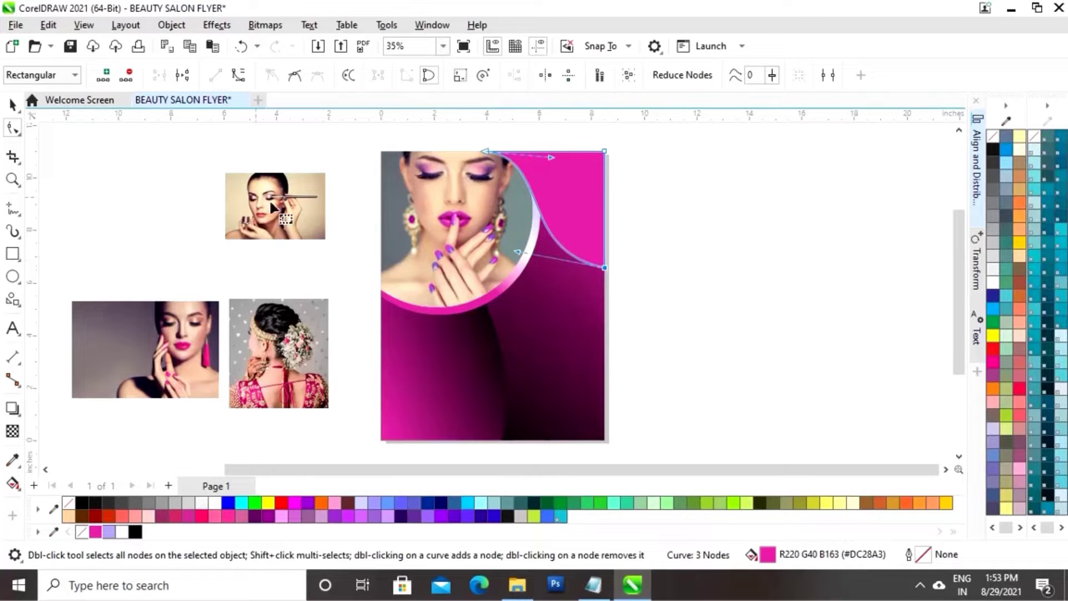
Shrink the corner shape slightly toward the top-right and fill it lavender
{"action": "left_click", "coordinate": [12, 104]}
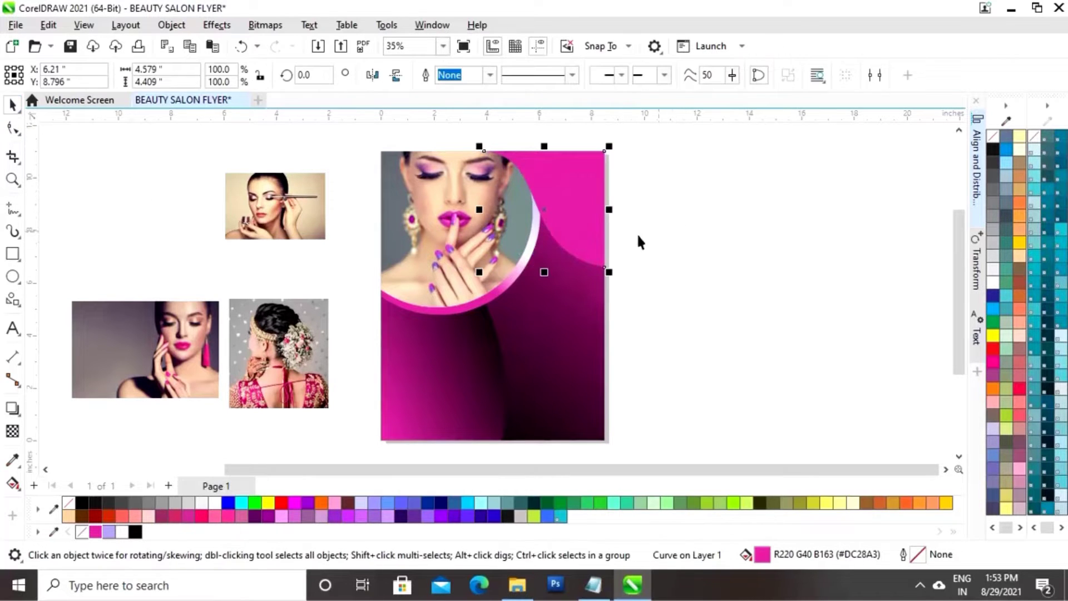
{"action": "left_click_drag", "start_coordinate": [477, 273], "coordinate": [483, 262]}
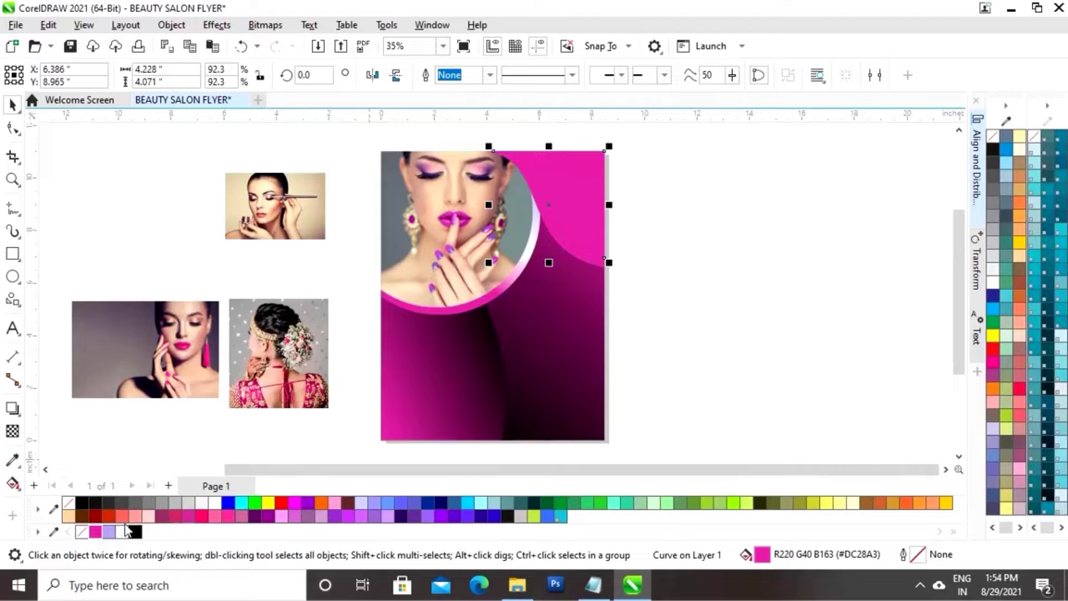
{"action": "left_click", "coordinate": [108, 532]}
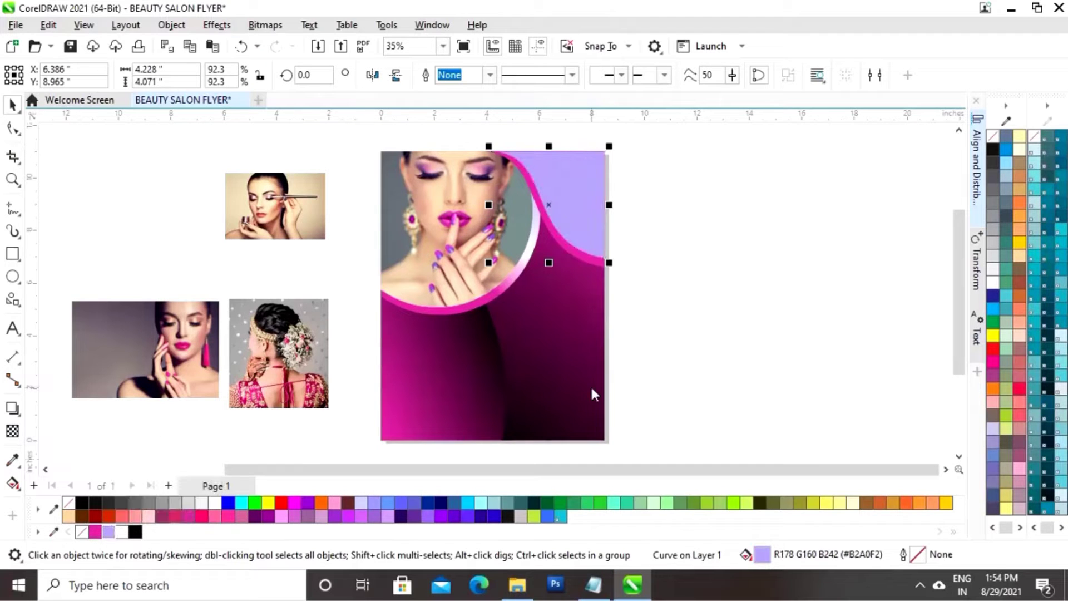
{"action": "left_click", "coordinate": [674, 281]}
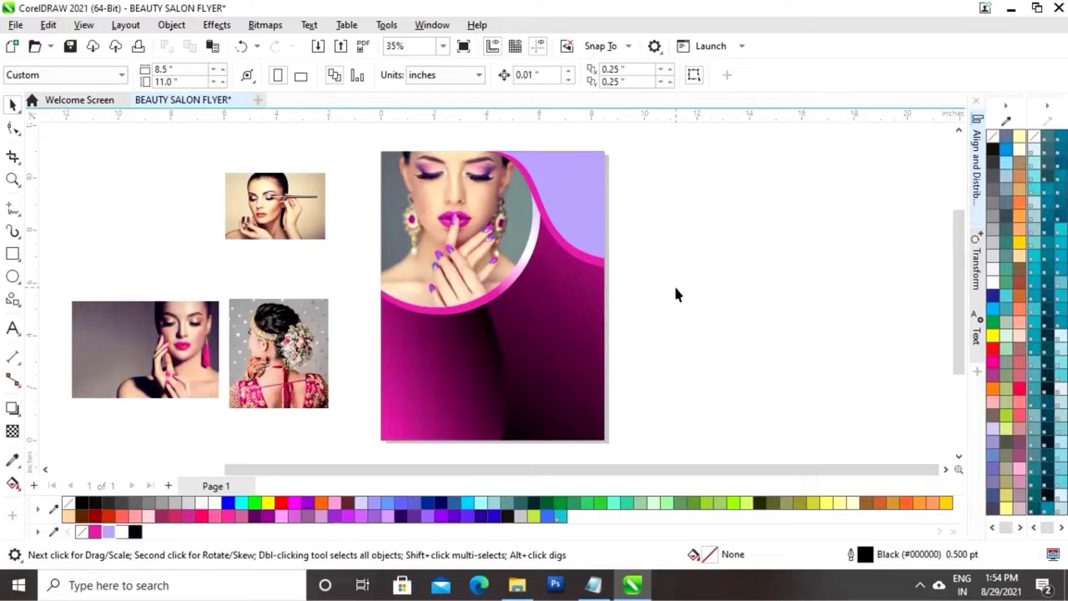
Make a slightly wider white copy of the curved gradient panel and send it behind the magenta panel
{"action": "left_click", "coordinate": [460, 415]}
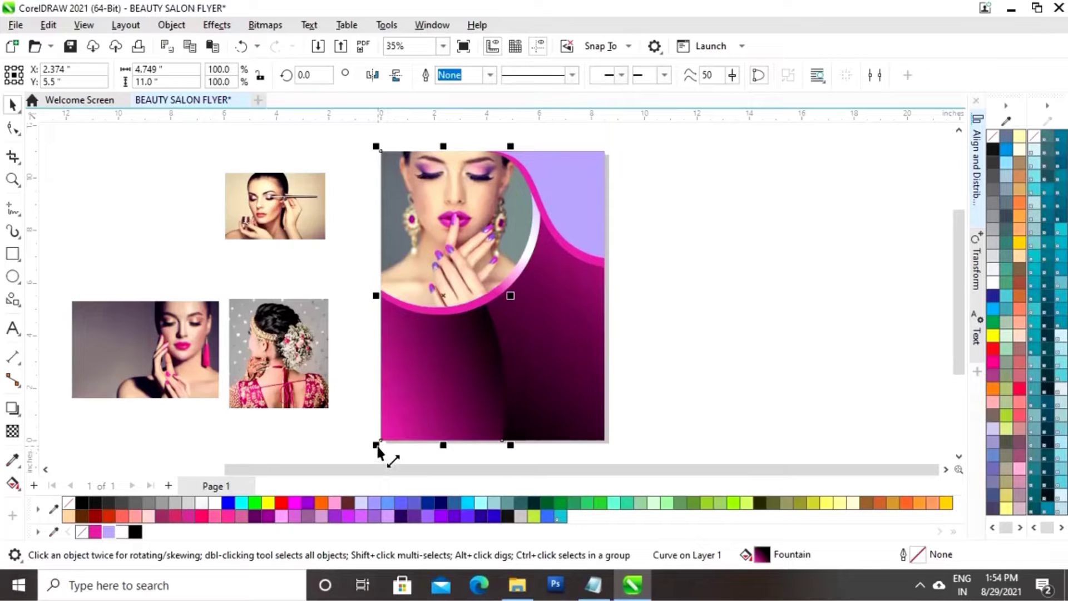
{"action": "left_click_drag", "start_coordinate": [511, 296], "coordinate": [518, 289]}
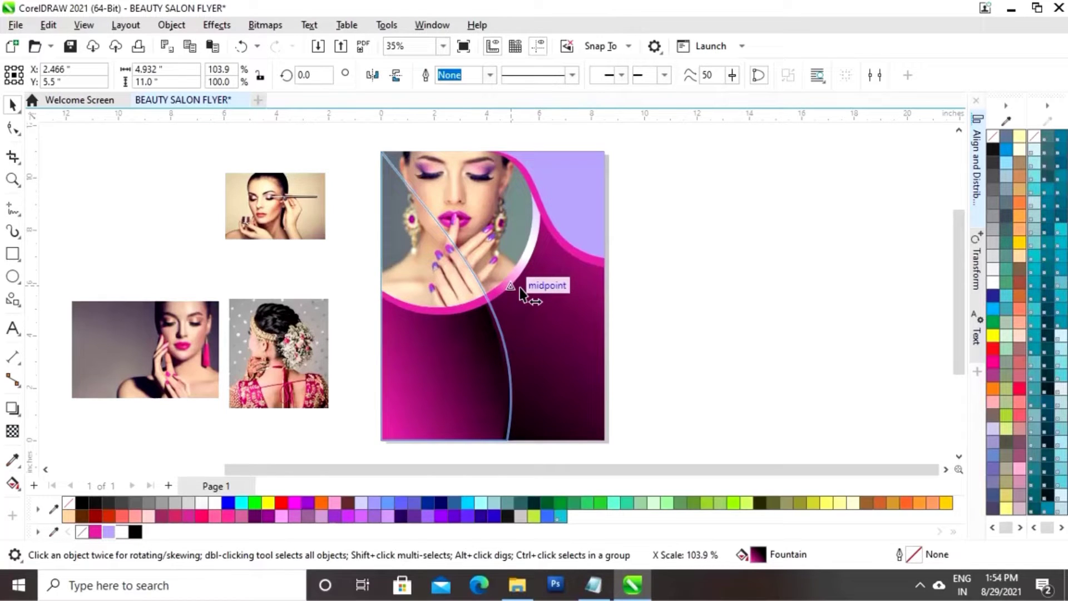
{"action": "left_click_drag", "start_coordinate": [519, 288], "coordinate": [520, 290]}
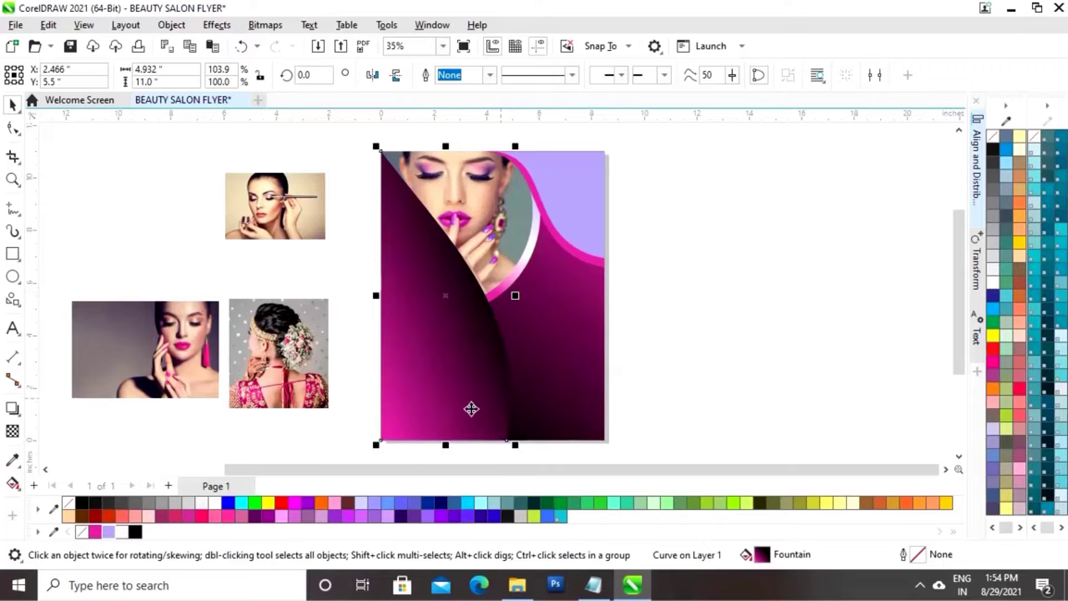
{"action": "left_click", "coordinate": [124, 531]}
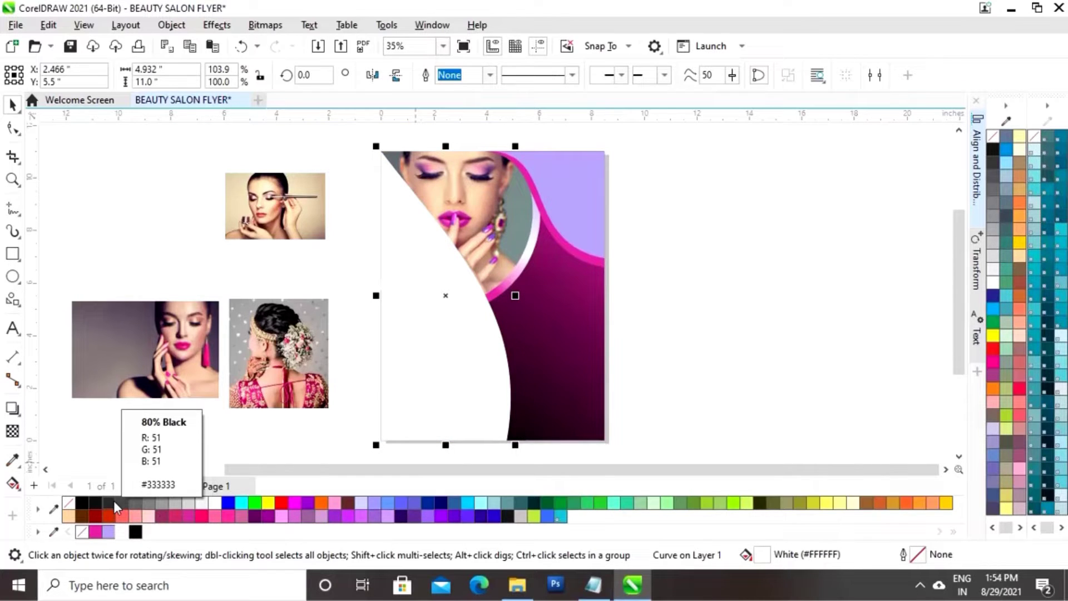
{"action": "key", "text": "ctrl+s"}
{"action": "key", "text": "ctrl+Page_Down"}
{"action": "key", "text": "ctrl+Page_Down"}
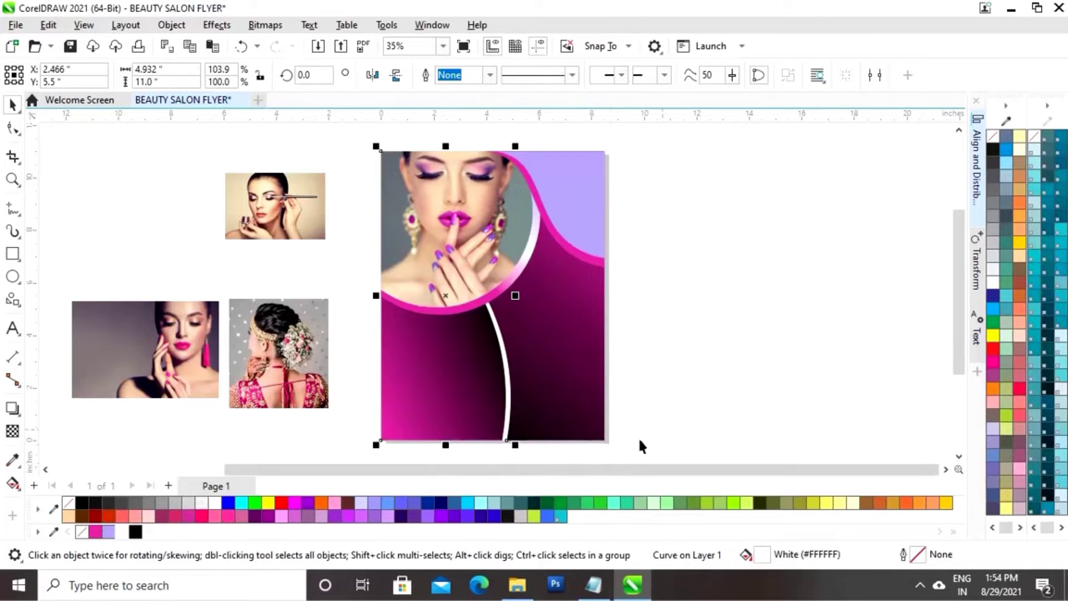
{"action": "left_click", "coordinate": [713, 355]}
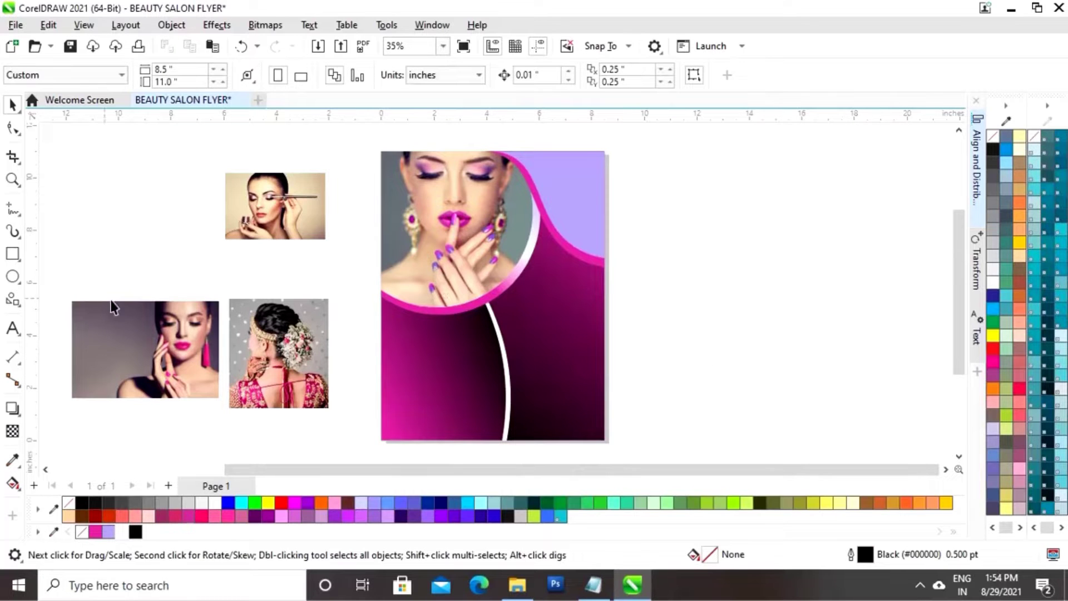
Draw a 2 × 2 inch circle to the right of the flyer
{"action": "left_click", "coordinate": [11, 278]}
{"action": "left_click_drag", "start_coordinate": [659, 228], "coordinate": [750, 314]}
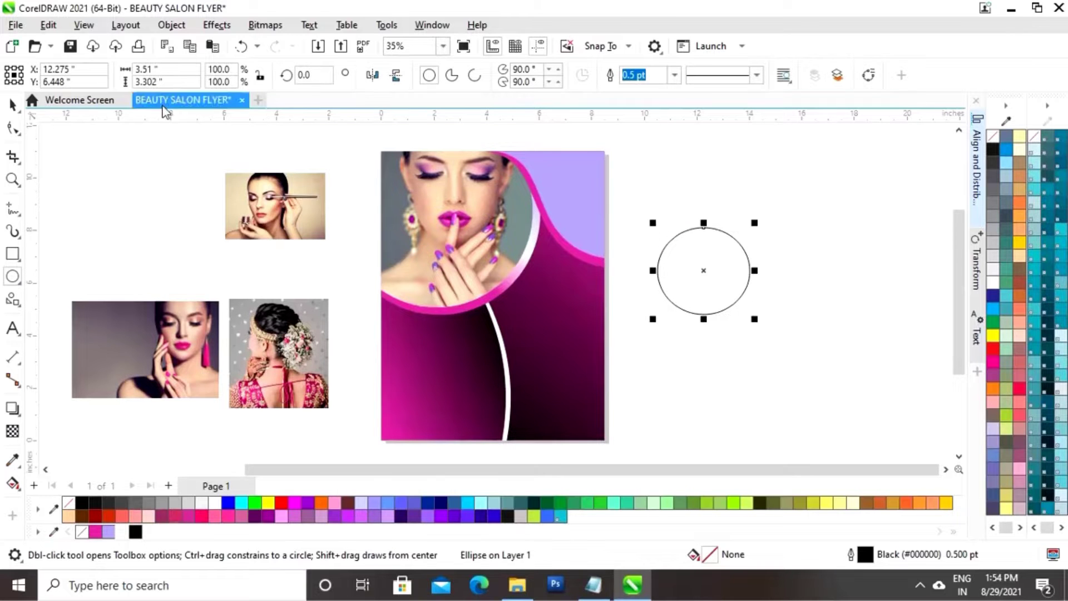
{"action": "double_click", "coordinate": [149, 69]}
{"action": "type", "text": "2"}
{"action": "key", "text": "Tab"}
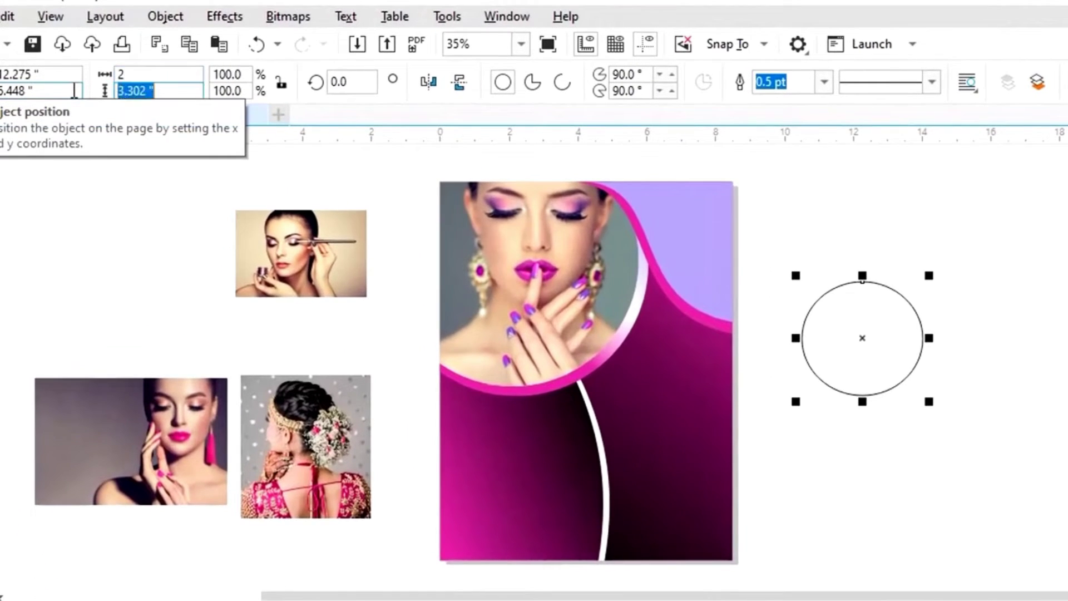
{"action": "type", "text": "2"}
{"action": "key", "text": "Return"}
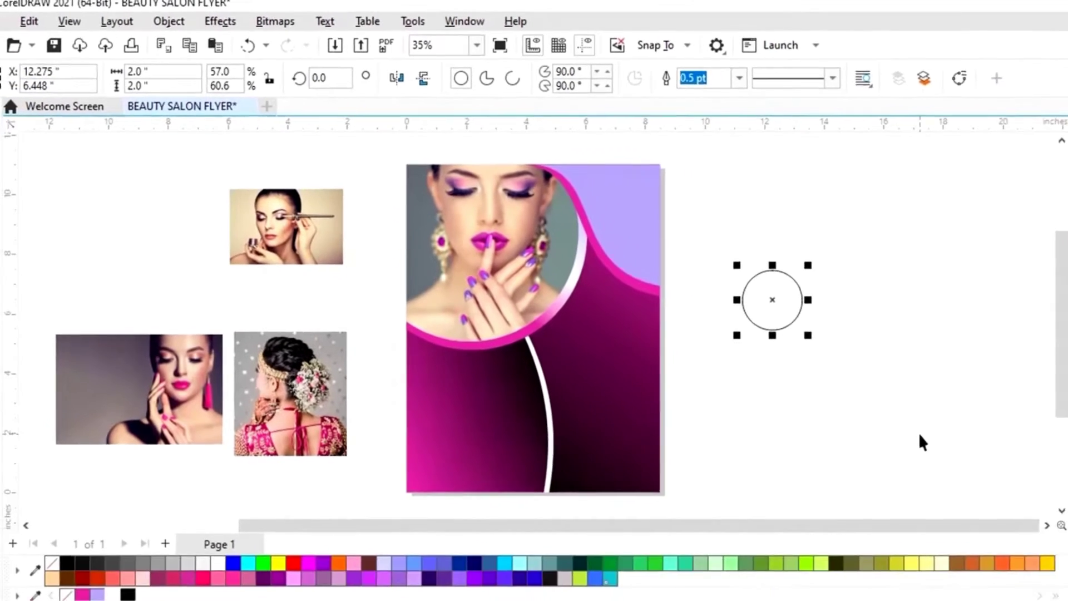
{"action": "left_click", "coordinate": [989, 464]}
Move the woman photo beside the page, shrink it, and centre her face over the circle
{"action": "left_click", "coordinate": [187, 456]}
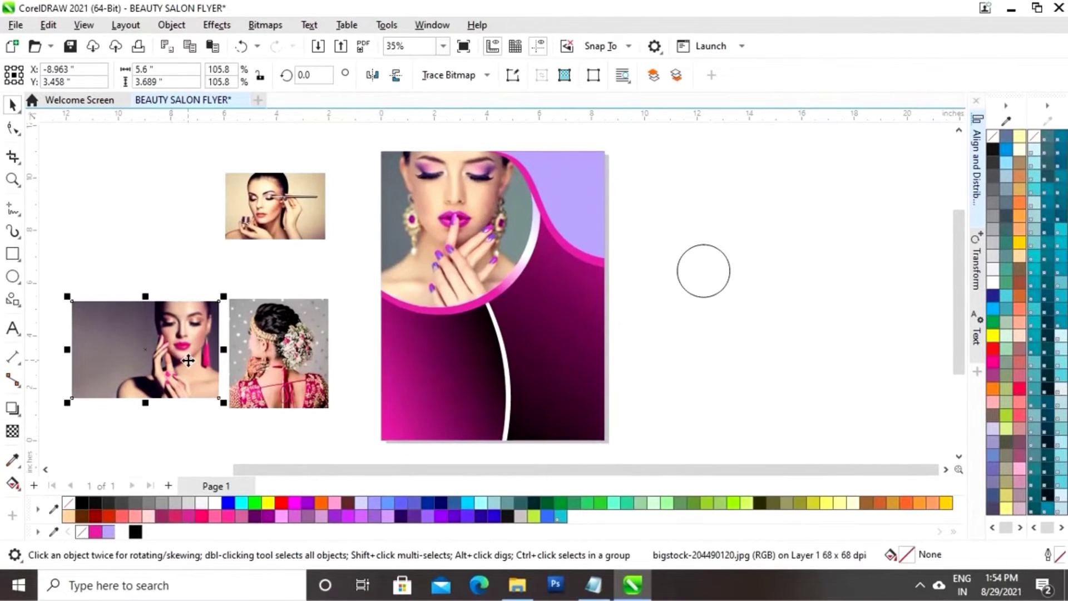
{"action": "left_click_drag", "start_coordinate": [188, 361], "coordinate": [707, 363]}
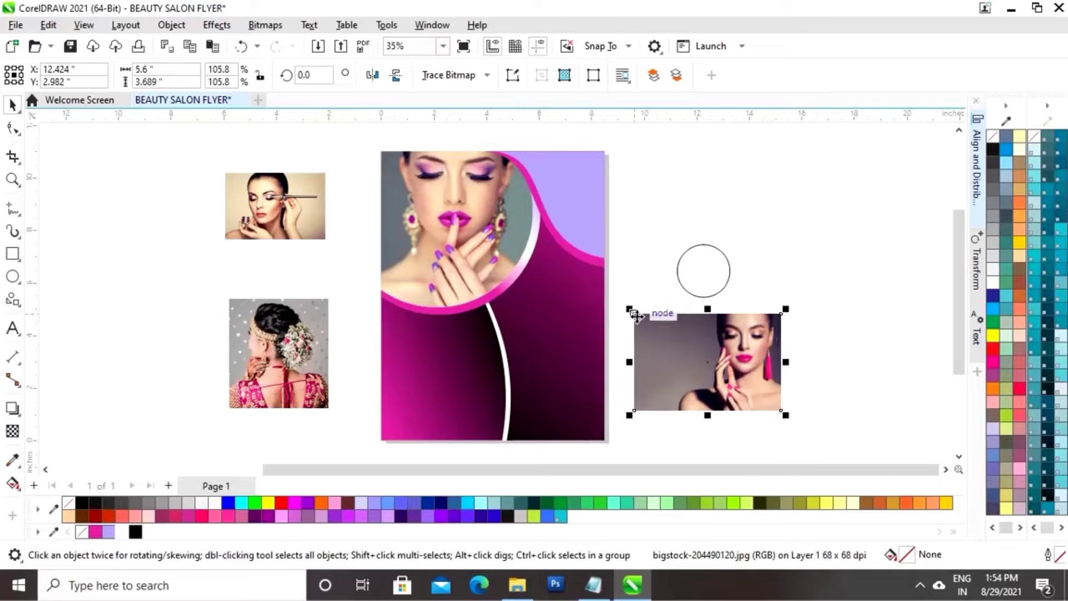
{"action": "left_click_drag", "start_coordinate": [631, 311], "coordinate": [657, 324]}
{"action": "left_click_drag", "start_coordinate": [728, 365], "coordinate": [727, 275]}
{"action": "left_click", "coordinate": [717, 292]}
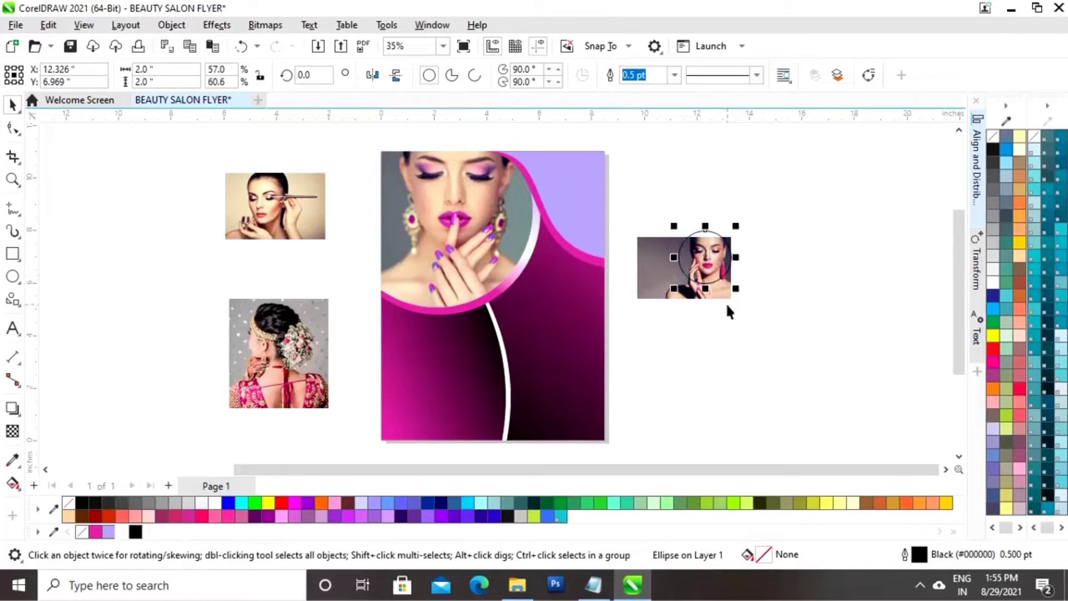
{"action": "left_click", "coordinate": [652, 287]}
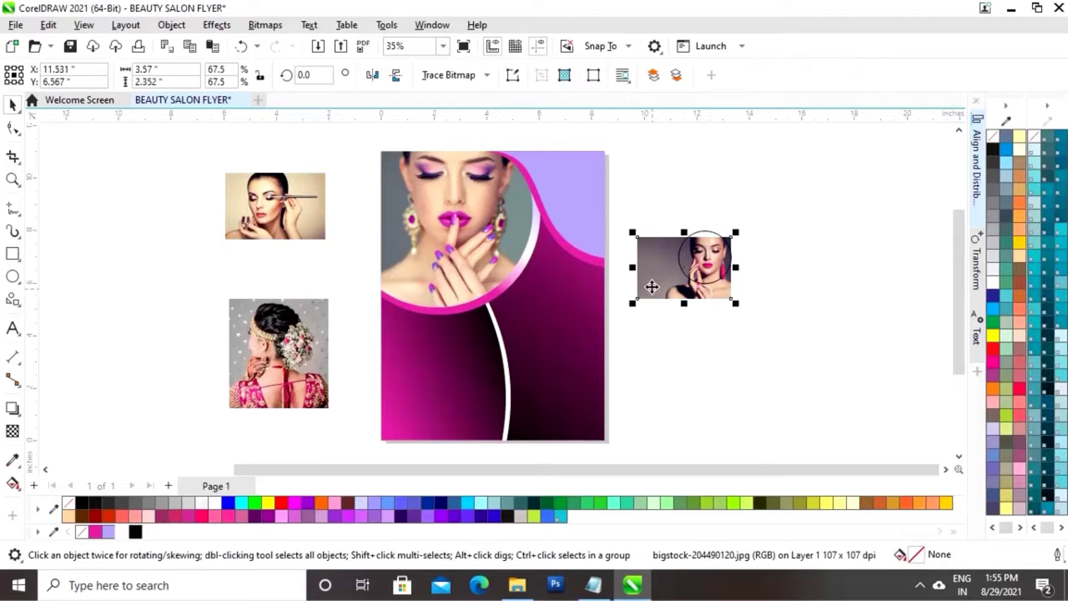
PowerClip the model photo inside the 2-inch circle
{"action": "right_click", "coordinate": [679, 291]}
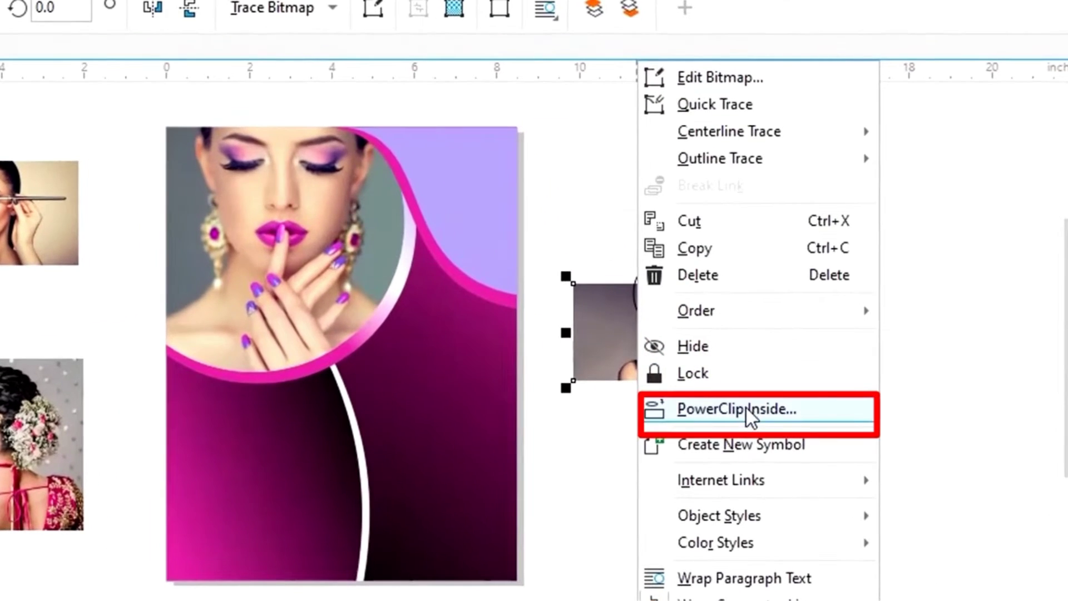
{"action": "left_click", "coordinate": [748, 411]}
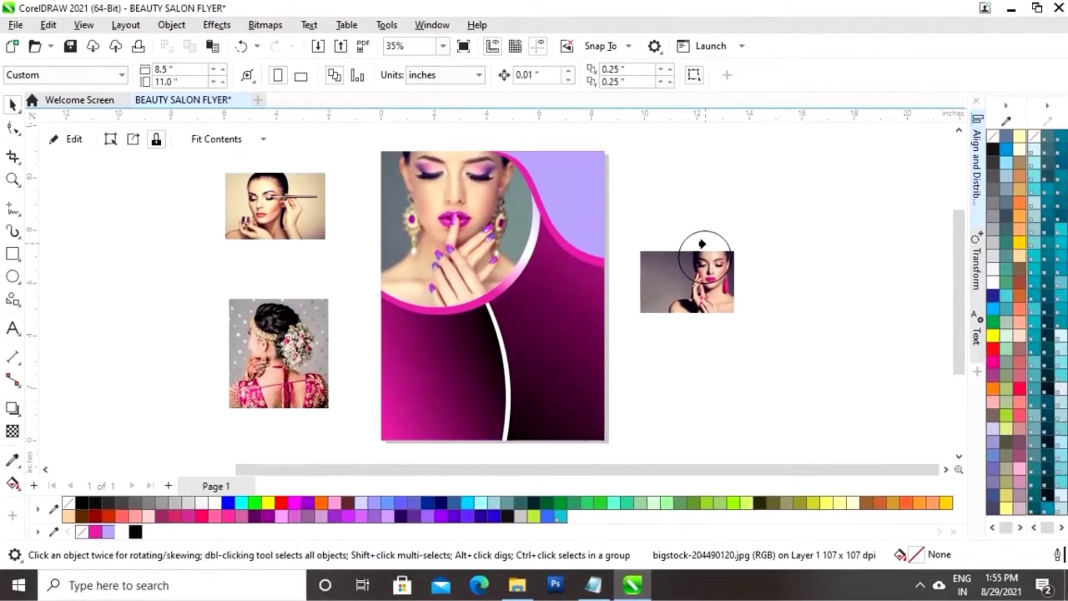
{"action": "left_click", "coordinate": [702, 244]}
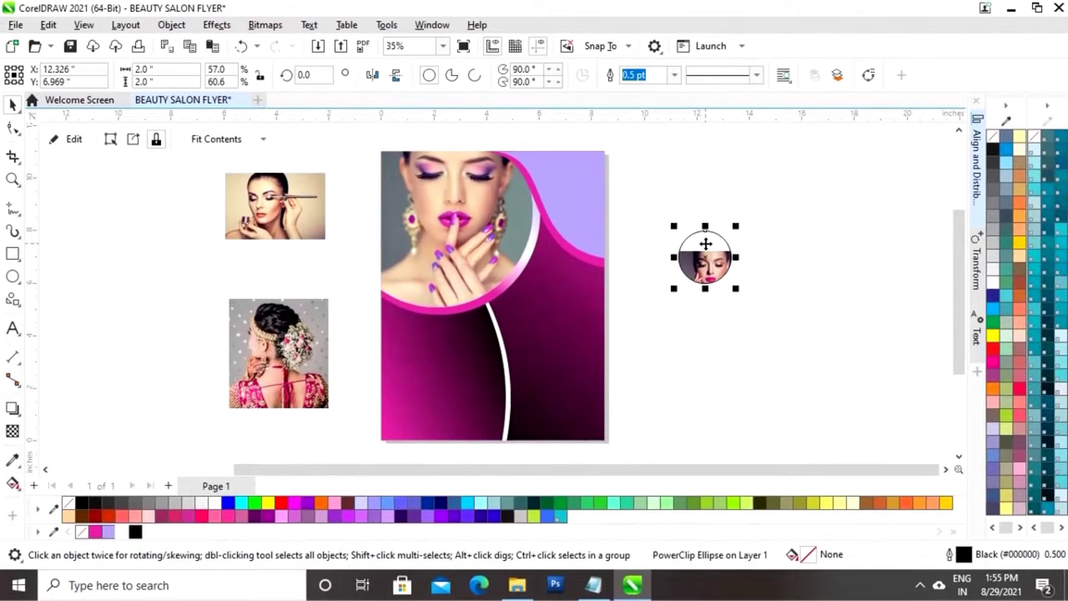
Move the clipped photo up and nudge it left and up so her face fills the circle
{"action": "left_click", "coordinate": [64, 142]}
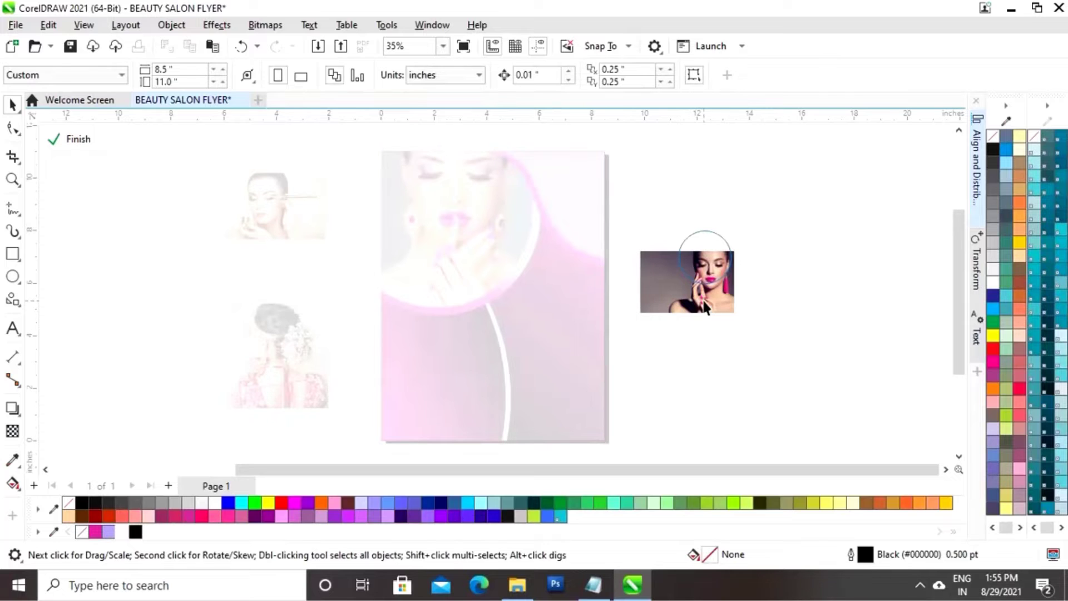
{"action": "left_click", "coordinate": [707, 308]}
{"action": "left_click_drag", "start_coordinate": [706, 307], "coordinate": [719, 284]}
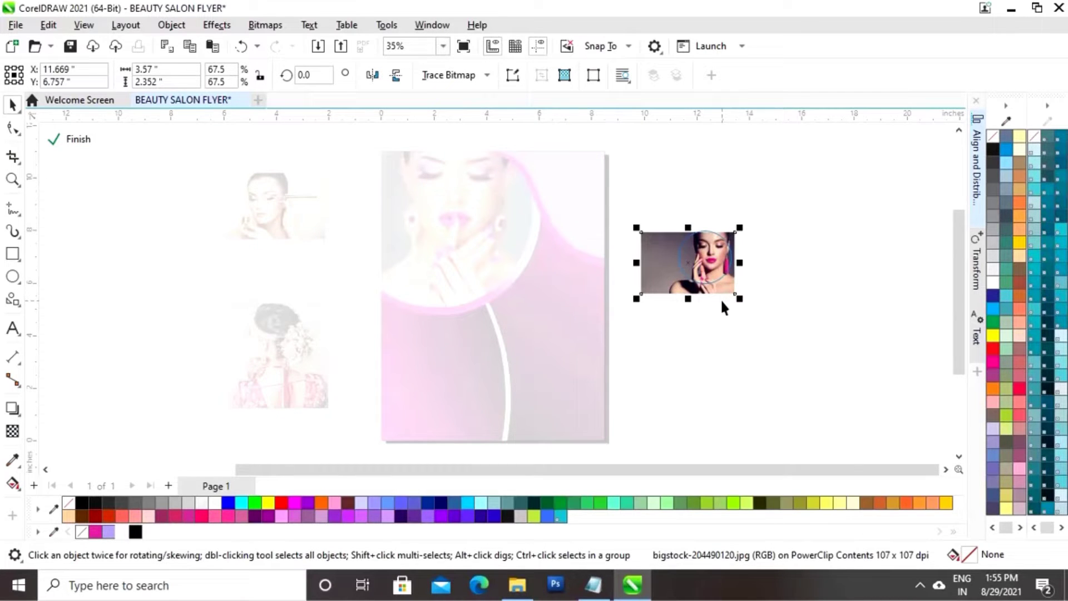
{"action": "key", "text": "Left"}
{"action": "key", "text": "Left"}
{"action": "key", "text": "Left"}
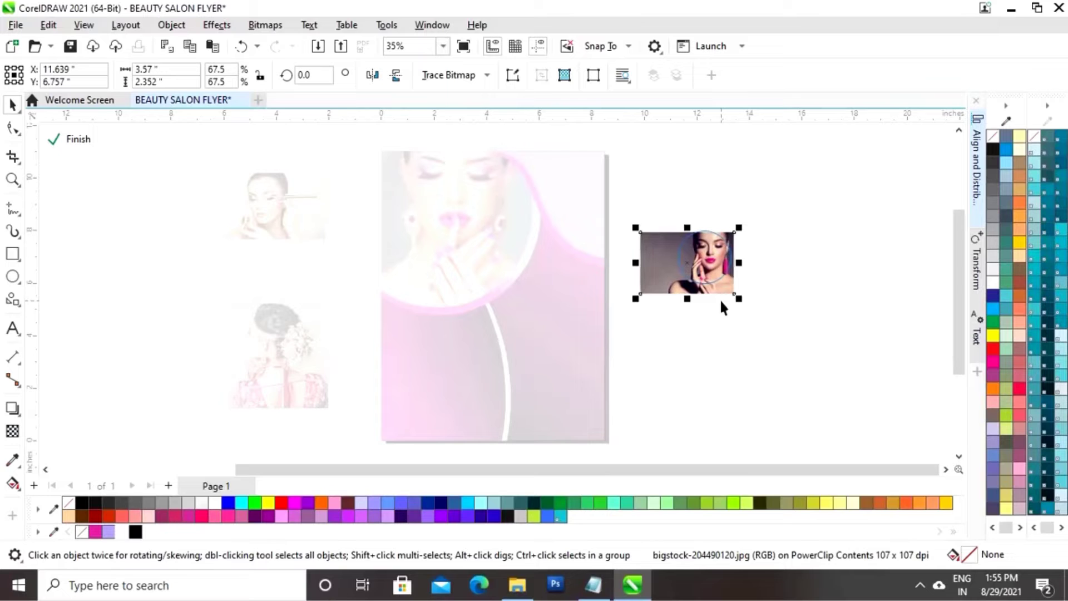
{"action": "key", "text": "Left"}
{"action": "key", "text": "Left"}
{"action": "key", "text": "Up"}
{"action": "key", "text": "Up"}
{"action": "key", "text": "Up"}
{"action": "key", "text": "Up"}
{"action": "key", "text": "Up"}
{"action": "key", "text": "Up"}
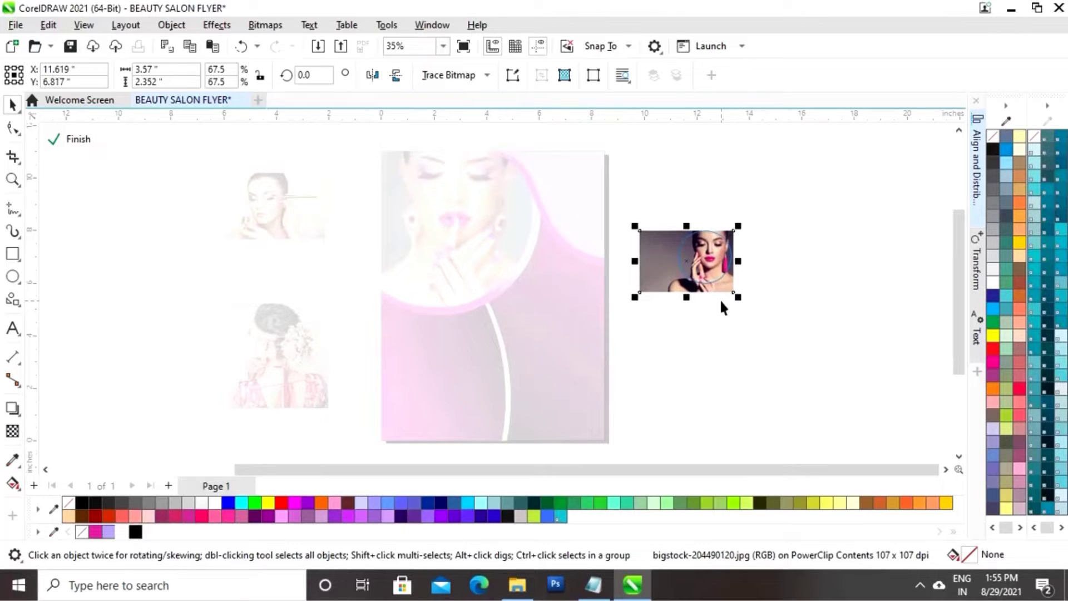
{"action": "key", "text": "Up"}
{"action": "key", "text": "Up"}
{"action": "key", "text": "Up"}
{"action": "key", "text": "Up"}
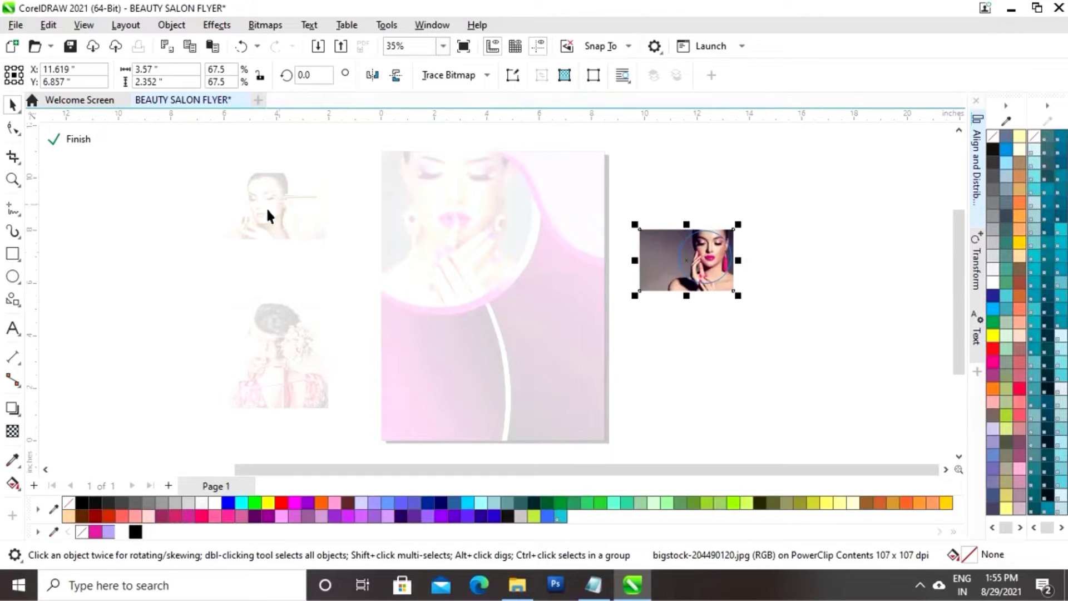
{"action": "left_click", "coordinate": [71, 139]}
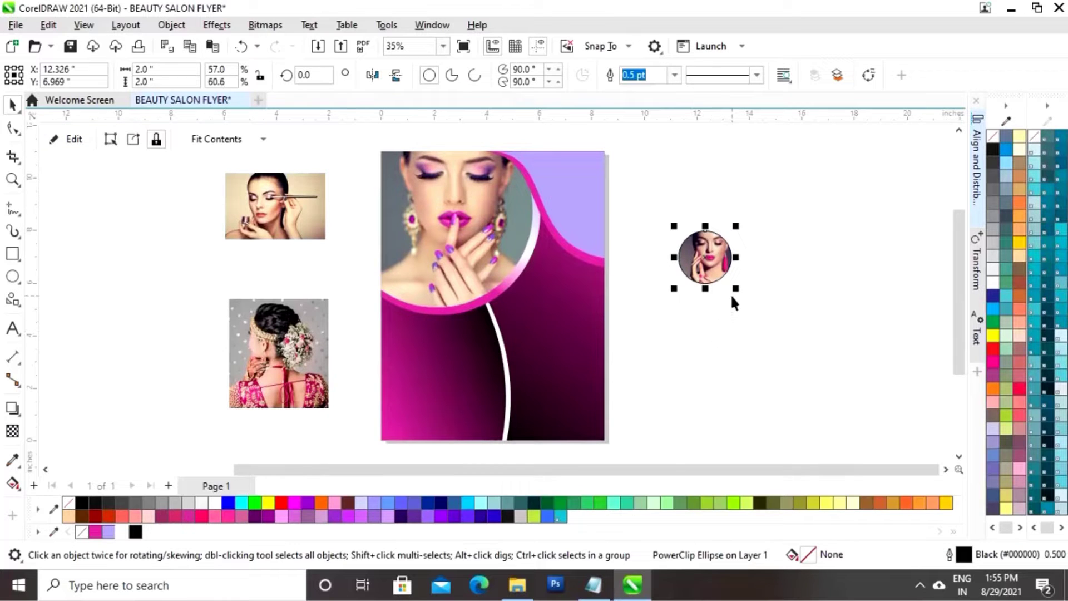
Move the round photo onto the flyer and give it a white outline
{"action": "left_click_drag", "start_coordinate": [723, 267], "coordinate": [489, 302]}
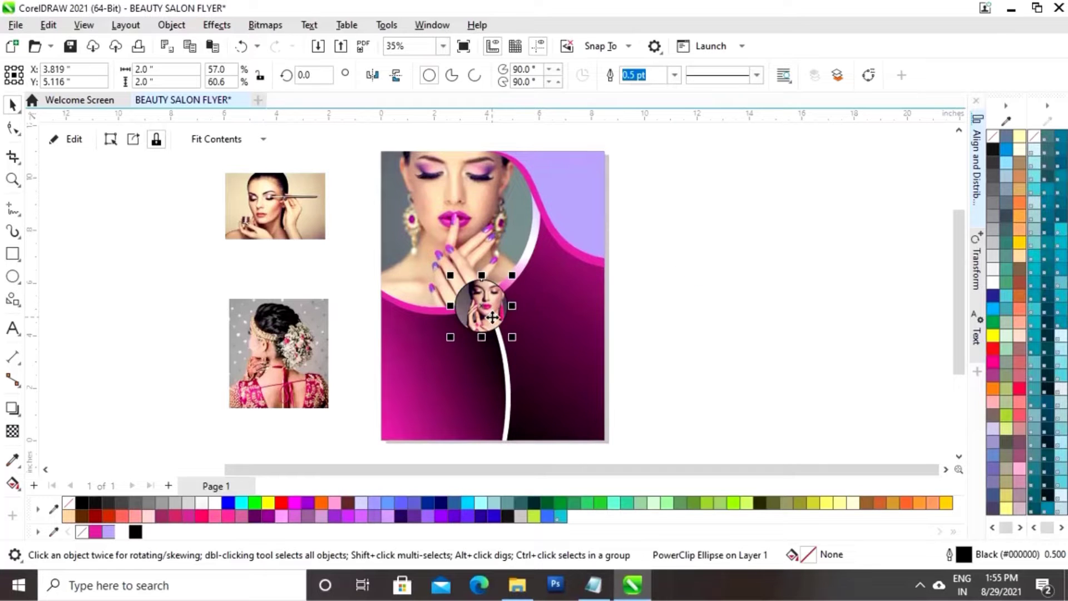
{"action": "right_click", "coordinate": [122, 532]}
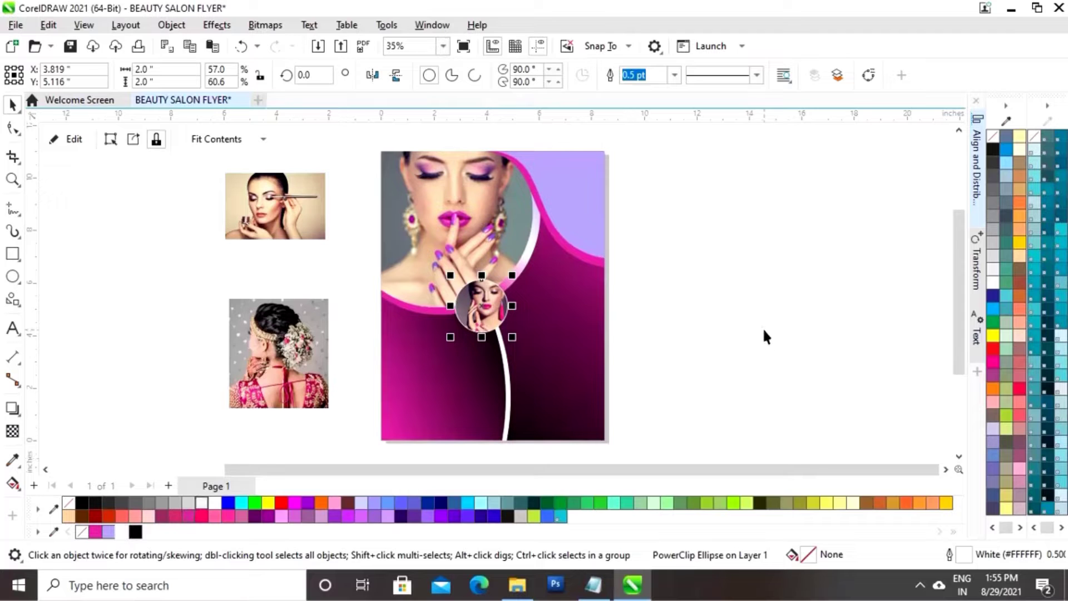
{"action": "left_click", "coordinate": [740, 329]}
Position the circle on the white curve and drop a copy just below it
{"action": "left_click", "coordinate": [482, 315]}
{"action": "mouse_move", "coordinate": [481, 307]}
{"action": "left_mouse_down"}
{"action": "mouse_move", "coordinate": [486, 318]}
{"action": "mouse_move", "coordinate": [479, 314]}
{"action": "left_mouse_up"}
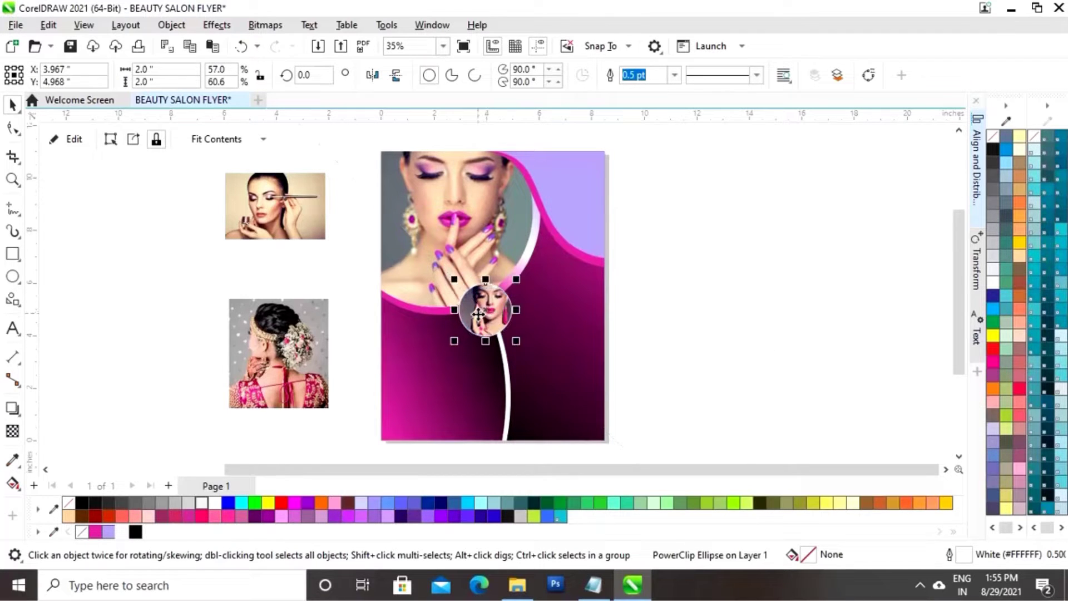
{"action": "left_click", "coordinate": [696, 336]}
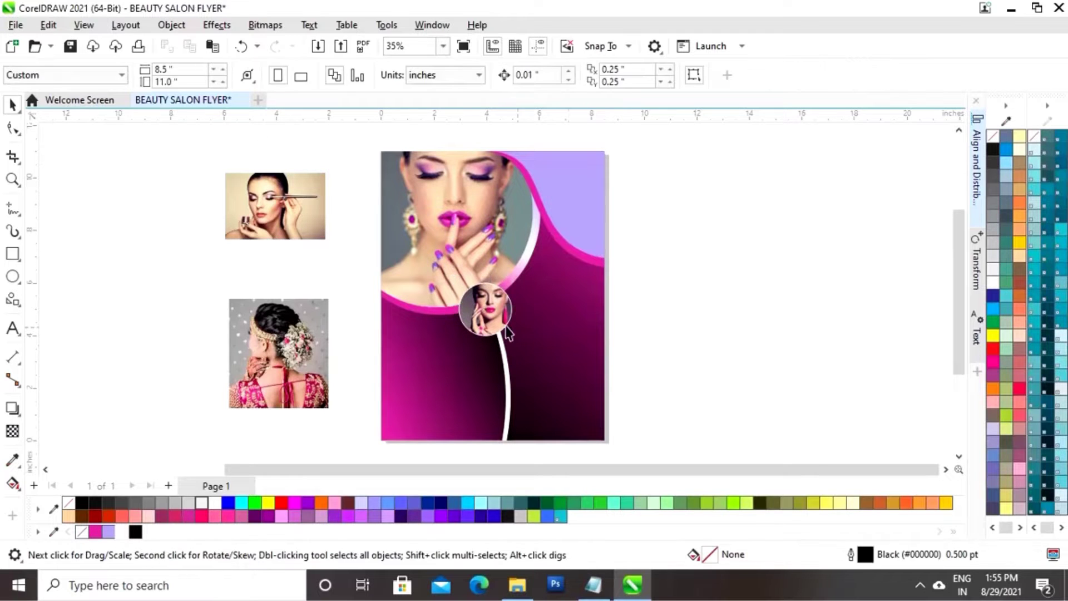
{"action": "left_click", "coordinate": [490, 309]}
{"action": "left_click_drag", "start_coordinate": [490, 309], "coordinate": [505, 365]}
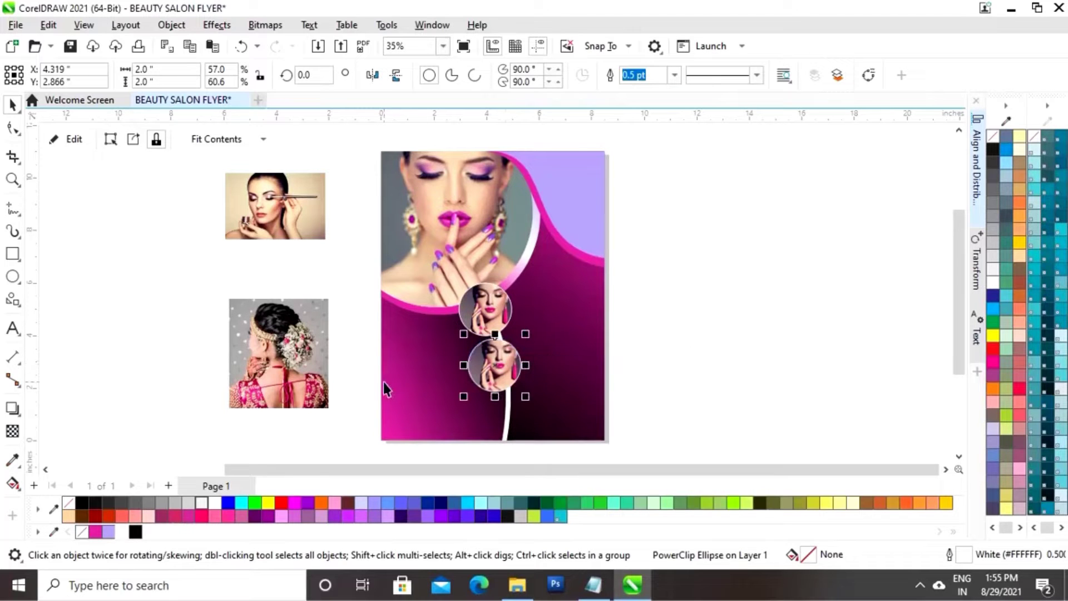
Delete the duplicated photo from inside the lower circle, leaving it empty
{"action": "left_click", "coordinate": [83, 144]}
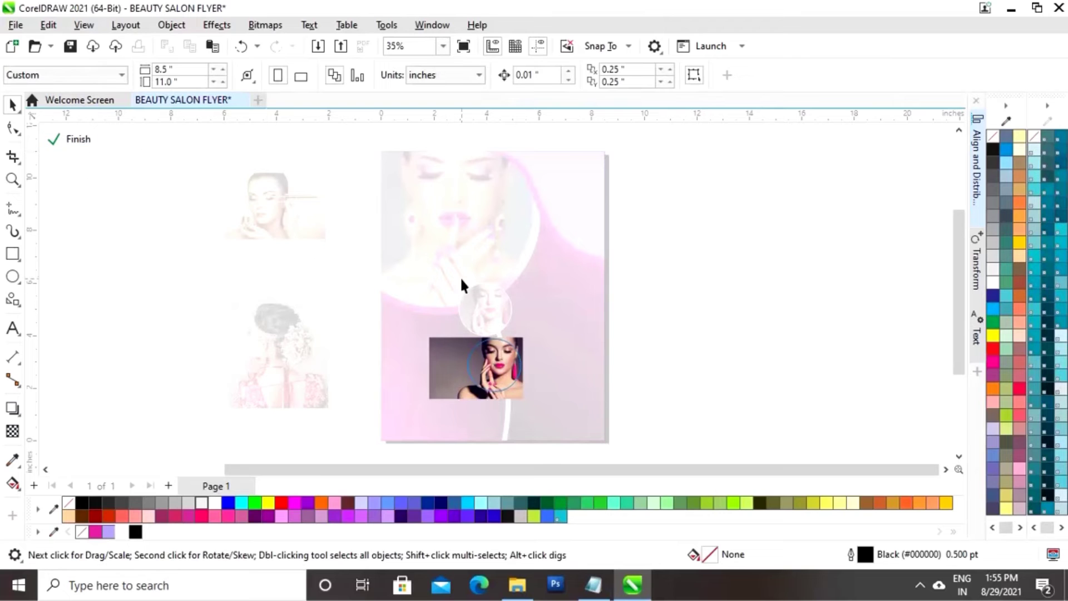
{"action": "left_click", "coordinate": [445, 359]}
{"action": "key", "text": "Delete"}
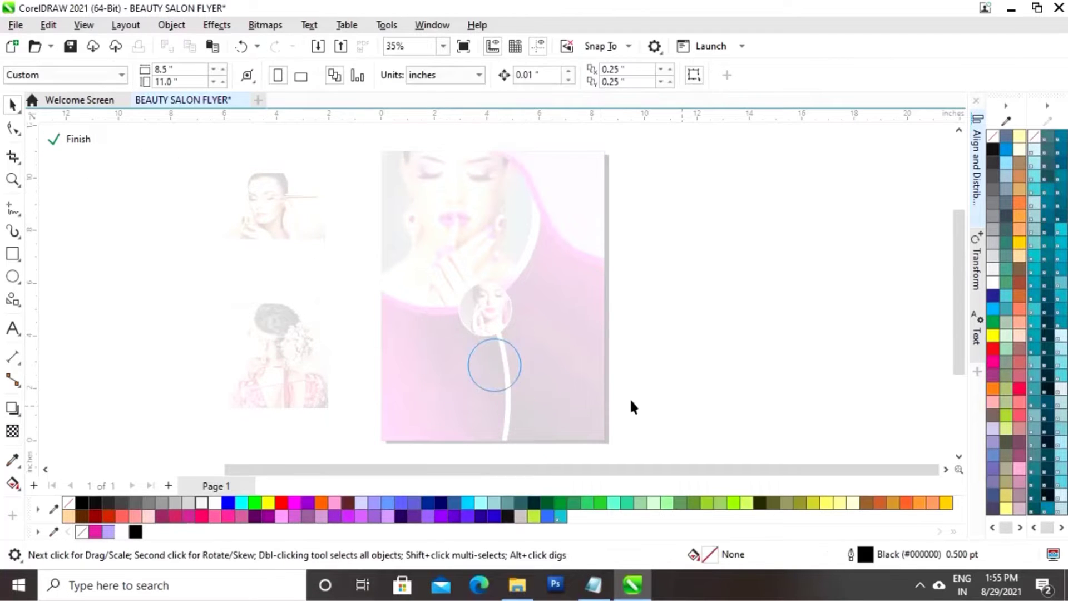
{"action": "left_click", "coordinate": [70, 139]}
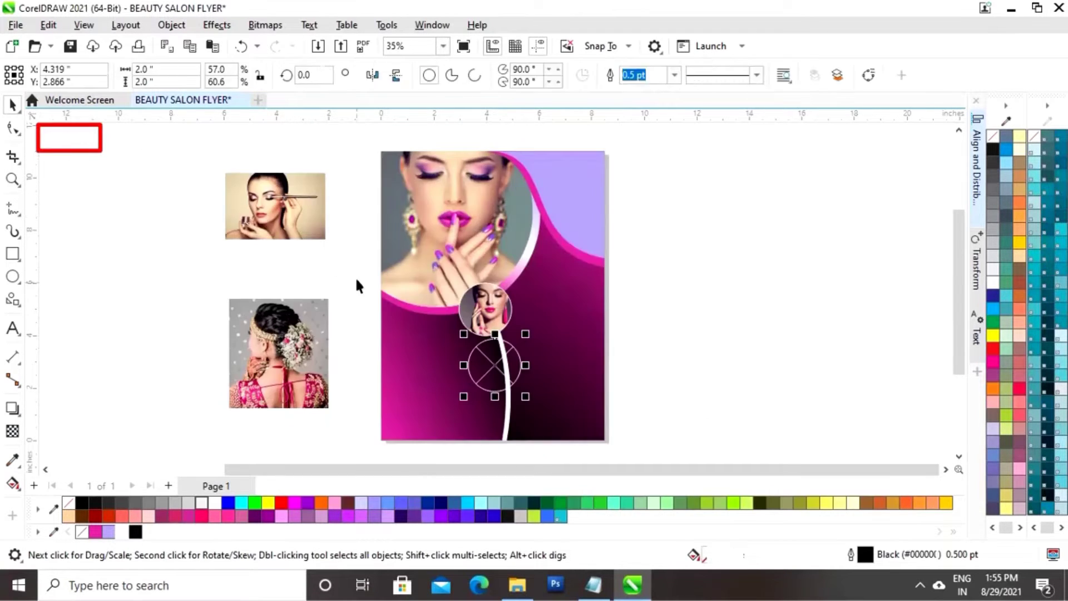
Move the eyeshadow photo over the lower circle and PowerClip it inside
{"action": "left_click", "coordinate": [273, 213]}
{"action": "left_click_drag", "start_coordinate": [310, 207], "coordinate": [553, 393]}
{"action": "right_click", "coordinate": [537, 389]}
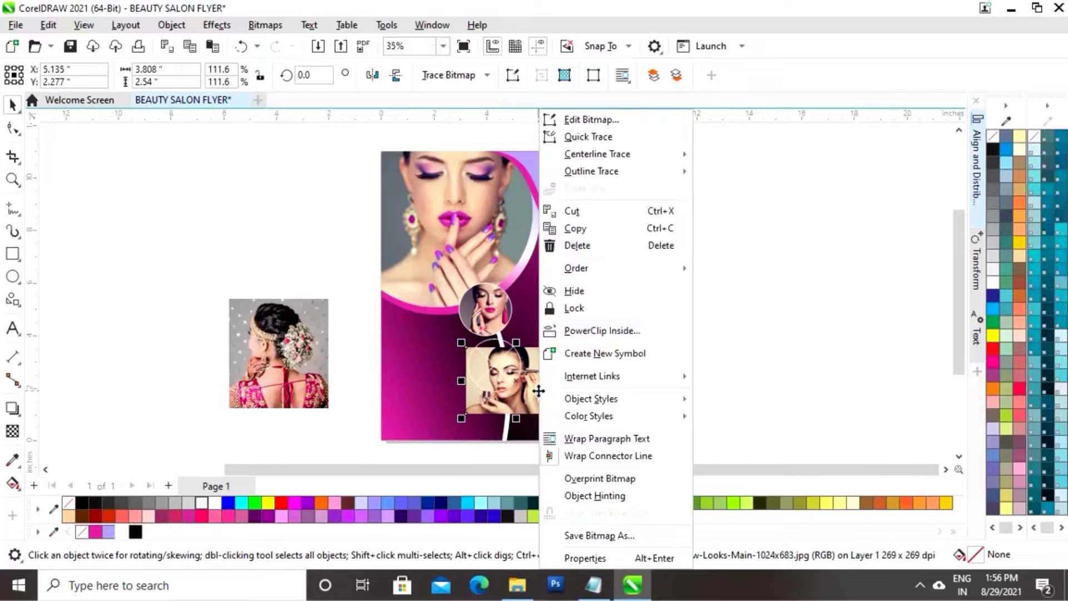
{"action": "left_click", "coordinate": [590, 332]}
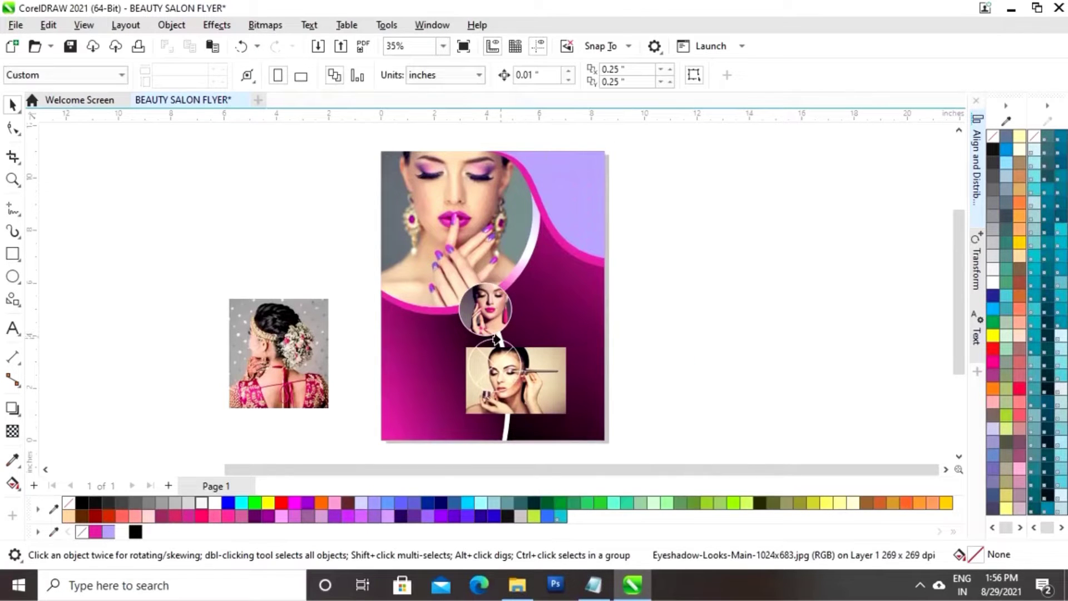
{"action": "left_click", "coordinate": [485, 342]}
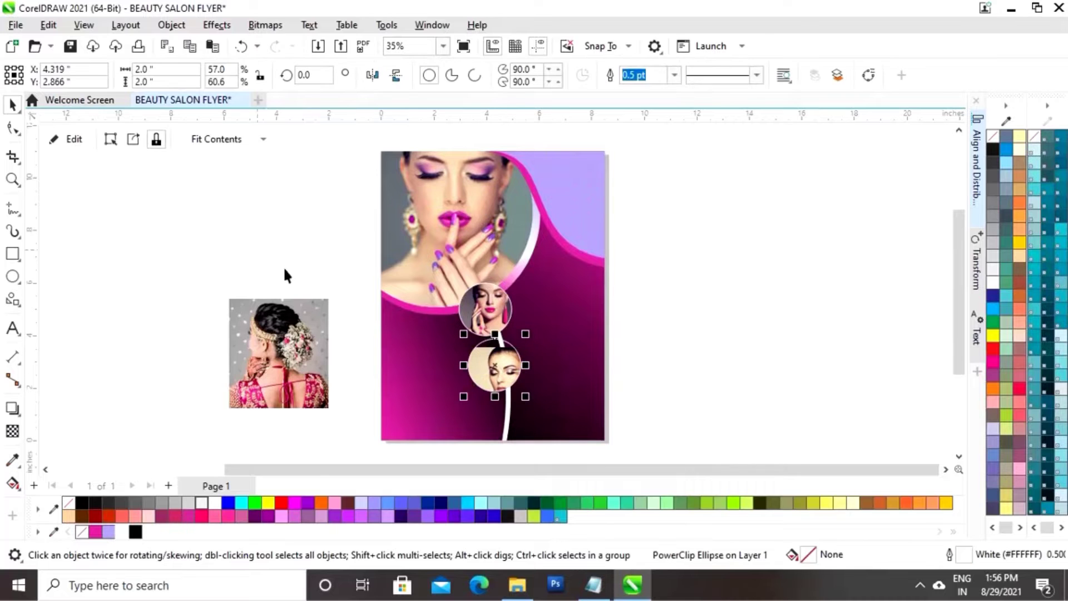
Shrink and nudge the eyeshadow photo within the circle so her face fills it
{"action": "left_click", "coordinate": [77, 144]}
{"action": "left_click", "coordinate": [542, 376]}
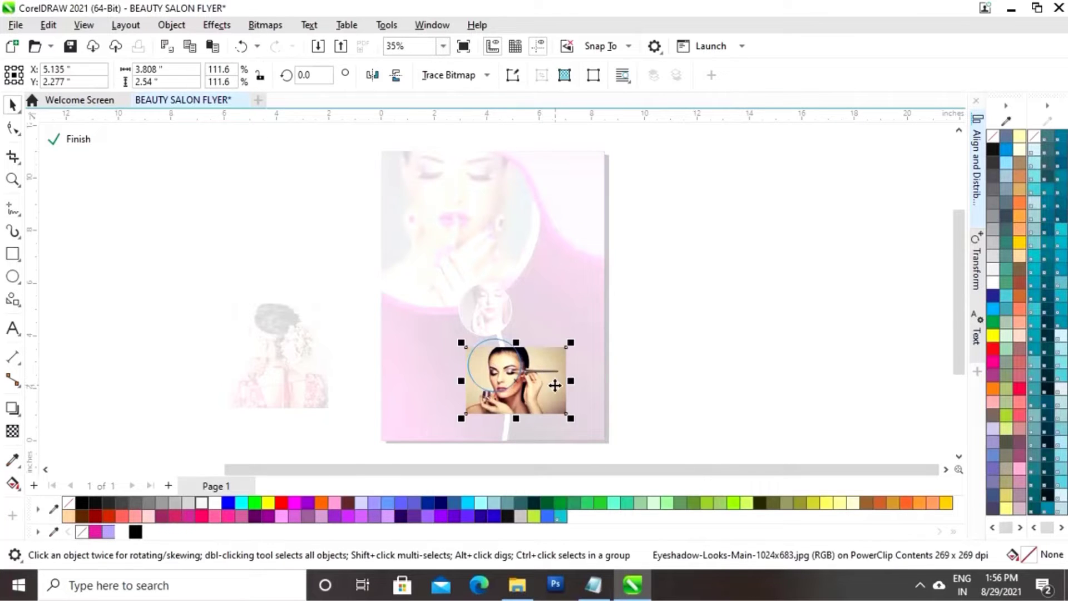
{"action": "left_click_drag", "start_coordinate": [553, 381], "coordinate": [547, 375]}
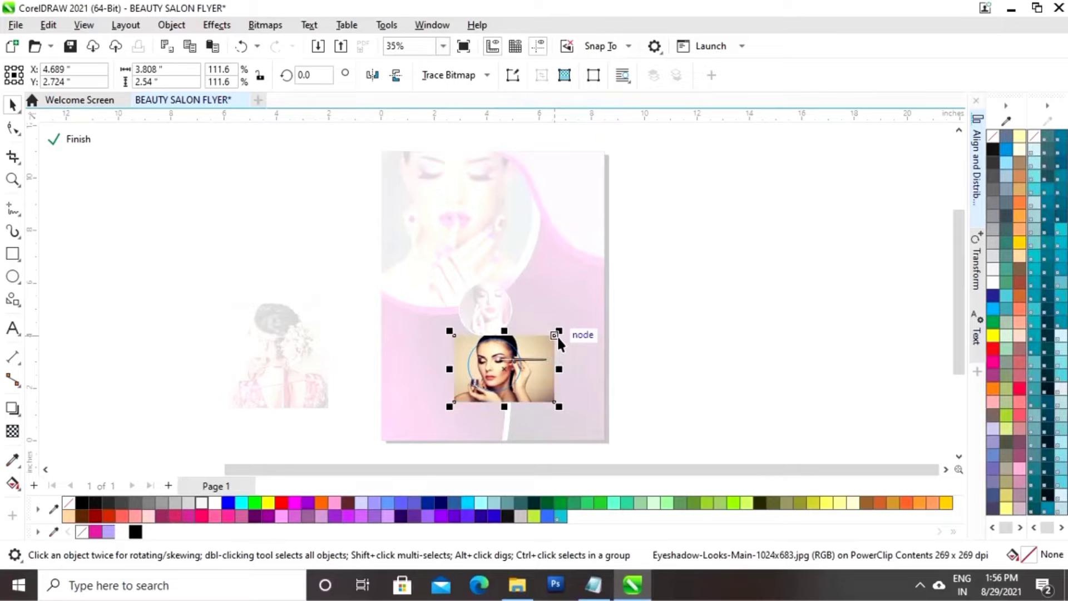
{"action": "left_click_drag", "start_coordinate": [559, 332], "coordinate": [534, 375]}
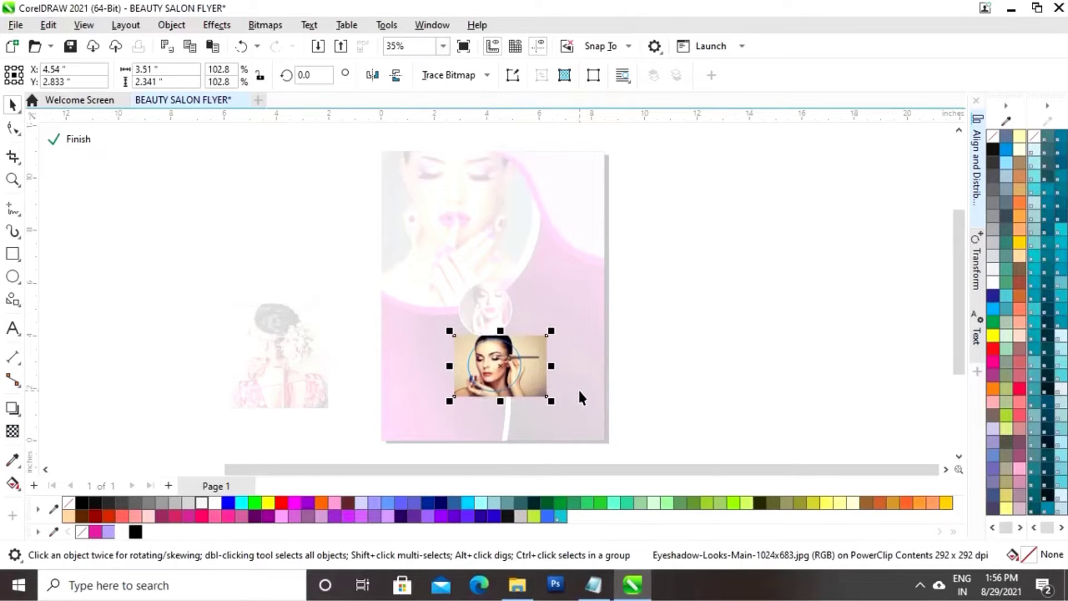
{"action": "key", "text": "Left"}
{"action": "key", "text": "Right"}
{"action": "key", "text": "Right"}
{"action": "key", "text": "Right"}
{"action": "key", "text": "Right"}
{"action": "left_click_drag", "start_coordinate": [455, 400], "coordinate": [458, 392]}
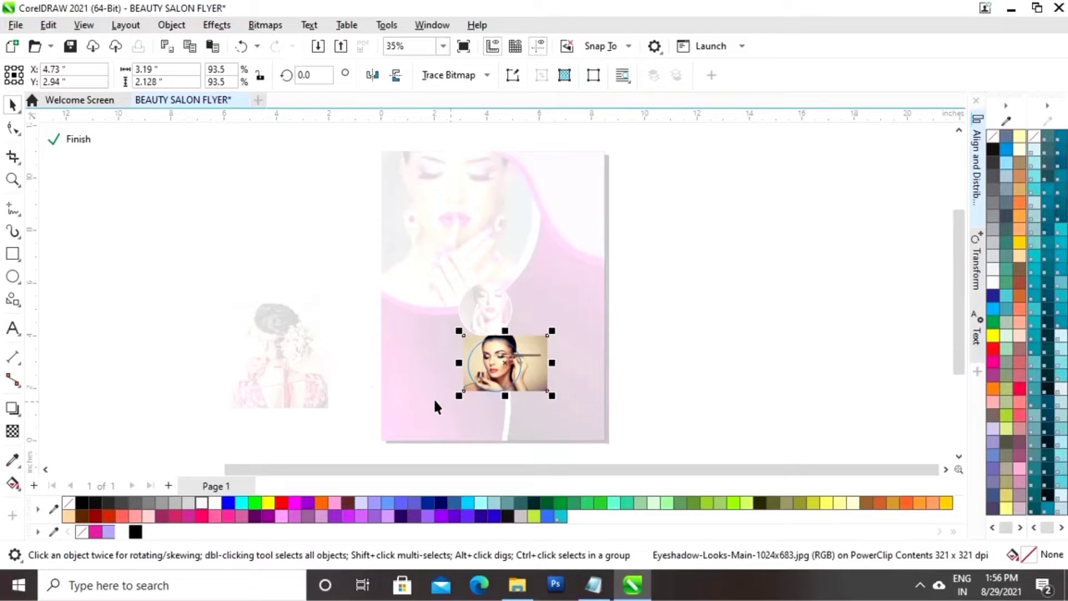
{"action": "left_click", "coordinate": [78, 139]}
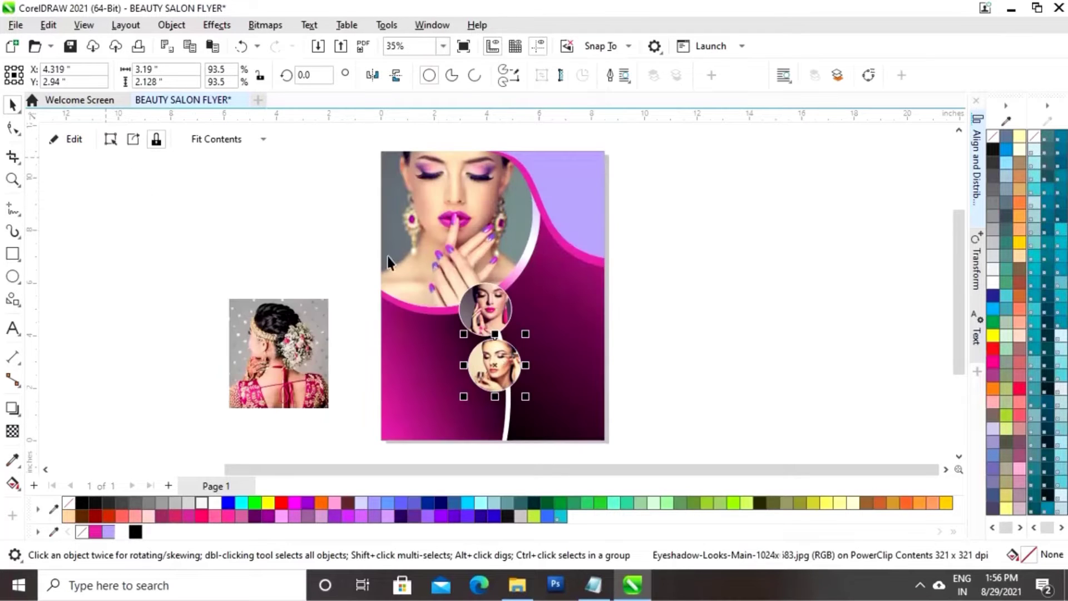
{"action": "left_click", "coordinate": [724, 332]}
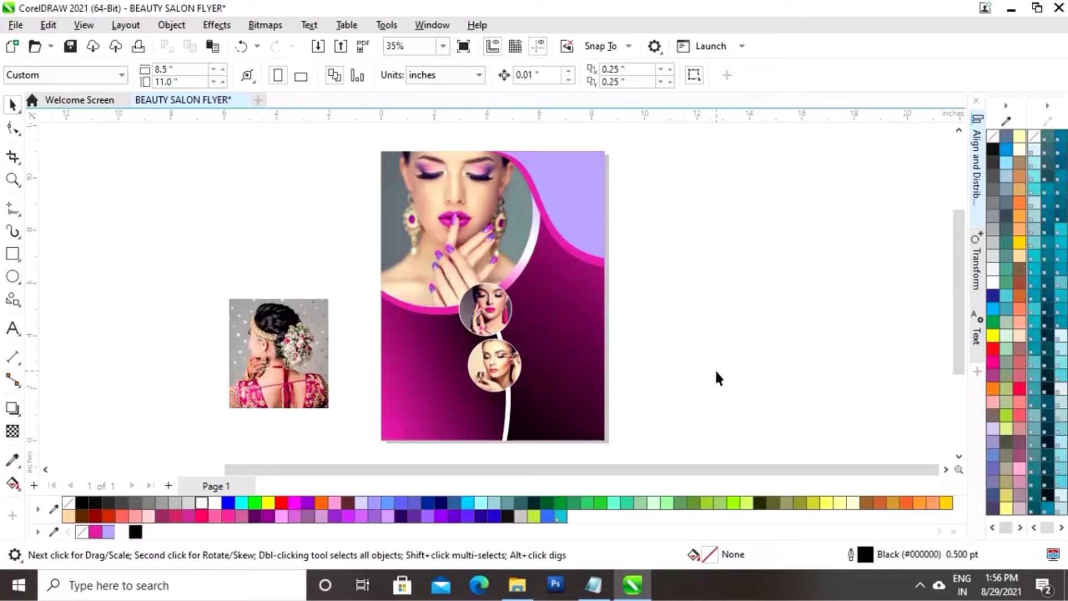
Drop another copy of the lower circle further down the white stripe
{"action": "double_click", "coordinate": [506, 365]}
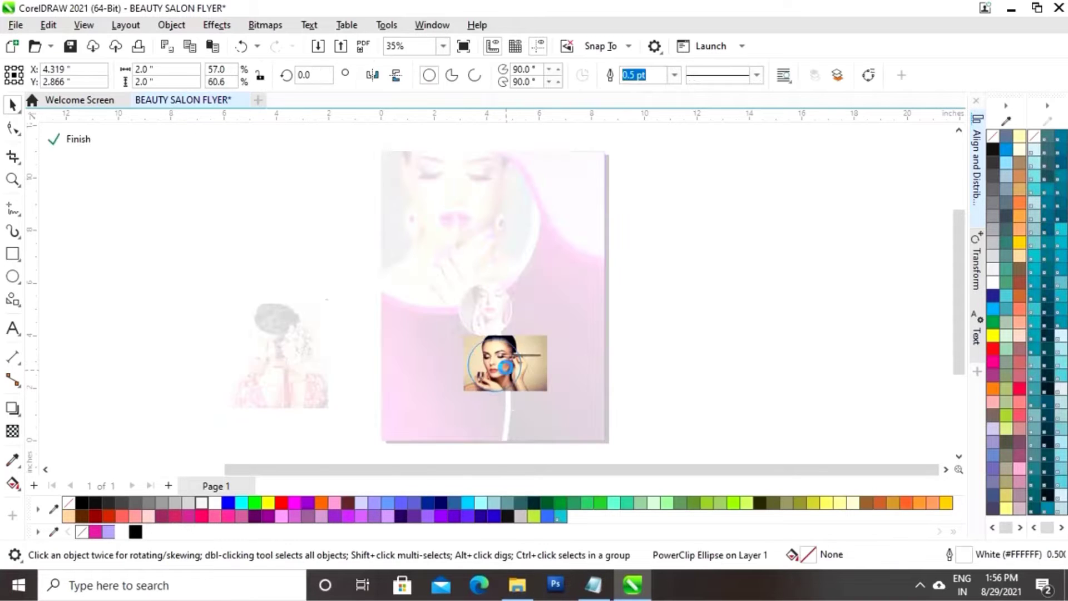
{"action": "left_click", "coordinate": [508, 427]}
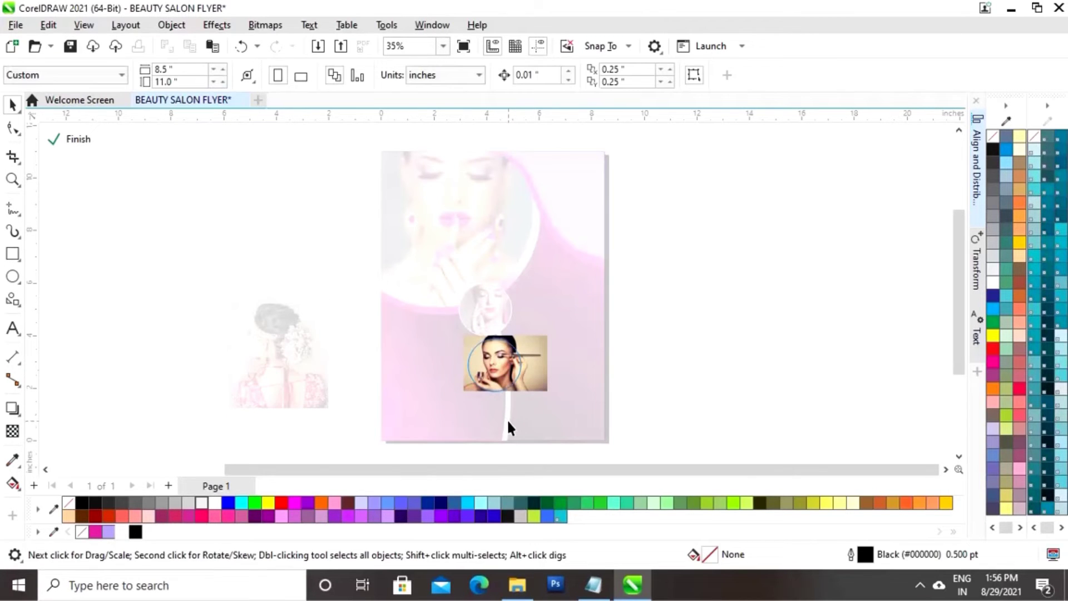
{"action": "left_click", "coordinate": [77, 139]}
{"action": "left_click", "coordinate": [487, 370]}
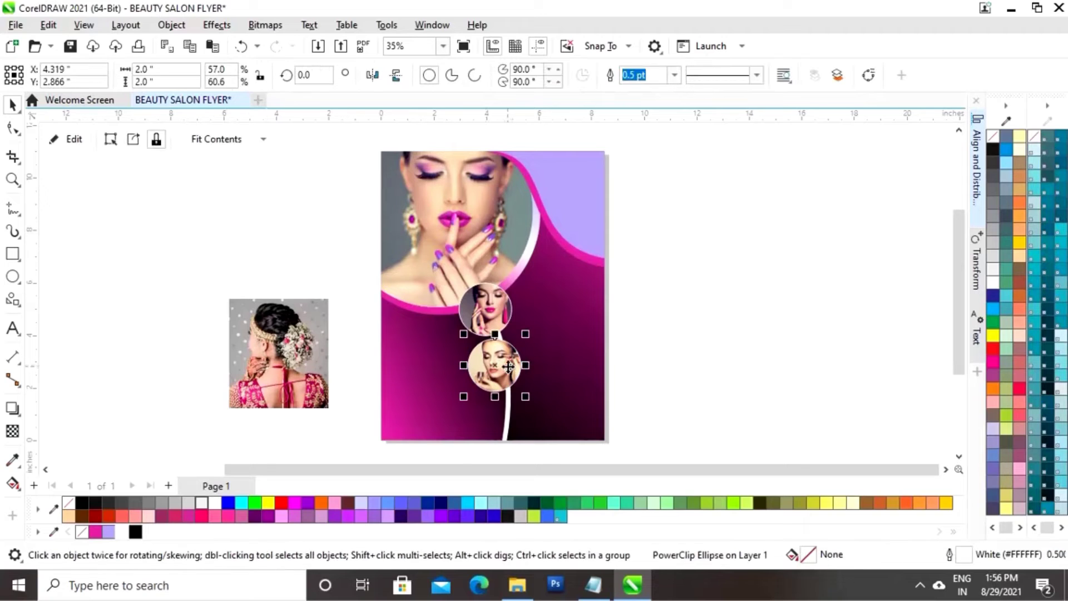
{"action": "left_click_drag", "start_coordinate": [495, 370], "coordinate": [506, 421]}
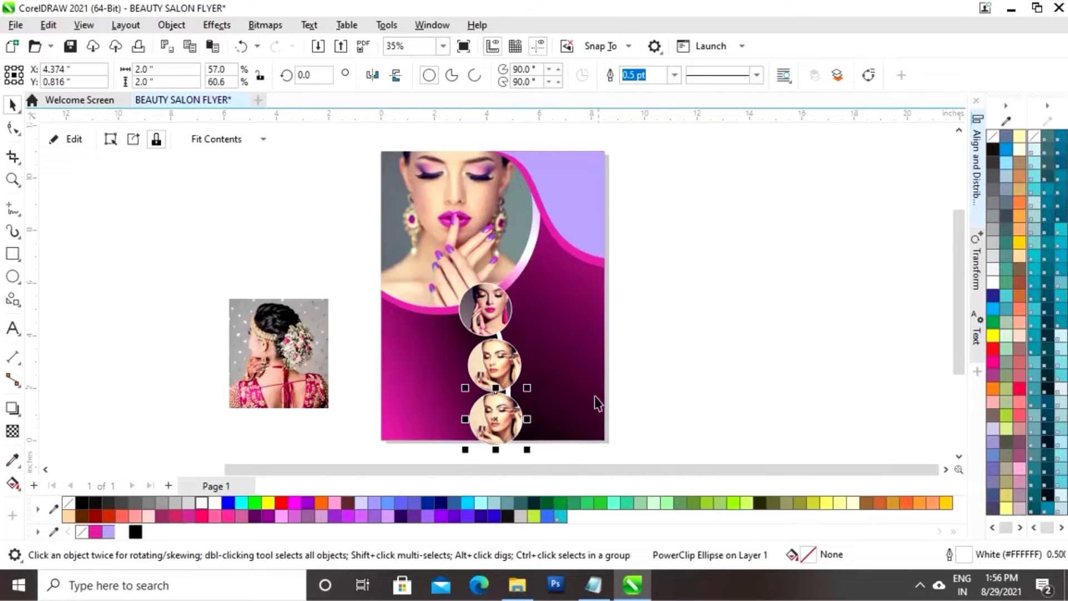
Delete the makeup-brush photo from inside the new bottom circle
{"action": "left_click", "coordinate": [74, 139]}
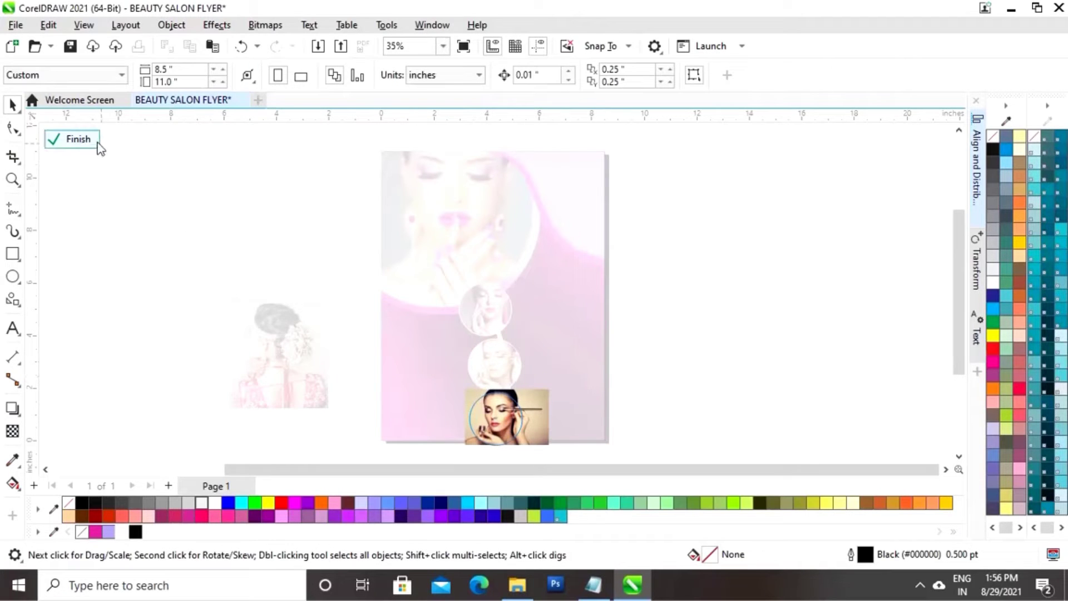
{"action": "left_click", "coordinate": [547, 435]}
{"action": "key", "text": "Delete"}
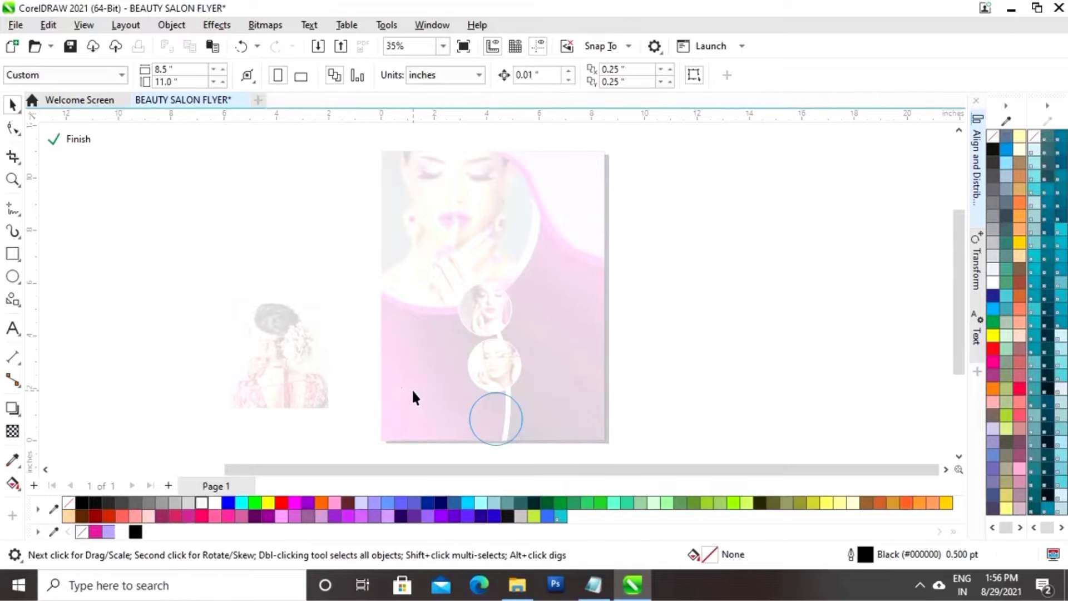
{"action": "left_click", "coordinate": [74, 139]}
Shrink the bridal photo to 43 percent over the bottom circle and PowerClip it inside
{"action": "left_click_drag", "start_coordinate": [304, 341], "coordinate": [484, 427]}
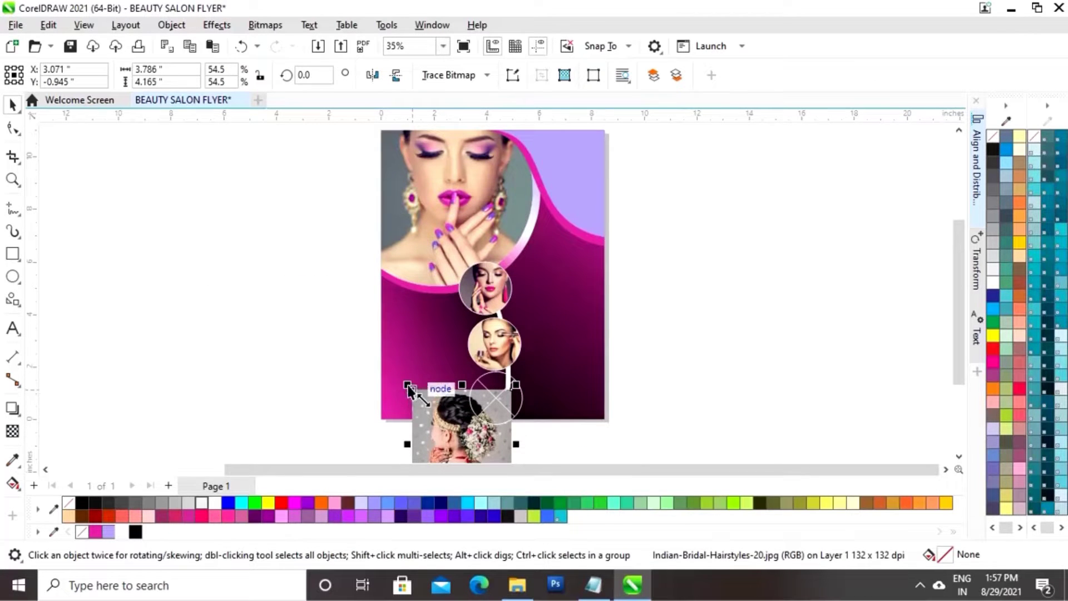
{"action": "left_click_drag", "start_coordinate": [408, 385], "coordinate": [429, 406]}
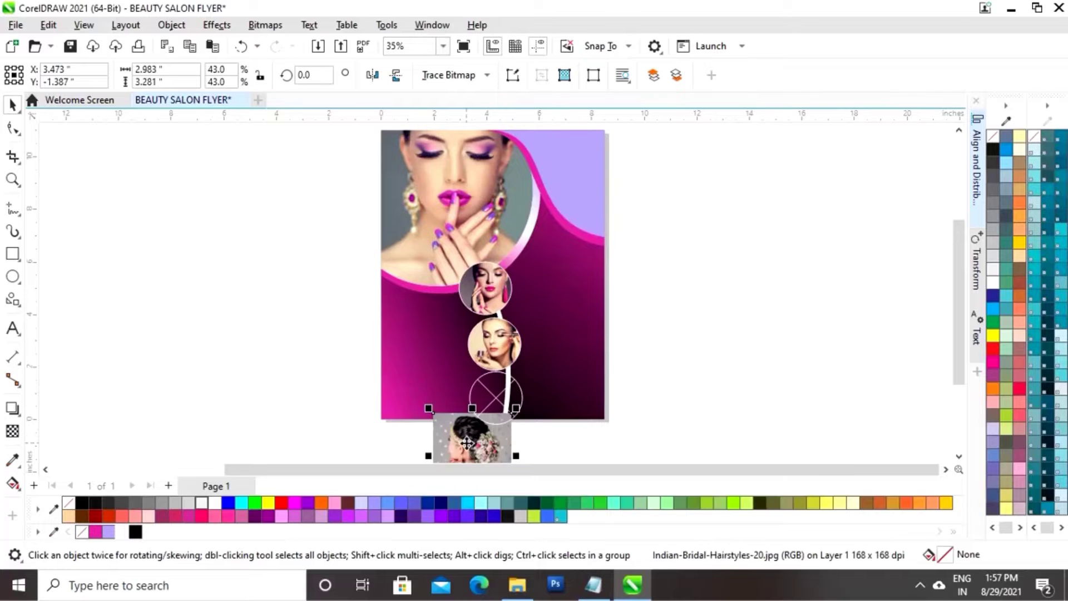
{"action": "mouse_move", "coordinate": [467, 444]}
{"action": "left_mouse_down"}
{"action": "mouse_move", "coordinate": [456, 421]}
{"action": "mouse_move", "coordinate": [482, 436]}
{"action": "left_mouse_up"}
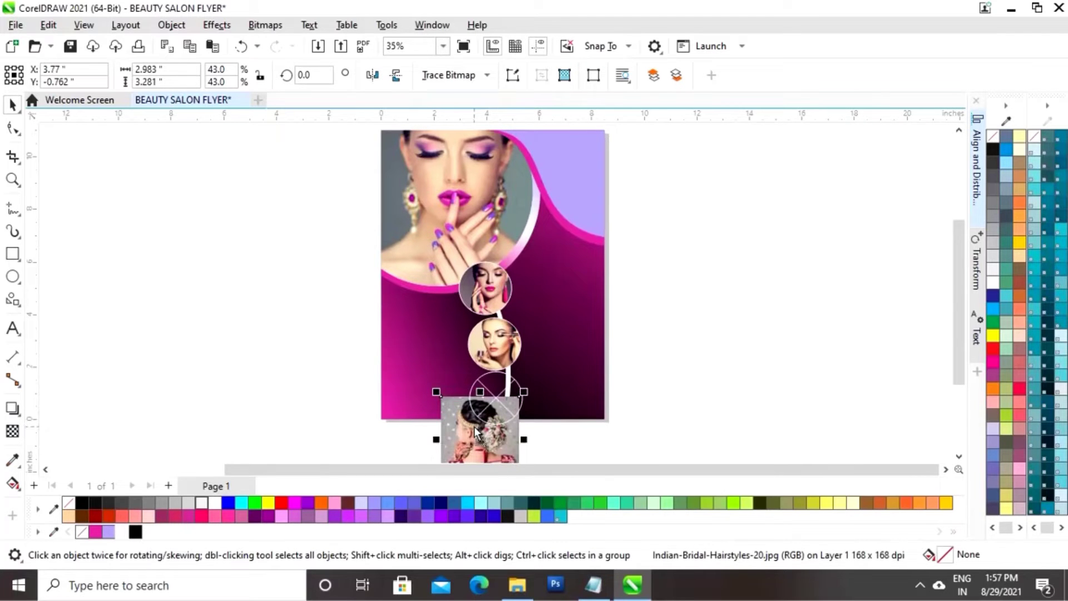
{"action": "right_click", "coordinate": [504, 438]}
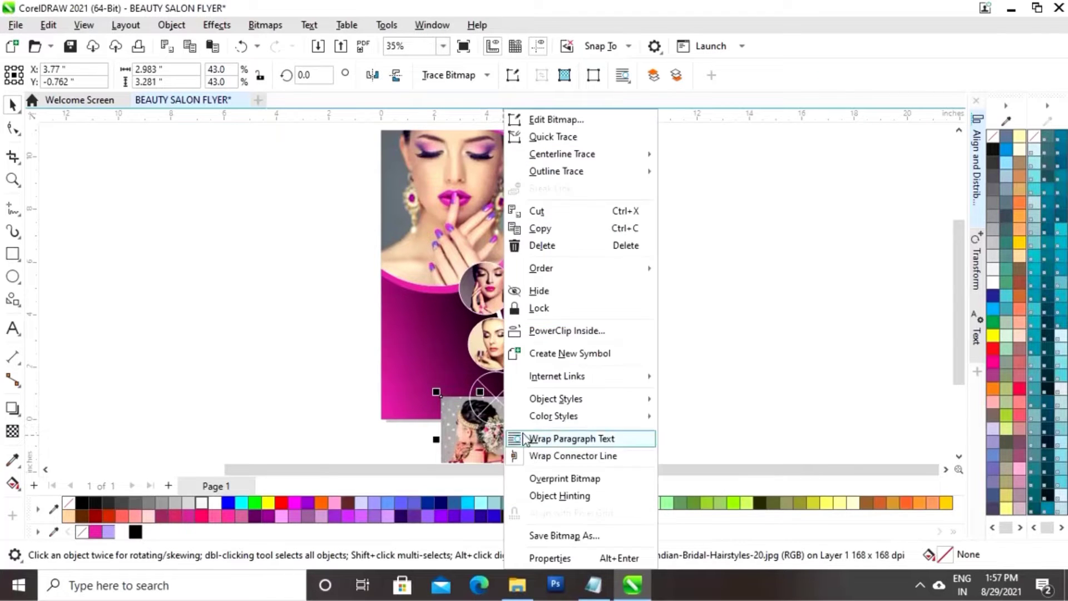
{"action": "left_click", "coordinate": [564, 333]}
{"action": "left_click", "coordinate": [492, 384]}
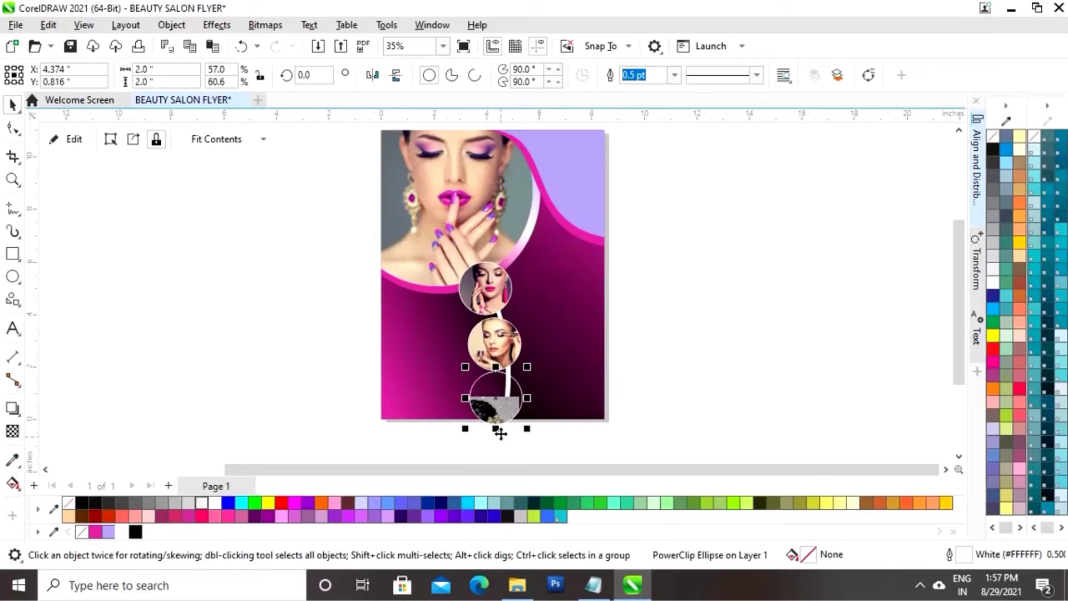
Move the clipped bridal photo up and shrink it to fill the circle
{"action": "left_click", "coordinate": [67, 149]}
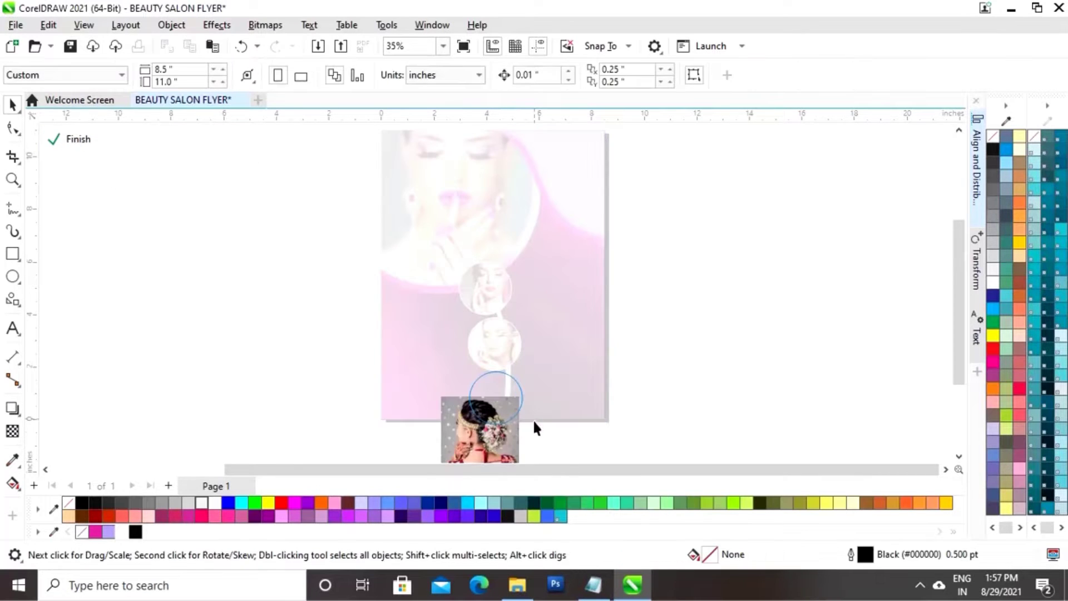
{"action": "left_click", "coordinate": [502, 453]}
{"action": "left_click_drag", "start_coordinate": [502, 454], "coordinate": [506, 426]}
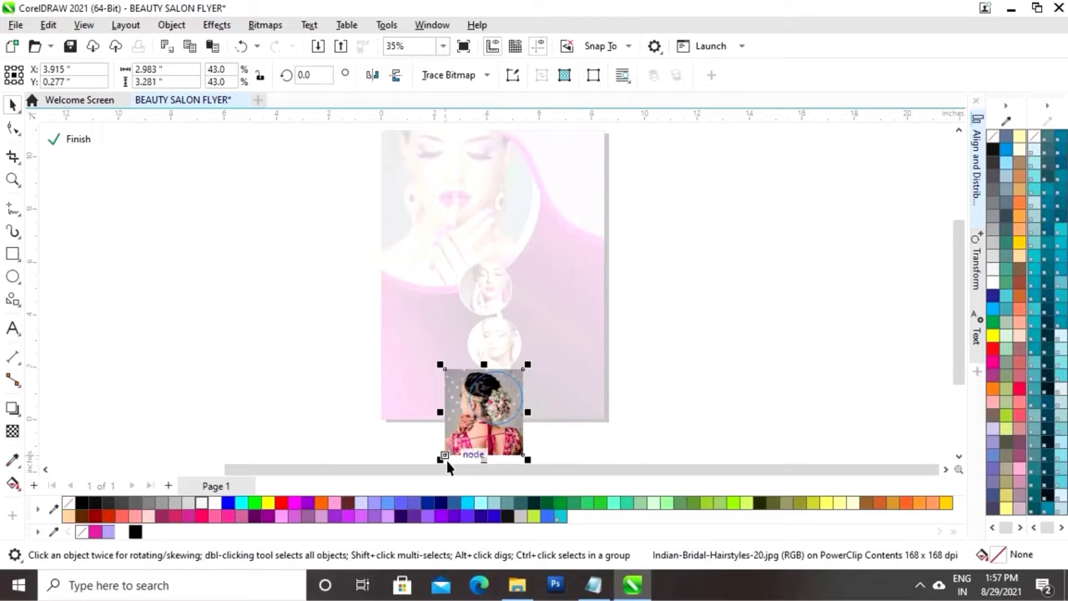
{"action": "left_click_drag", "start_coordinate": [447, 461], "coordinate": [465, 427]}
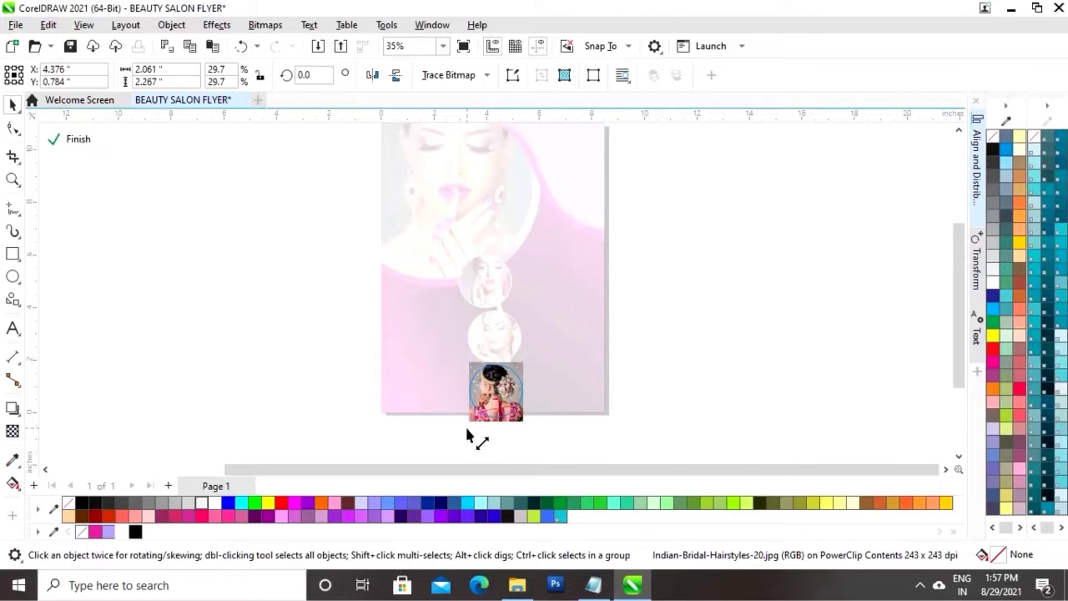
{"action": "mouse_move", "coordinate": [467, 430]}
{"action": "left_mouse_down"}
{"action": "mouse_move", "coordinate": [473, 416]}
{"action": "mouse_move", "coordinate": [456, 433]}
{"action": "left_mouse_up"}
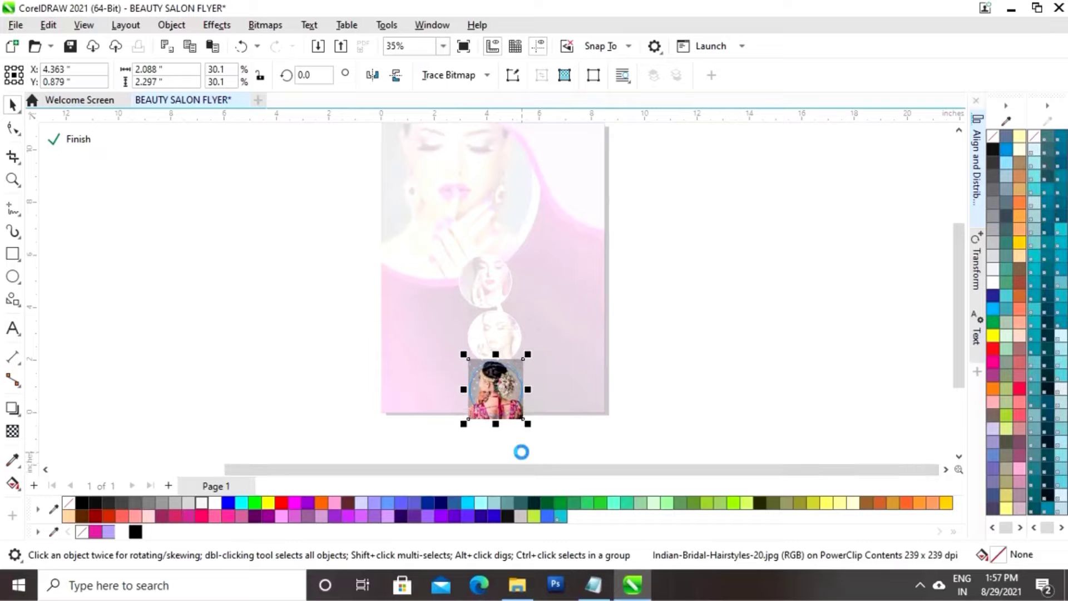
{"action": "left_click", "coordinate": [72, 139]}
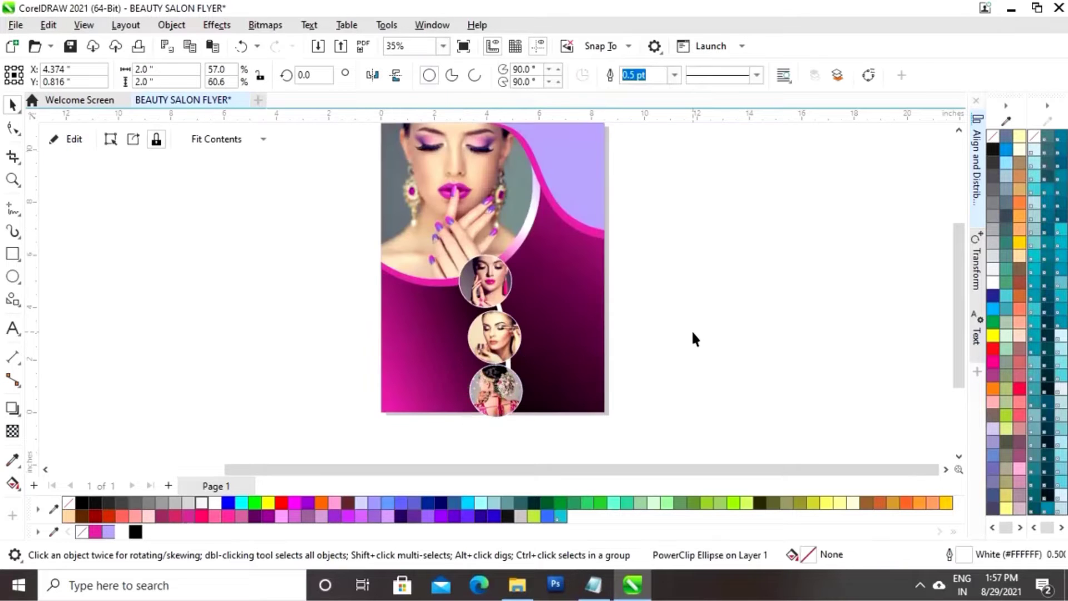
{"action": "left_click", "coordinate": [504, 442]}
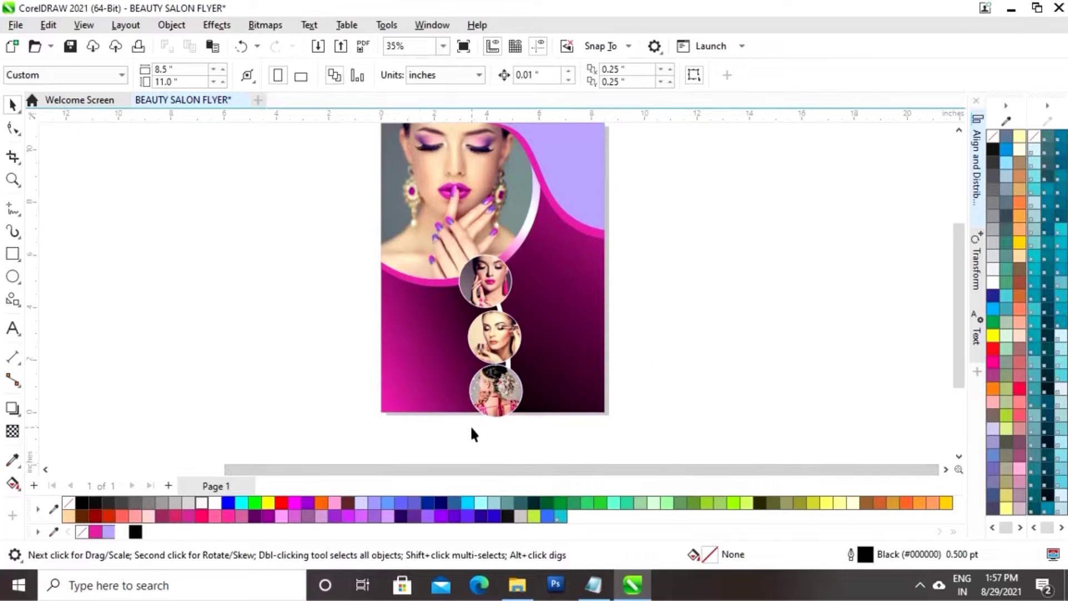
{"action": "left_click", "coordinate": [509, 335]}
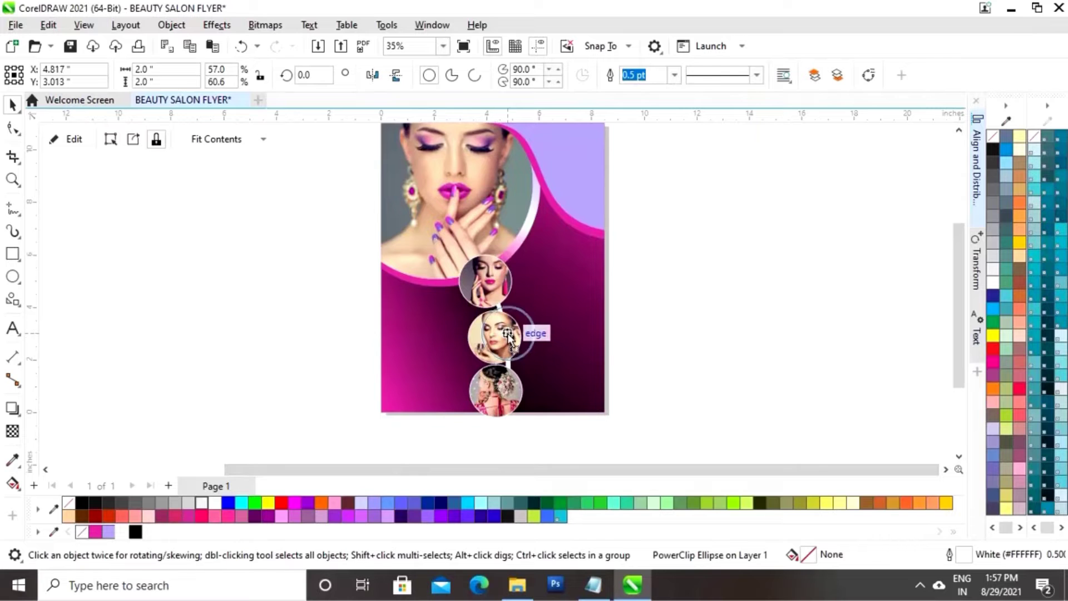
Drag the three small circle photos roughly into a vertical line
{"action": "left_click_drag", "start_coordinate": [508, 334], "coordinate": [507, 334]}
{"action": "left_click", "coordinate": [496, 386]}
{"action": "left_click_drag", "start_coordinate": [494, 386], "coordinate": [503, 381]}
{"action": "mouse_move", "coordinate": [958, 291]}
{"action": "left_mouse_down"}
{"action": "mouse_move", "coordinate": [957, 312]}
{"action": "mouse_move", "coordinate": [957, 292]}
{"action": "left_mouse_up"}
{"action": "left_click_drag", "start_coordinate": [494, 325], "coordinate": [492, 315]}
{"action": "left_click_drag", "start_coordinate": [507, 366], "coordinate": [506, 356]}
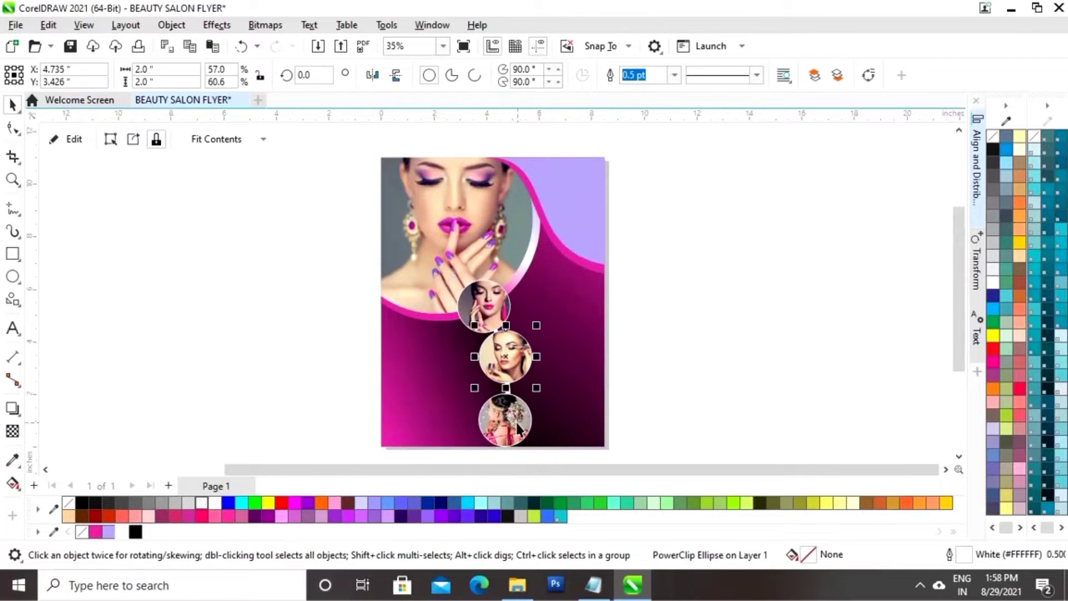
{"action": "left_click_drag", "start_coordinate": [516, 420], "coordinate": [521, 416]}
Nudge the middle and bottom circle photos with the arrow keys until they line up
{"action": "left_click", "coordinate": [506, 350]}
{"action": "key", "text": "Down"}
{"action": "key", "text": "Down"}
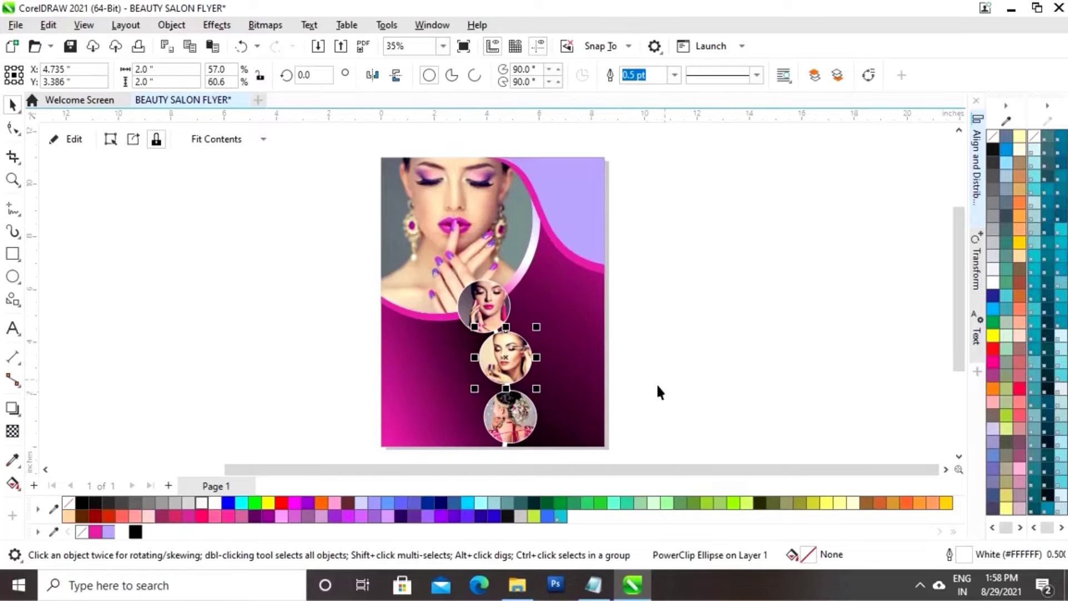
{"action": "left_click", "coordinate": [656, 382]}
{"action": "left_click", "coordinate": [516, 363]}
{"action": "key", "text": "Left"}
{"action": "left_click", "coordinate": [626, 398]}
{"action": "left_click", "coordinate": [520, 421]}
{"action": "key", "text": "Left"}
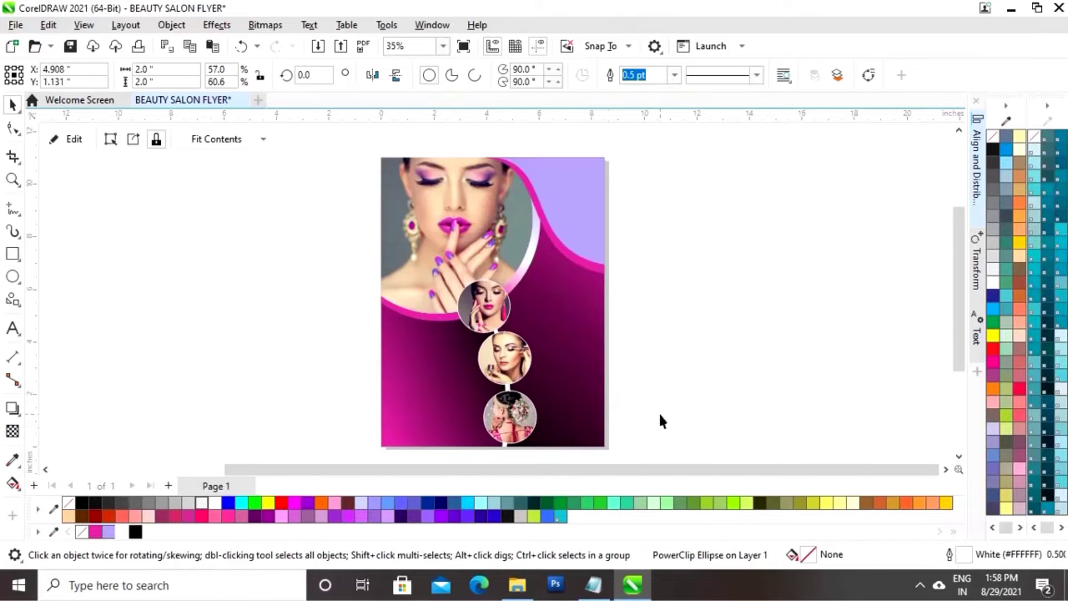
{"action": "left_click", "coordinate": [660, 415]}
{"action": "left_click", "coordinate": [515, 363]}
{"action": "key", "text": "Left"}
{"action": "left_click", "coordinate": [671, 431]}
Select the pink logo beside the page and move it into the lavender top-right corner
{"action": "key", "text": "F4"}
{"action": "scroll", "coordinate": [677, 471], "scroll_direction": "down", "scroll_amount": 1}
{"action": "scroll", "coordinate": [495, 428], "scroll_direction": "down", "scroll_amount": 2}
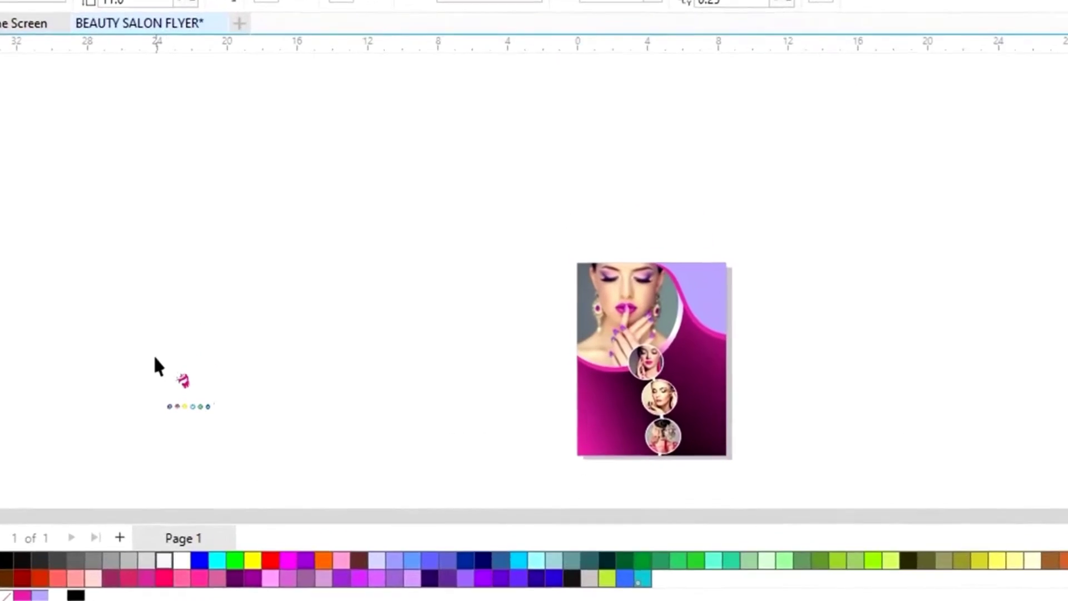
{"action": "left_click_drag", "start_coordinate": [196, 351], "coordinate": [247, 392]}
{"action": "left_click_drag", "start_coordinate": [178, 452], "coordinate": [183, 456]}
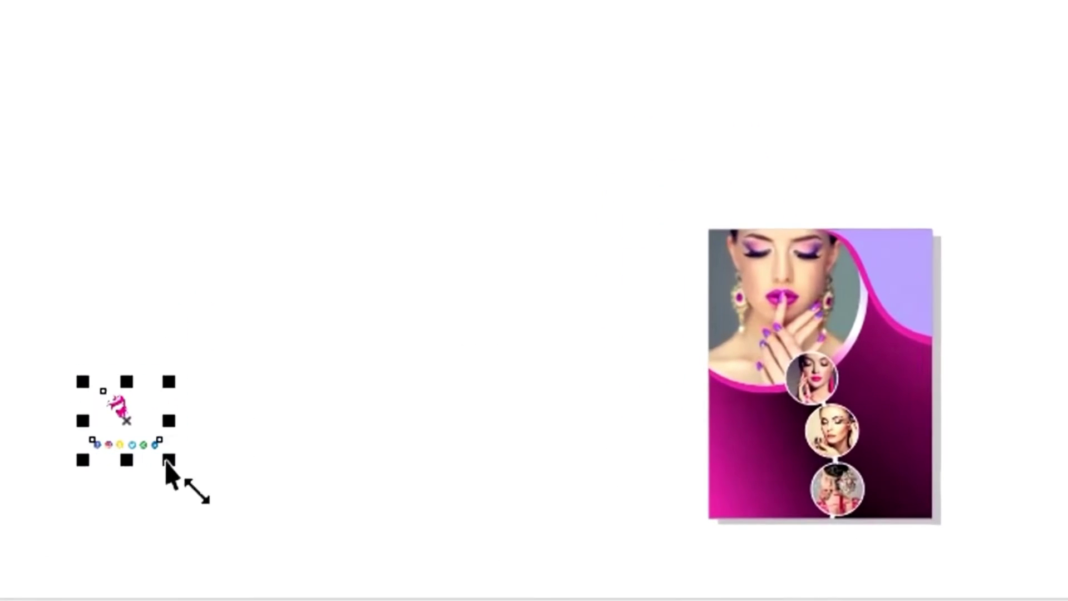
{"action": "left_click", "coordinate": [269, 386]}
{"action": "left_click", "coordinate": [118, 399]}
{"action": "key", "text": "F4"}
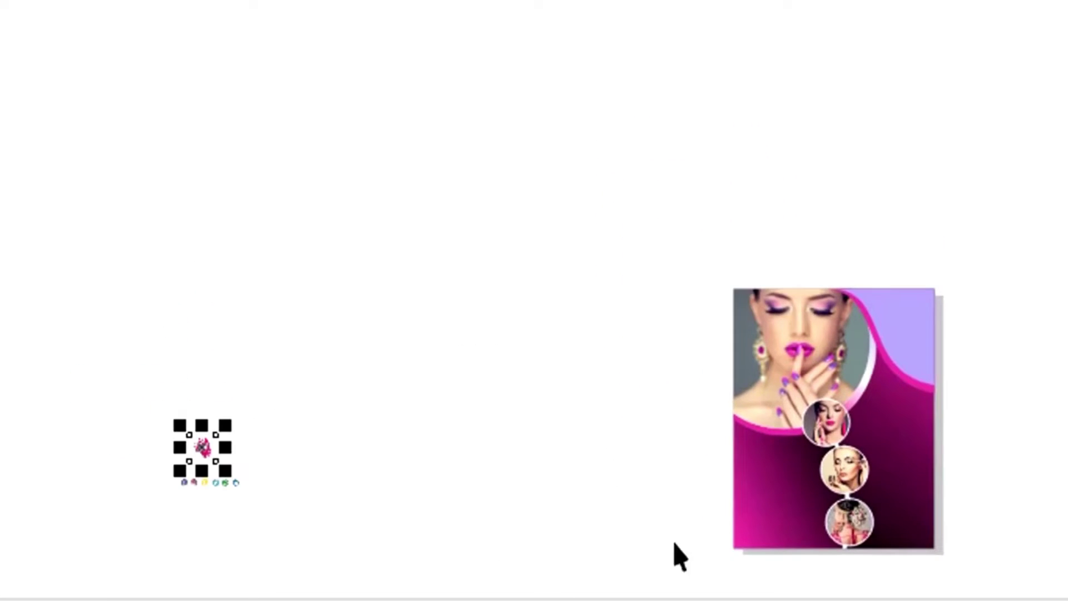
{"action": "left_click_drag", "start_coordinate": [204, 447], "coordinate": [900, 309]}
Zoom in on the flyer to check the logo's placement in the corner
{"action": "key", "text": "z"}
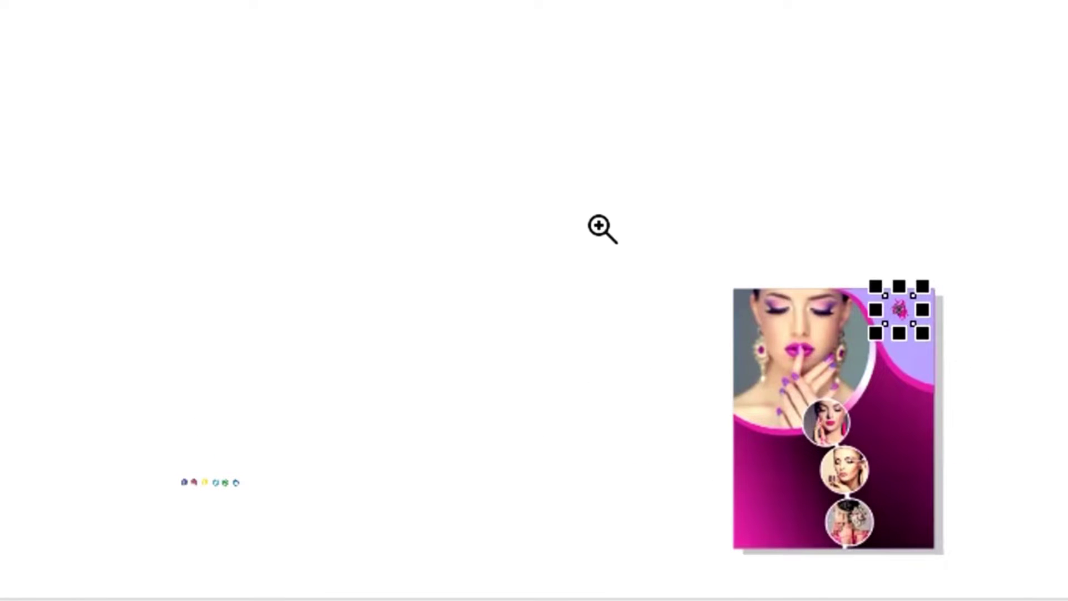
{"action": "left_click_drag", "start_coordinate": [613, 228], "coordinate": [978, 579]}
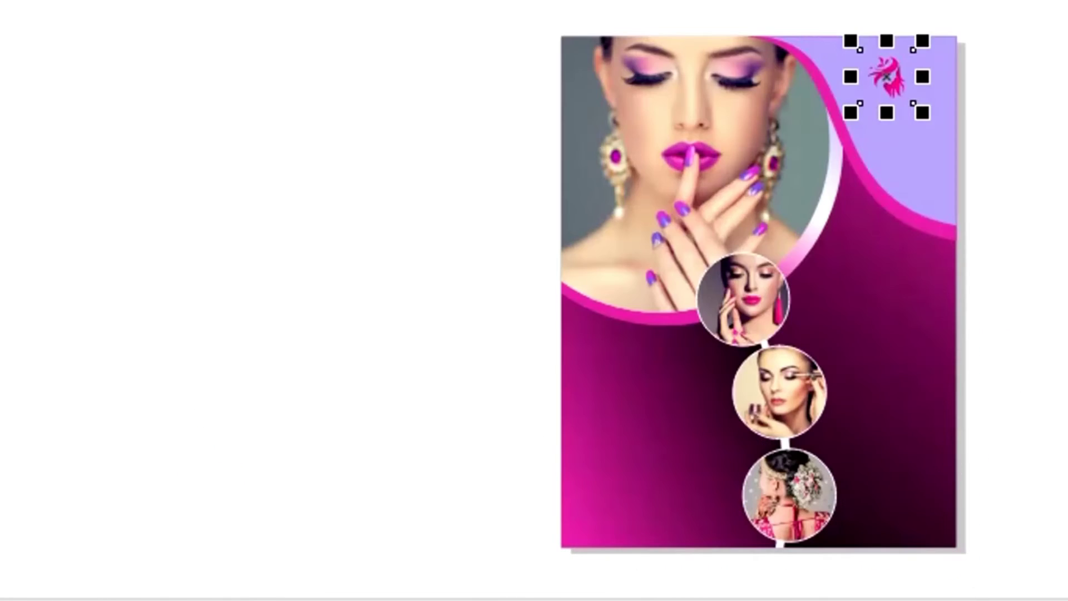
{"action": "key", "text": "Escape"}
{"action": "left_click_drag", "start_coordinate": [528, 1], "coordinate": [1007, 559]}
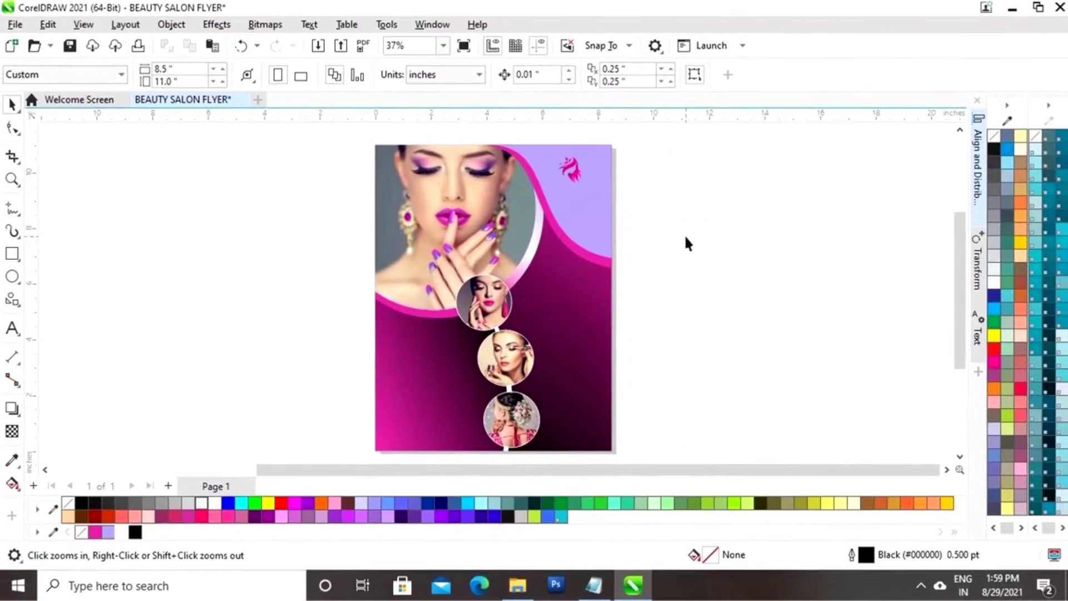
{"action": "left_click", "coordinate": [574, 169]}
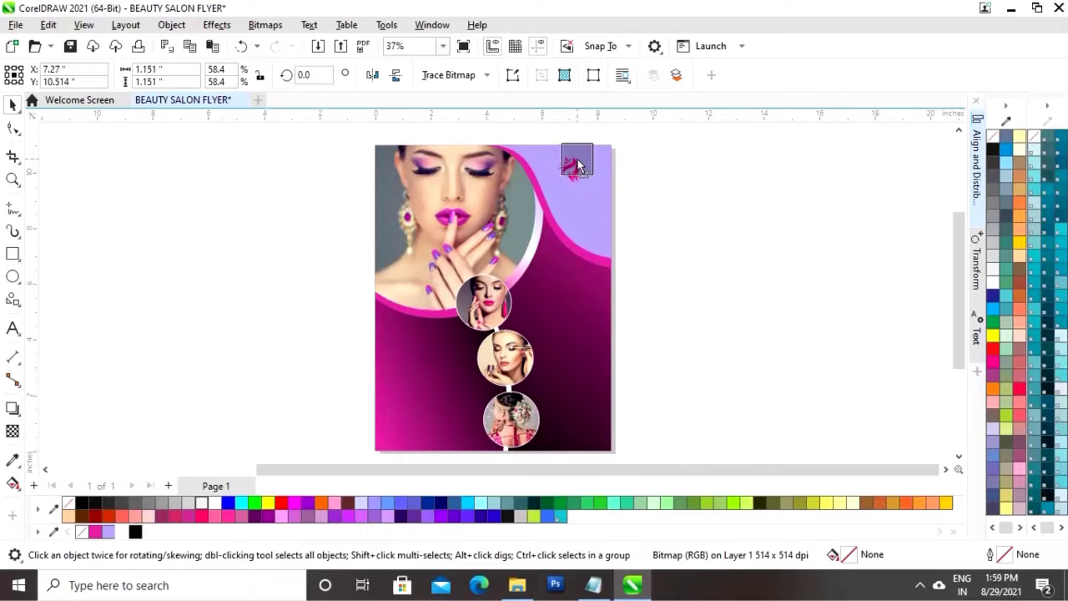
{"action": "left_click", "coordinate": [575, 163]}
{"action": "left_click", "coordinate": [672, 175]}
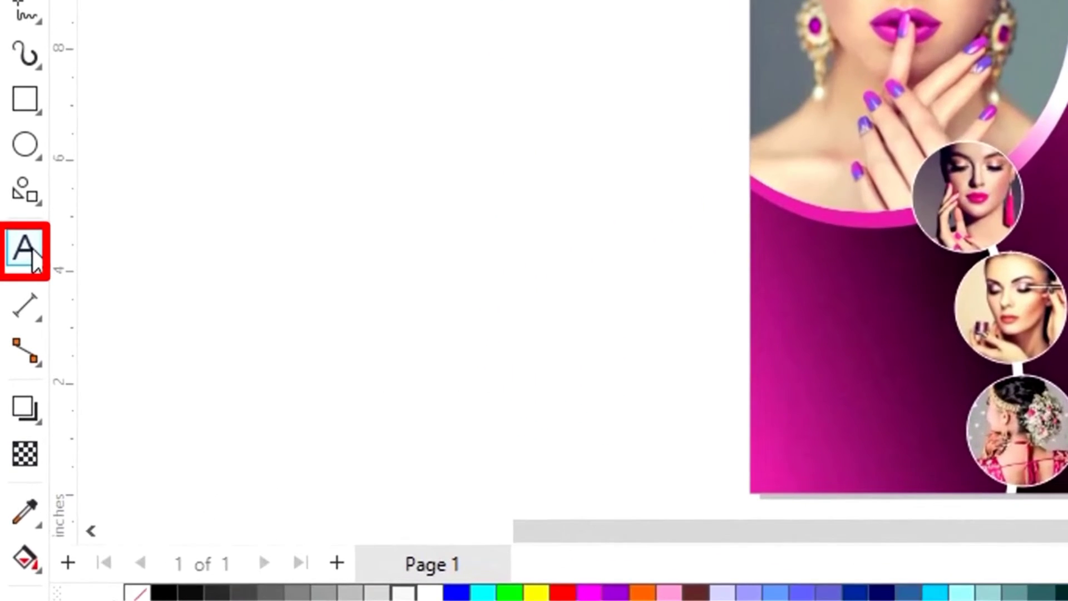
Add a new text line reading 'Gorgeous' beside the flyer
{"action": "left_click", "coordinate": [14, 329]}
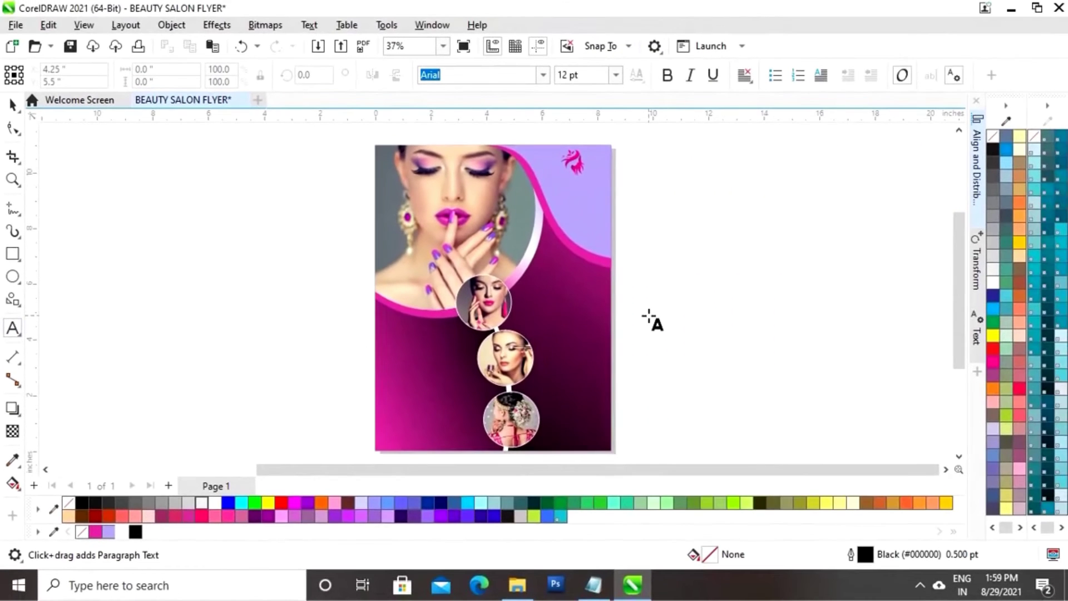
{"action": "left_click", "coordinate": [648, 307]}
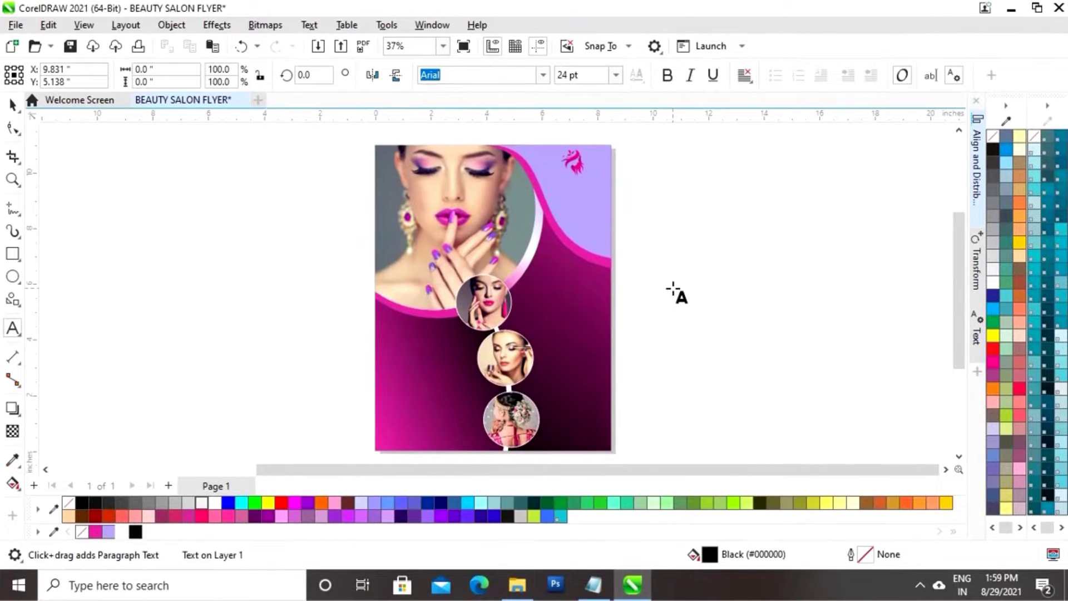
{"action": "left_click", "coordinate": [542, 76]}
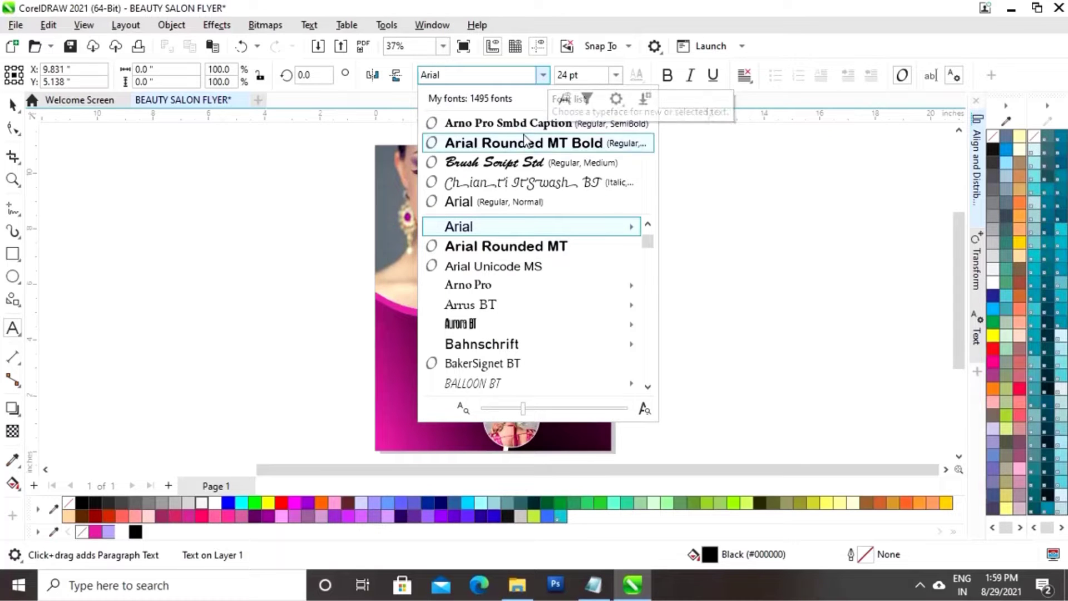
{"action": "key", "text": "Escape"}
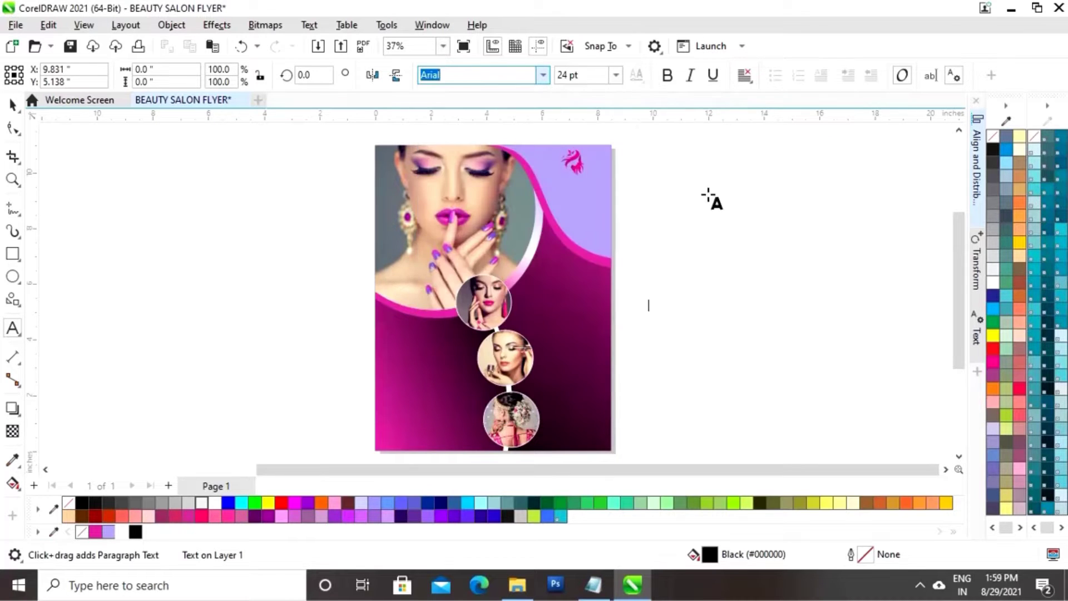
{"action": "type", "text": "Gorgeou"}
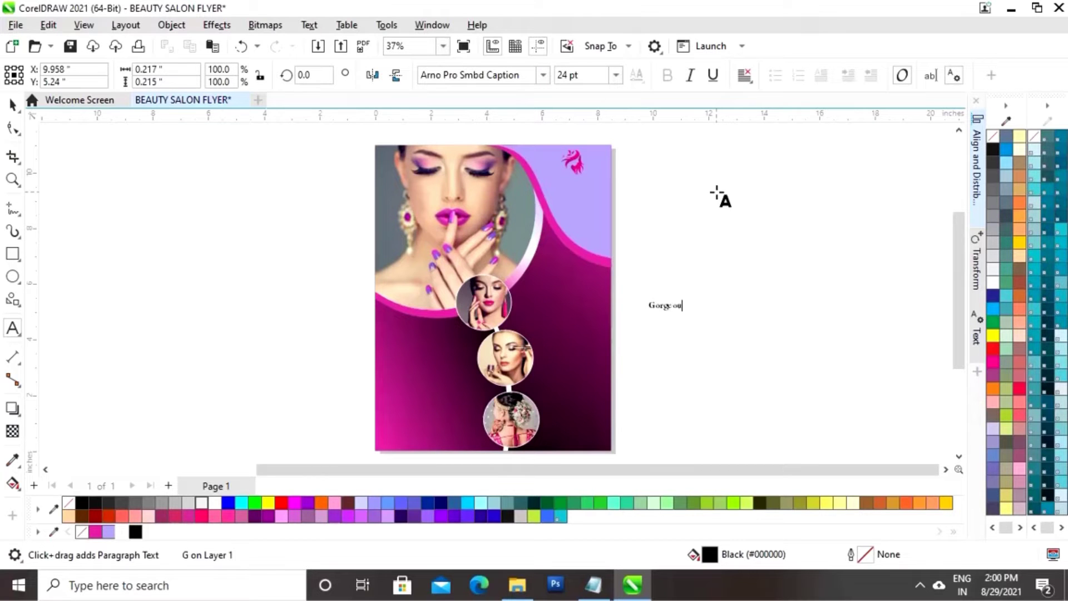
{"action": "type", "text": "s"}
{"action": "left_click", "coordinate": [12, 104]}
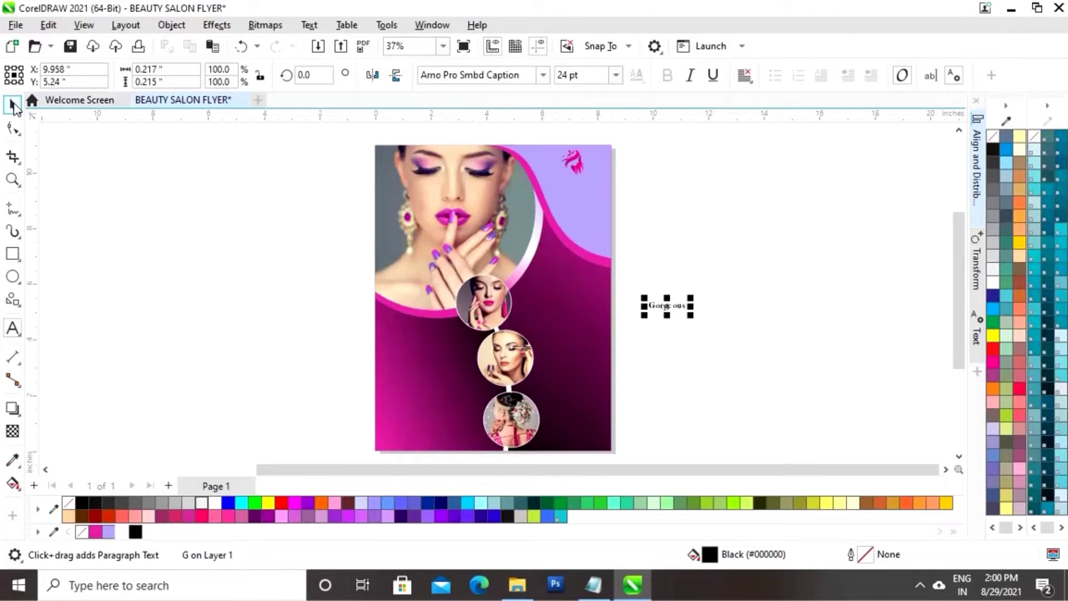
Enlarge 'Gorgeous', colour it magenta, and place it just beneath the logo
{"action": "left_click_drag", "start_coordinate": [691, 299], "coordinate": [746, 286]}
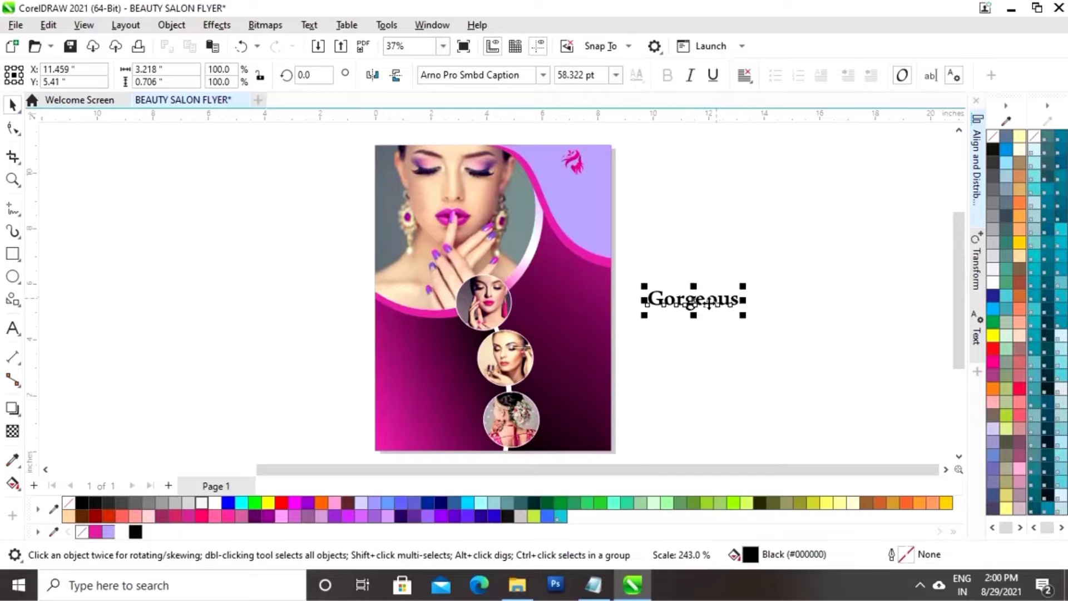
{"action": "left_click_drag", "start_coordinate": [685, 298], "coordinate": [565, 188]}
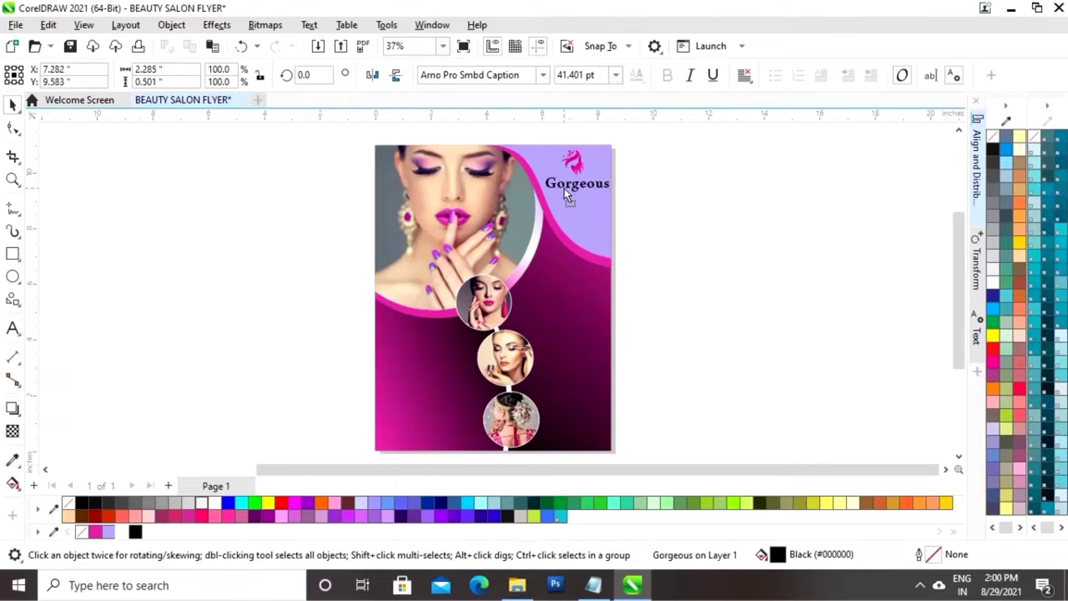
{"action": "left_click", "coordinate": [94, 534]}
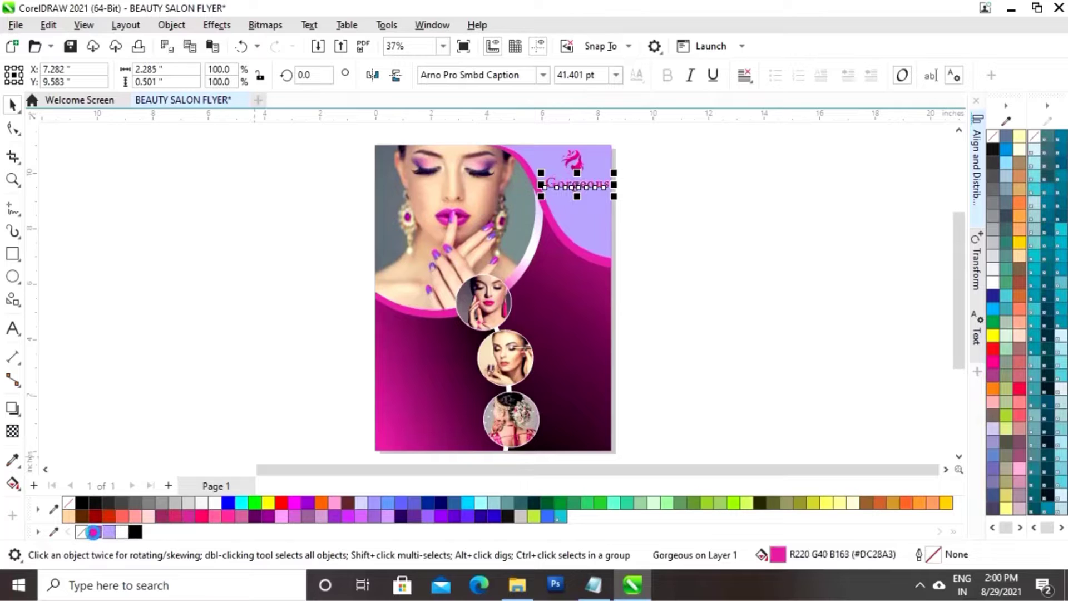
{"action": "left_click", "coordinate": [685, 274]}
{"action": "left_click", "coordinate": [582, 185]}
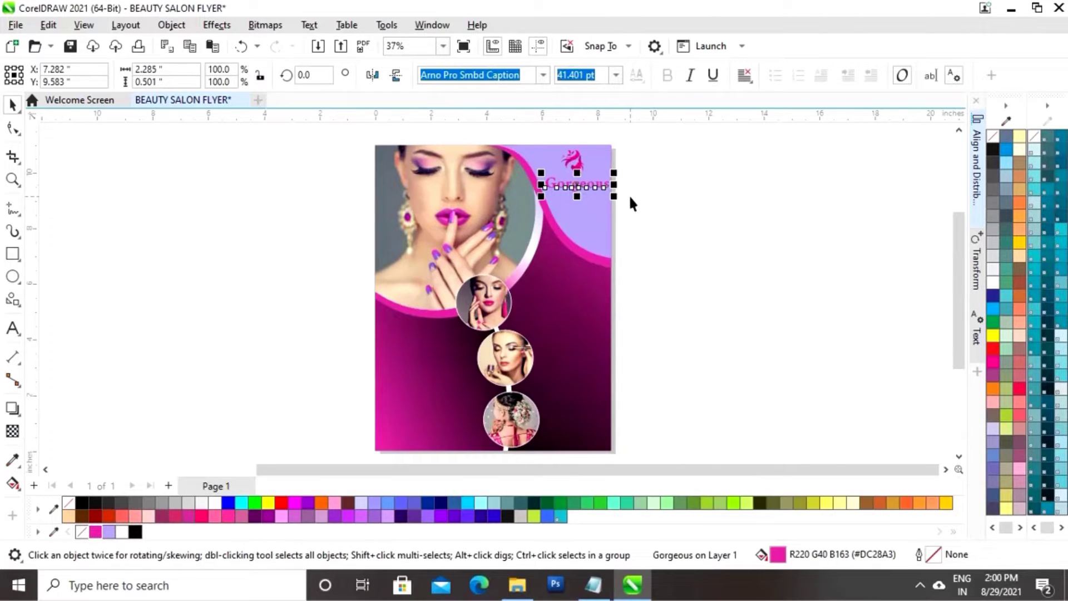
{"action": "left_click_drag", "start_coordinate": [599, 189], "coordinate": [597, 185]}
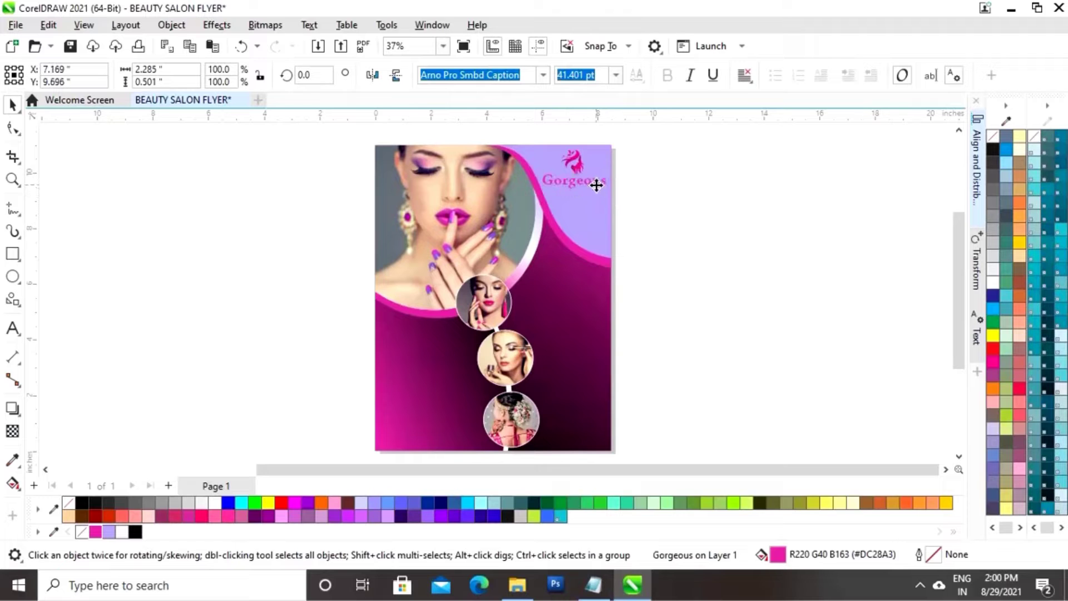
{"action": "left_click", "coordinate": [737, 219]}
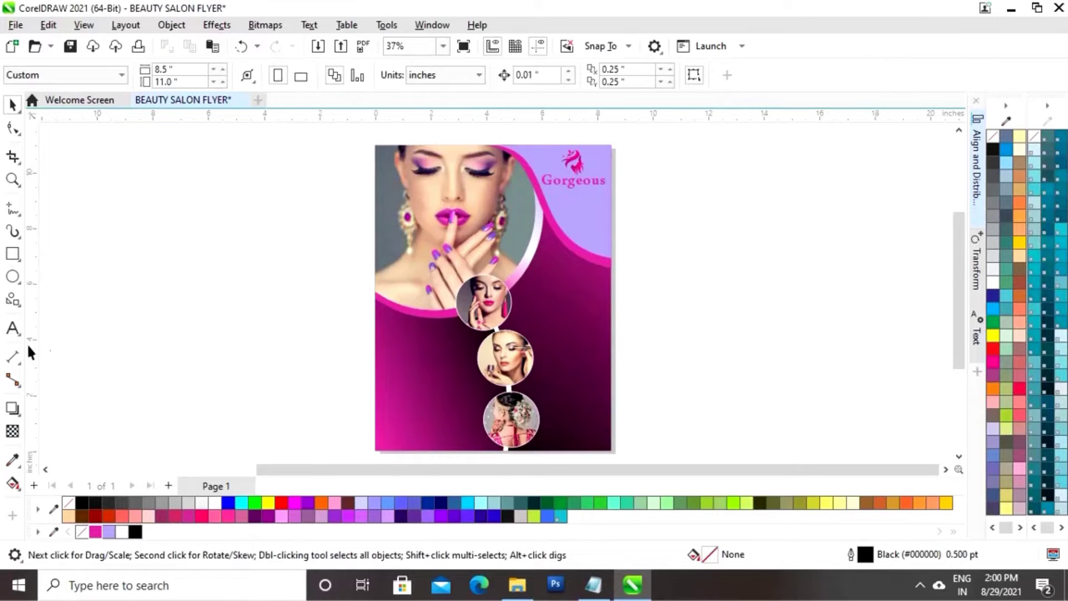
Add a 'BEAUTY' text line in the Arno Pro Smbd Caption font
{"action": "left_click", "coordinate": [13, 329]}
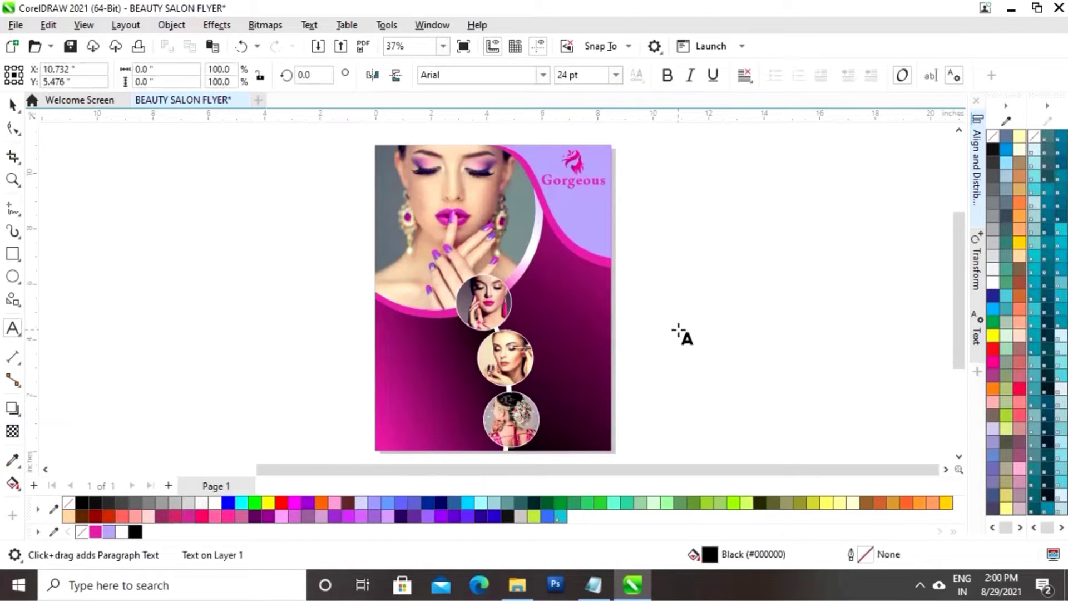
{"action": "type", "text": "EAUTY"}
{"action": "left_click", "coordinate": [13, 105]}
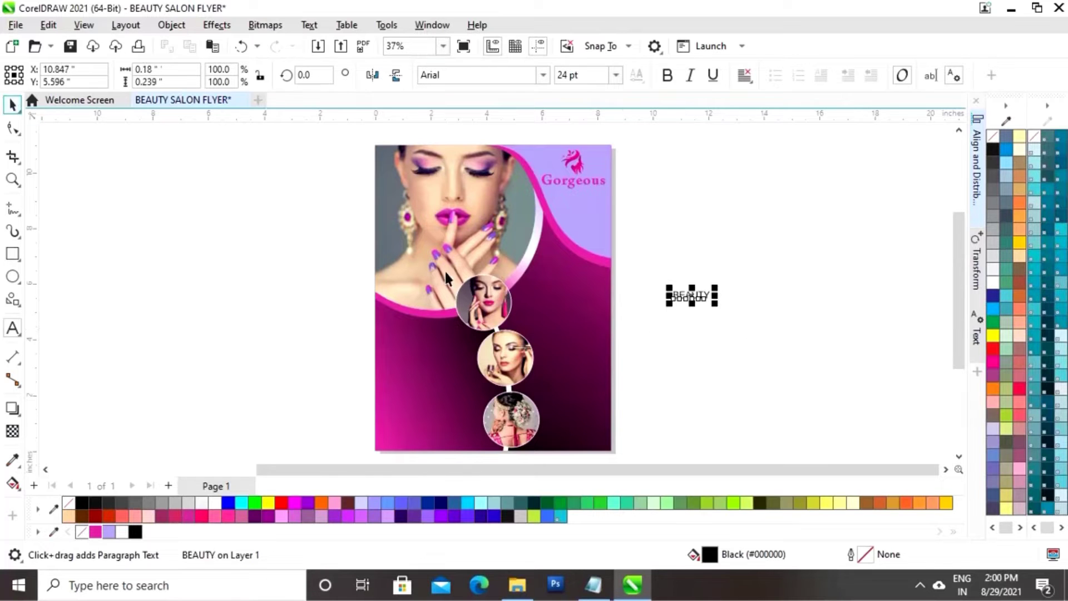
{"action": "left_click", "coordinate": [543, 75]}
{"action": "left_click", "coordinate": [479, 112]}
Place BEAUTY under Gorgeous, colour it white, and enlarge it to about 147%
{"action": "left_click_drag", "start_coordinate": [691, 298], "coordinate": [584, 198]}
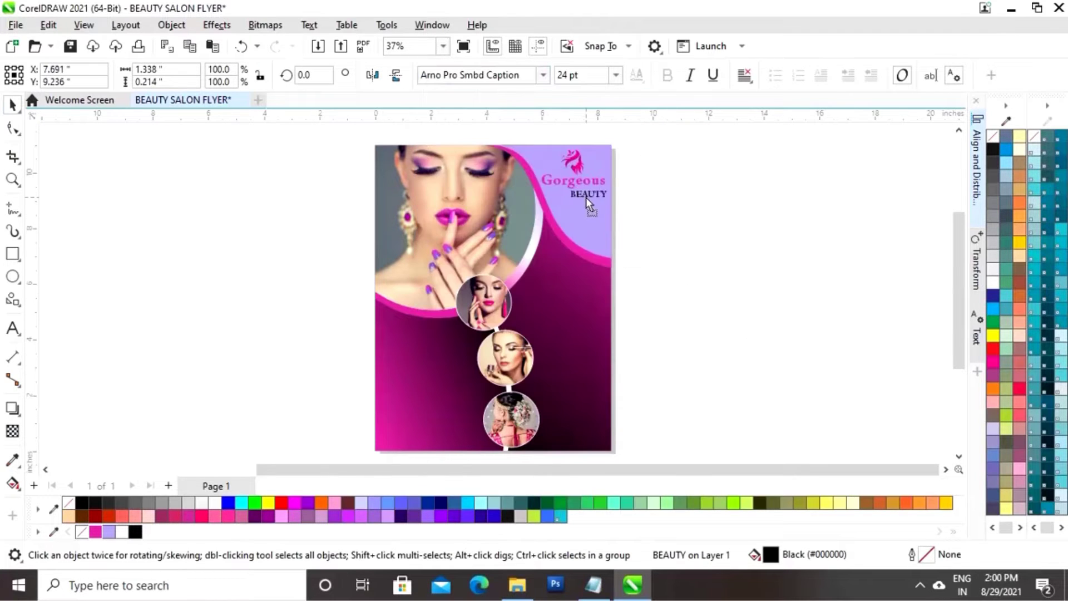
{"action": "left_click", "coordinate": [122, 531]}
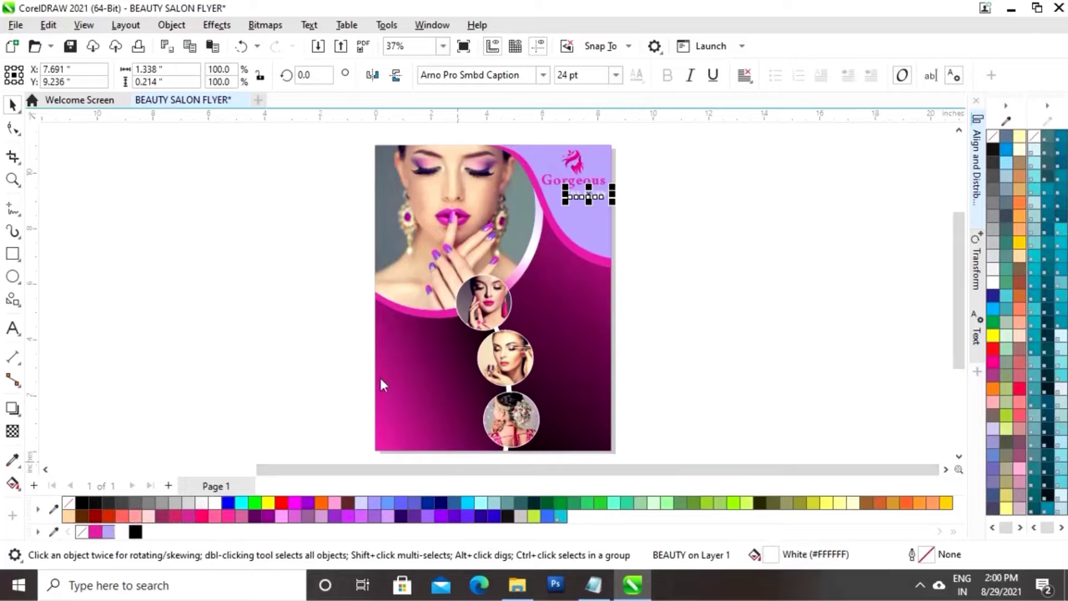
{"action": "left_click_drag", "start_coordinate": [569, 206], "coordinate": [551, 211]}
{"action": "left_click", "coordinate": [695, 254]}
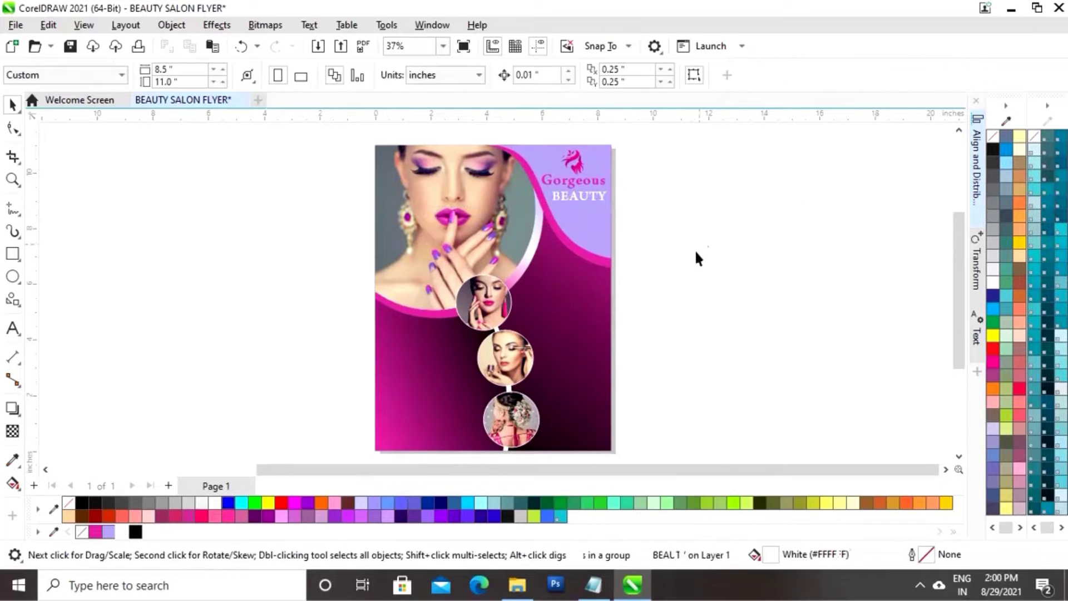
{"action": "left_click", "coordinate": [590, 201]}
{"action": "left_click", "coordinate": [669, 224]}
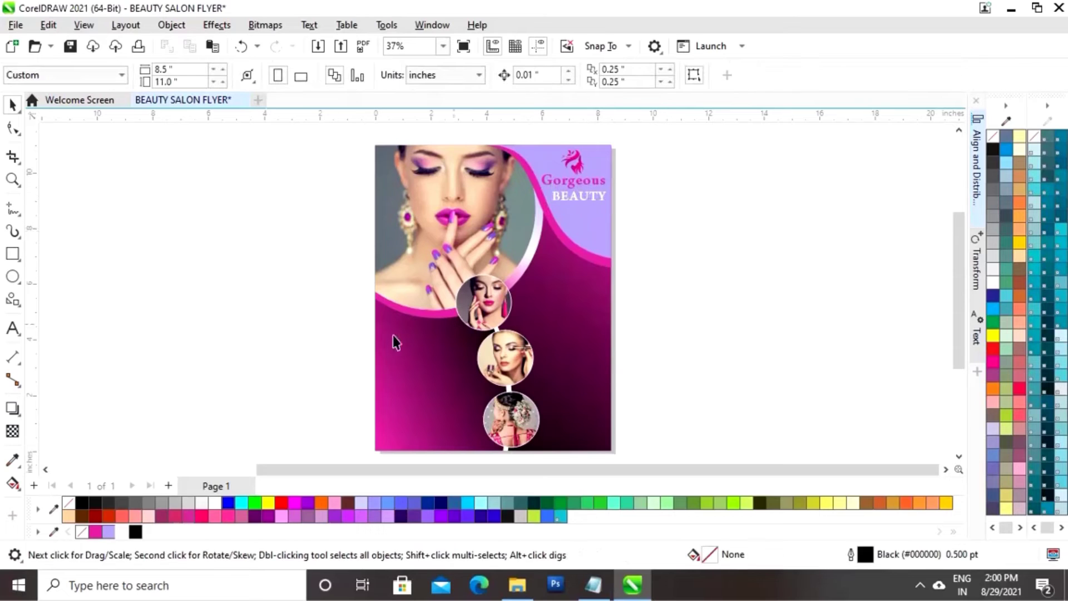
Add a 'Salon' line in Arno Pro Smbd Caption under BEAUTY and colour it magenta
{"action": "left_click", "coordinate": [13, 328]}
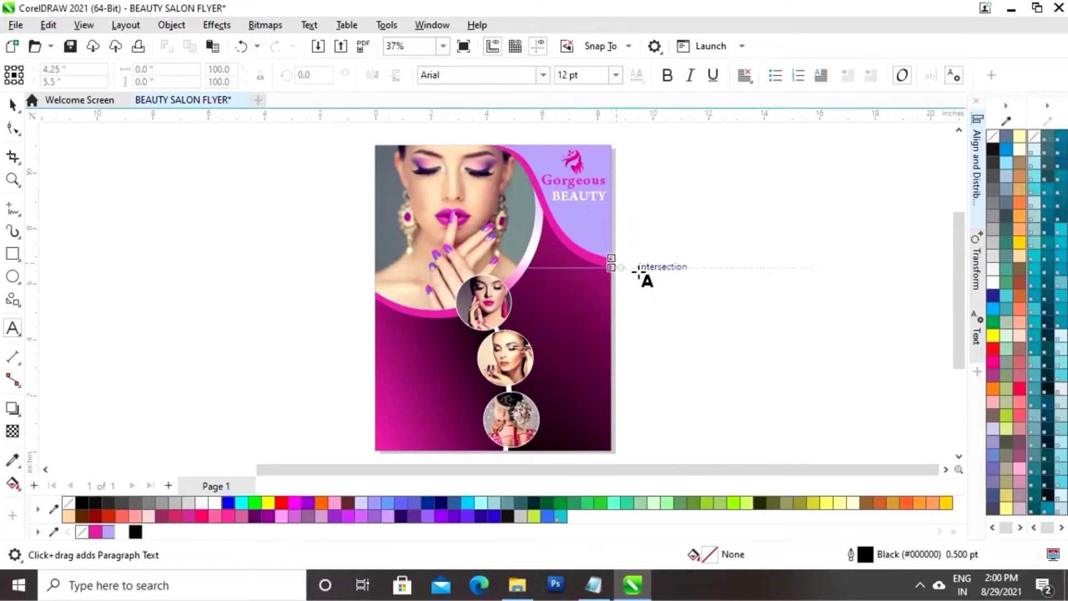
{"action": "left_click", "coordinate": [648, 279]}
{"action": "type", "text": "Salon"}
{"action": "key", "text": "ctrl+space"}
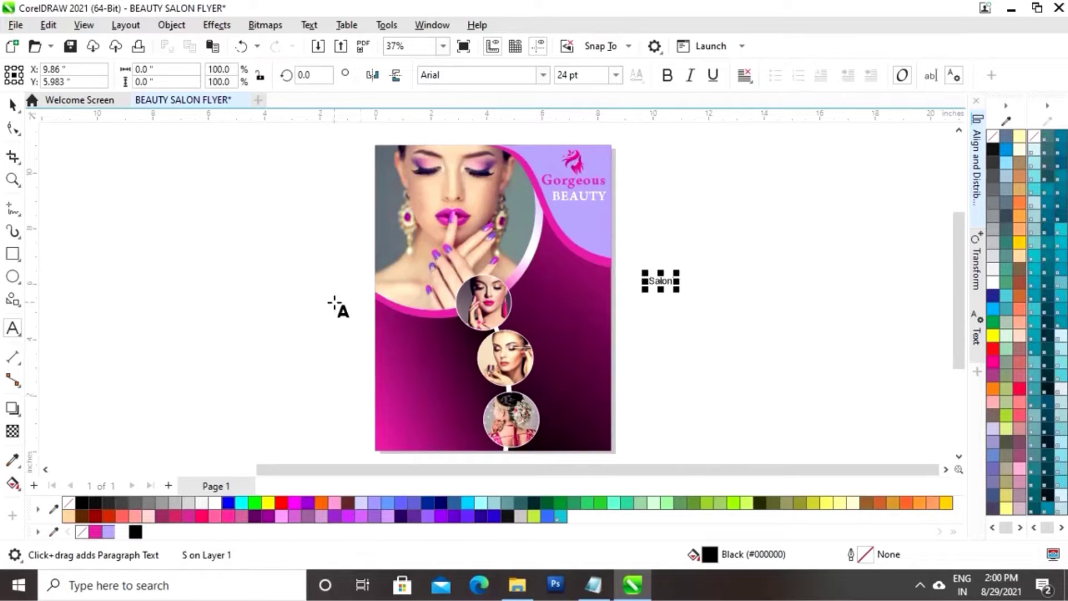
{"action": "left_click", "coordinate": [543, 75]}
{"action": "left_click", "coordinate": [513, 118]}
{"action": "left_click_drag", "start_coordinate": [661, 281], "coordinate": [550, 225]}
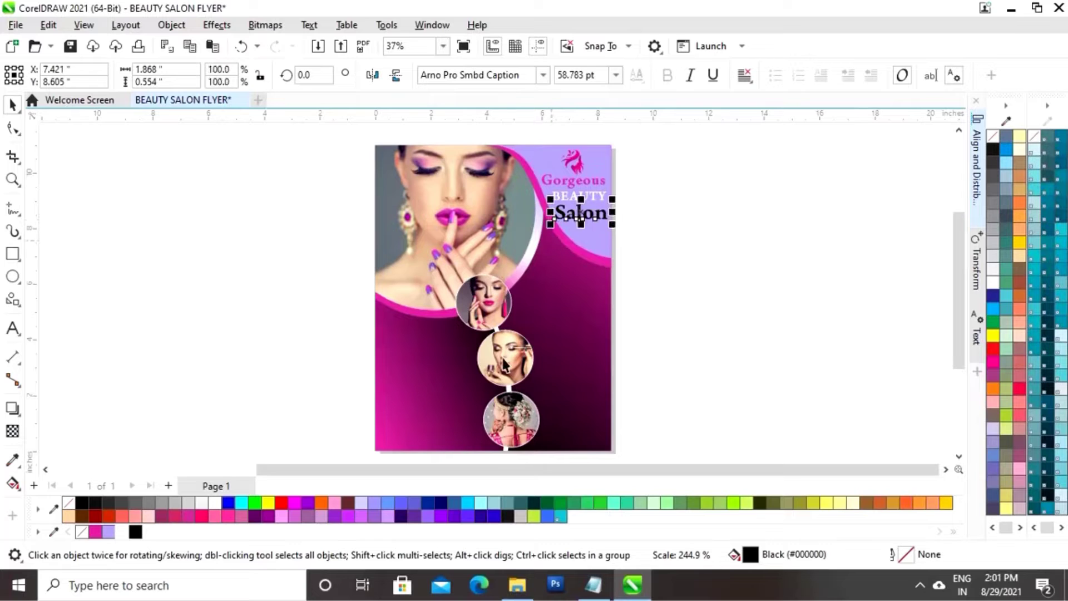
{"action": "left_click", "coordinate": [95, 532]}
{"action": "left_click", "coordinate": [721, 241]}
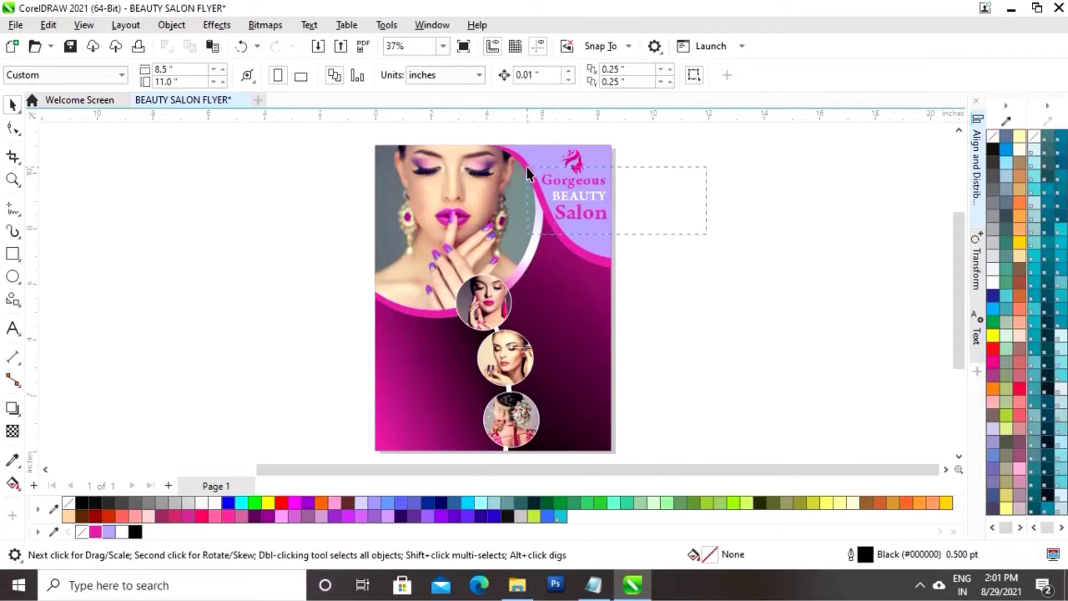
Right-align Gorgeous, BEAUTY and Salon relative to the last selected object
{"action": "left_click_drag", "start_coordinate": [528, 167], "coordinate": [528, 168]}
{"action": "left_click", "coordinate": [980, 220]}
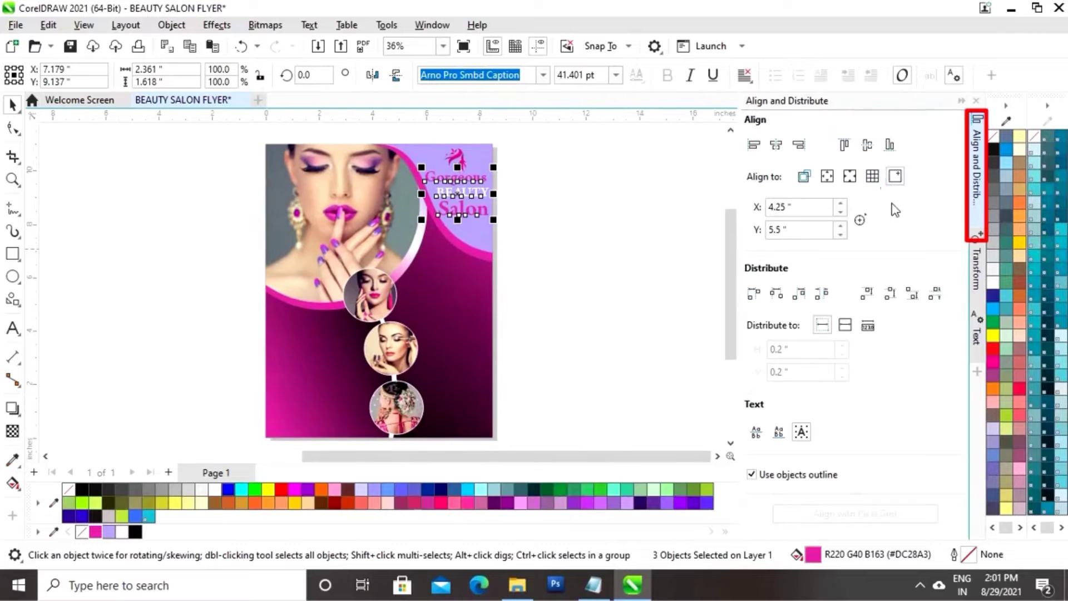
{"action": "left_click", "coordinate": [805, 176]}
{"action": "left_click", "coordinate": [800, 146]}
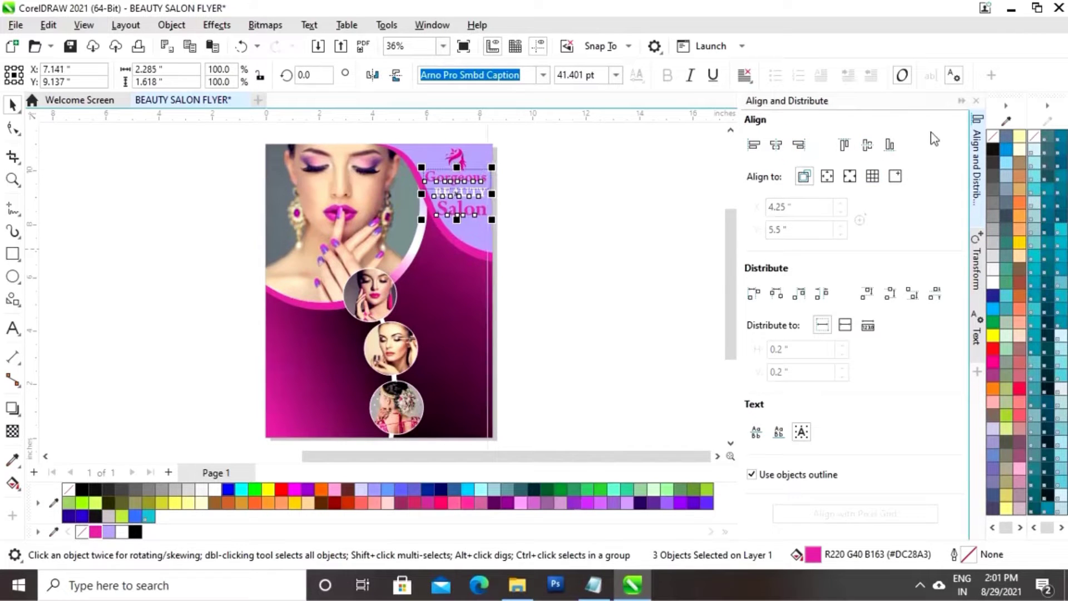
{"action": "left_click", "coordinate": [961, 102]}
{"action": "left_click", "coordinate": [681, 196]}
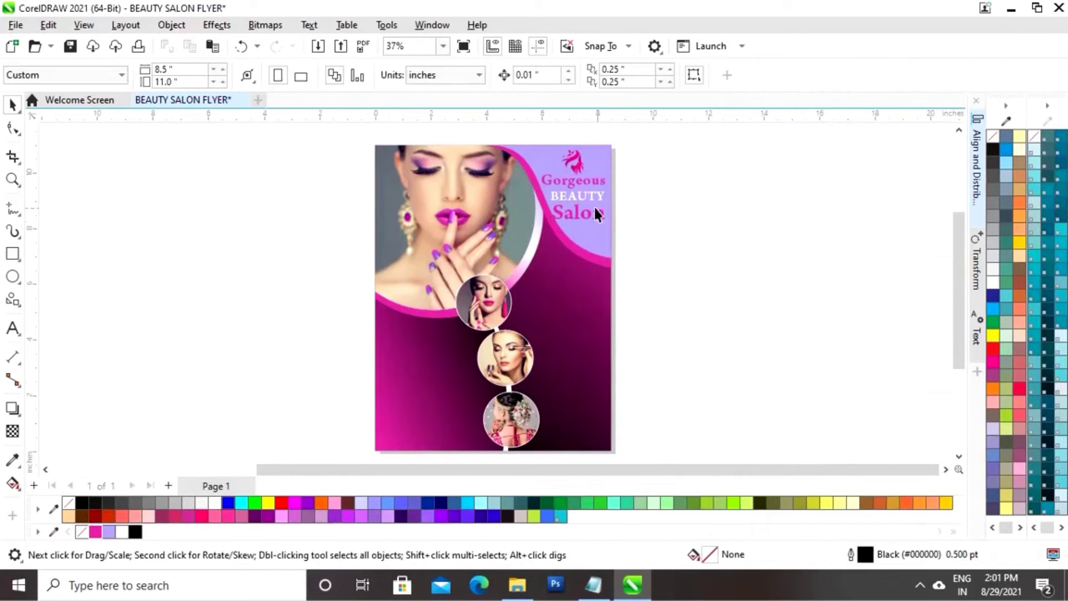
Nudge Salon slightly right and down and enlarge it to 61.332 pt
{"action": "left_click", "coordinate": [600, 199]}
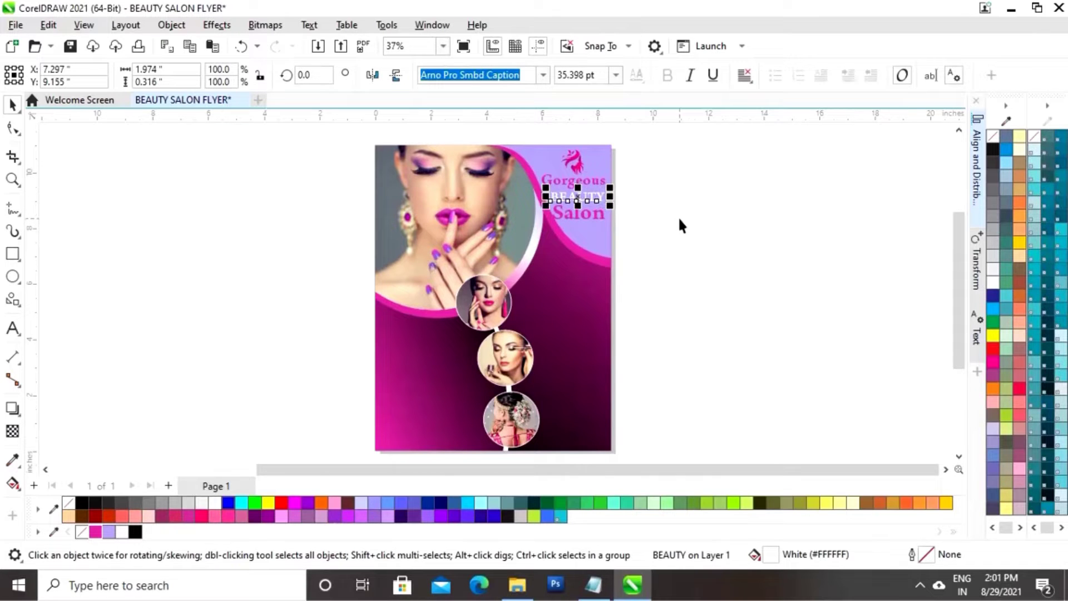
{"action": "left_click", "coordinate": [598, 216]}
{"action": "key", "text": "Right"}
{"action": "key", "text": "Right"}
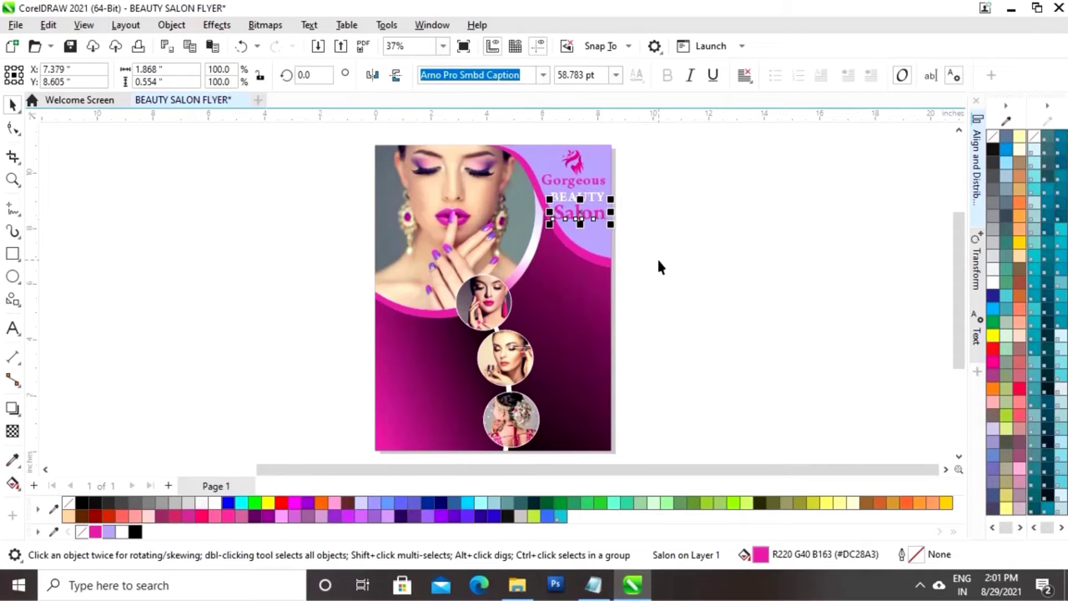
{"action": "key", "text": "Down"}
{"action": "key", "text": "Down"}
{"action": "key", "text": "Down"}
{"action": "key", "text": "Down"}
{"action": "key", "text": "Down"}
{"action": "key", "text": "Down"}
{"action": "key", "text": "Down"}
{"action": "key", "text": "Down"}
{"action": "key", "text": "Down"}
{"action": "key", "text": "Down"}
{"action": "key", "text": "Down"}
{"action": "key", "text": "Right"}
{"action": "key", "text": "Right"}
{"action": "key", "text": "Right"}
{"action": "key", "text": "Right"}
{"action": "key", "text": "Right"}
{"action": "key", "text": "Right"}
{"action": "key", "text": "Right"}
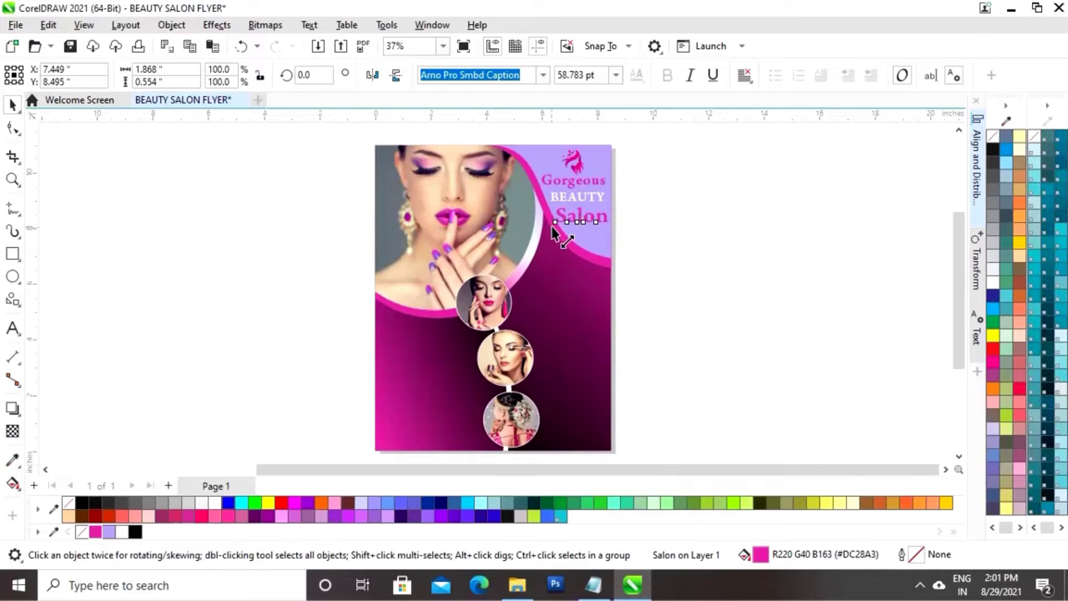
{"action": "left_click_drag", "start_coordinate": [551, 227], "coordinate": [549, 228]}
{"action": "left_click", "coordinate": [657, 253]}
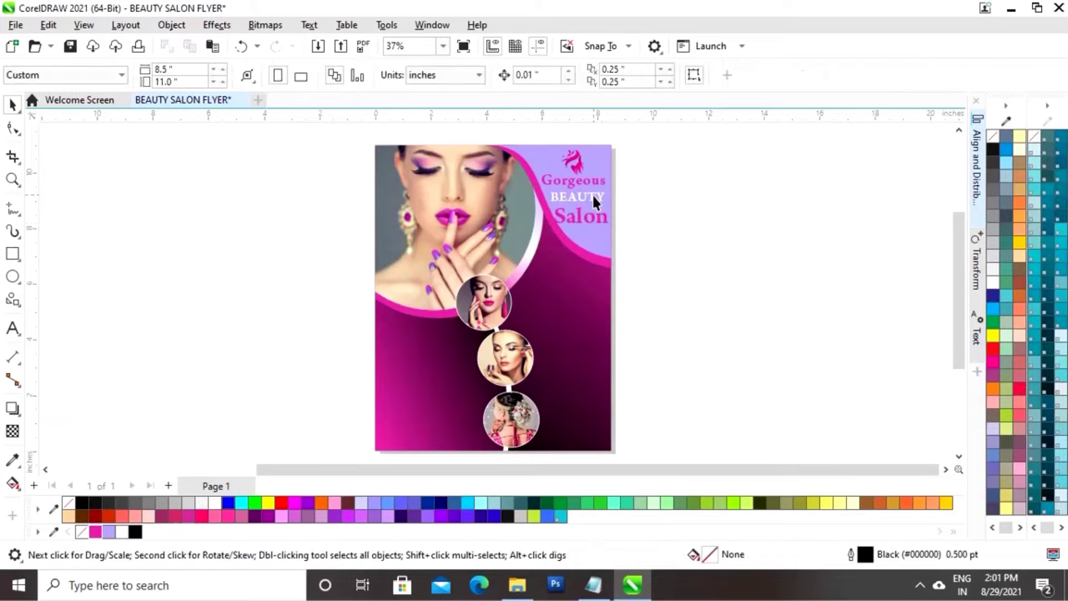
Enlarge the lavender and pink corner shapes together, then zoom in on the heading corner
{"action": "left_click", "coordinate": [592, 195]}
{"action": "left_click", "coordinate": [717, 208]}
{"action": "left_click", "coordinate": [600, 244]}
{"action": "left_click", "coordinate": [600, 261], "text": "shift"}
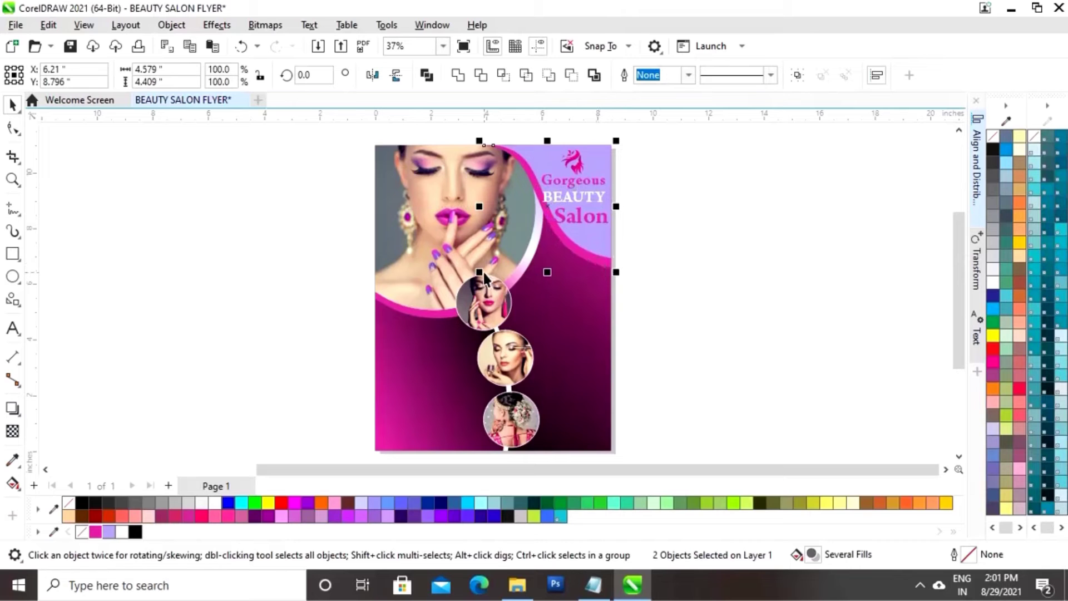
{"action": "left_click_drag", "start_coordinate": [473, 272], "coordinate": [464, 276]}
{"action": "left_click", "coordinate": [686, 272]}
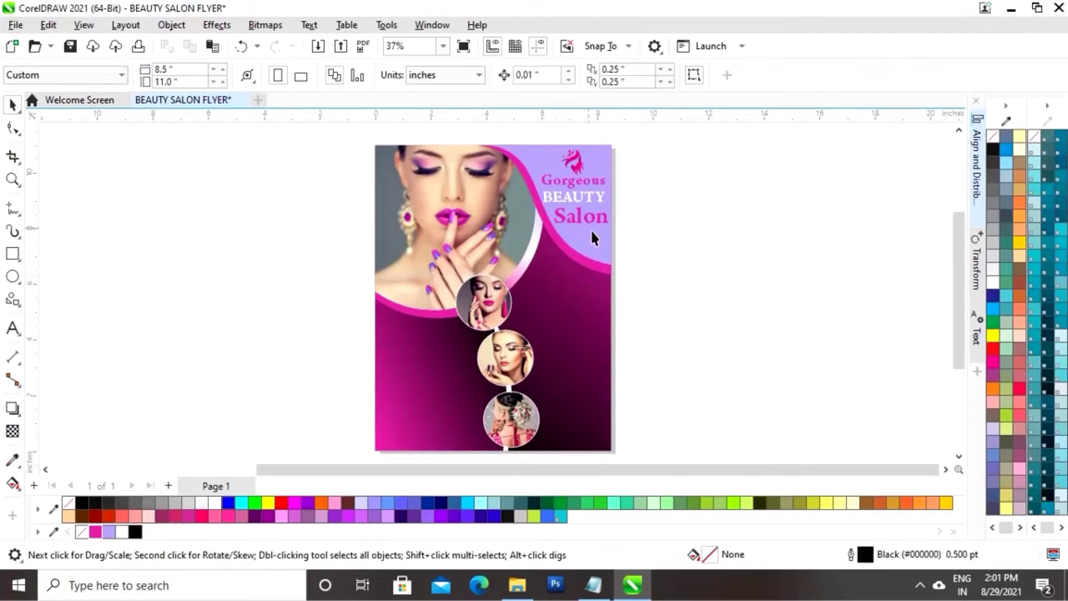
{"action": "left_click", "coordinate": [577, 196]}
{"action": "key", "text": "z"}
{"action": "left_click_drag", "start_coordinate": [504, 129], "coordinate": [645, 256]}
{"action": "key", "text": "space"}
Reposition BEAUTY and enlarge it to about 106%, then move Gorgeous and enlarge it to about 109%
{"action": "left_click", "coordinate": [530, 389]}
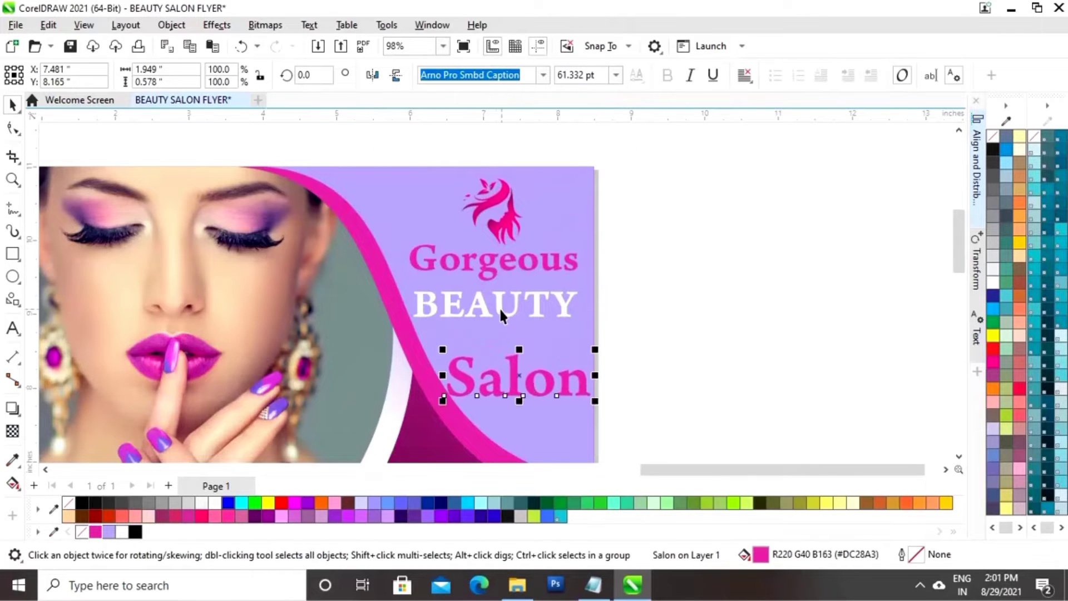
{"action": "left_click_drag", "start_coordinate": [501, 310], "coordinate": [517, 324]}
{"action": "left_click_drag", "start_coordinate": [424, 300], "coordinate": [410, 292]}
{"action": "left_click", "coordinate": [521, 264]}
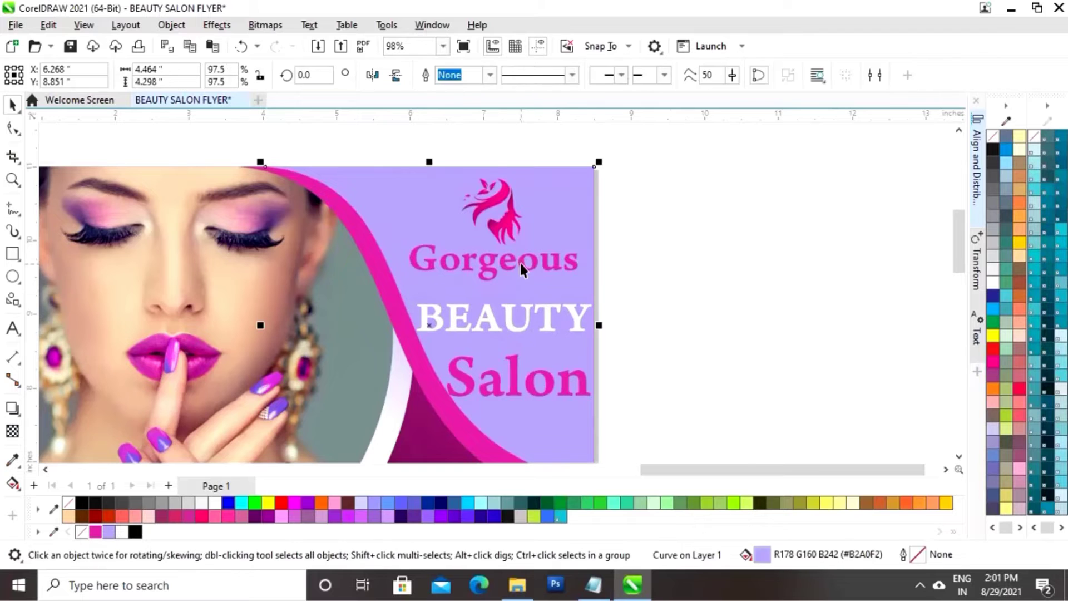
{"action": "left_click", "coordinate": [521, 270]}
{"action": "left_click_drag", "start_coordinate": [521, 269], "coordinate": [539, 276]}
{"action": "left_click_drag", "start_coordinate": [585, 249], "coordinate": [594, 234]}
{"action": "left_click_drag", "start_coordinate": [502, 273], "coordinate": [499, 272]}
{"action": "left_click_drag", "start_coordinate": [406, 248], "coordinate": [391, 243]}
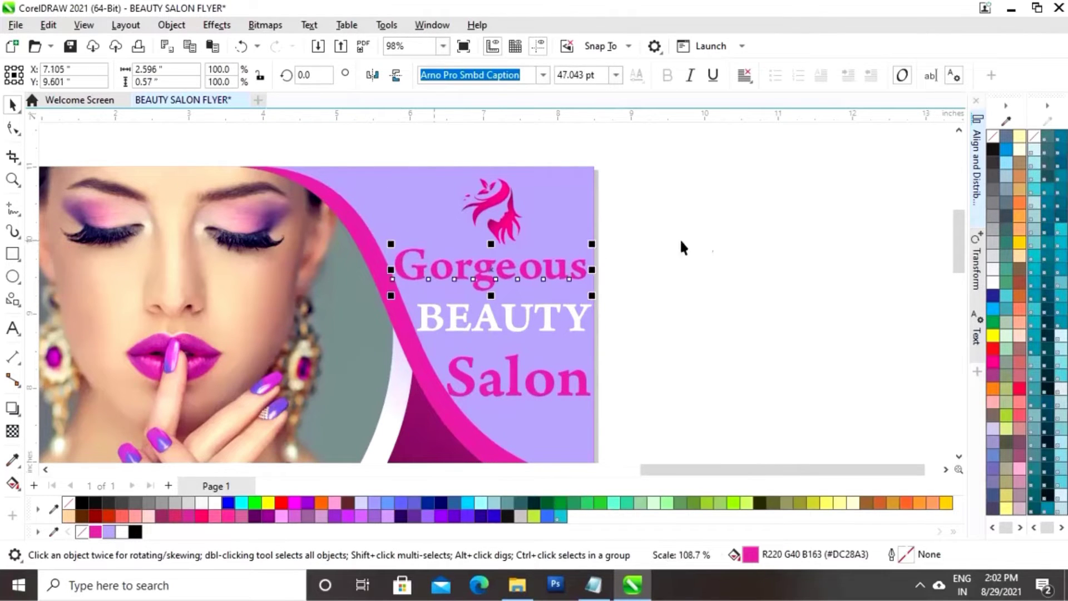
Fine-tune the lines: shift BEAUTY right and down, shrink Salon to about 97% and nudge it left
{"action": "left_click", "coordinate": [681, 241]}
{"action": "left_click", "coordinate": [523, 322]}
{"action": "key", "text": "Right"}
{"action": "left_click", "coordinate": [682, 334]}
{"action": "left_click", "coordinate": [489, 384]}
{"action": "left_click_drag", "start_coordinate": [442, 401], "coordinate": [447, 400]}
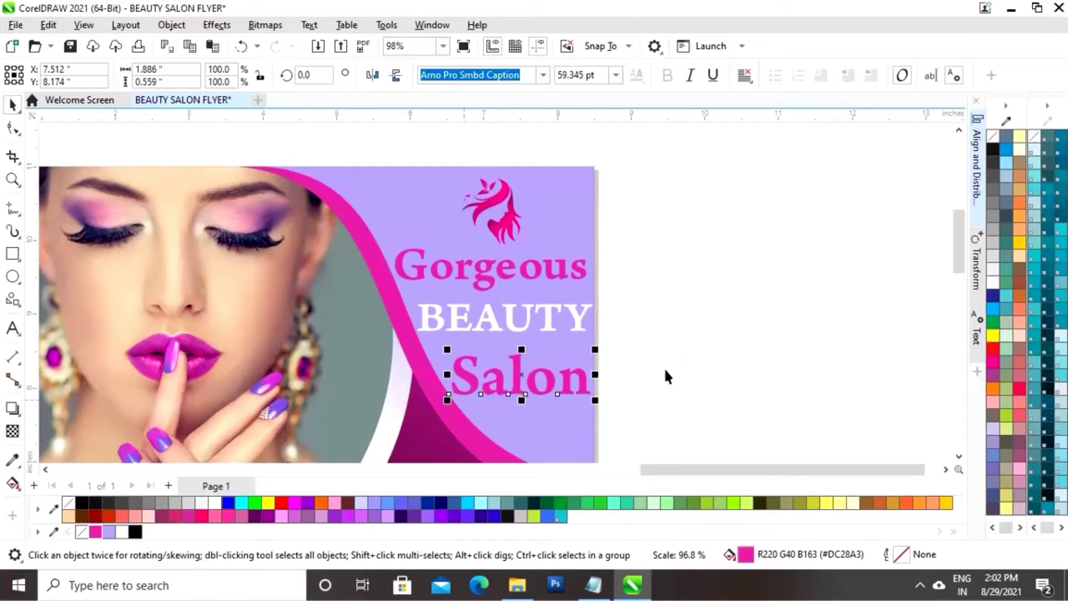
{"action": "left_click", "coordinate": [679, 363]}
{"action": "left_click", "coordinate": [550, 396]}
{"action": "key", "text": "Left"}
{"action": "left_click", "coordinate": [663, 359]}
{"action": "left_click", "coordinate": [551, 326]}
{"action": "key", "text": "Down"}
Distribute Gorgeous, BEAUTY and Salon evenly in the vertical direction
{"action": "left_click_drag", "start_coordinate": [637, 238], "coordinate": [593, 334]}
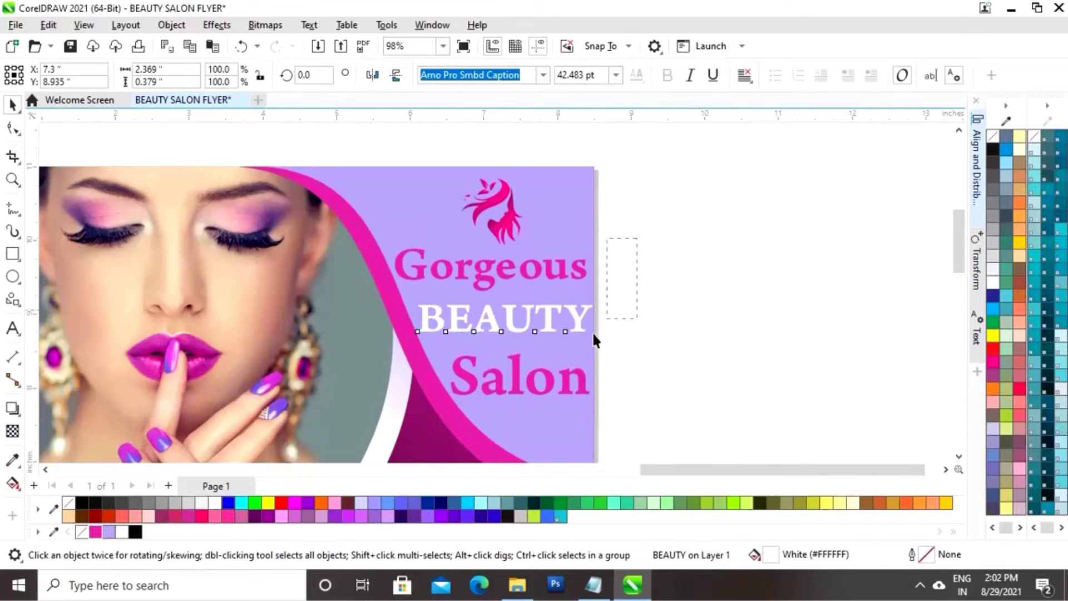
{"action": "left_click_drag", "start_coordinate": [352, 421], "coordinate": [353, 421]}
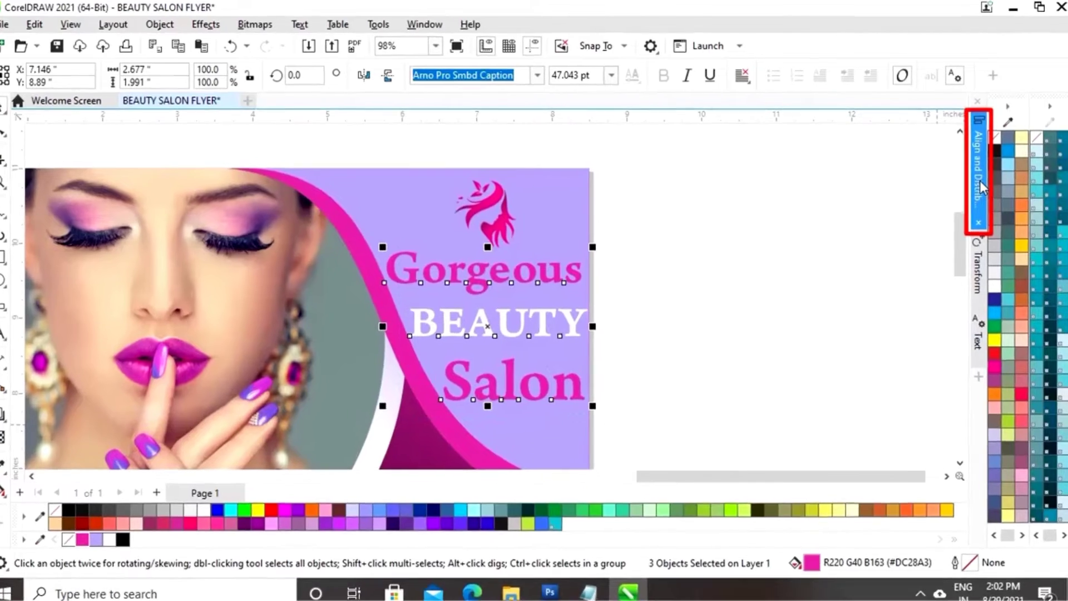
{"action": "left_click", "coordinate": [980, 187]}
{"action": "left_click", "coordinate": [865, 301]}
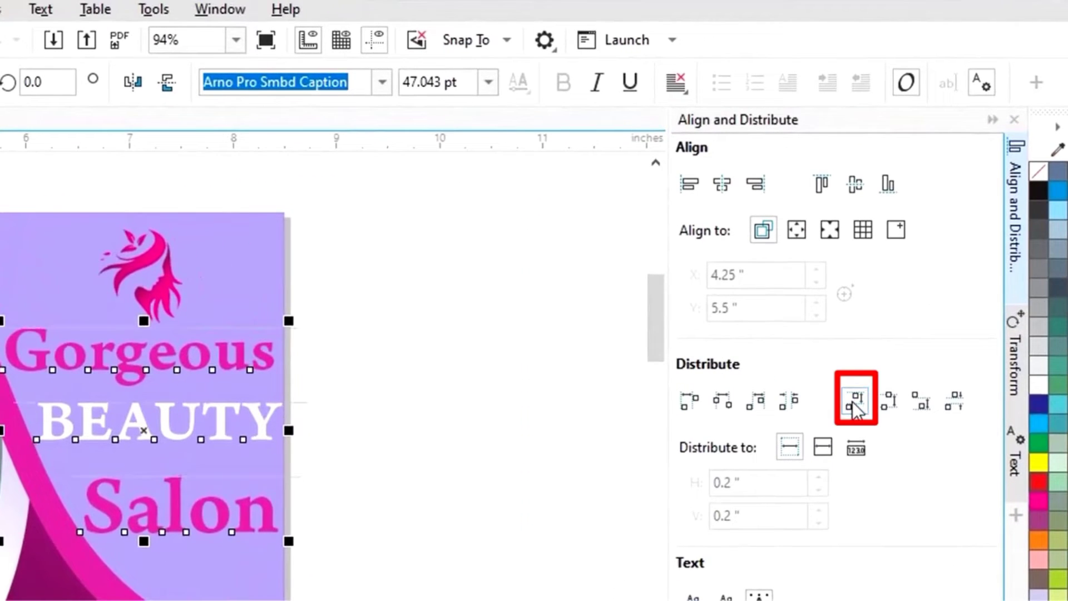
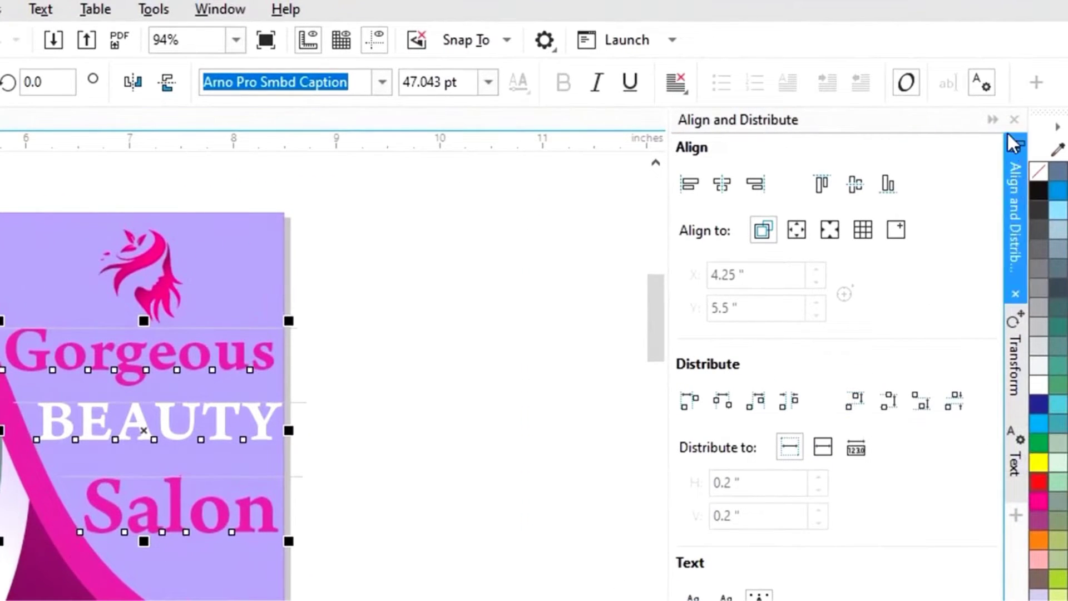
Shorten the pink wave curve and lavender top shape together so both end higher under the title
{"action": "left_click", "coordinate": [993, 119]}
{"action": "left_click", "coordinate": [636, 361]}
{"action": "key", "text": "F4"}
{"action": "left_click", "coordinate": [763, 265]}
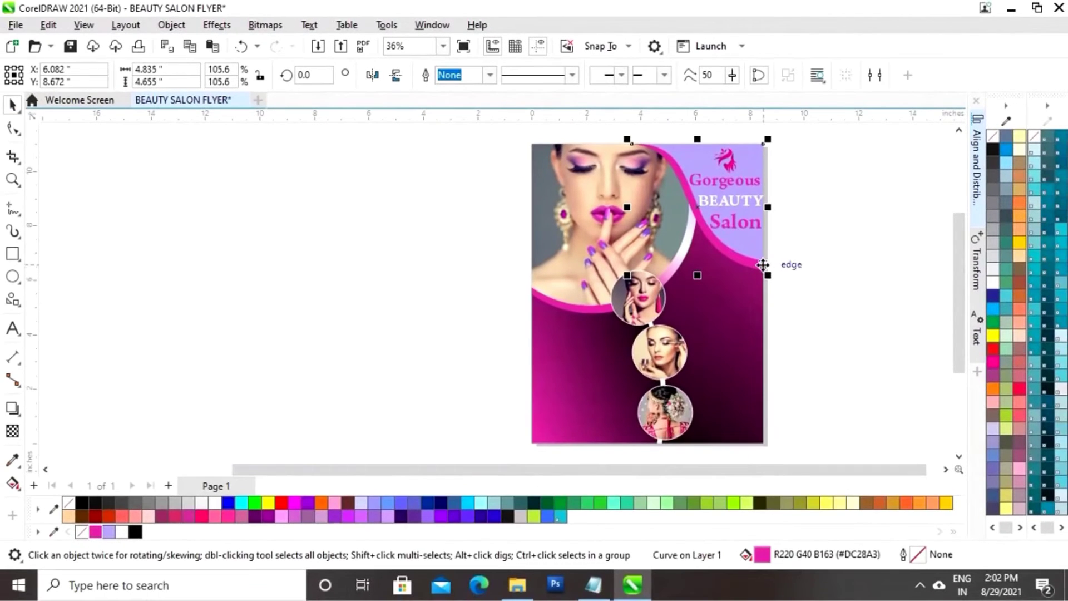
{"action": "left_click", "coordinate": [760, 254], "text": "shift"}
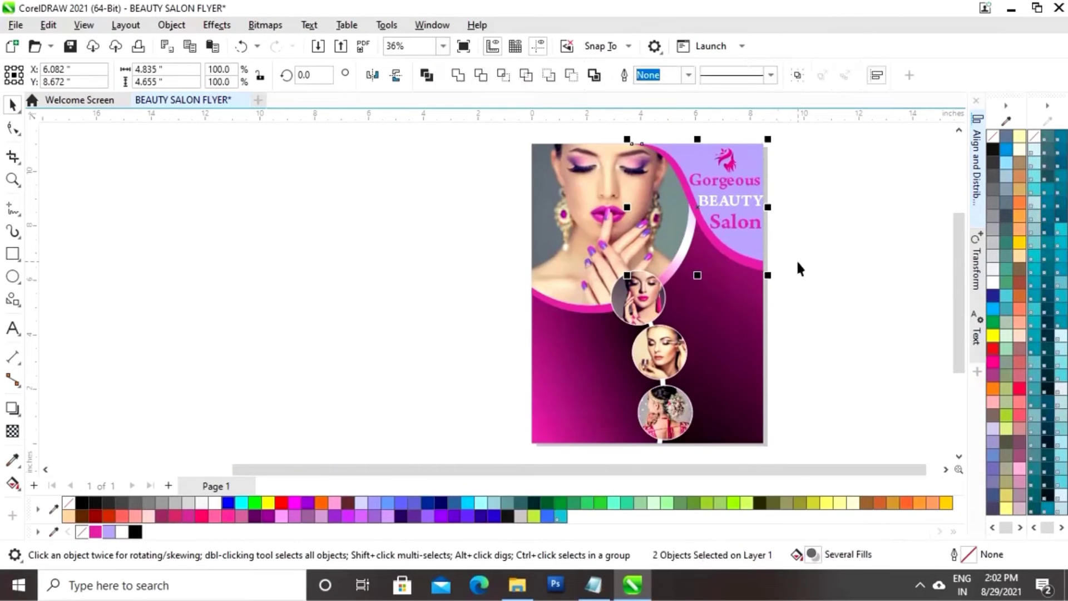
{"action": "left_click", "coordinate": [796, 260]}
{"action": "left_click", "coordinate": [760, 257]}
{"action": "left_click", "coordinate": [723, 265], "text": "shift"}
{"action": "left_click_drag", "start_coordinate": [699, 275], "coordinate": [699, 264]}
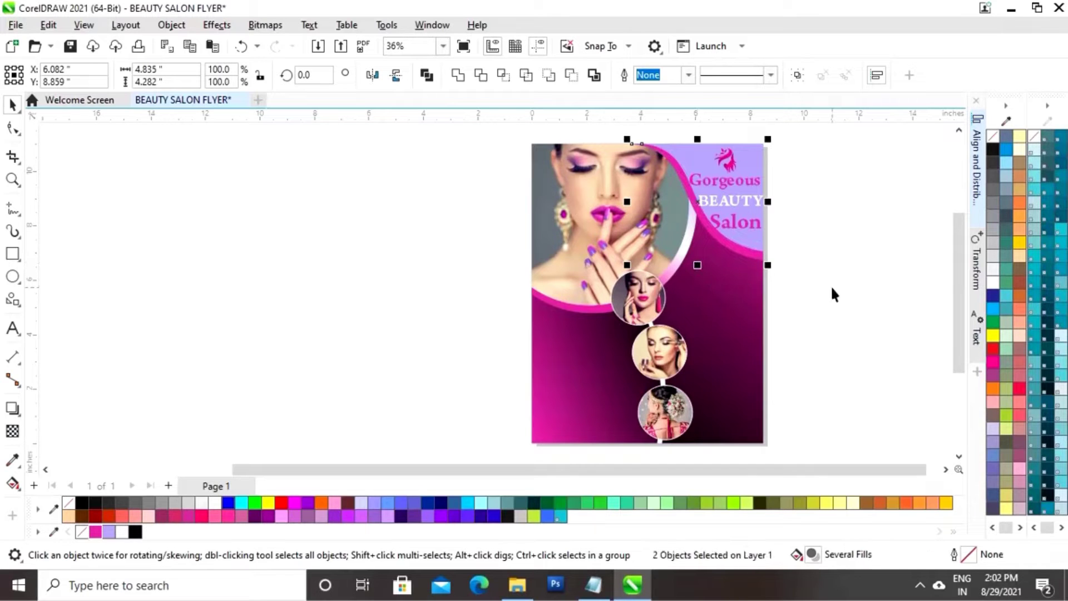
{"action": "left_click_drag", "start_coordinate": [699, 265], "coordinate": [692, 227]}
{"action": "left_click", "coordinate": [806, 177]}
{"action": "left_click", "coordinate": [829, 228]}
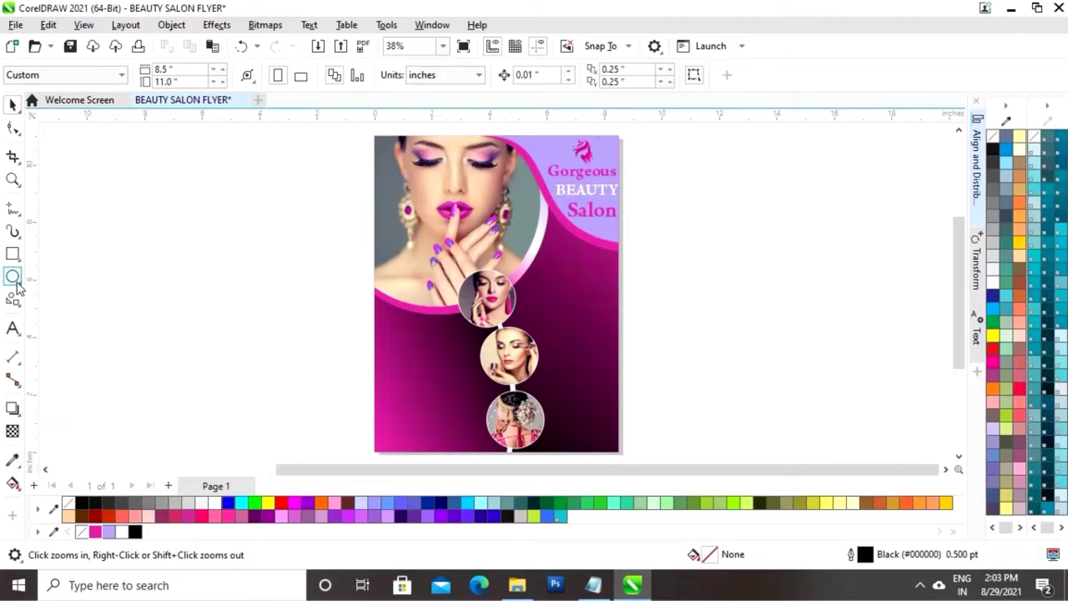
Draw an outlined circle beside the page and set its width to 3 inches
{"action": "left_click", "coordinate": [12, 279]}
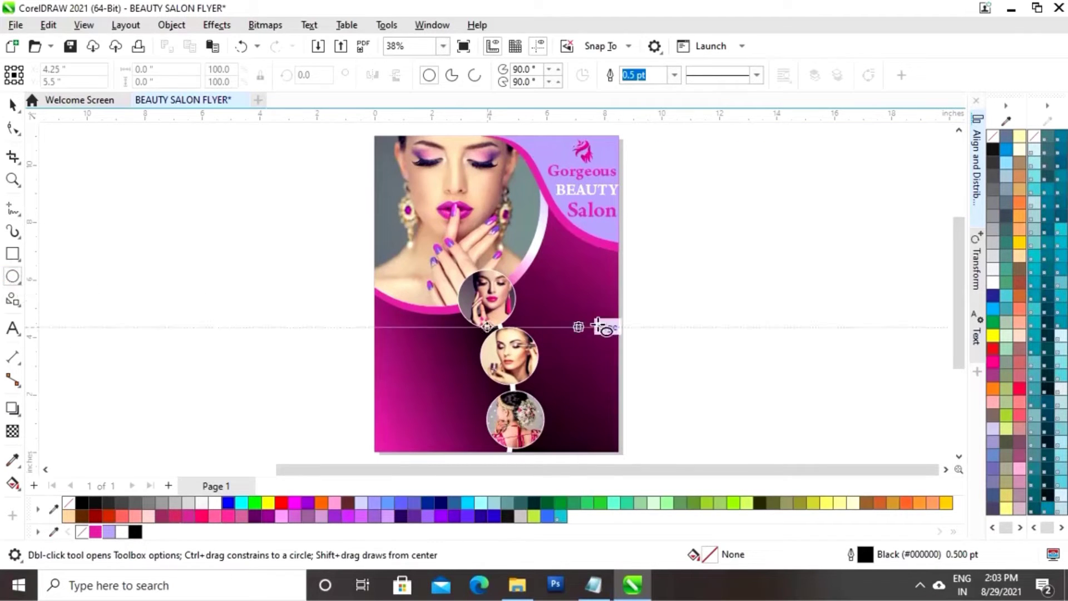
{"action": "left_click_drag", "start_coordinate": [675, 259], "coordinate": [762, 339]}
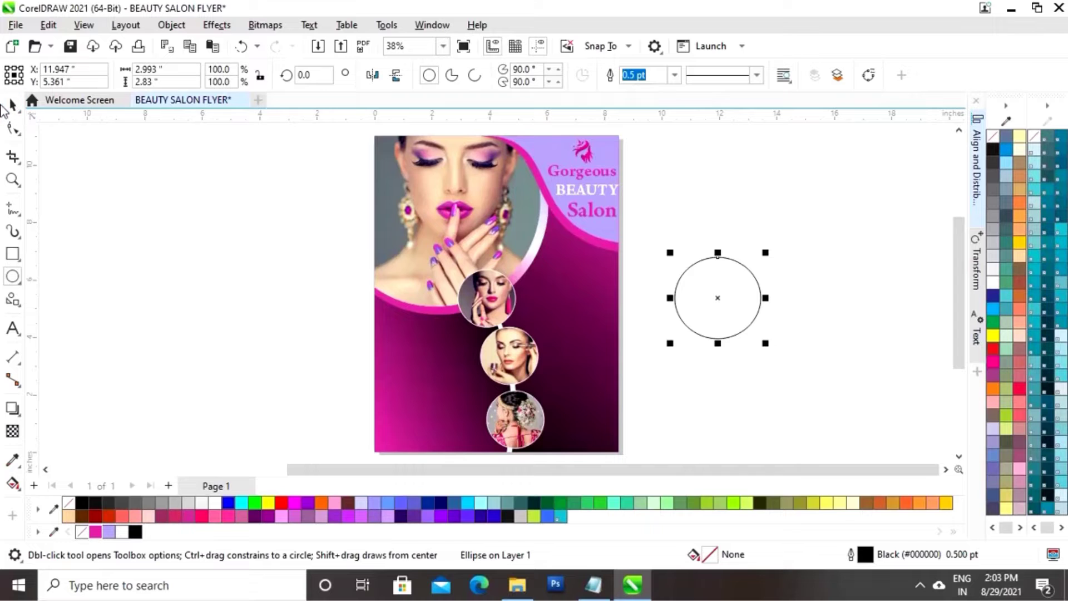
{"action": "left_click", "coordinate": [12, 105]}
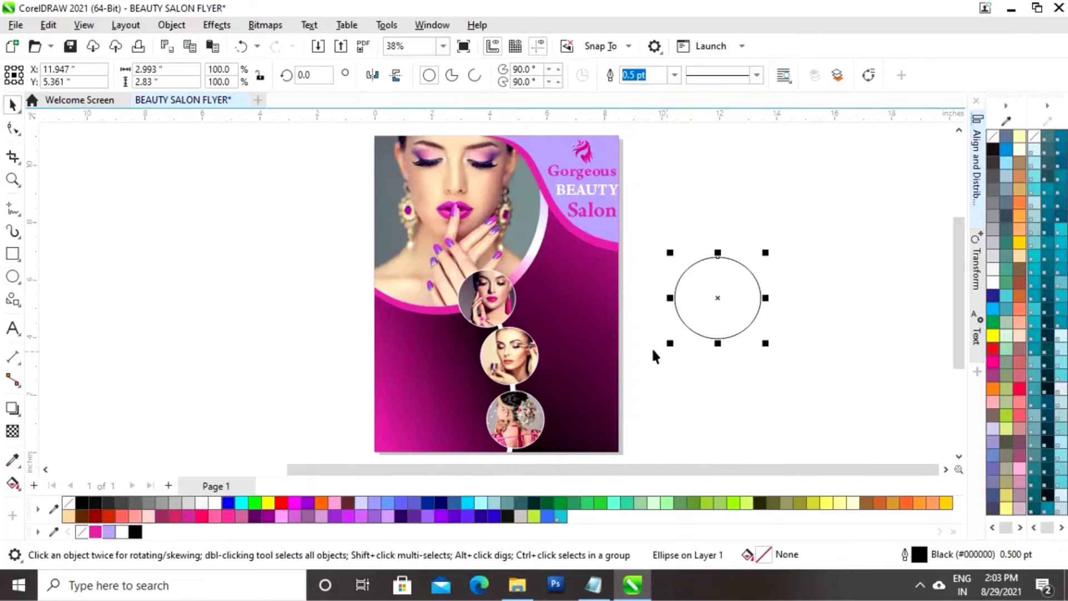
{"action": "left_click_drag", "start_coordinate": [163, 70], "coordinate": [104, 70]}
{"action": "type", "text": "3"}
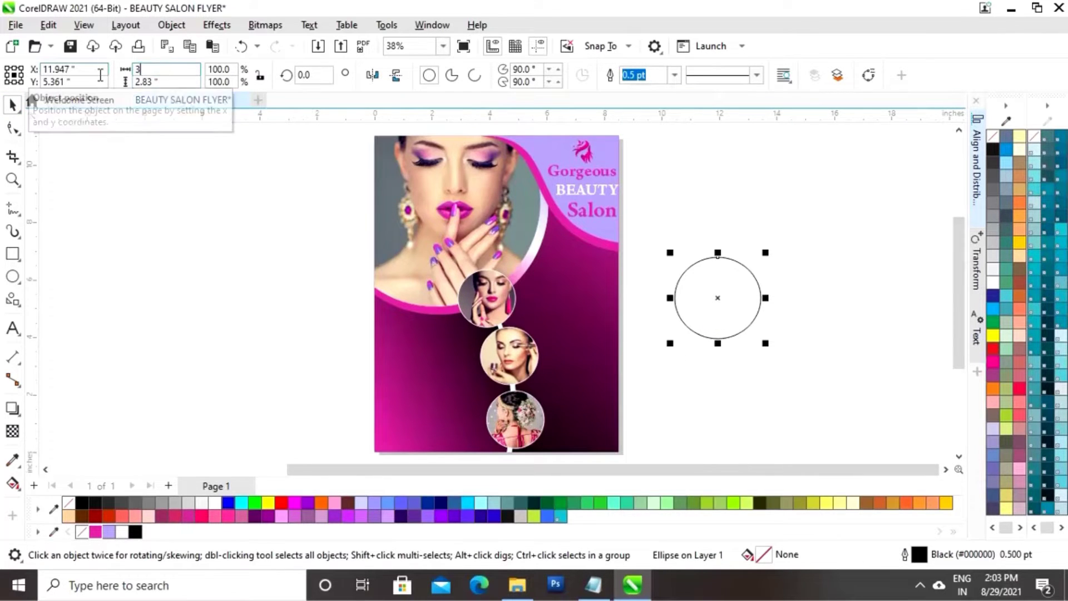
{"action": "key", "text": "Return"}
Move the circle onto the flyer's right edge below Salon and resize it to about 2.4 inches
{"action": "left_click", "coordinate": [765, 364]}
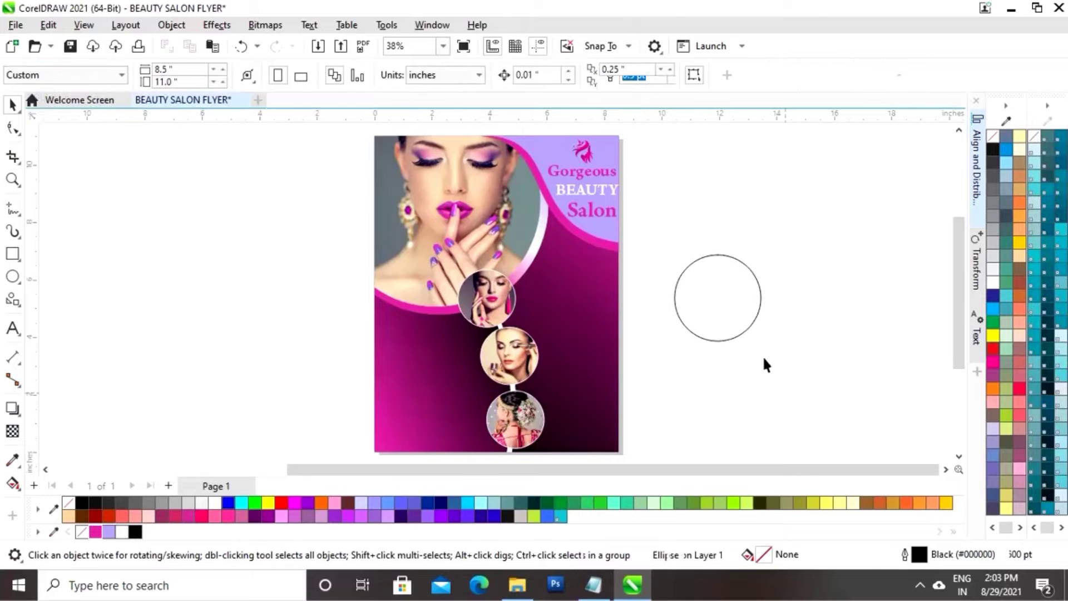
{"action": "left_click", "coordinate": [744, 323]}
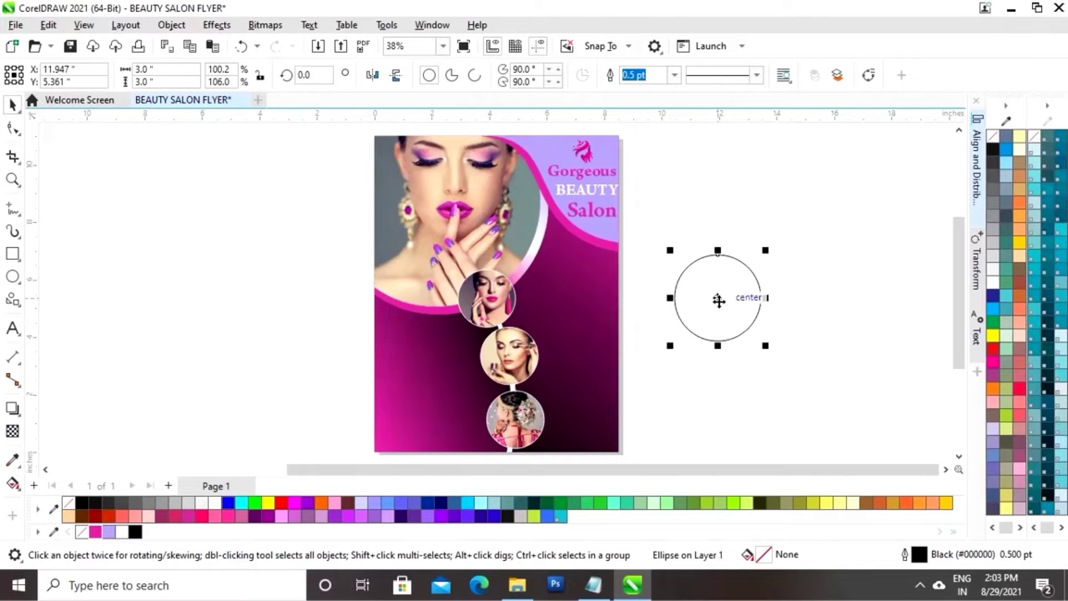
{"action": "left_click_drag", "start_coordinate": [715, 299], "coordinate": [586, 266]}
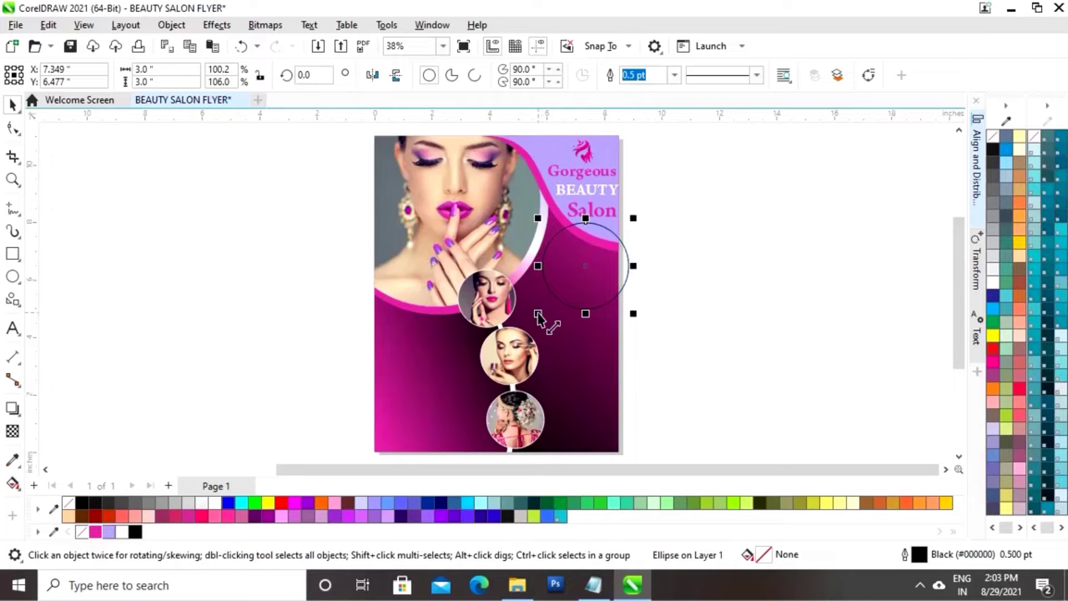
{"action": "left_click_drag", "start_coordinate": [540, 310], "coordinate": [568, 295]}
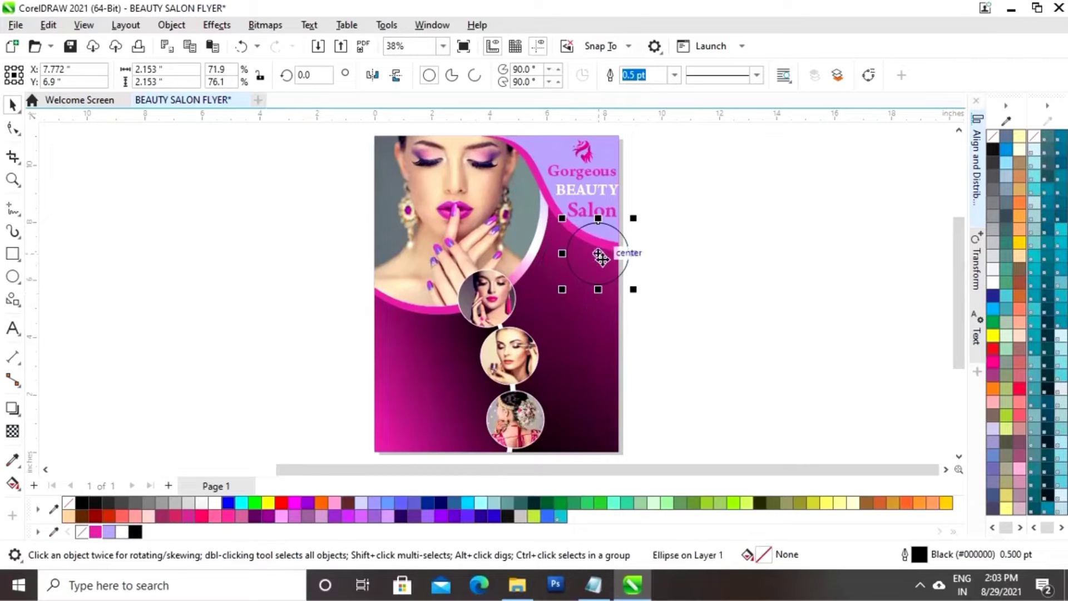
{"action": "mouse_move", "coordinate": [601, 256]}
{"action": "left_mouse_down"}
{"action": "mouse_move", "coordinate": [587, 270]}
{"action": "mouse_move", "coordinate": [595, 261]}
{"action": "left_mouse_up"}
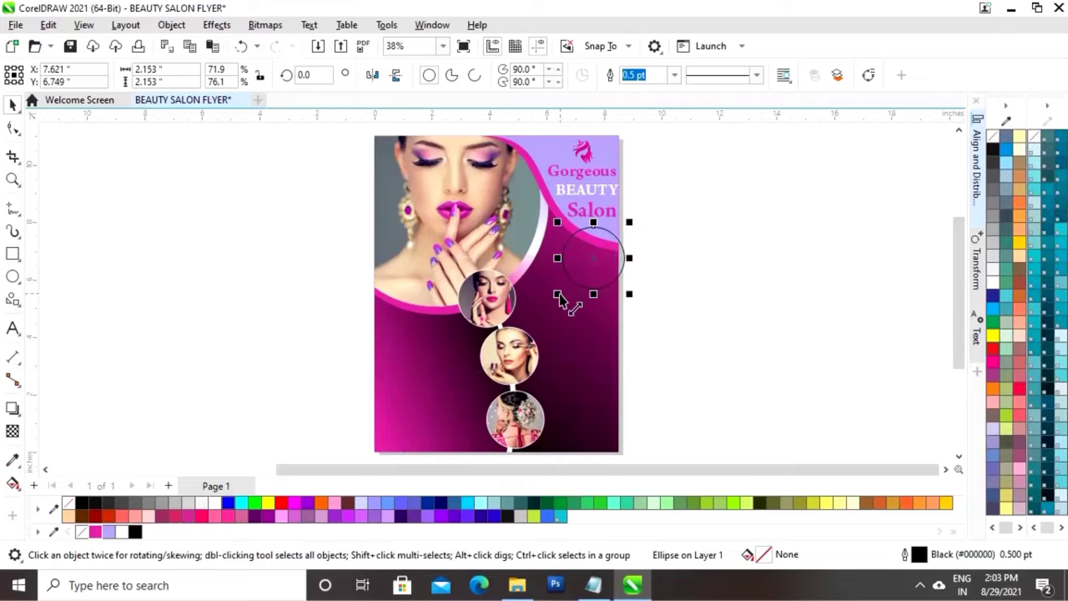
{"action": "key", "text": "z"}
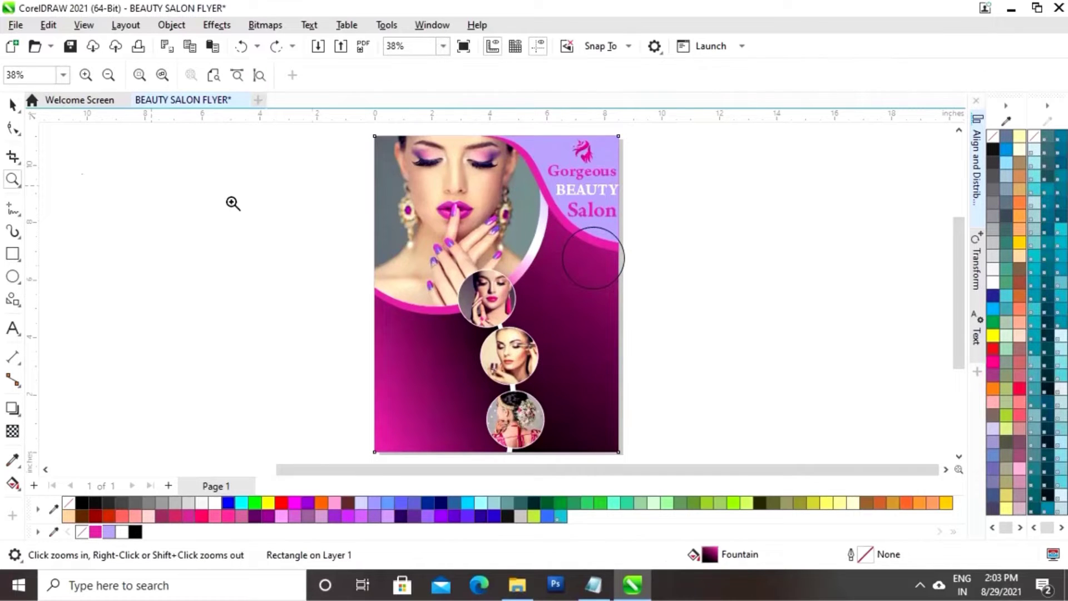
{"action": "left_click", "coordinate": [13, 105]}
{"action": "key", "text": "Escape"}
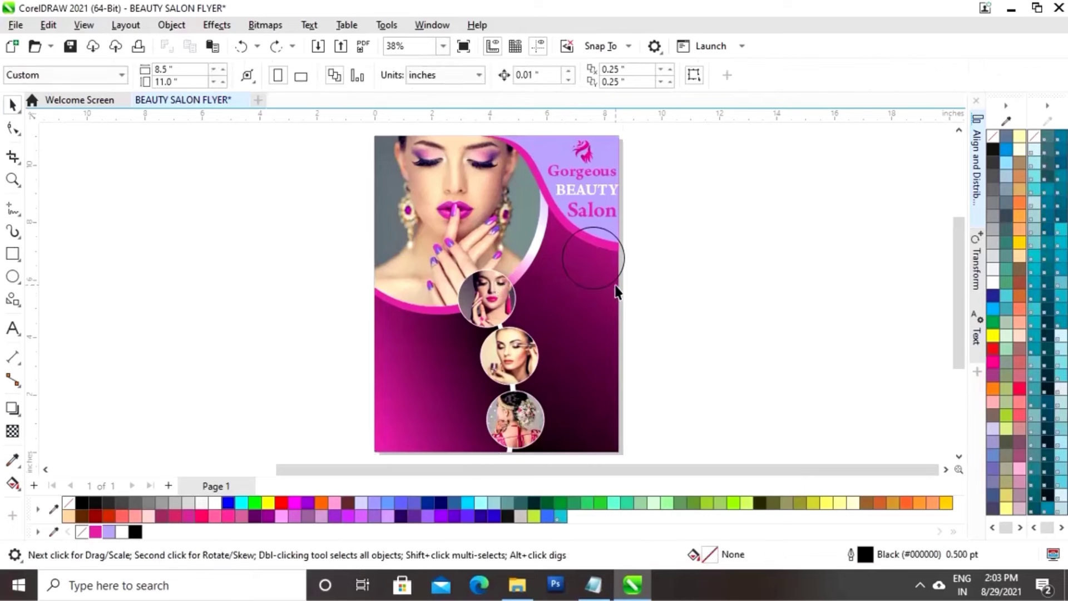
{"action": "left_click", "coordinate": [586, 288]}
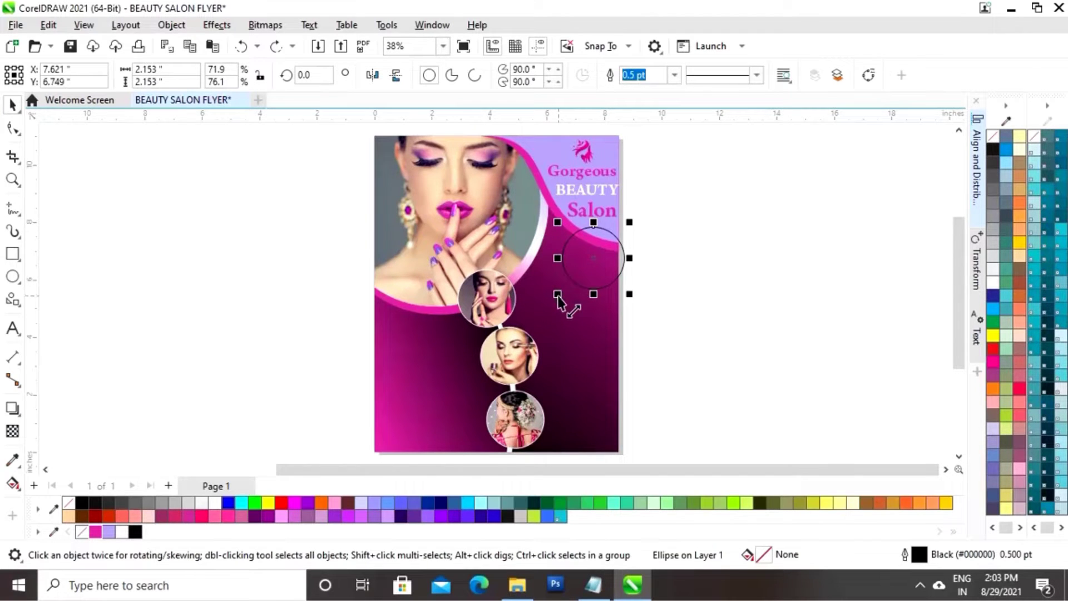
{"action": "left_click_drag", "start_coordinate": [559, 298], "coordinate": [553, 309]}
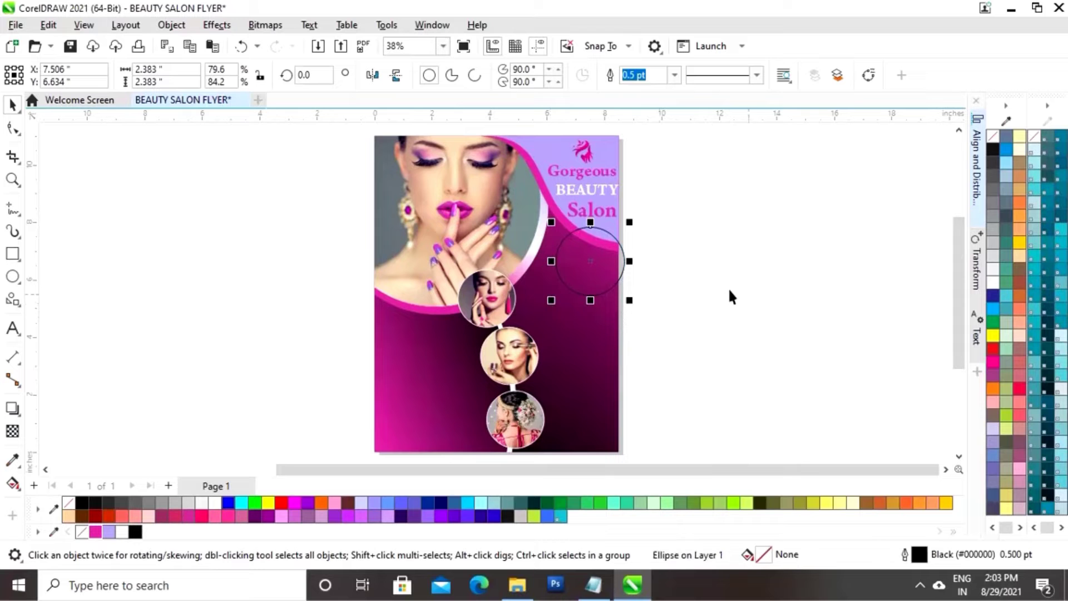
{"action": "left_click", "coordinate": [610, 359], "text": "shift"}
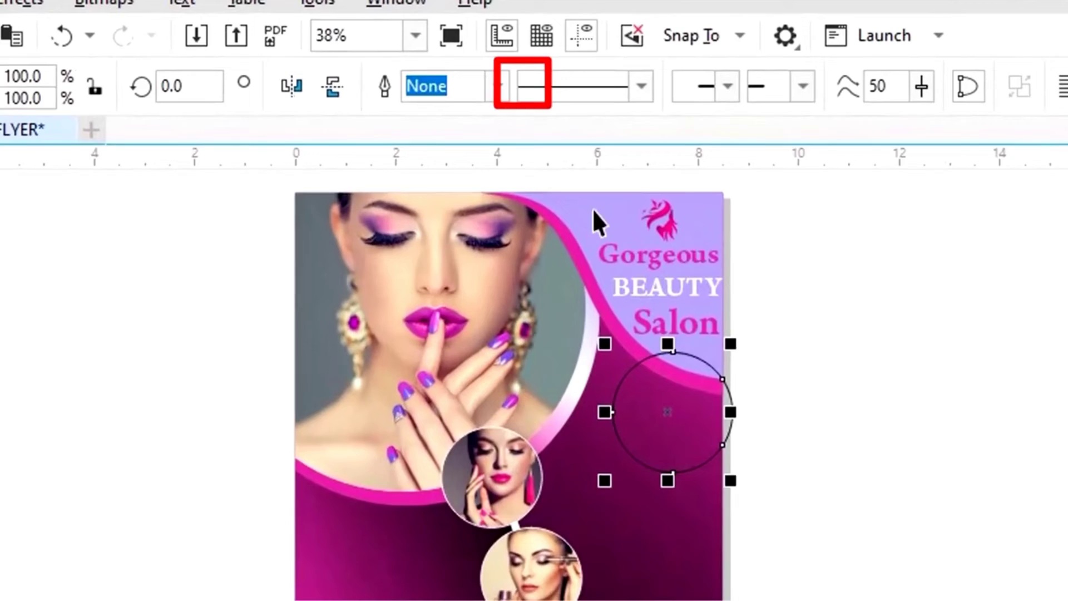
Fill the circle-shaped curve on the flyer's right edge with white, undoing an accidental resize
{"action": "left_click", "coordinate": [844, 431]}
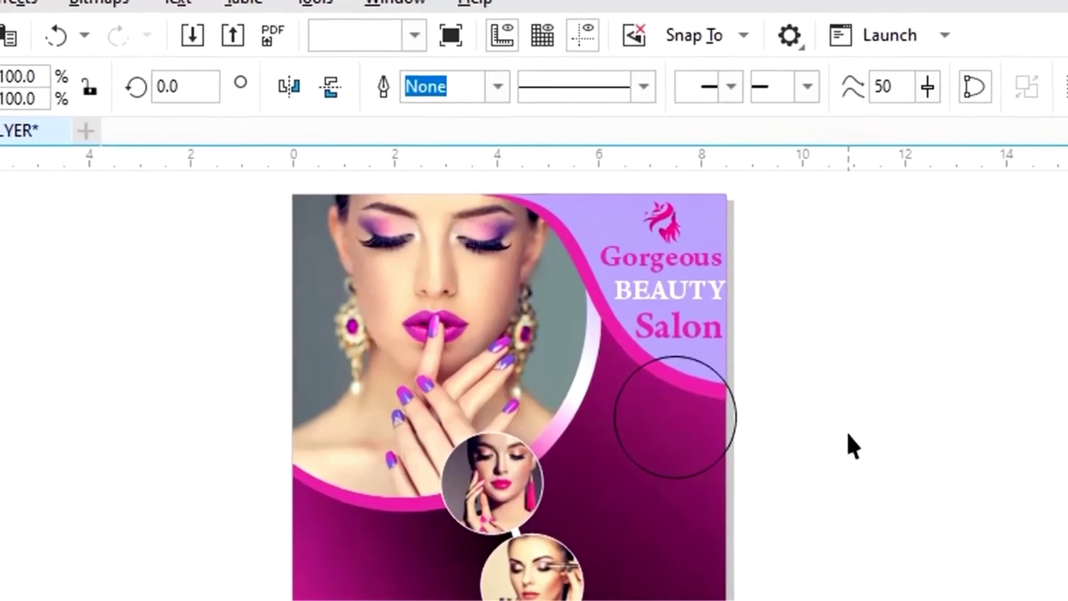
{"action": "left_click", "coordinate": [732, 424]}
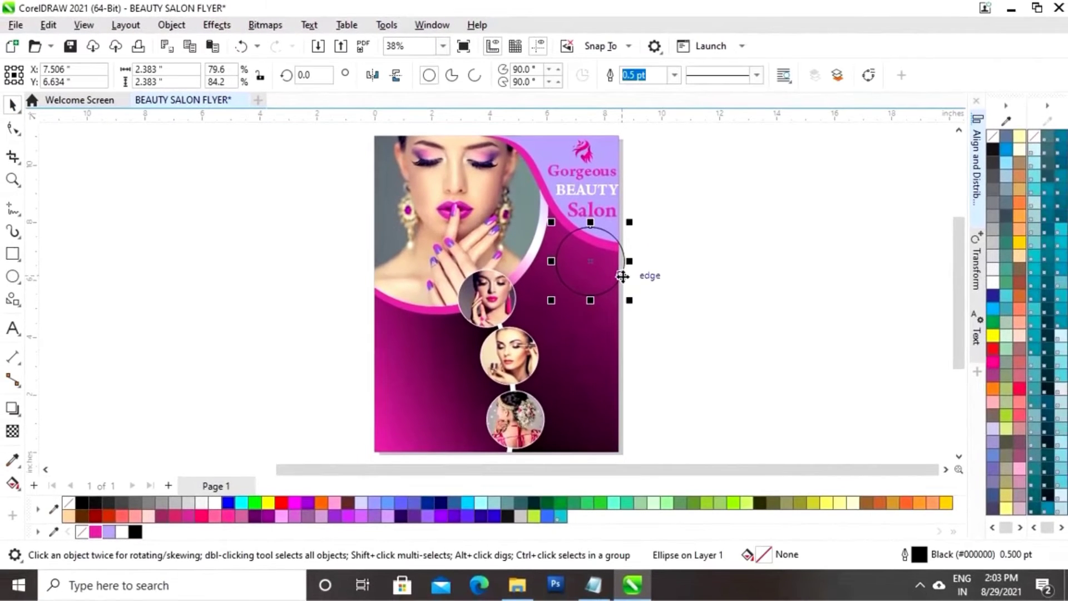
{"action": "left_click", "coordinate": [636, 315]}
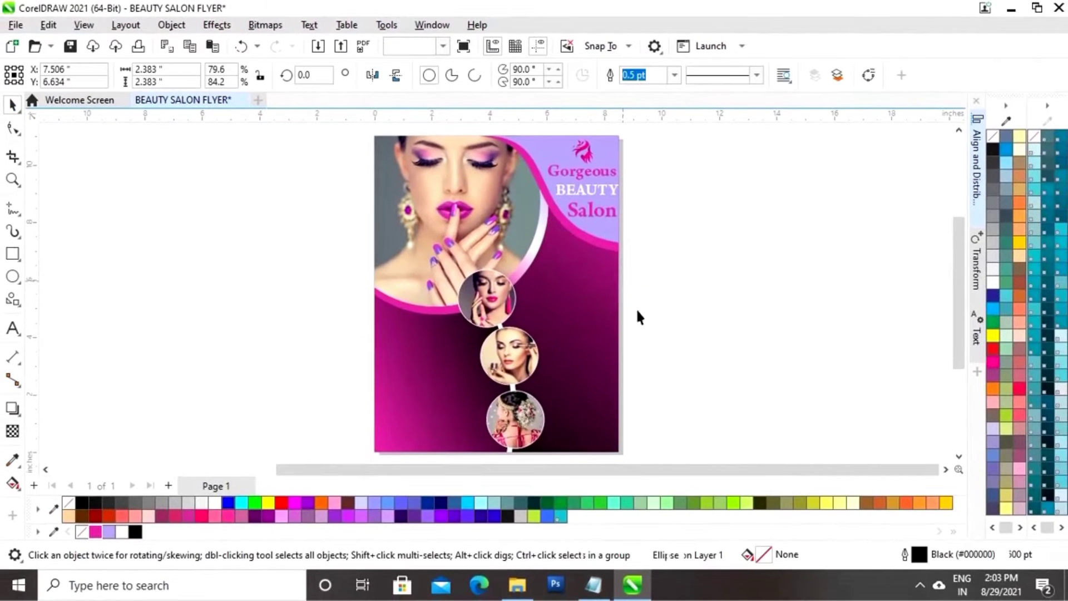
{"action": "left_click", "coordinate": [603, 281]}
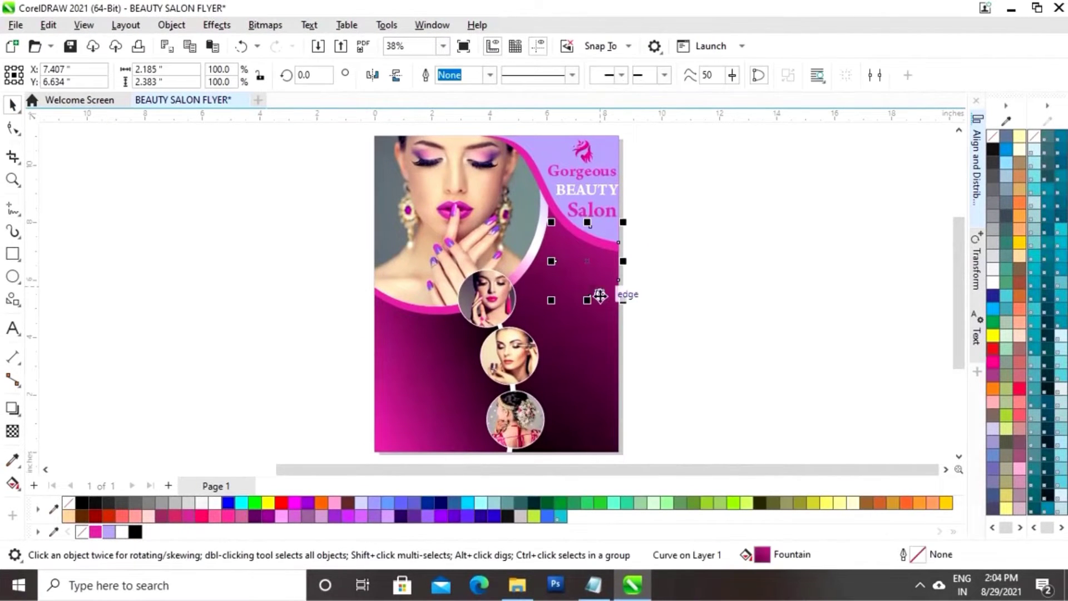
{"action": "left_click", "coordinate": [121, 532]}
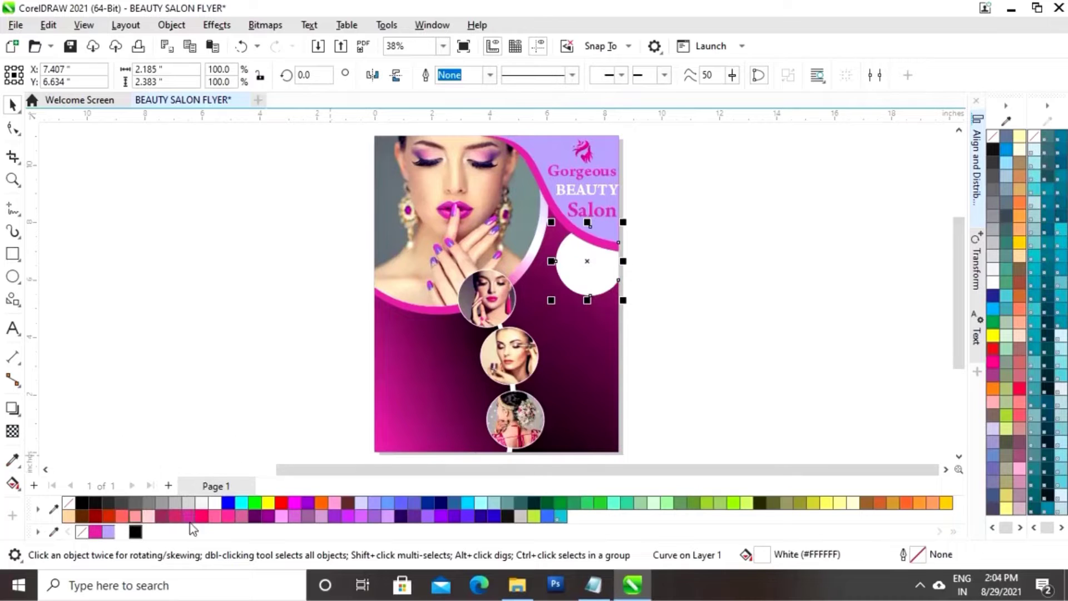
{"action": "left_click", "coordinate": [708, 269]}
{"action": "left_click", "coordinate": [581, 281]}
{"action": "left_click_drag", "start_coordinate": [552, 301], "coordinate": [552, 305]}
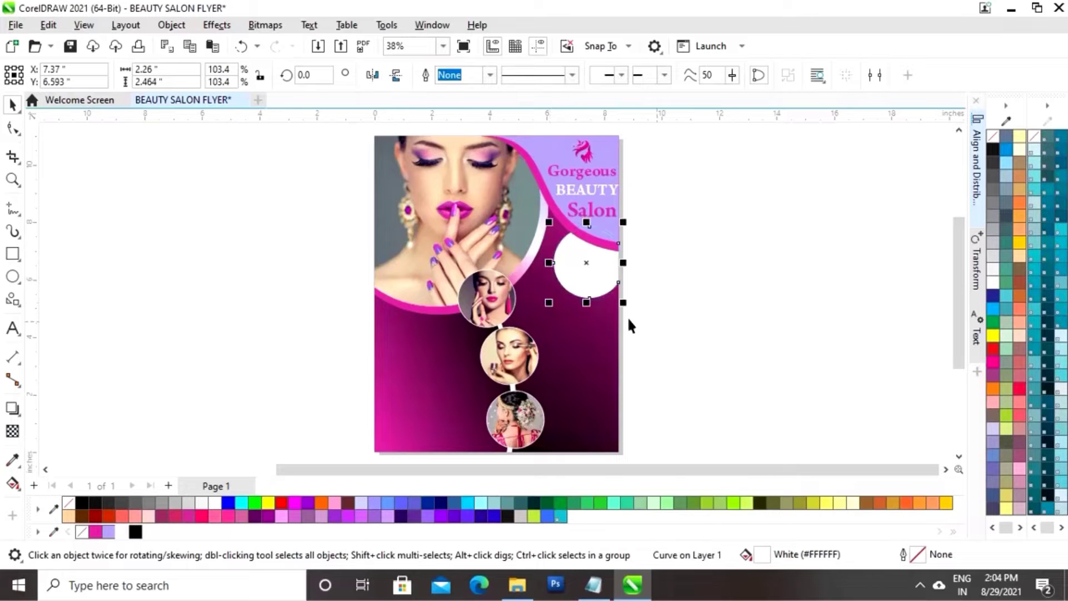
{"action": "key", "text": "ctrl+z"}
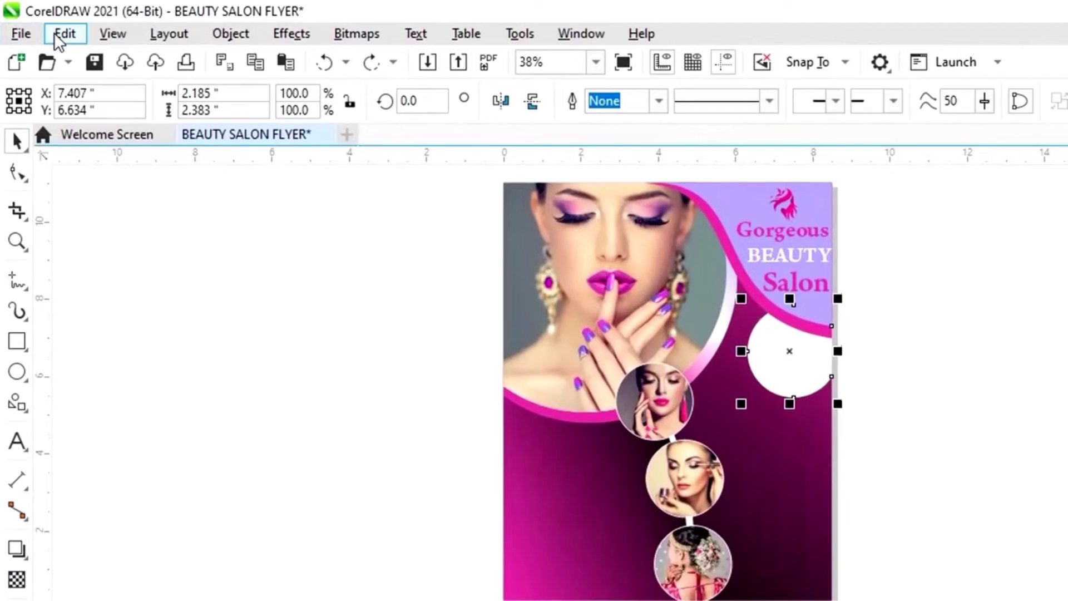
Copy the pink gradient fill from another object onto the edge circle
{"action": "left_click", "coordinate": [45, 25]}
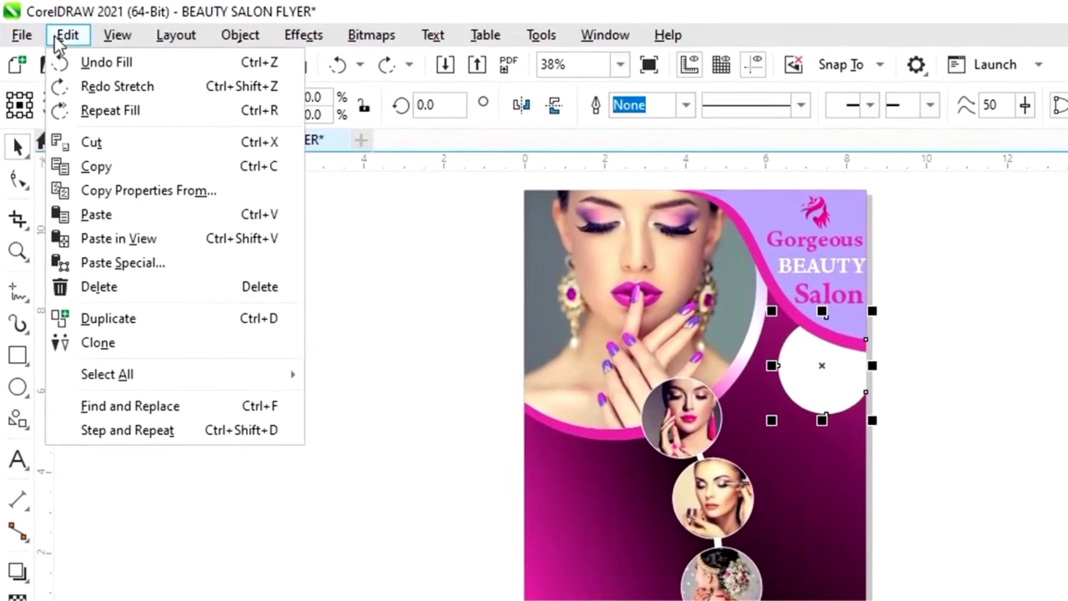
{"action": "left_click", "coordinate": [114, 192]}
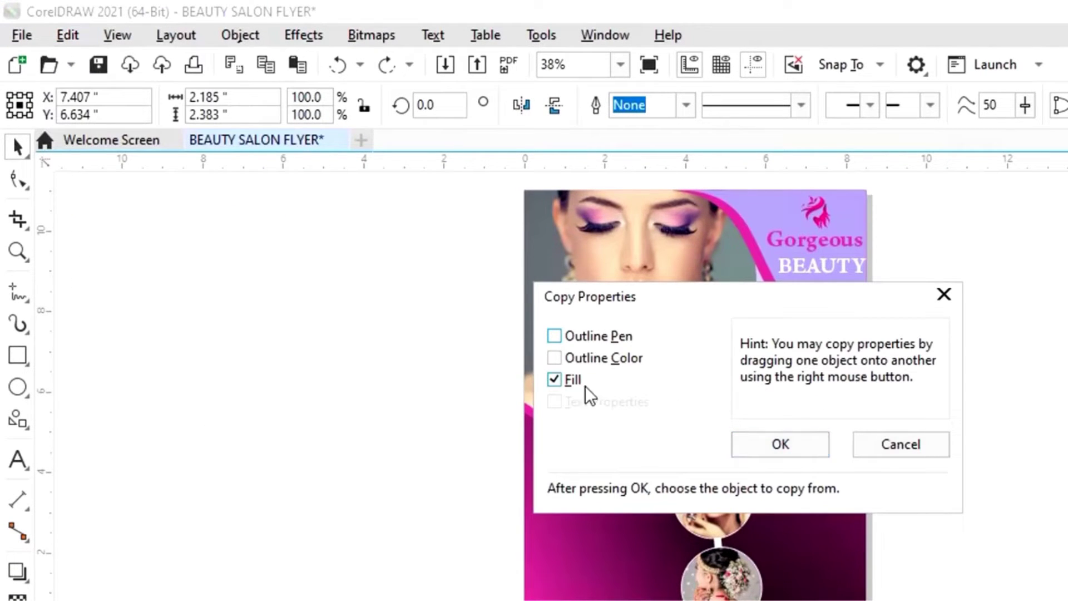
{"action": "left_click", "coordinate": [779, 448]}
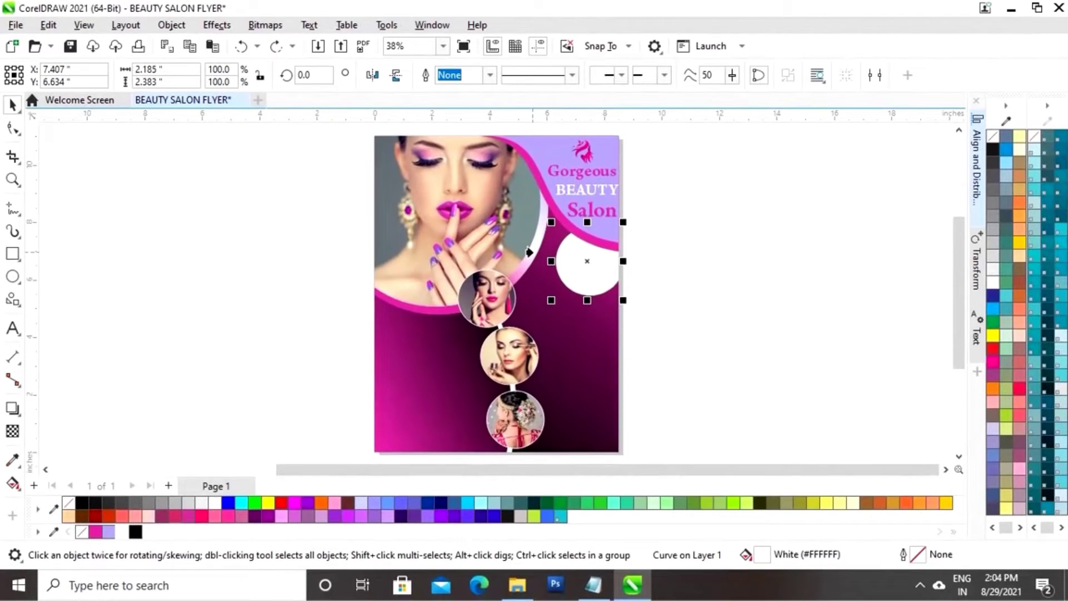
{"action": "left_click", "coordinate": [727, 358]}
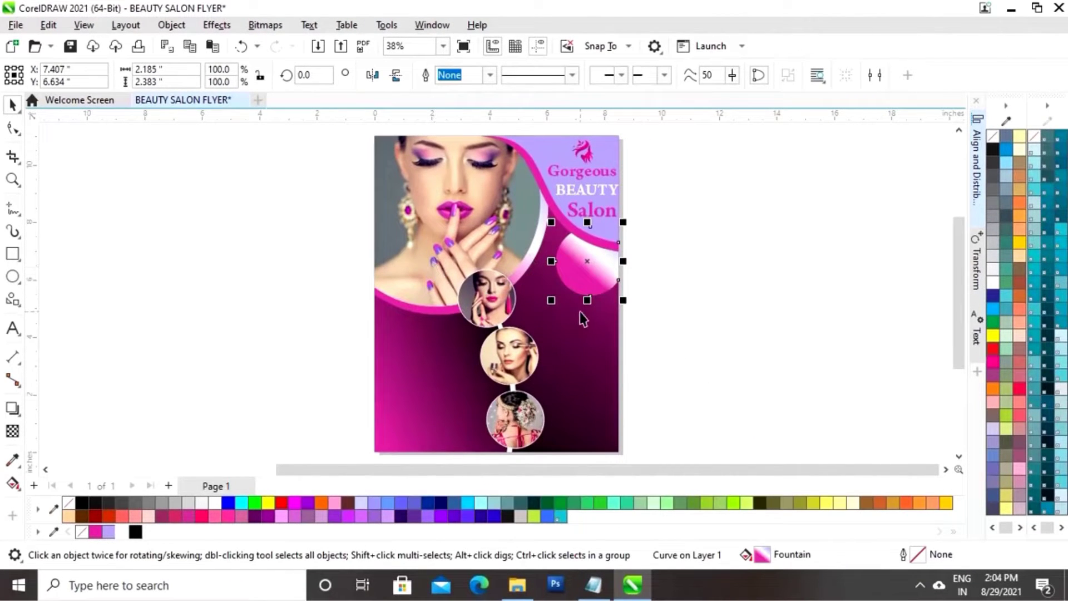
Re-angle the circle's pink-to-white gradient and reposition its end point
{"action": "left_click", "coordinate": [12, 483]}
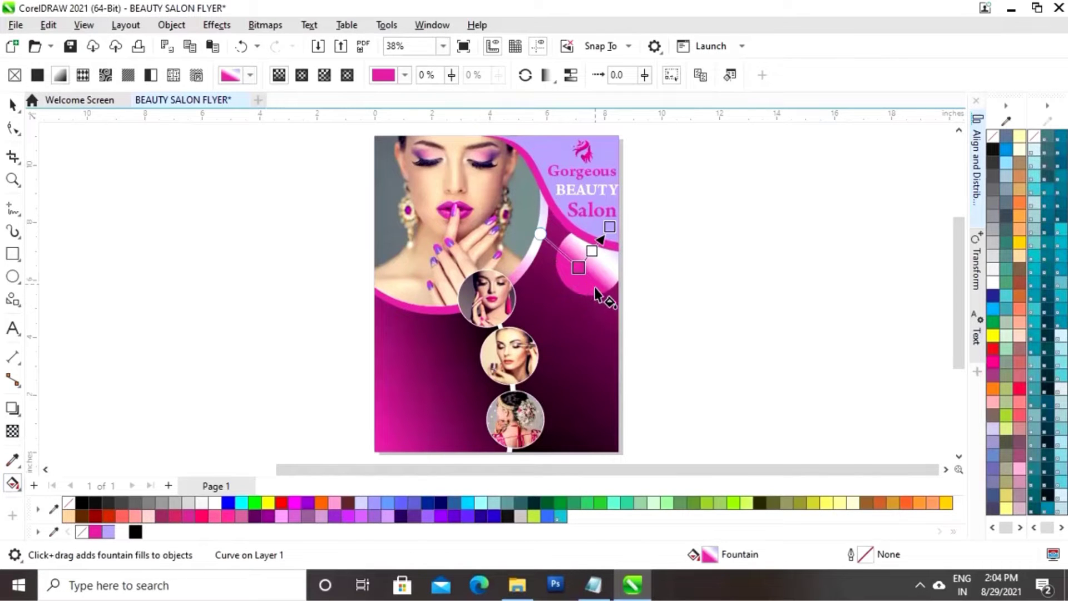
{"action": "left_click_drag", "start_coordinate": [579, 266], "coordinate": [573, 280]}
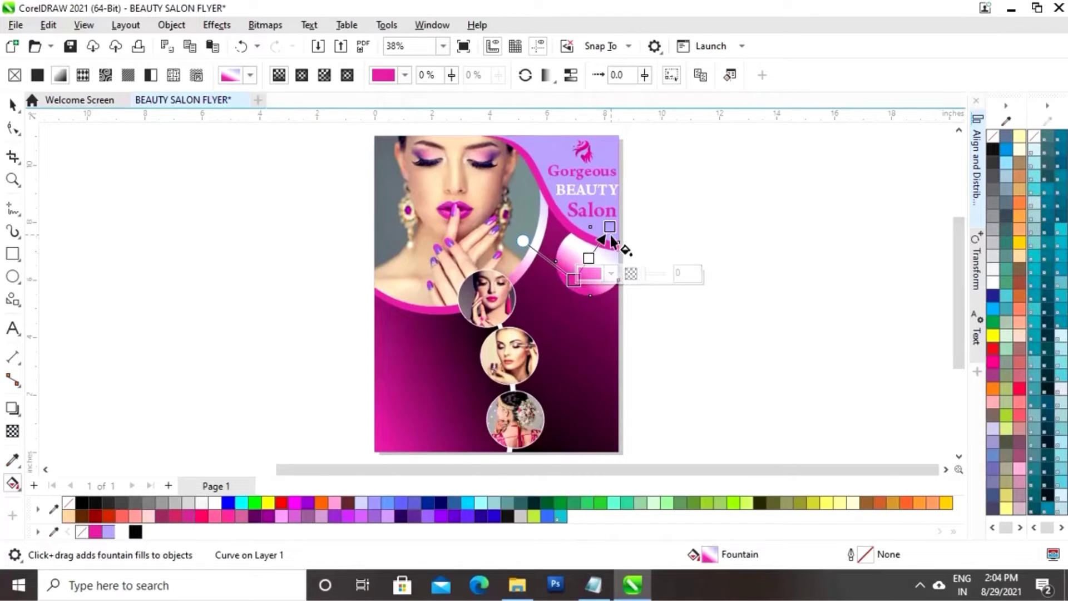
{"action": "left_click_drag", "start_coordinate": [610, 227], "coordinate": [596, 234]}
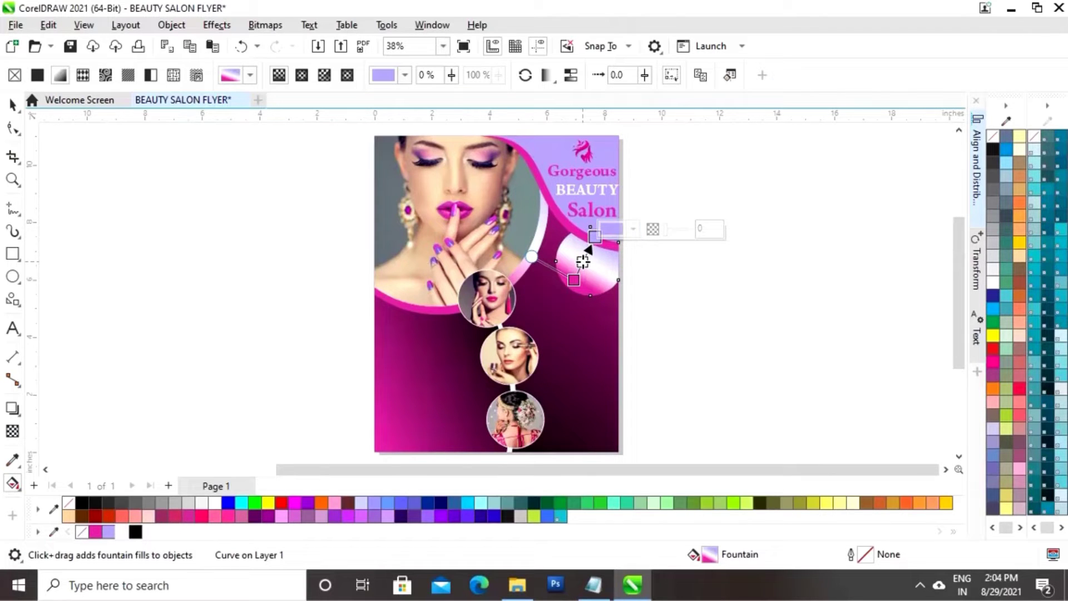
{"action": "left_click", "coordinate": [583, 261]}
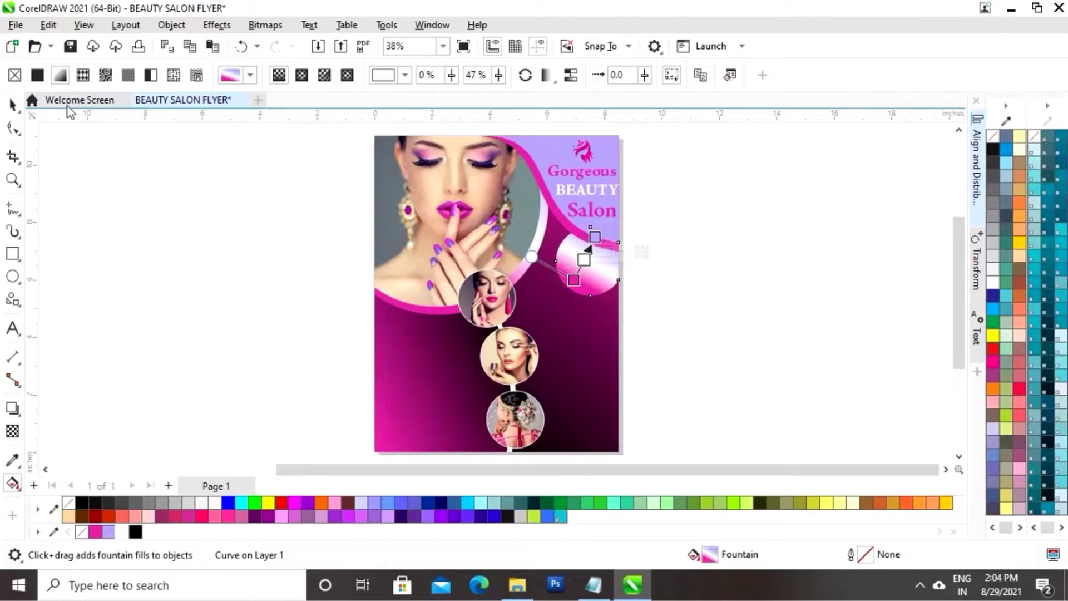
{"action": "left_click", "coordinate": [12, 105]}
{"action": "left_click", "coordinate": [710, 242]}
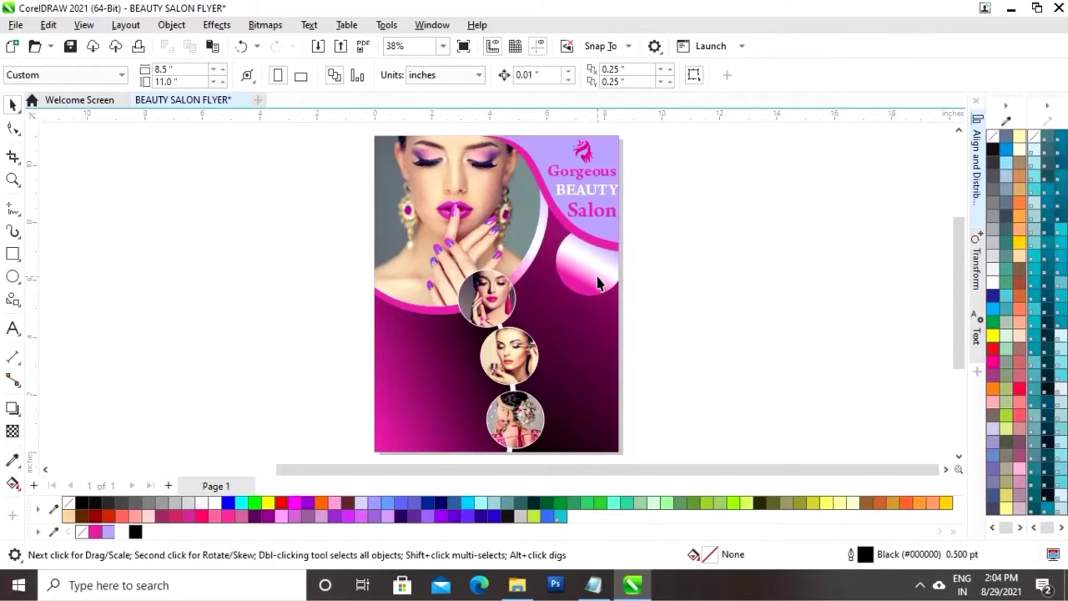
Enlarge the gradient circle slightly and fill it solid white
{"action": "left_click", "coordinate": [596, 276]}
{"action": "left_click_drag", "start_coordinate": [554, 301], "coordinate": [551, 295]}
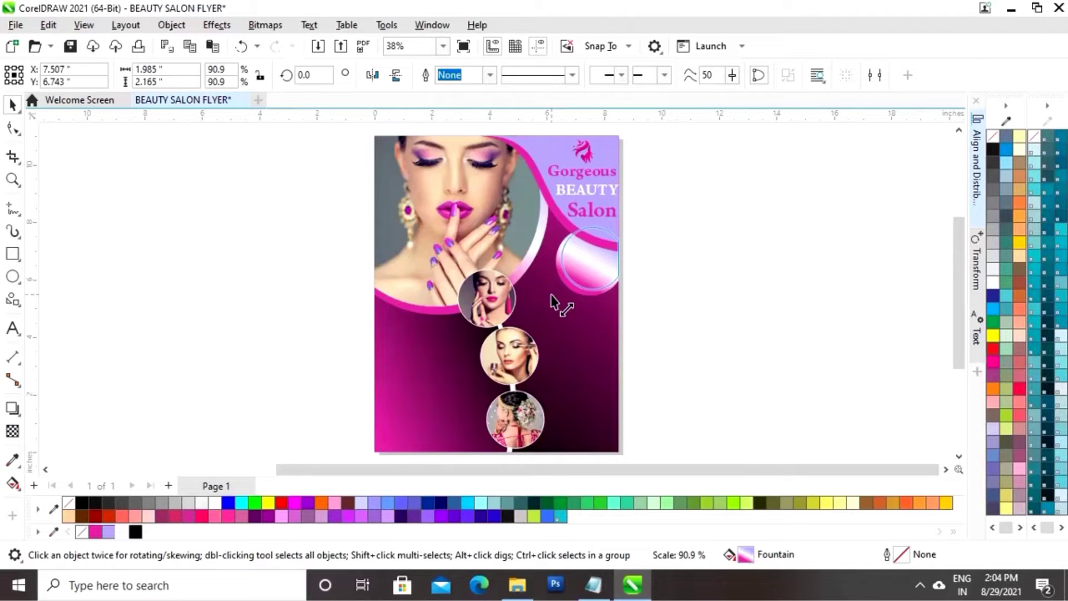
{"action": "left_click_drag", "start_coordinate": [551, 295], "coordinate": [550, 296]}
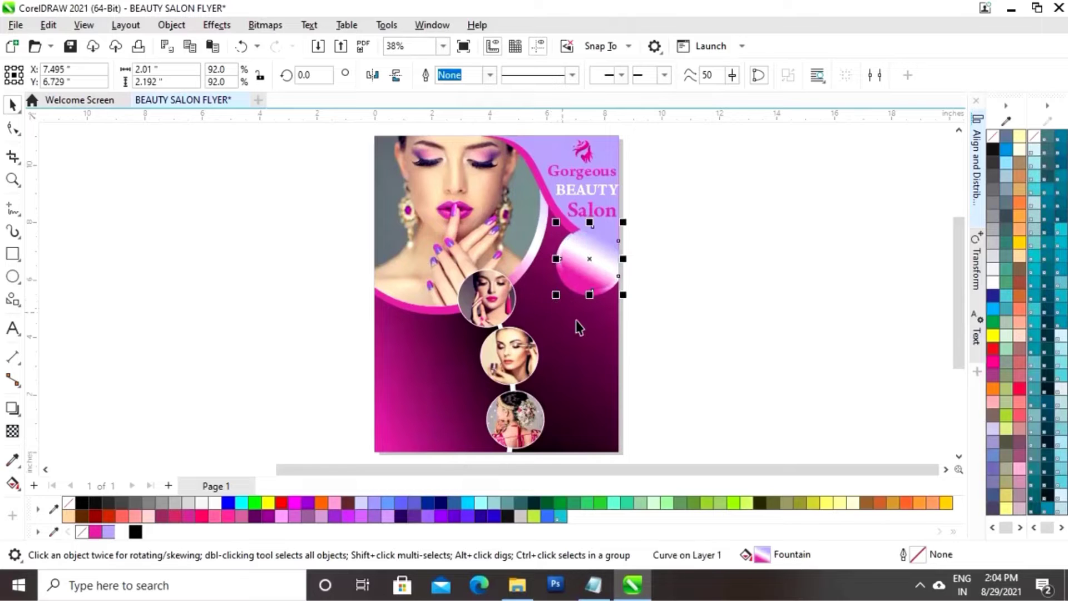
{"action": "left_click", "coordinate": [123, 531]}
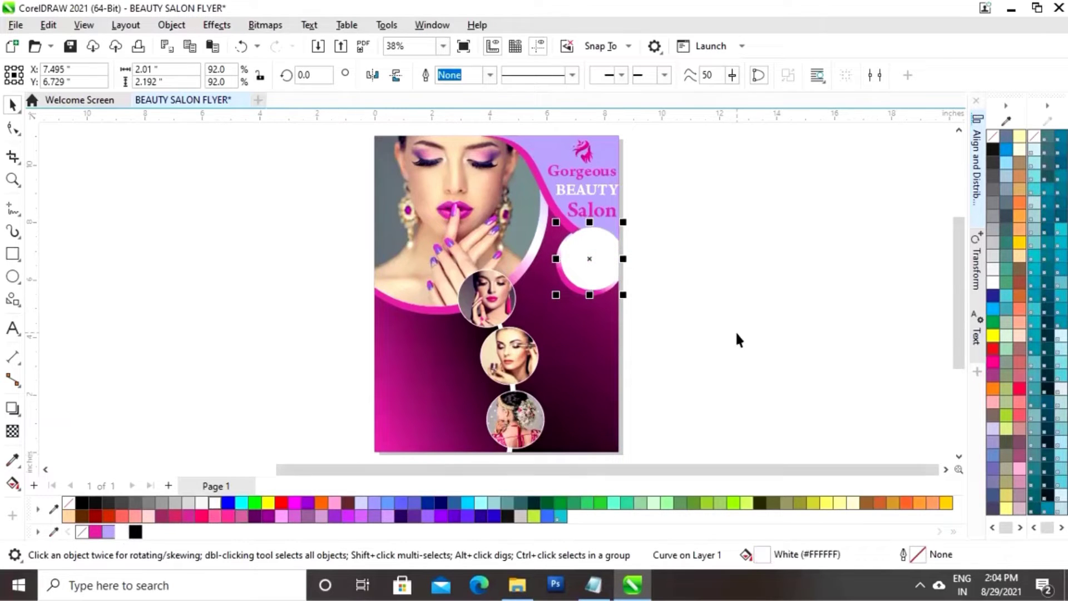
Send the white circle back one layer and enlarge it slightly, leaving a thin pink ring
{"action": "left_click", "coordinate": [697, 287]}
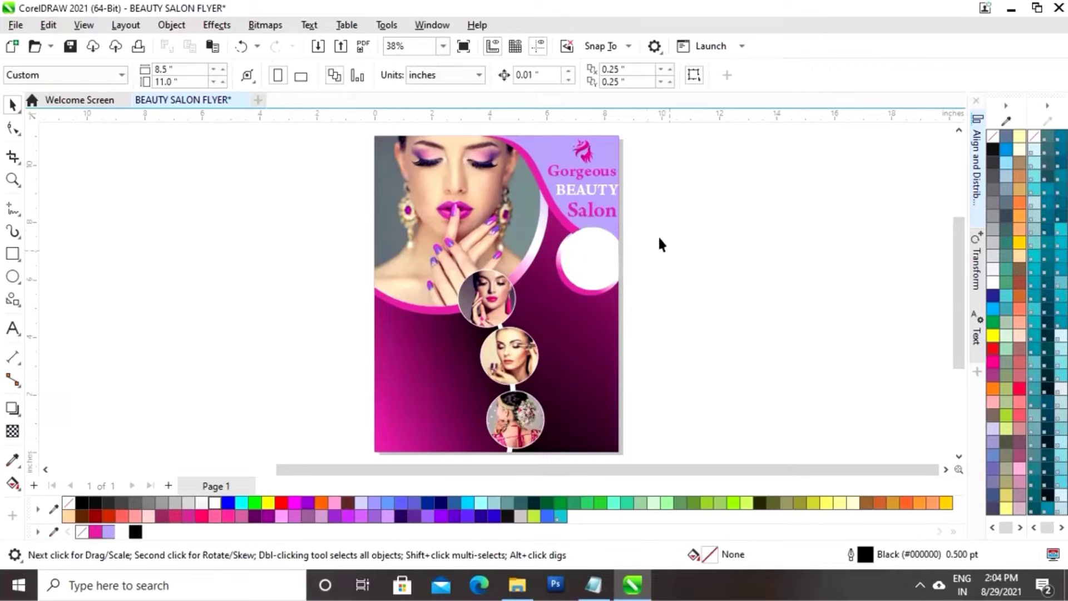
{"action": "left_click", "coordinate": [599, 277]}
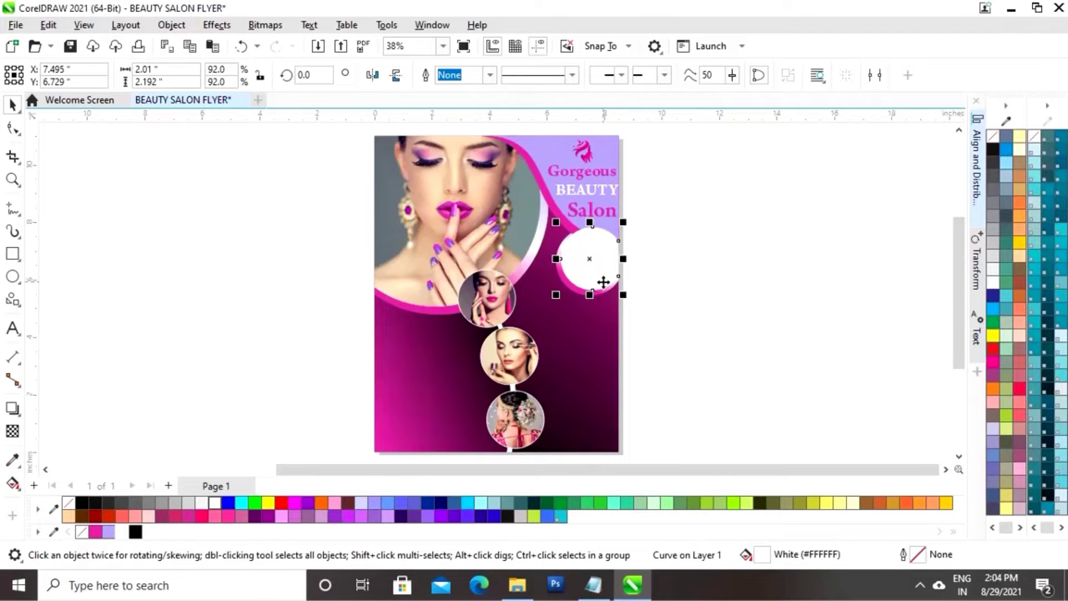
{"action": "key", "text": "ctrl+Page_Down"}
{"action": "left_click", "coordinate": [755, 265]}
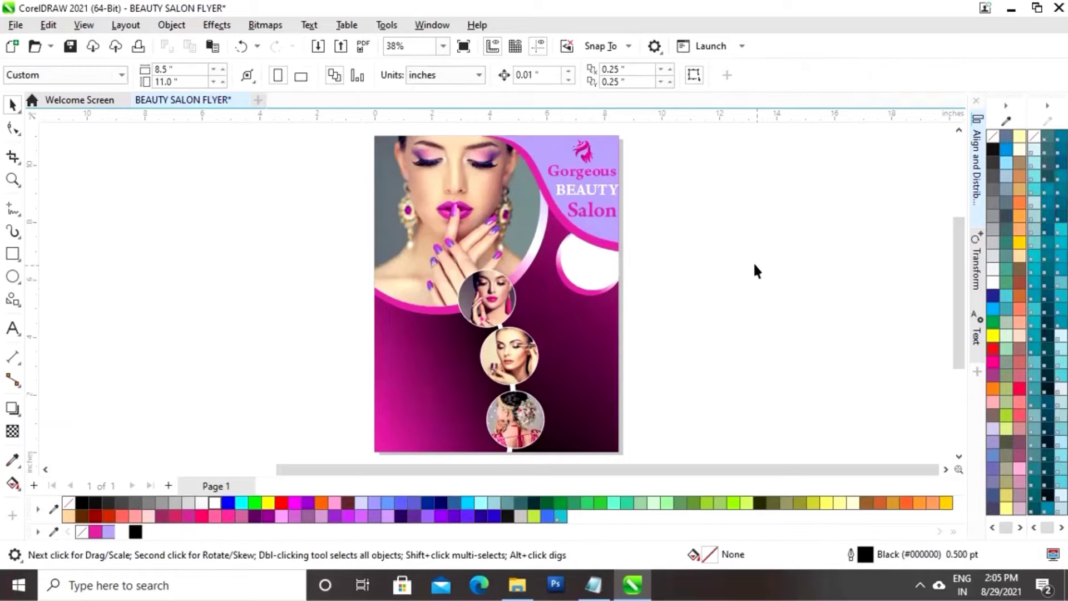
{"action": "left_click", "coordinate": [599, 260]}
{"action": "key", "text": "z"}
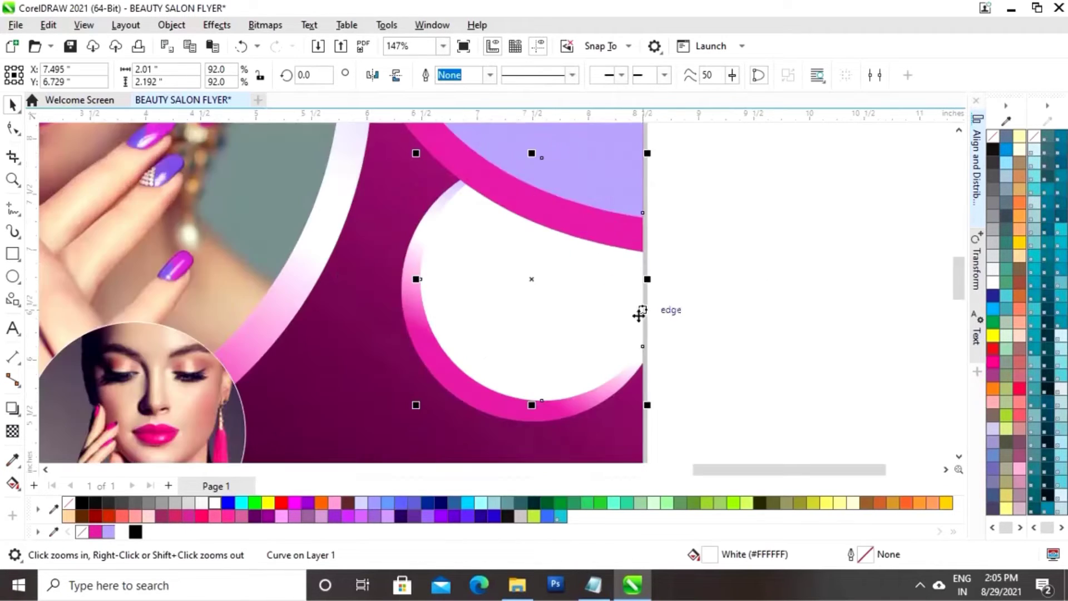
{"action": "left_click_drag", "start_coordinate": [631, 304], "coordinate": [515, 215]}
{"action": "left_click_drag", "start_coordinate": [416, 406], "coordinate": [406, 414]}
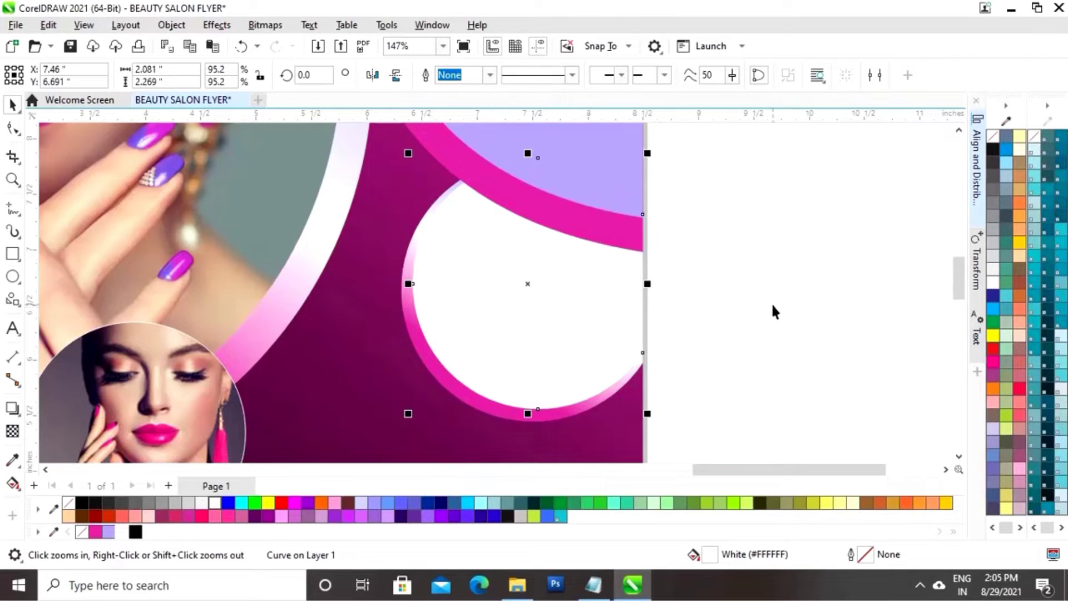
{"action": "scroll", "coordinate": [773, 306], "scroll_direction": "down", "scroll_amount": 2}
Add a '30%' text object beside the page
{"action": "left_click", "coordinate": [810, 328]}
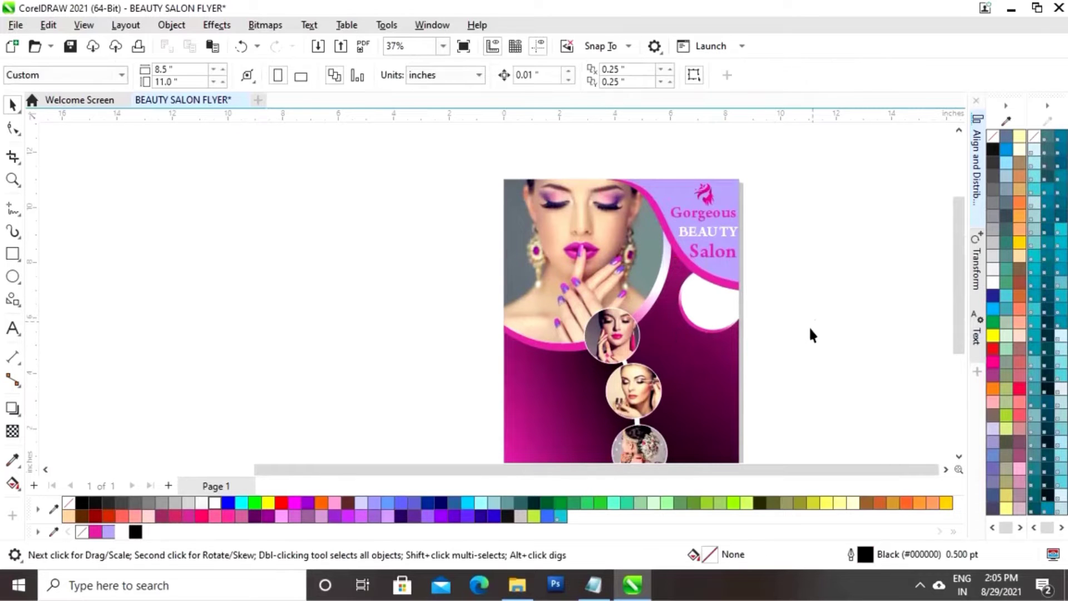
{"action": "key", "text": "F4"}
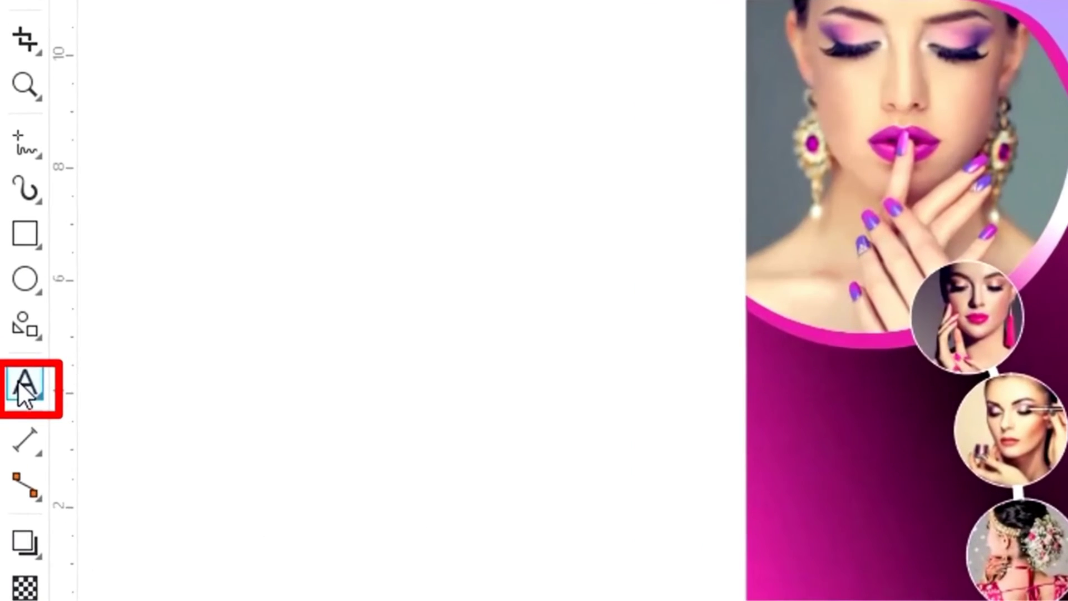
{"action": "left_click", "coordinate": [18, 380]}
{"action": "left_click", "coordinate": [669, 281]}
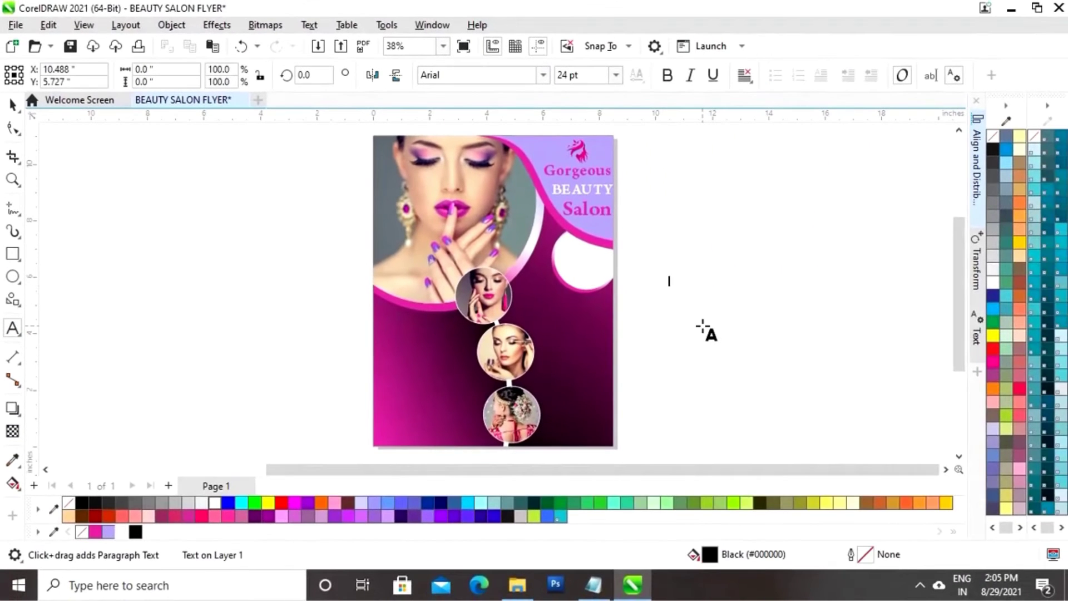
{"action": "type", "text": "30%"}
{"action": "key", "text": "Escape"}
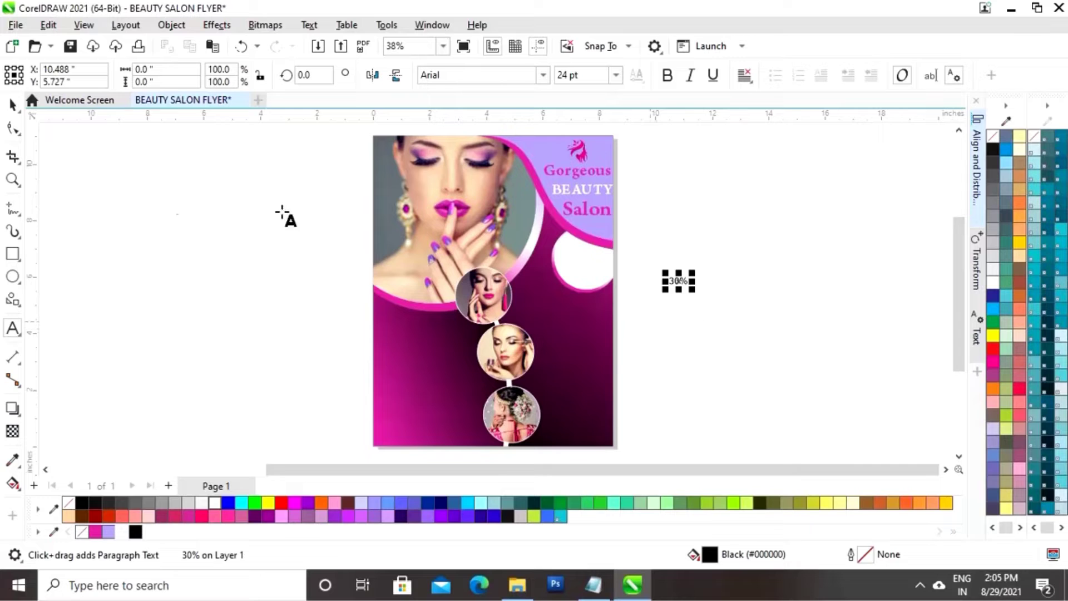
Enlarge the 30% about three times, make it bold pink, and place it in the white circle
{"action": "left_click", "coordinate": [12, 105]}
{"action": "left_click_drag", "start_coordinate": [693, 273], "coordinate": [733, 257]}
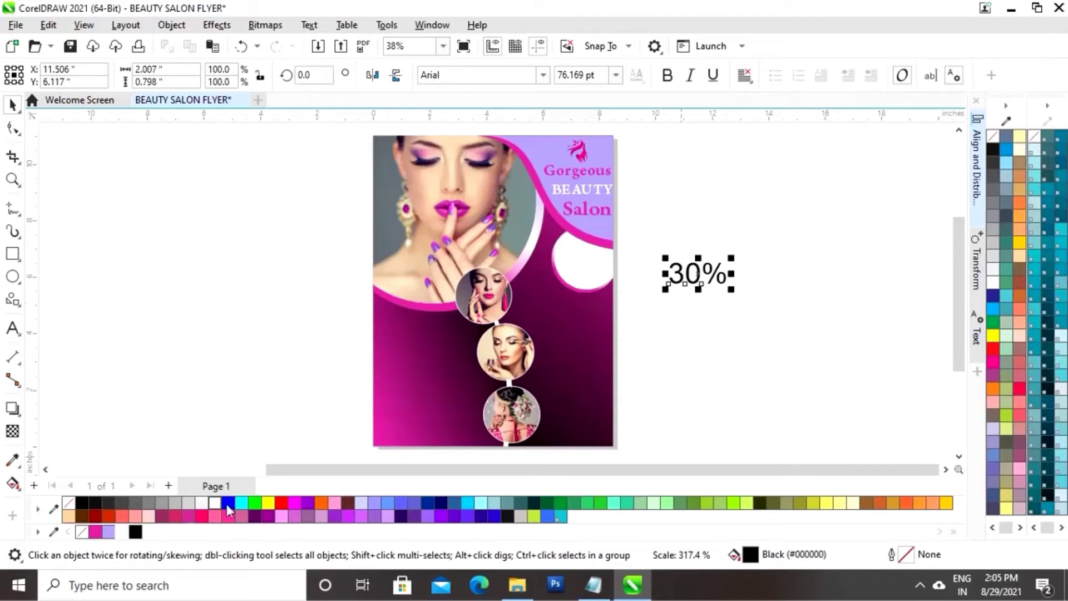
{"action": "left_click", "coordinate": [96, 532]}
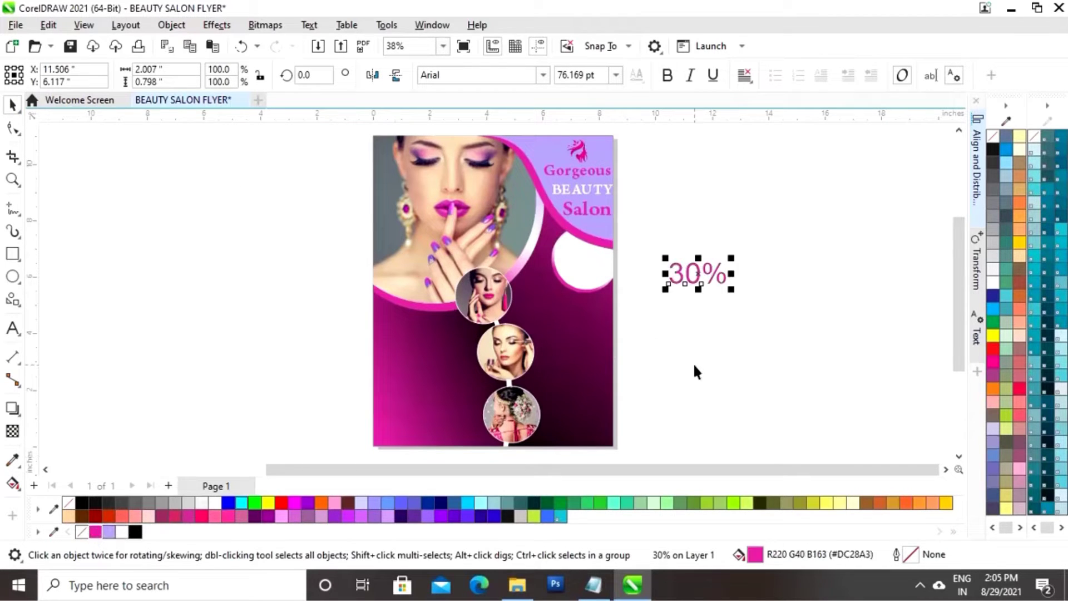
{"action": "left_click", "coordinate": [667, 75]}
{"action": "left_click_drag", "start_coordinate": [703, 280], "coordinate": [606, 251]}
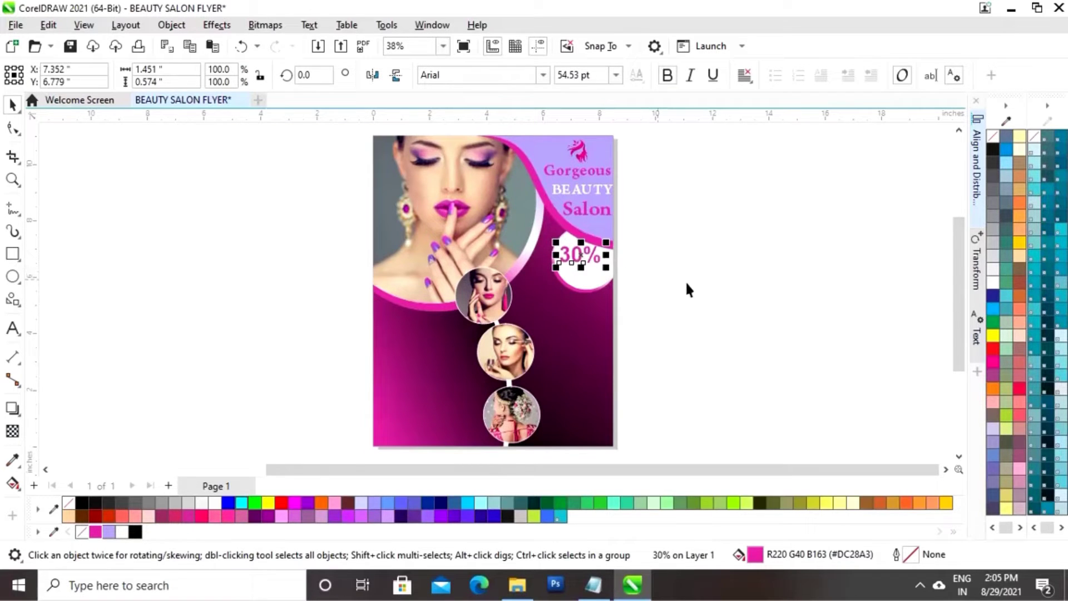
{"action": "left_click", "coordinate": [684, 265]}
{"action": "left_click", "coordinate": [12, 328]}
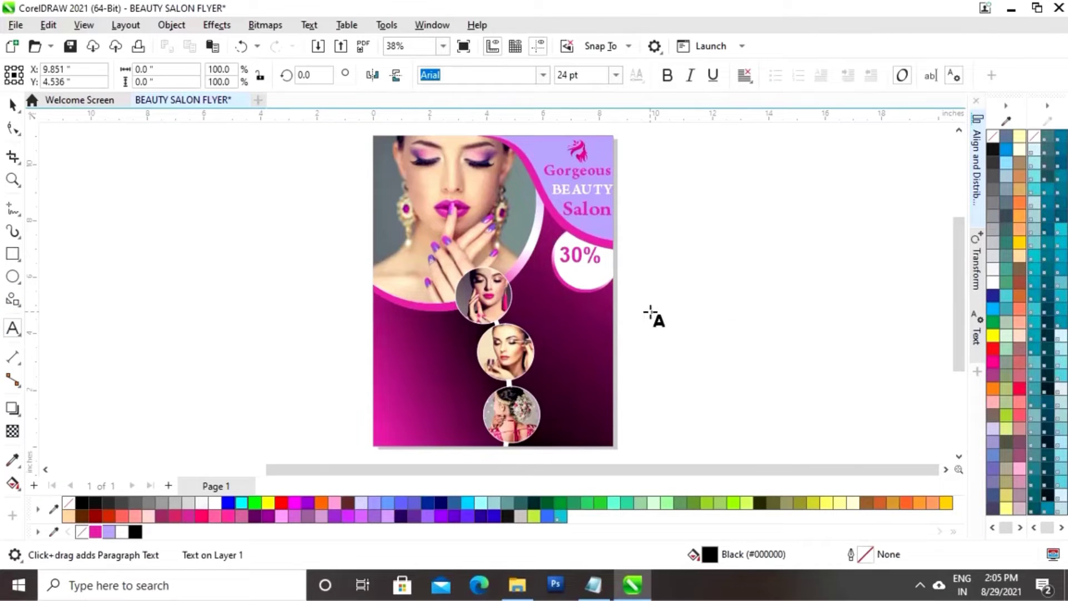
Type OFF, enlarge it, colour it pink, and place it beneath 30% in the circle
{"action": "type", "text": "OFF"}
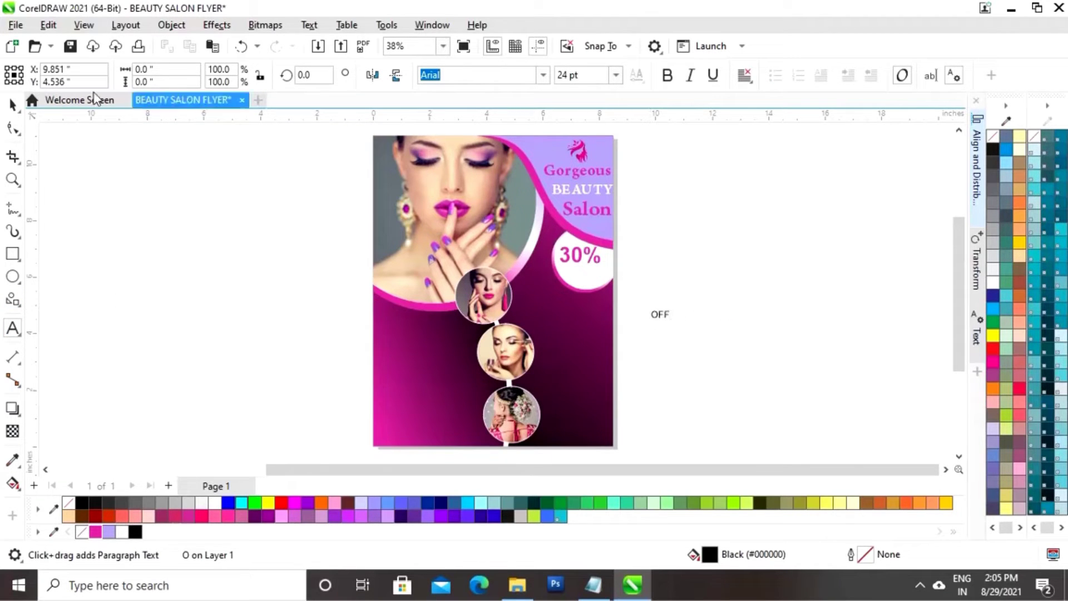
{"action": "left_click", "coordinate": [12, 104]}
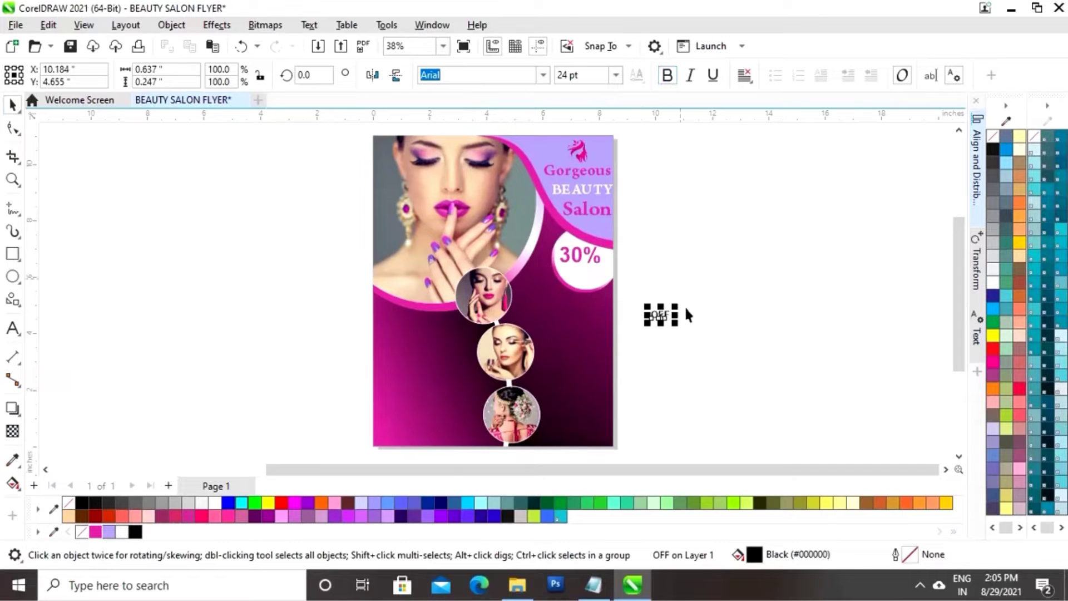
{"action": "left_click_drag", "start_coordinate": [675, 305], "coordinate": [700, 296]}
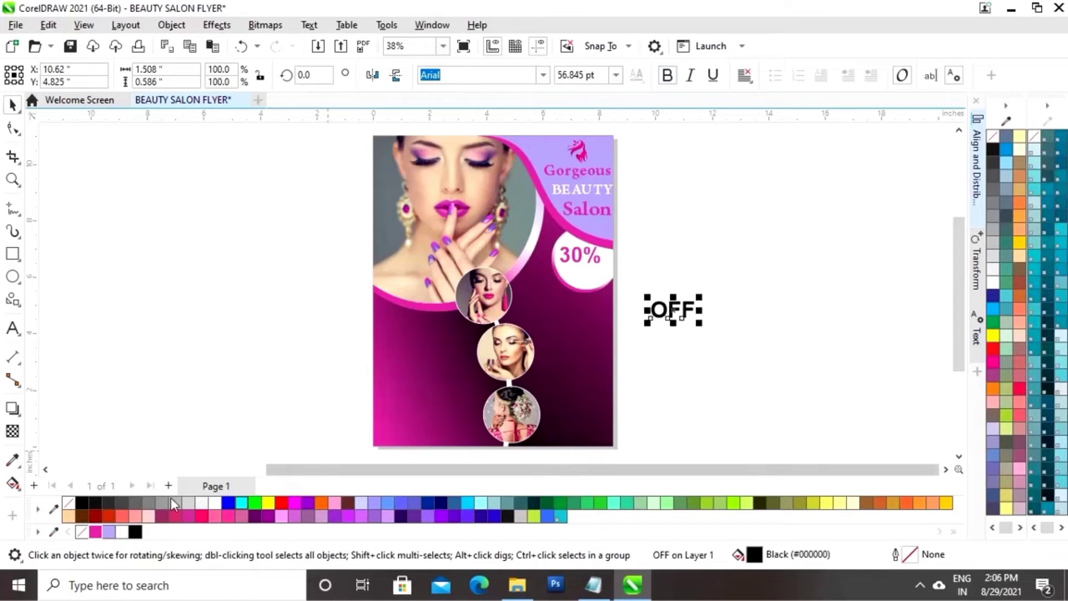
{"action": "left_click", "coordinate": [95, 532]}
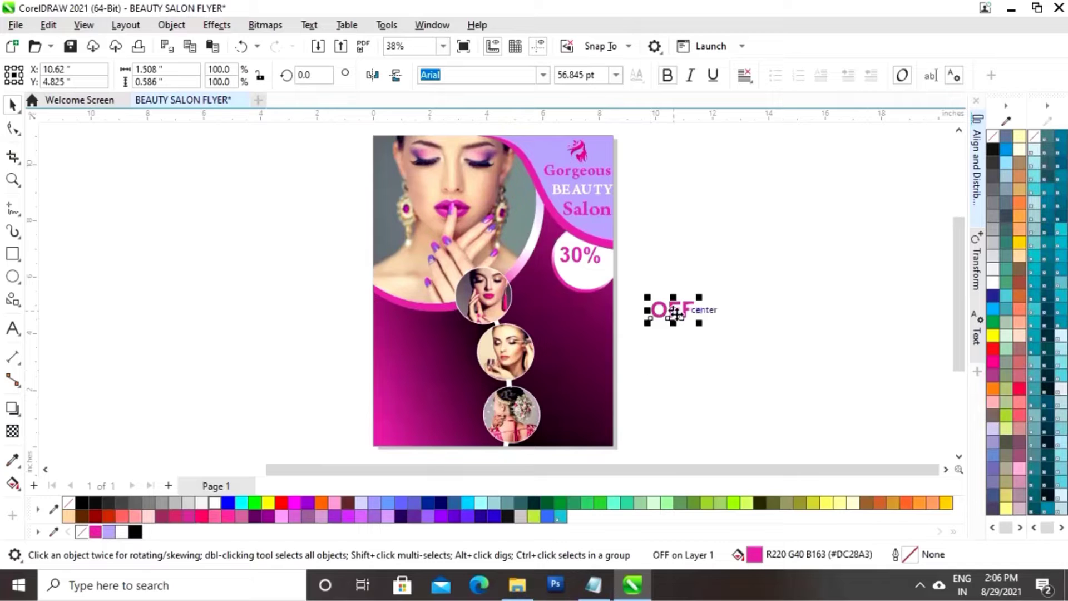
{"action": "left_click_drag", "start_coordinate": [675, 314], "coordinate": [593, 282]}
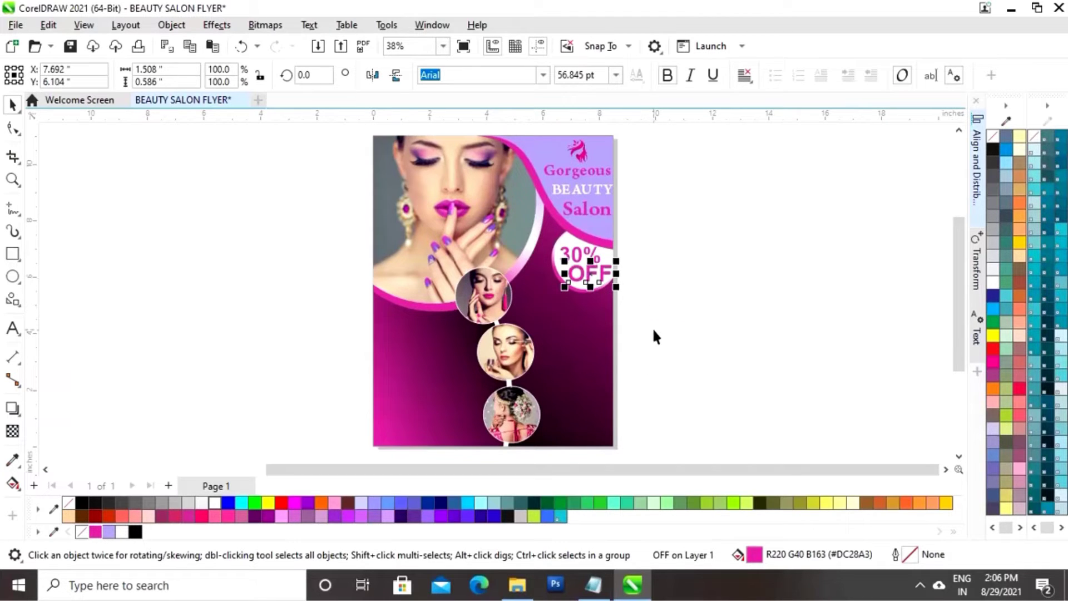
{"action": "left_click", "coordinate": [674, 292]}
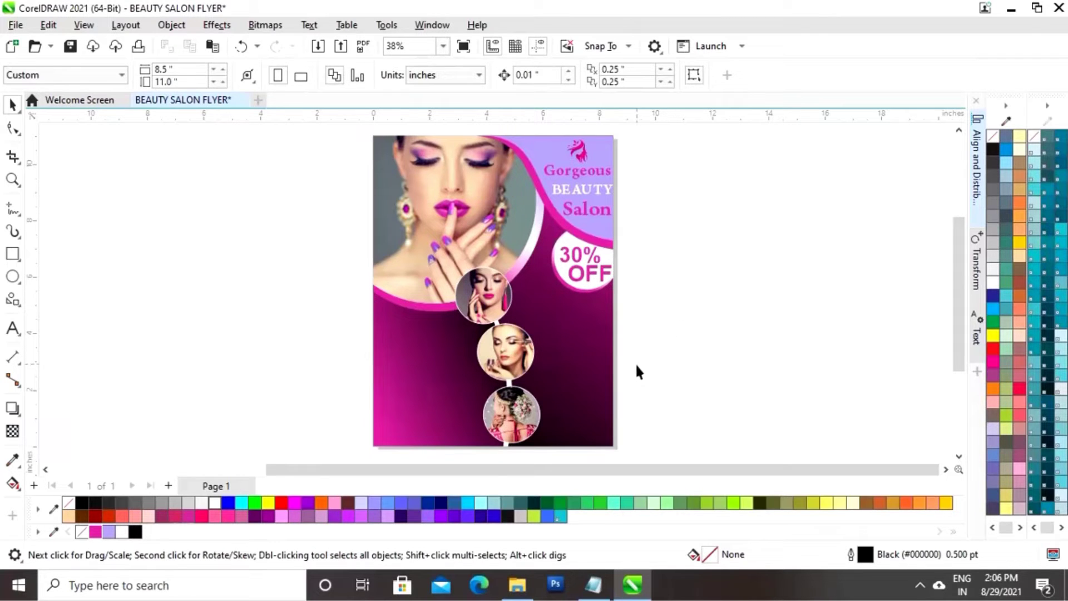
Add a white 'ABOUT US' heading about 3 inches wide beside the top round photo
{"action": "left_click", "coordinate": [10, 331]}
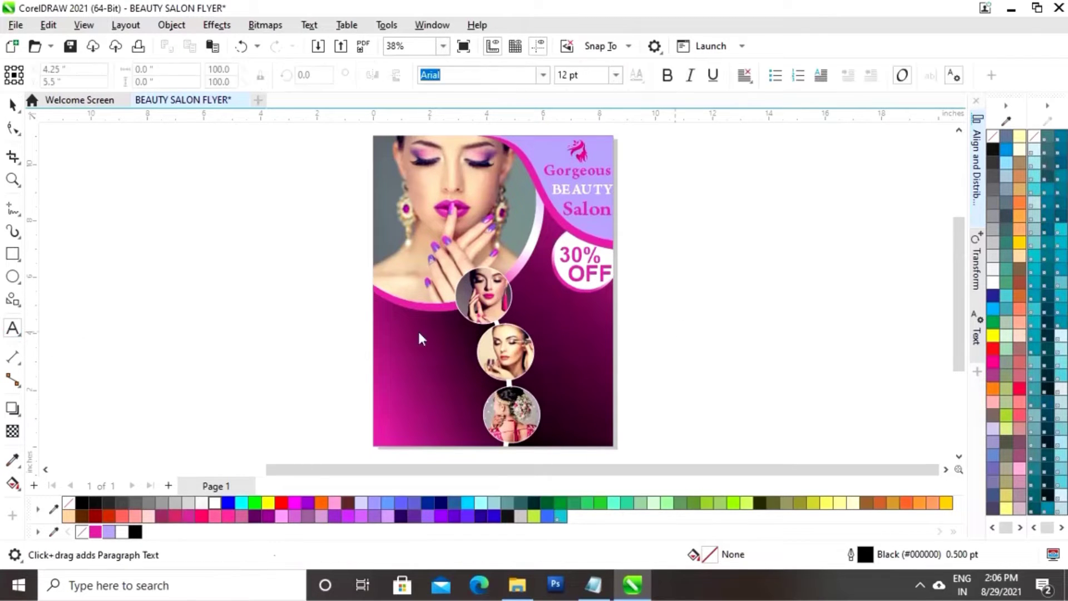
{"action": "left_click", "coordinate": [666, 319]}
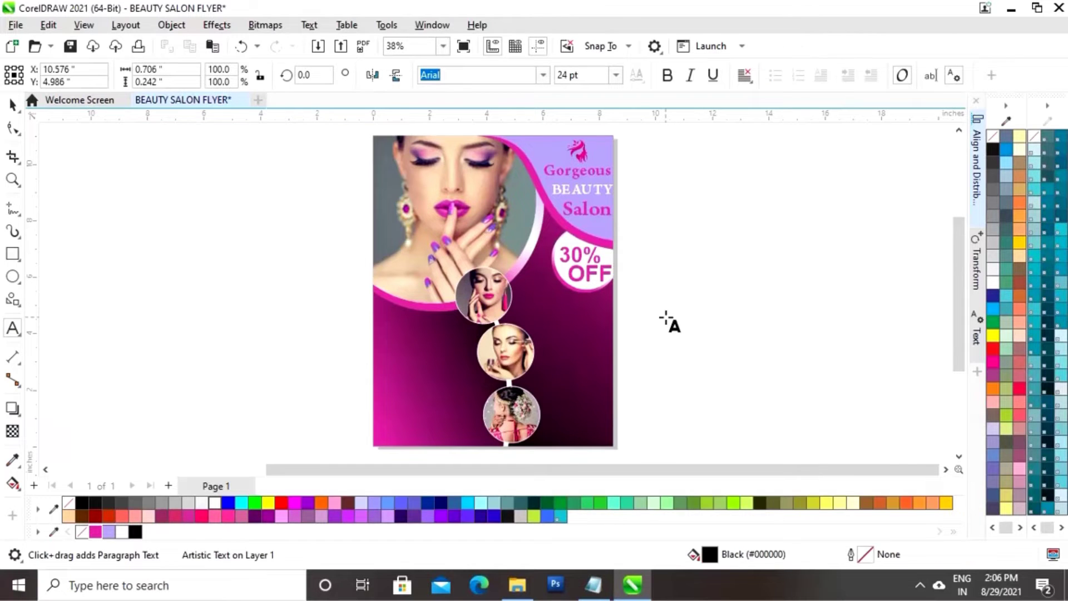
{"action": "type", "text": "ABOUT US"}
{"action": "key", "text": "ctrl+space"}
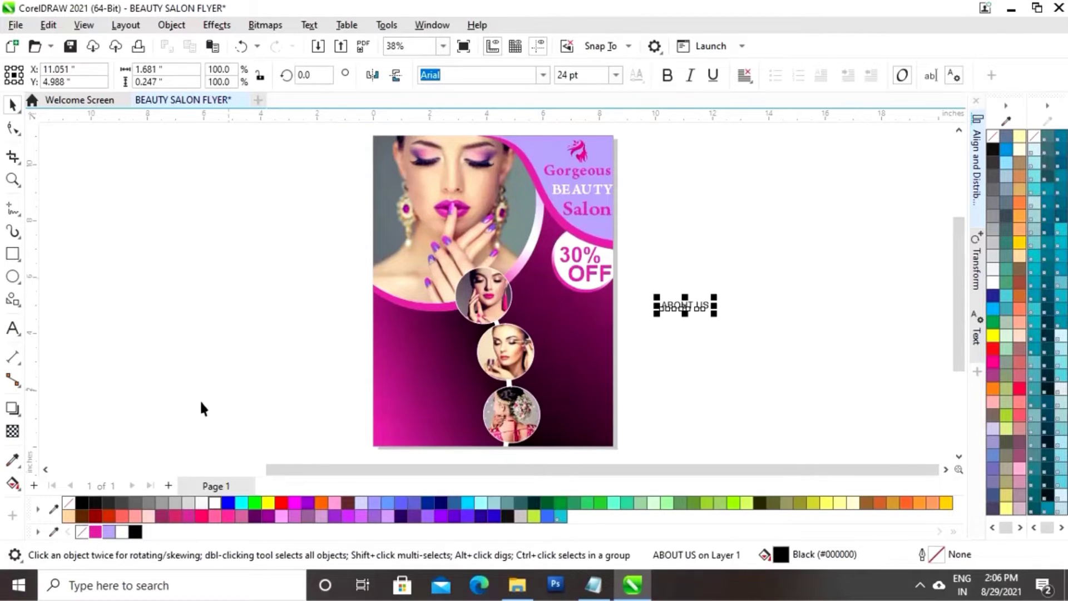
{"action": "left_click", "coordinate": [215, 502]}
{"action": "left_click_drag", "start_coordinate": [683, 304], "coordinate": [498, 333]}
{"action": "left_click_drag", "start_coordinate": [542, 306], "coordinate": [580, 310]}
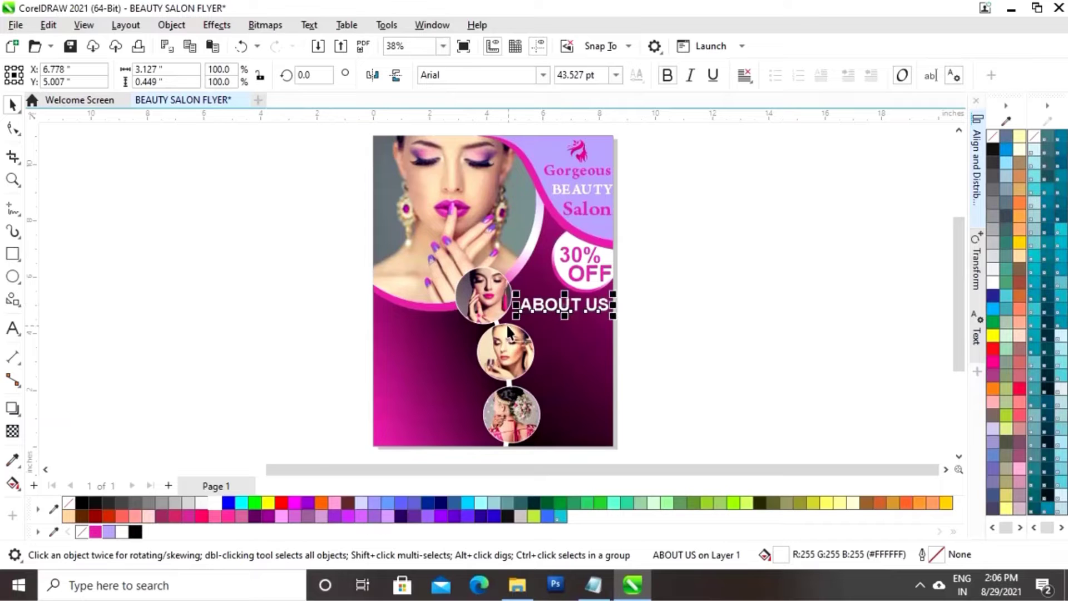
{"action": "left_click", "coordinate": [617, 320]}
{"action": "key", "text": "ctrl+z"}
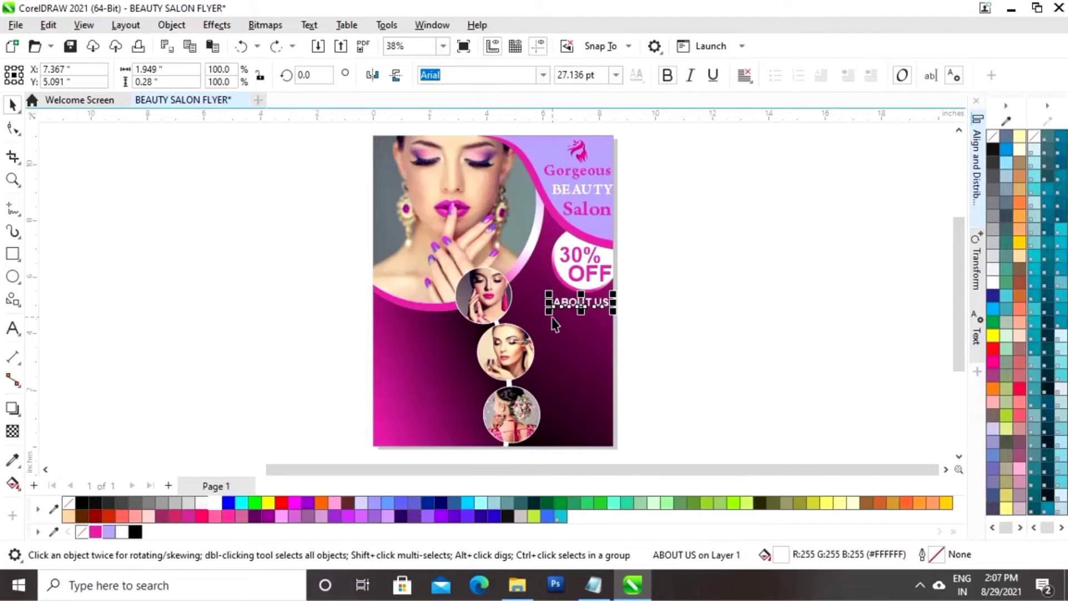
{"action": "left_click_drag", "start_coordinate": [550, 315], "coordinate": [533, 319]}
{"action": "left_click_drag", "start_coordinate": [606, 301], "coordinate": [567, 308]}
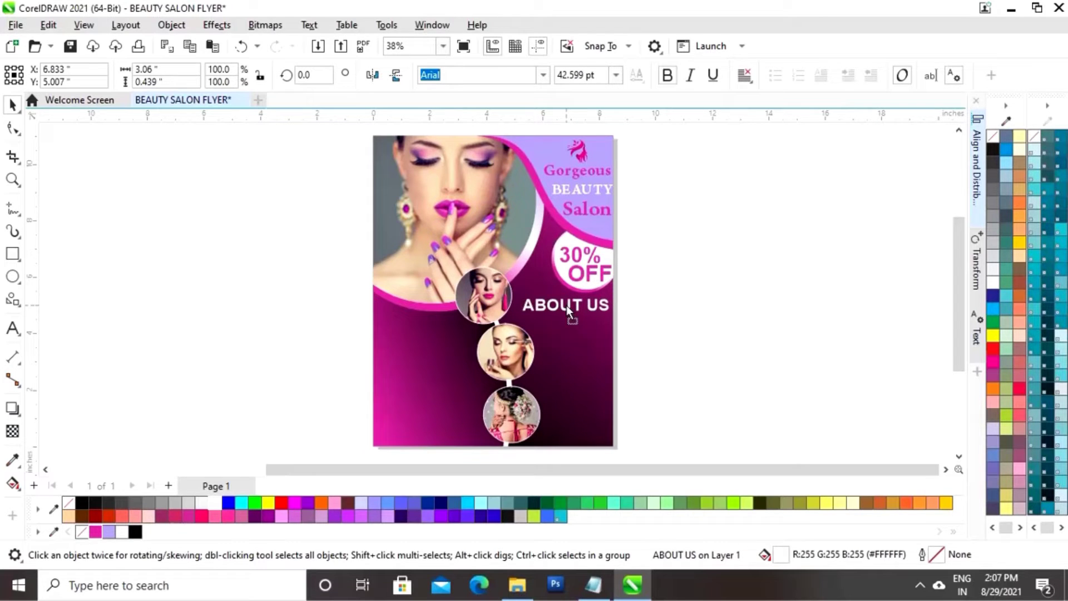
{"action": "left_click", "coordinate": [714, 295]}
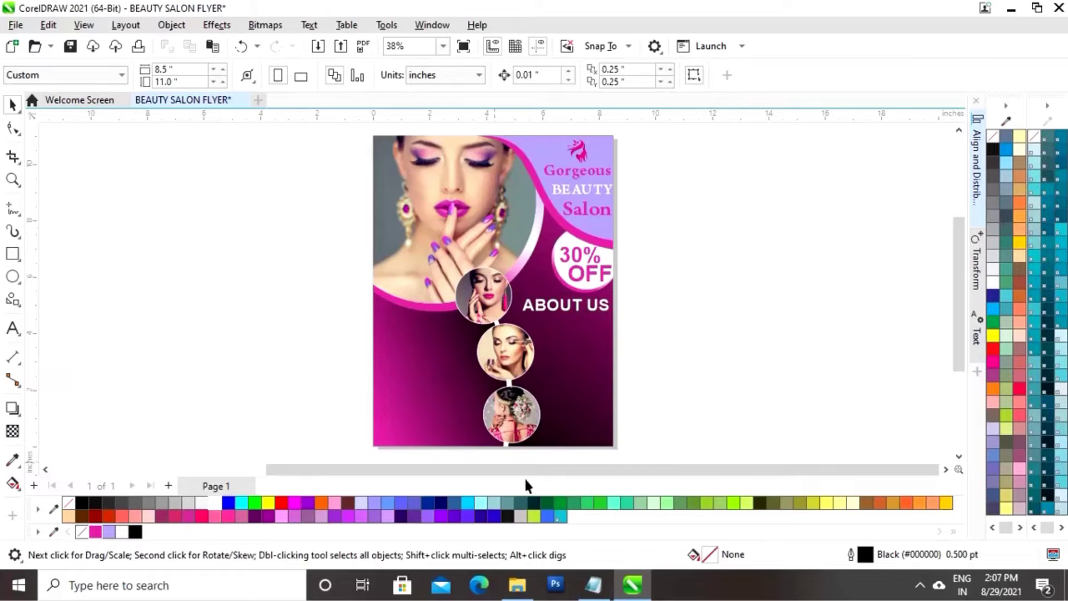
Draw a Lorem ipsum paragraph text frame below the ABOUT US heading
{"action": "left_click", "coordinate": [594, 591]}
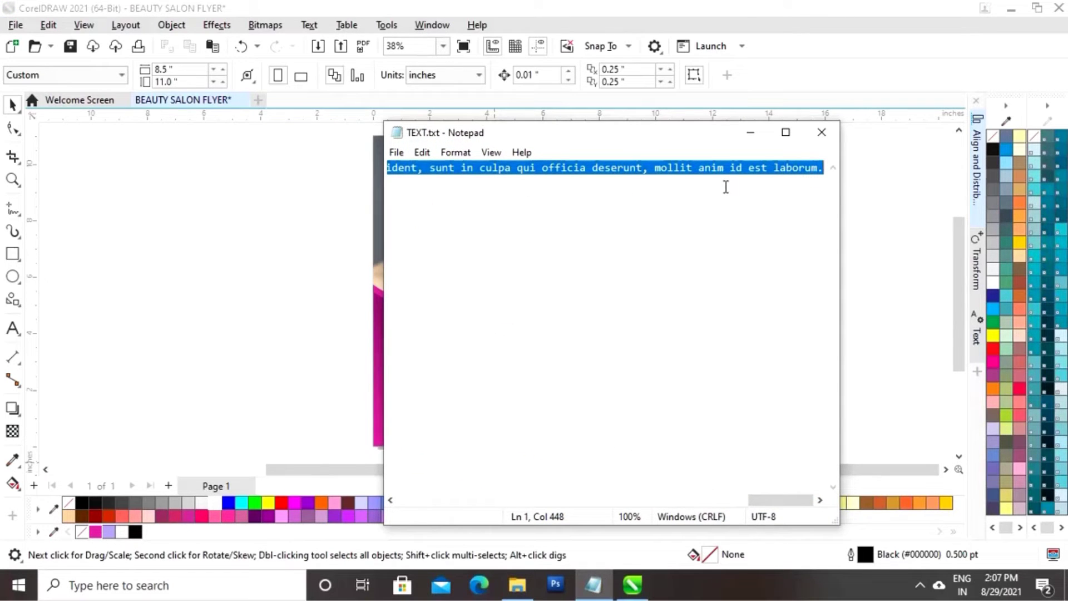
{"action": "left_click", "coordinate": [892, 264]}
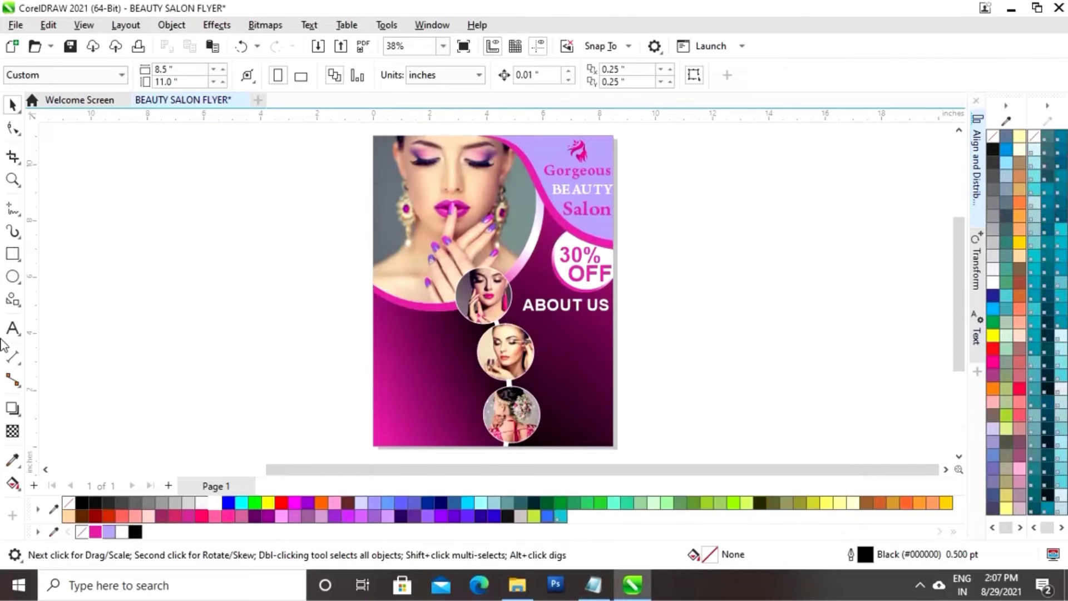
{"action": "left_click", "coordinate": [12, 328]}
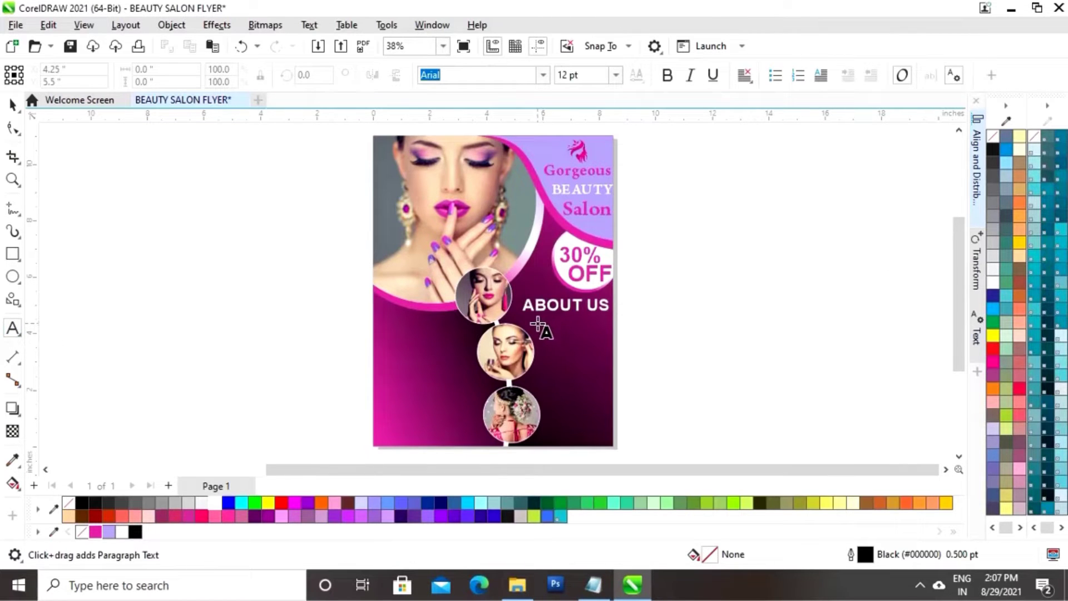
{"action": "left_click_drag", "start_coordinate": [538, 323], "coordinate": [615, 383]}
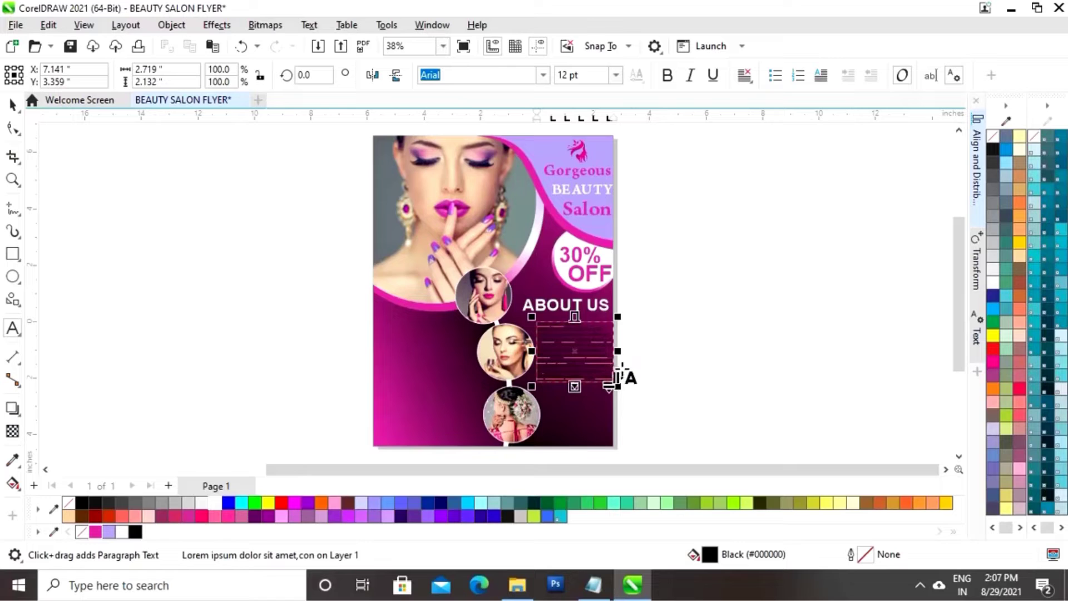
Make the paragraph text white, 11 pt, and fully justified
{"action": "key", "text": "ctrl+a"}
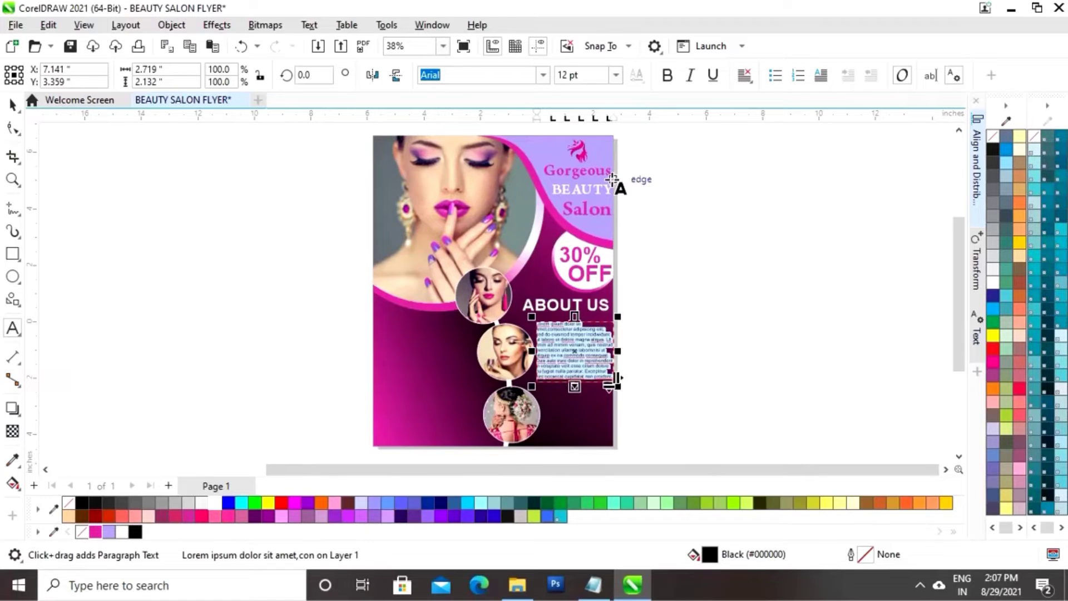
{"action": "left_click", "coordinate": [123, 532]}
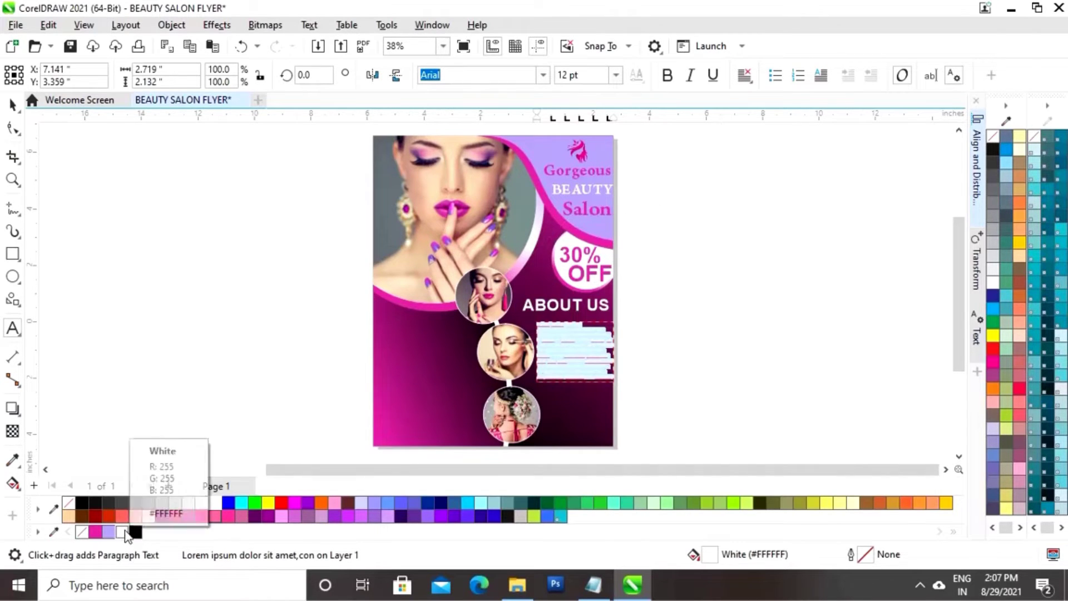
{"action": "left_click", "coordinate": [616, 75]}
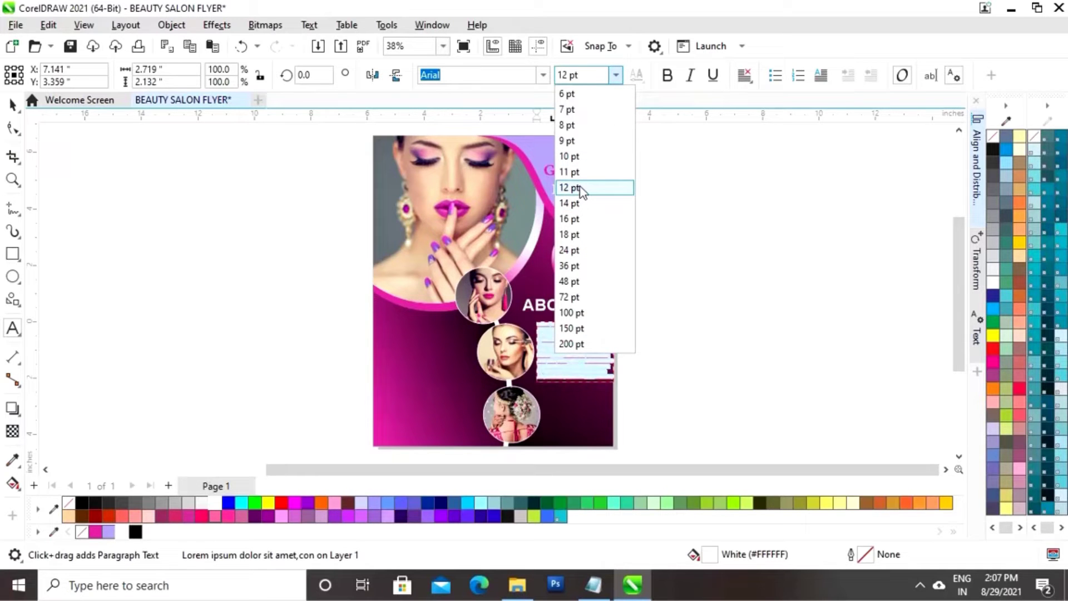
{"action": "left_click", "coordinate": [576, 173]}
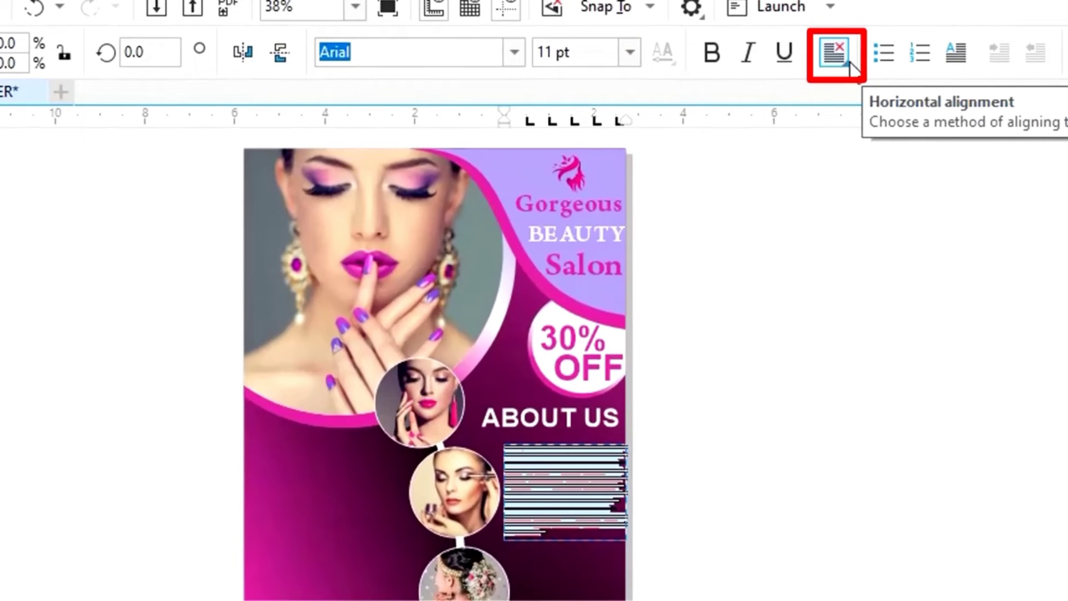
{"action": "left_click", "coordinate": [850, 63]}
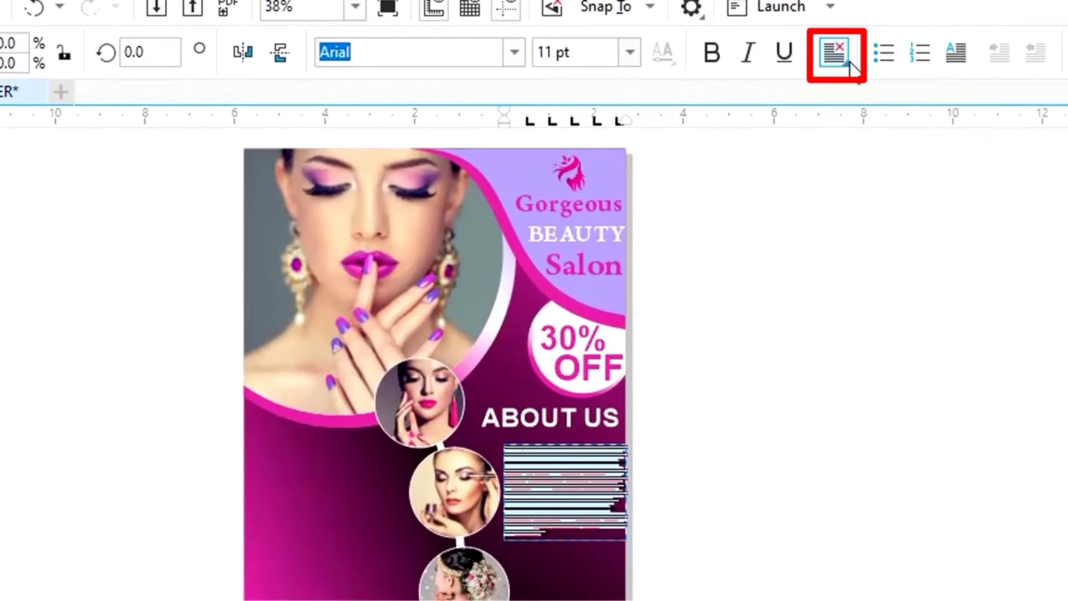
{"action": "left_click", "coordinate": [865, 197]}
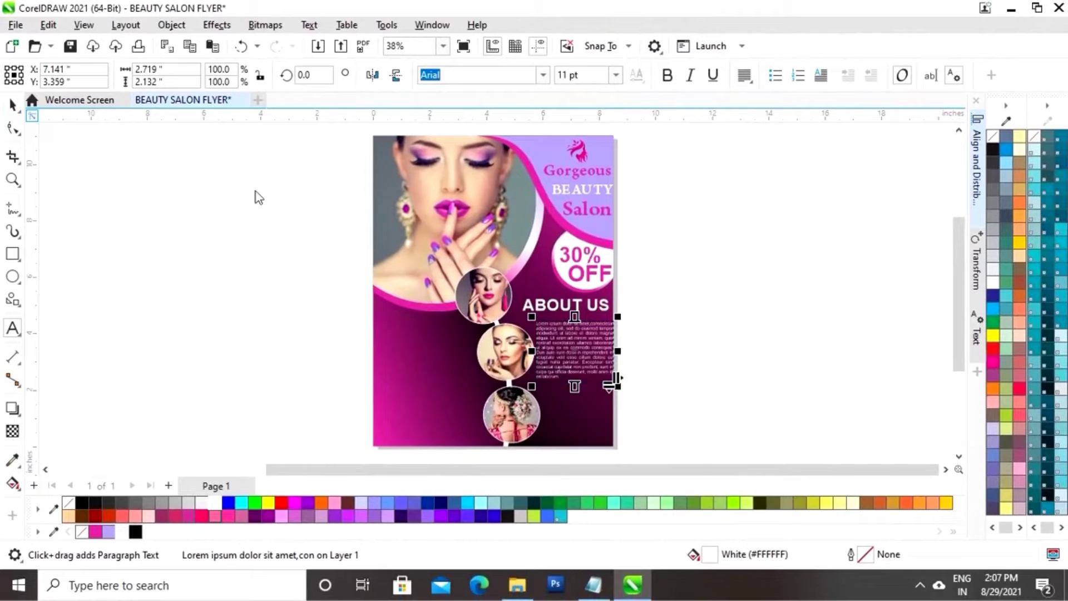
{"action": "left_click", "coordinate": [13, 105]}
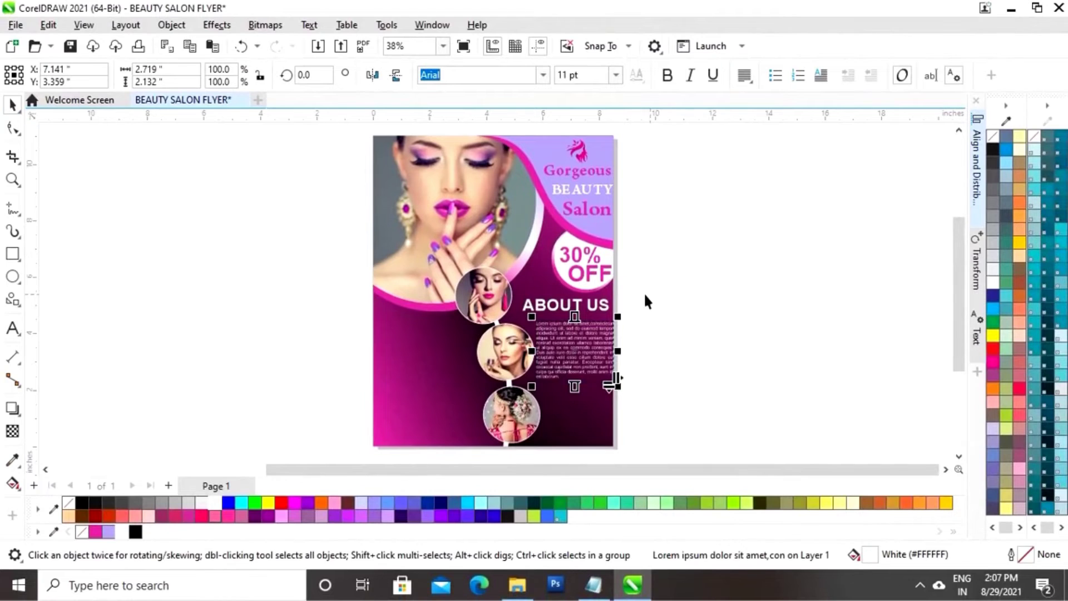
{"action": "left_click", "coordinate": [676, 333]}
{"action": "left_click", "coordinate": [573, 352]}
{"action": "left_click", "coordinate": [675, 334]}
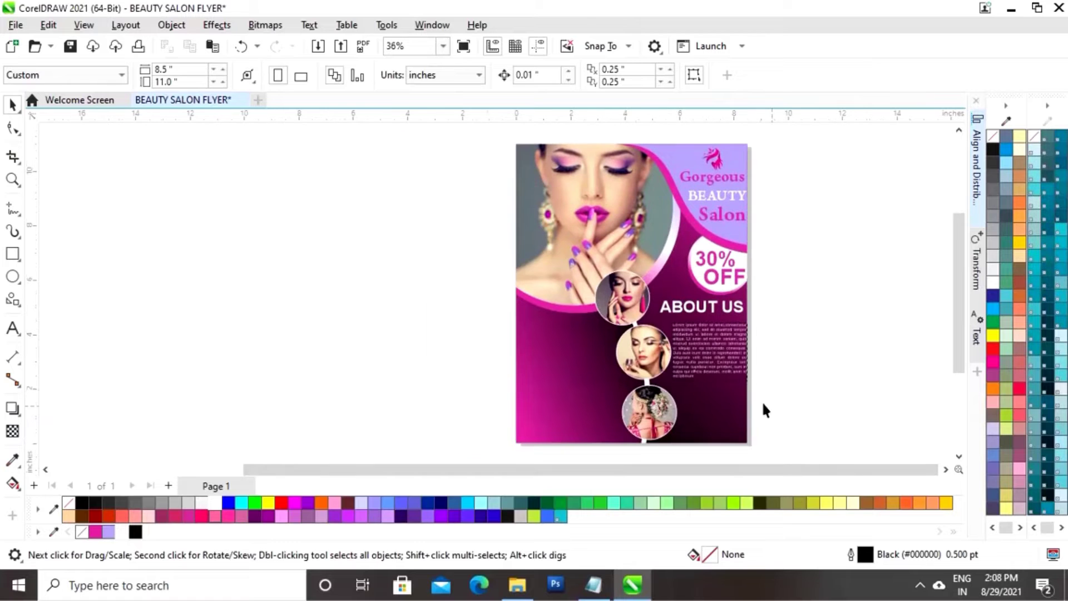
Zoom in and refit the About Us paragraph frame, shortening it and widening both sides
{"action": "key", "text": "z"}
{"action": "left_click_drag", "start_coordinate": [557, 287], "coordinate": [789, 407]}
{"action": "key", "text": "space"}
{"action": "left_click", "coordinate": [716, 345]}
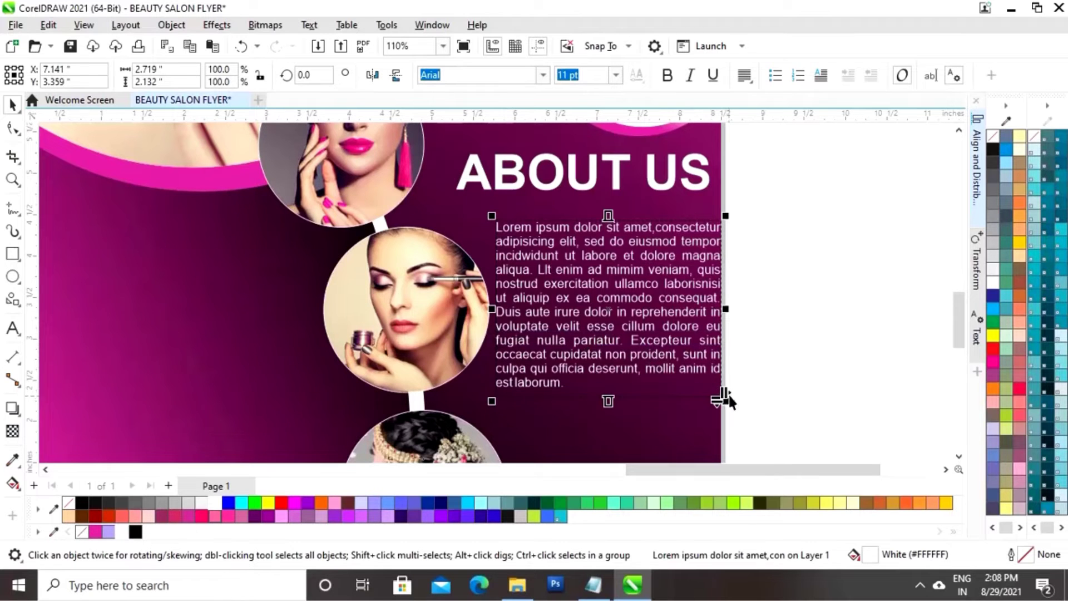
{"action": "mouse_move", "coordinate": [725, 398]}
{"action": "left_mouse_down"}
{"action": "mouse_move", "coordinate": [730, 408]}
{"action": "mouse_move", "coordinate": [714, 383]}
{"action": "left_mouse_up"}
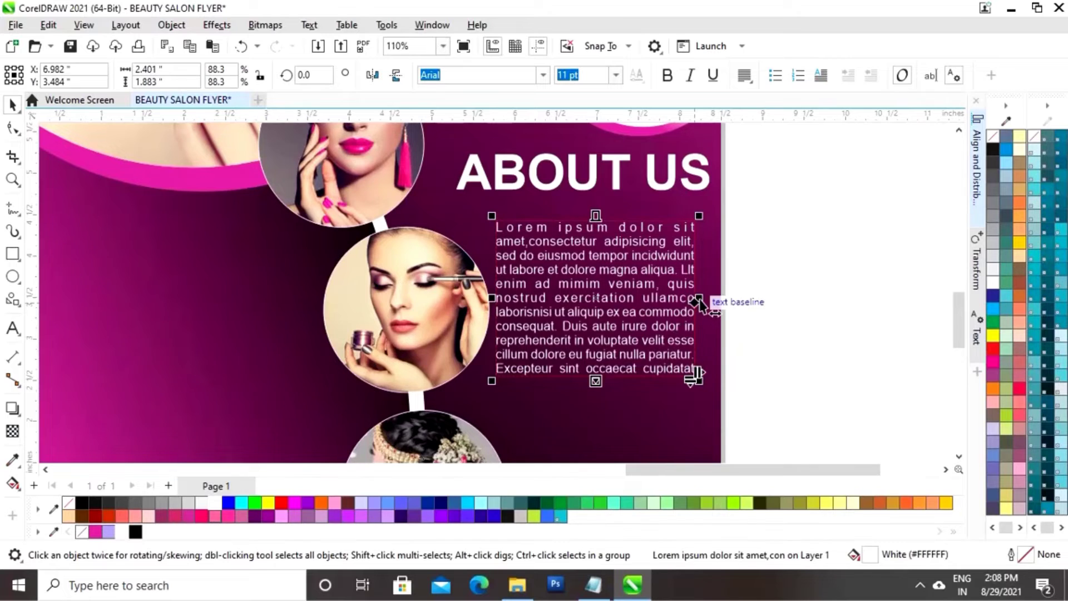
{"action": "left_click_drag", "start_coordinate": [701, 299], "coordinate": [720, 306]}
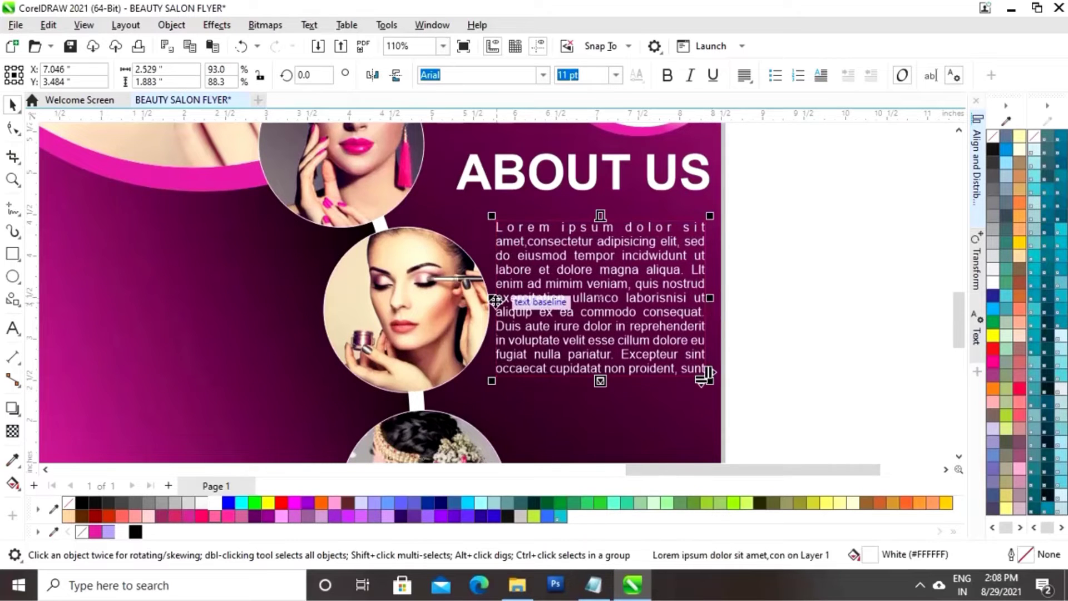
{"action": "left_click_drag", "start_coordinate": [495, 307], "coordinate": [492, 300]}
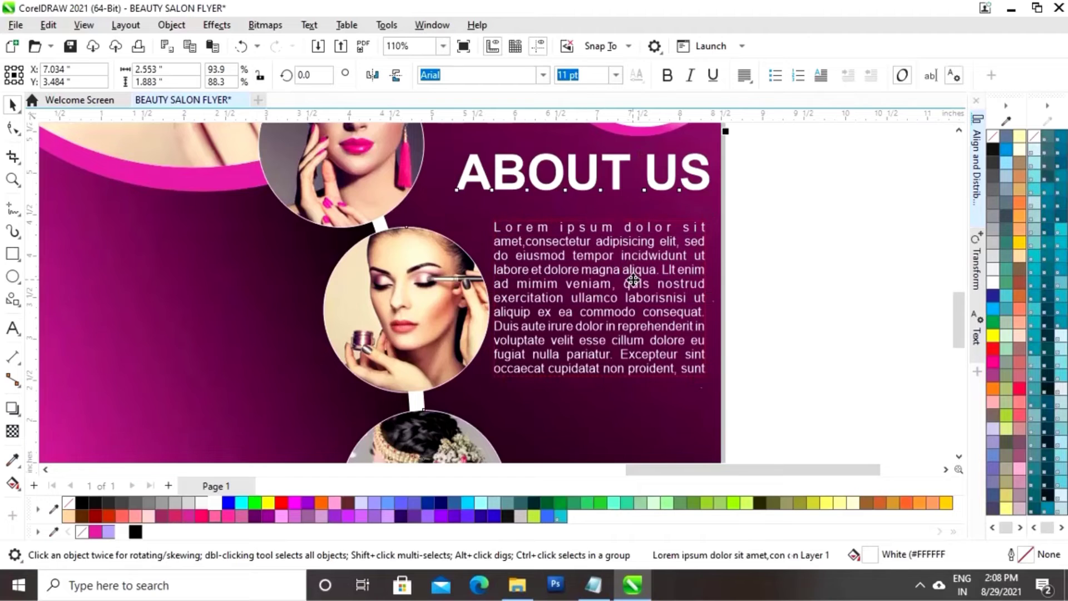
Make all of the About Us paragraph text bold
{"action": "key", "text": "ctrl+a"}
{"action": "left_click", "coordinate": [696, 351]}
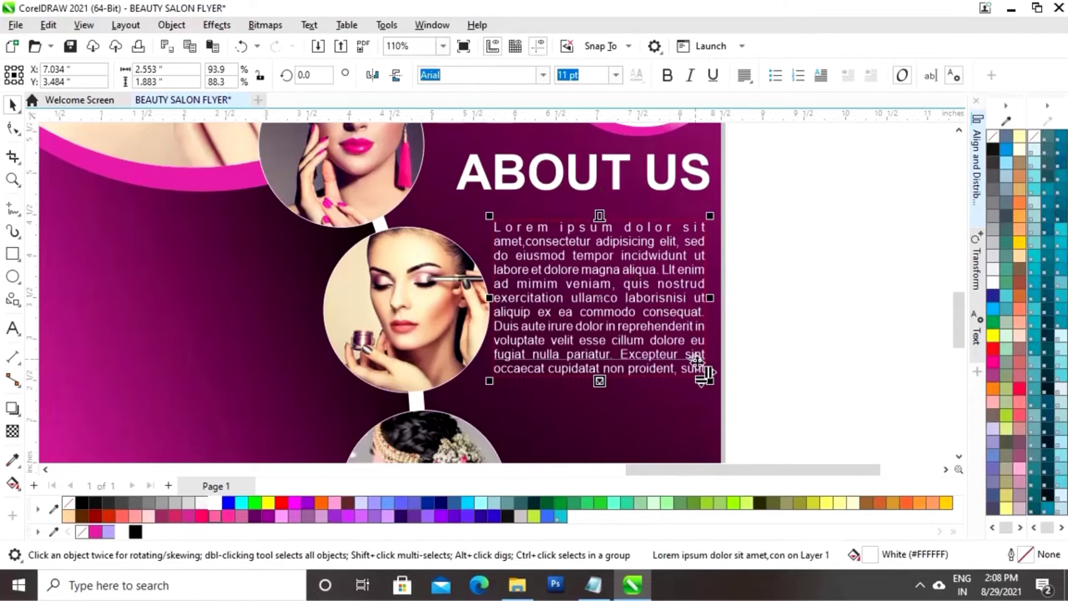
{"action": "double_click", "coordinate": [697, 368]}
{"action": "key", "text": "ctrl+a"}
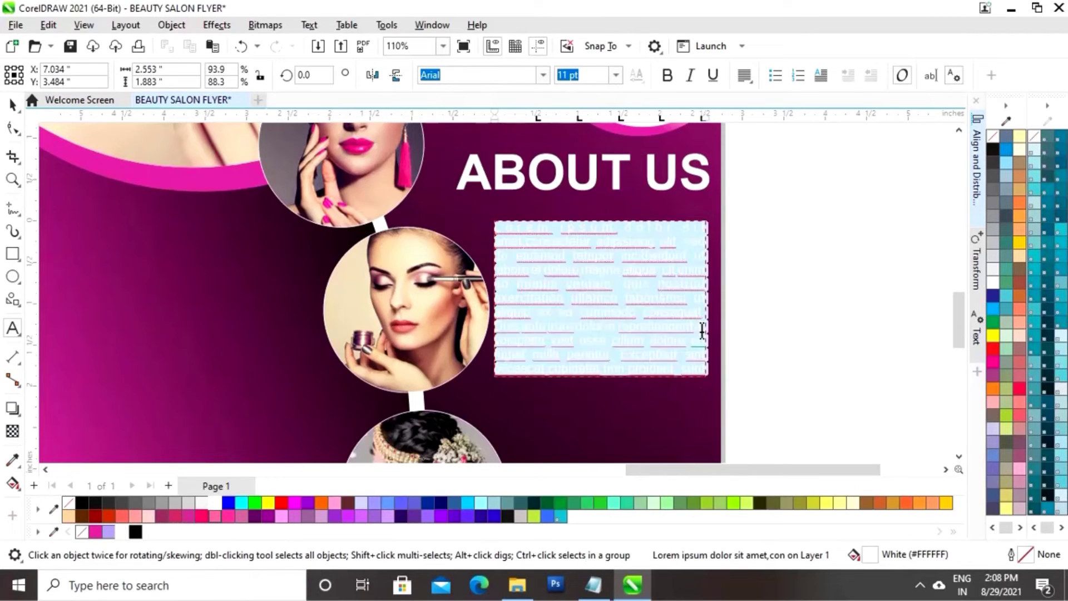
{"action": "left_click", "coordinate": [668, 77]}
{"action": "left_click", "coordinate": [794, 244]}
{"action": "scroll", "coordinate": [790, 338], "scroll_direction": "down", "scroll_amount": 1}
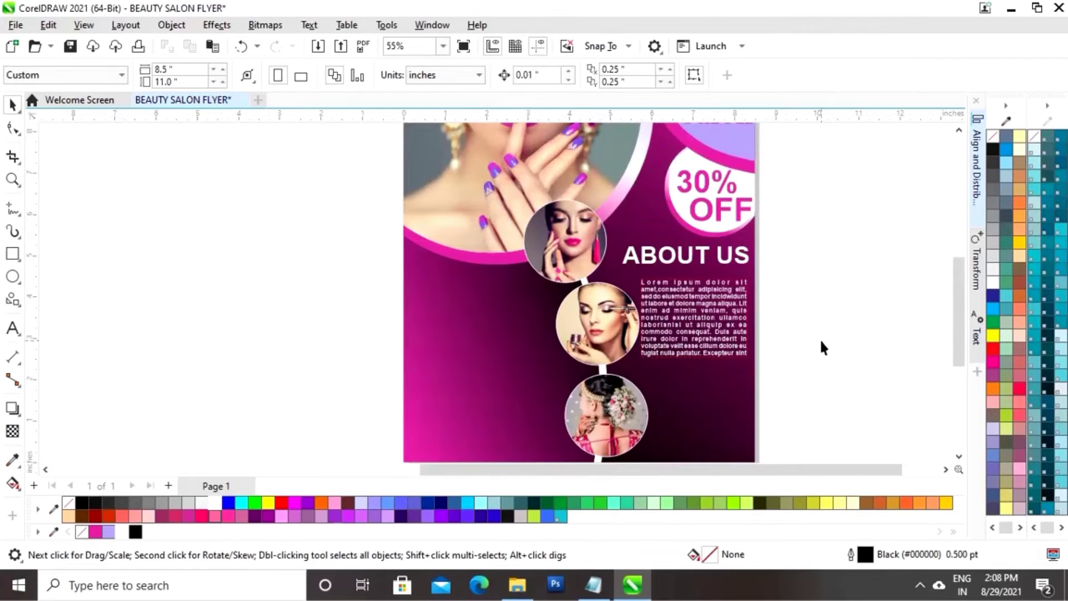
Shrink the ABOUT US heading to about 83%, roughly 35.6 pt
{"action": "left_click", "coordinate": [681, 261]}
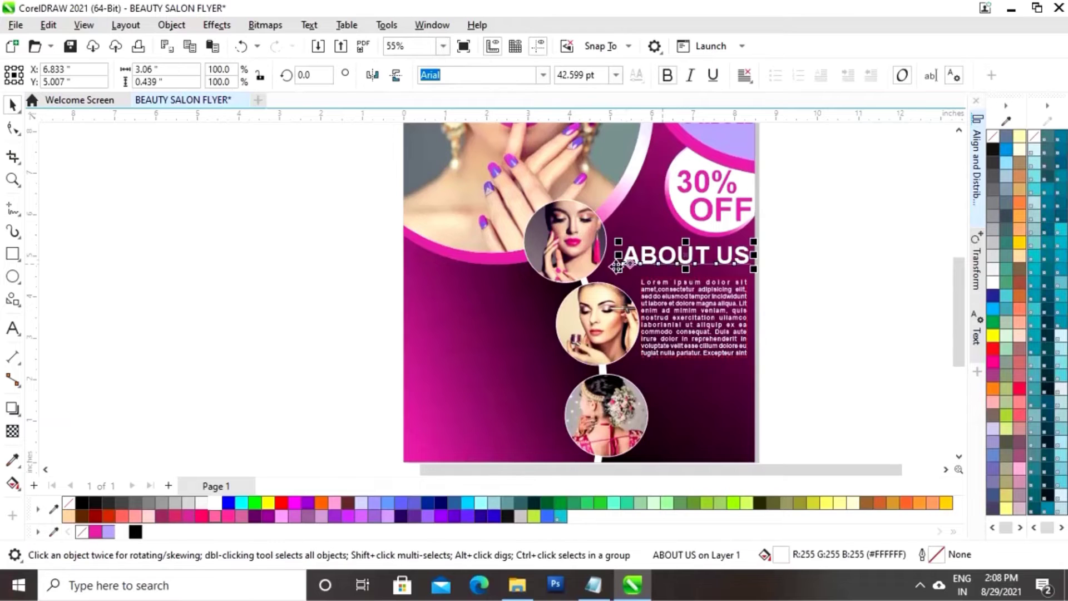
{"action": "mouse_move", "coordinate": [622, 271]}
{"action": "left_mouse_down"}
{"action": "mouse_move", "coordinate": [632, 278]}
{"action": "mouse_move", "coordinate": [620, 268]}
{"action": "left_mouse_up"}
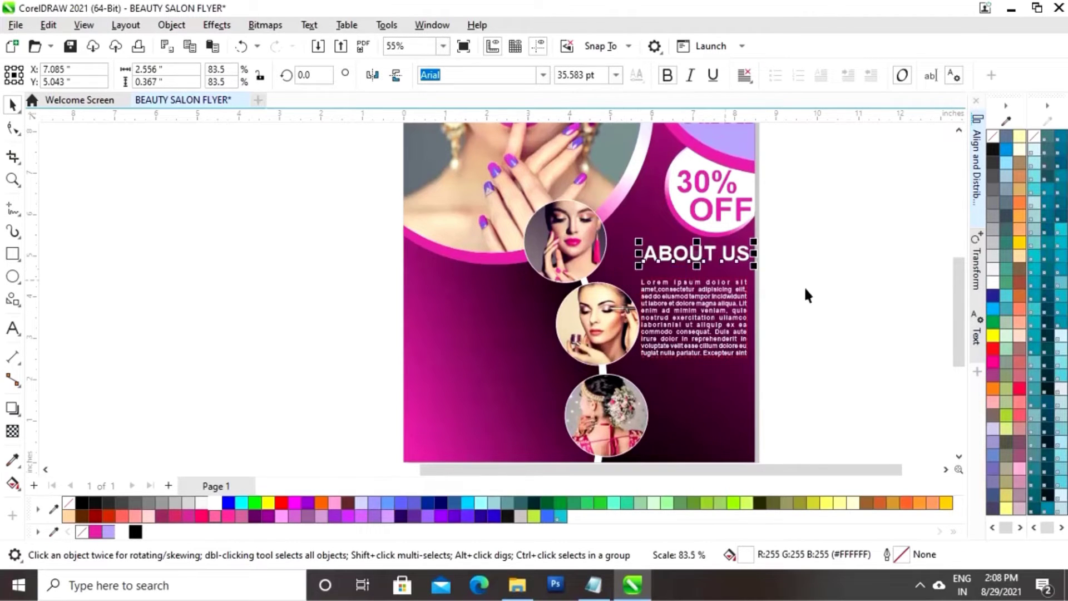
{"action": "left_click", "coordinate": [840, 281]}
{"action": "scroll", "coordinate": [812, 323], "scroll_direction": "down", "scroll_amount": 1}
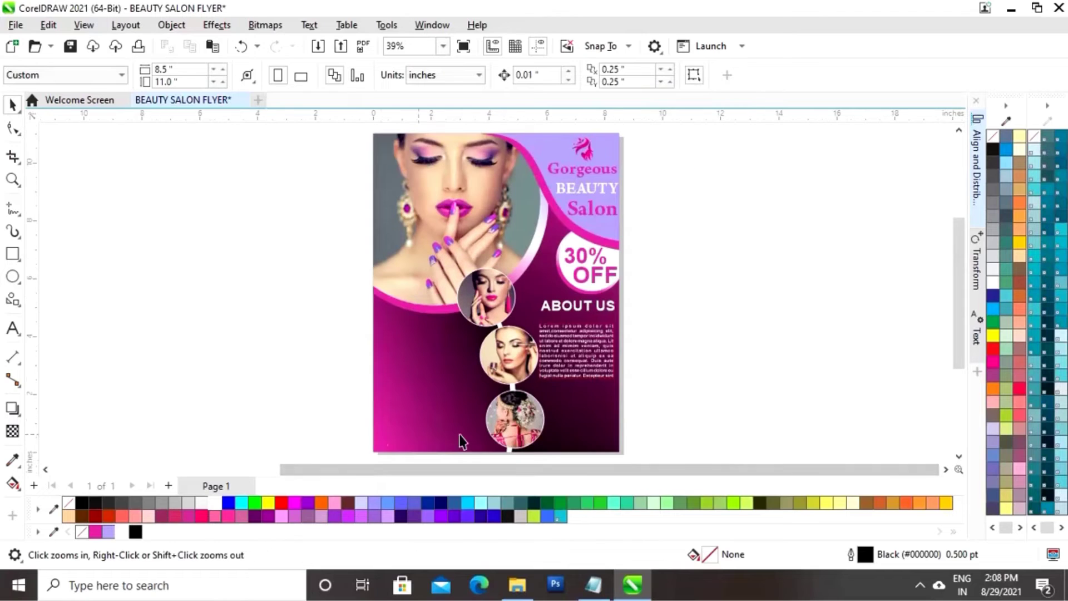
Narrow the large portrait section by pulling its right side in
{"action": "scroll", "coordinate": [679, 357], "scroll_direction": "down", "scroll_amount": 1}
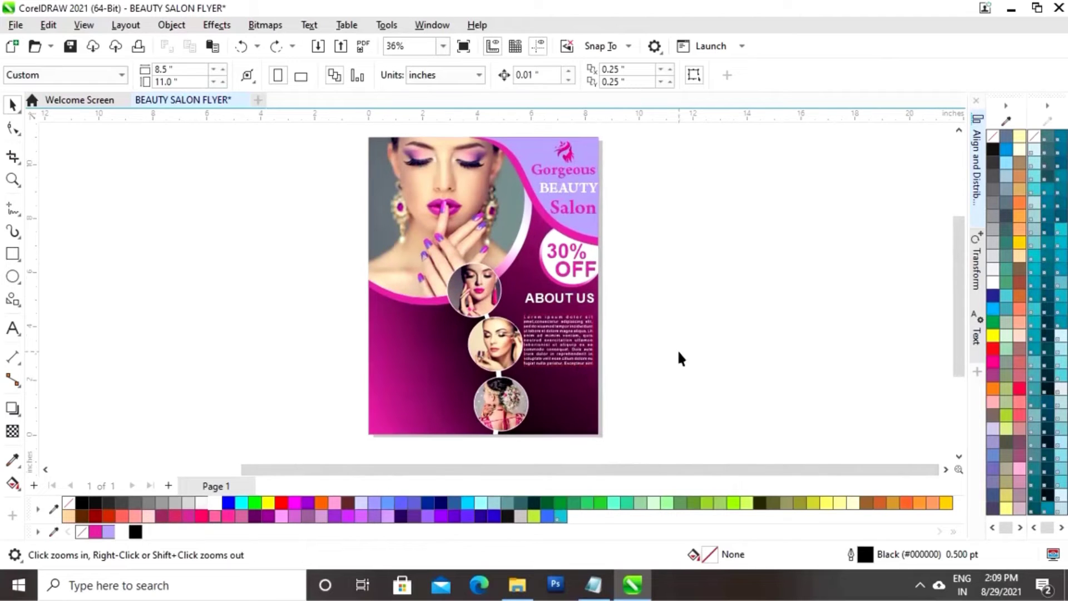
{"action": "left_click", "coordinate": [499, 380]}
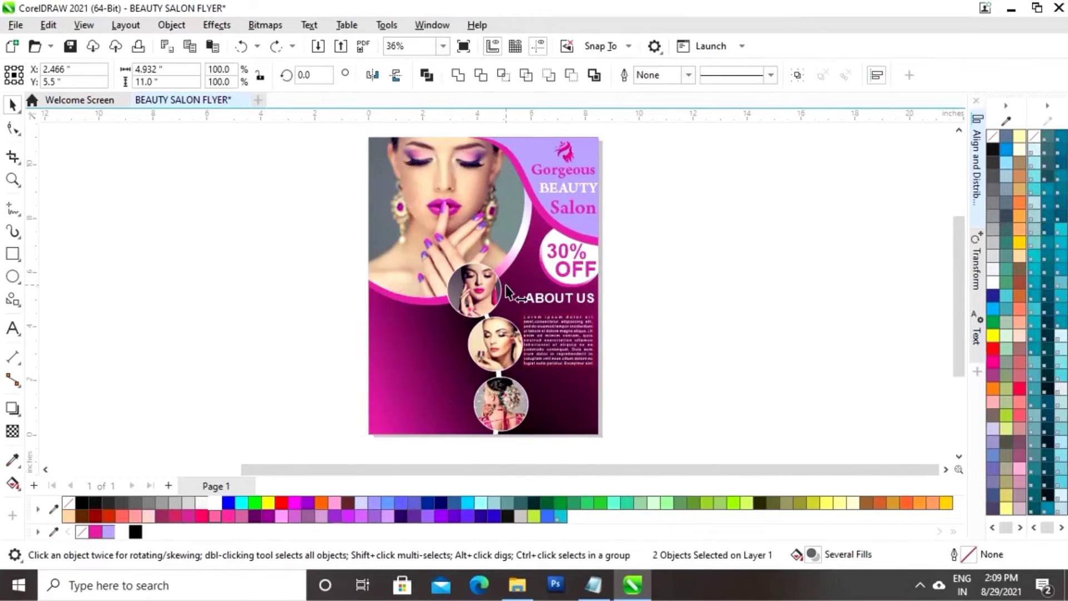
{"action": "left_click_drag", "start_coordinate": [506, 286], "coordinate": [497, 285]}
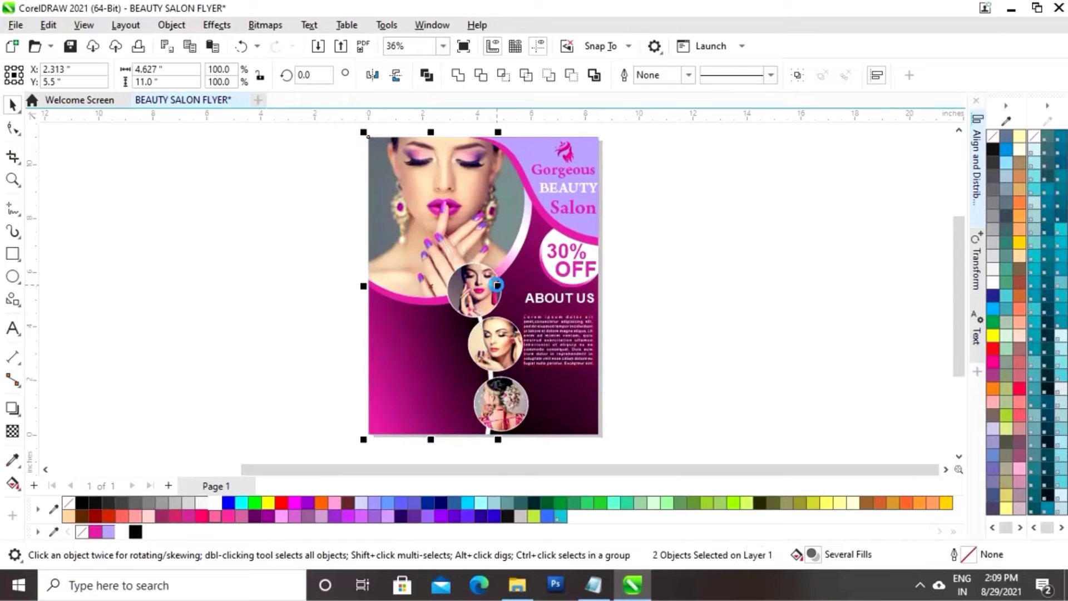
Shift the three circular photos slightly left with two arrow-key nudges
{"action": "left_click", "coordinate": [672, 292]}
{"action": "left_click_drag", "start_coordinate": [340, 210], "coordinate": [544, 411]}
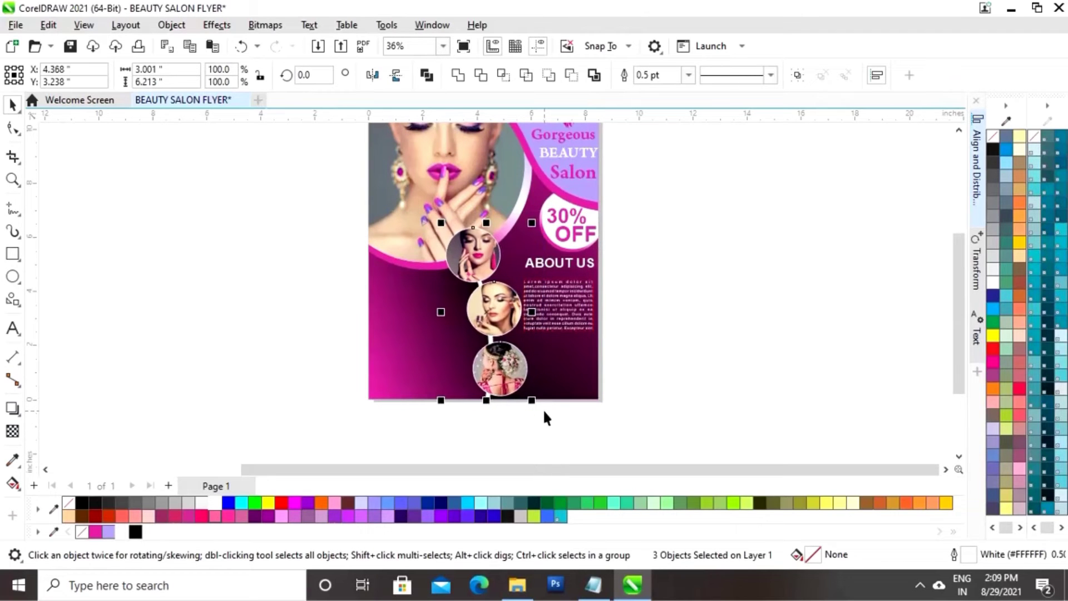
{"action": "key", "text": "Left"}
{"action": "key", "text": "Left"}
{"action": "key", "text": "Left"}
{"action": "key", "text": "Left"}
{"action": "key", "text": "Left"}
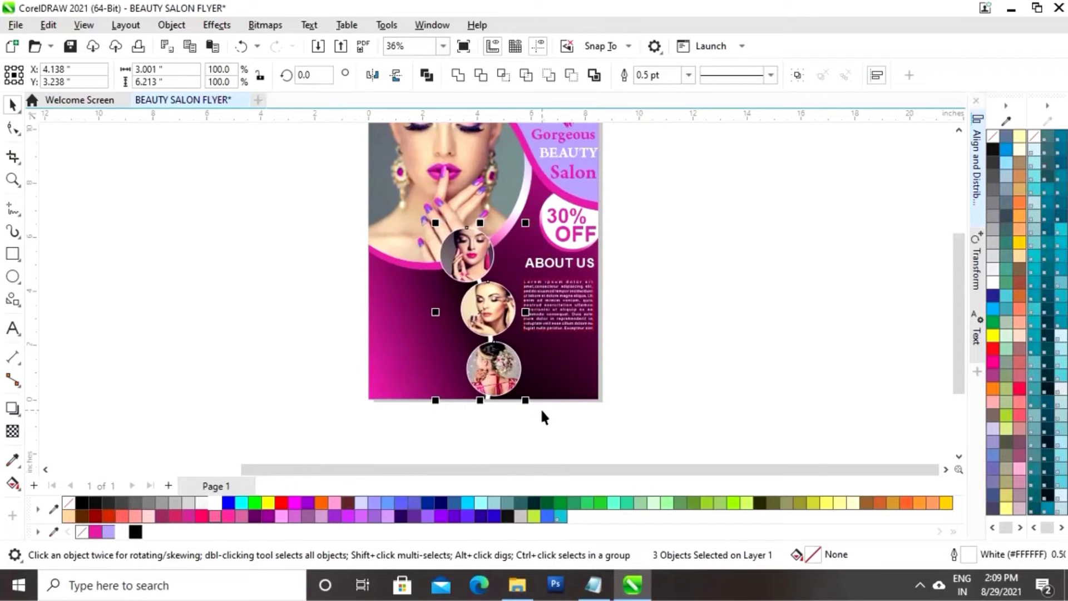
{"action": "key", "text": "Left"}
{"action": "key", "text": "Left"}
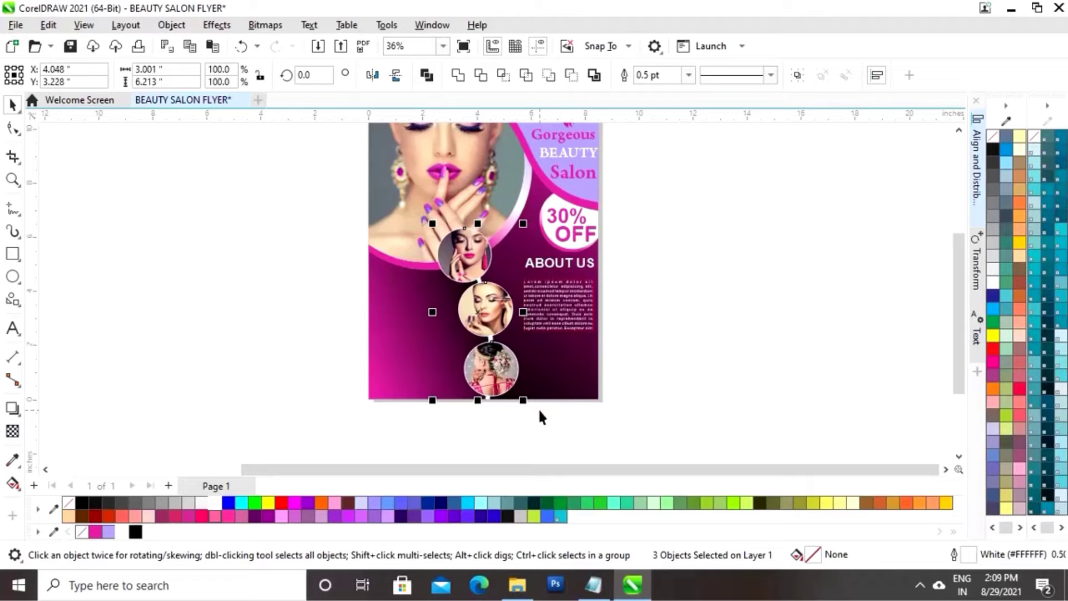
Start enlarging the Lorem ipsum paragraph to about 110%
{"action": "left_click", "coordinate": [697, 312]}
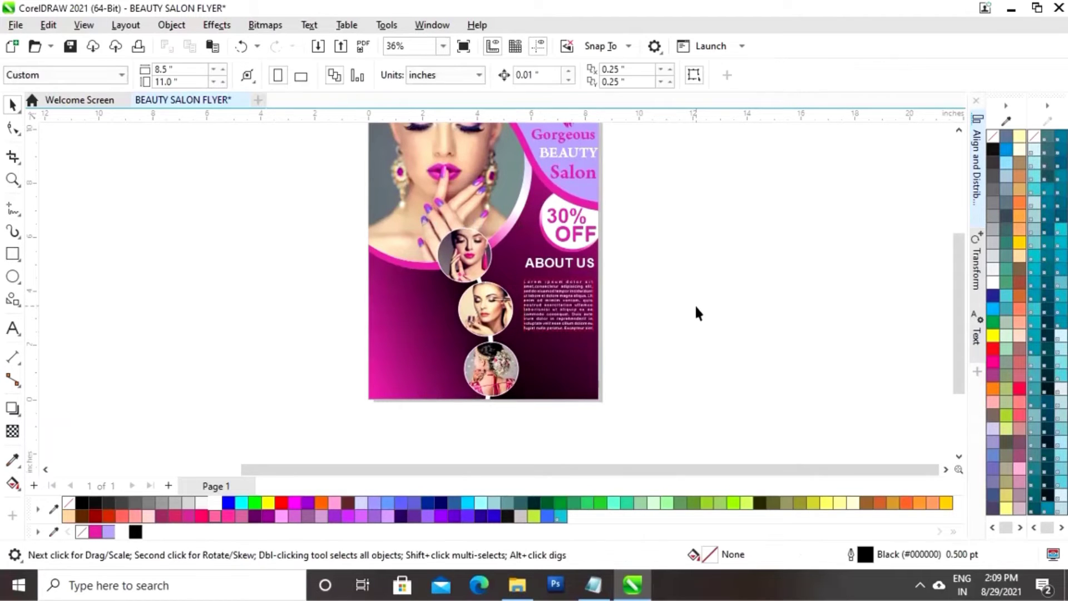
{"action": "left_click", "coordinate": [559, 305]}
{"action": "left_click_drag", "start_coordinate": [520, 335], "coordinate": [503, 341]}
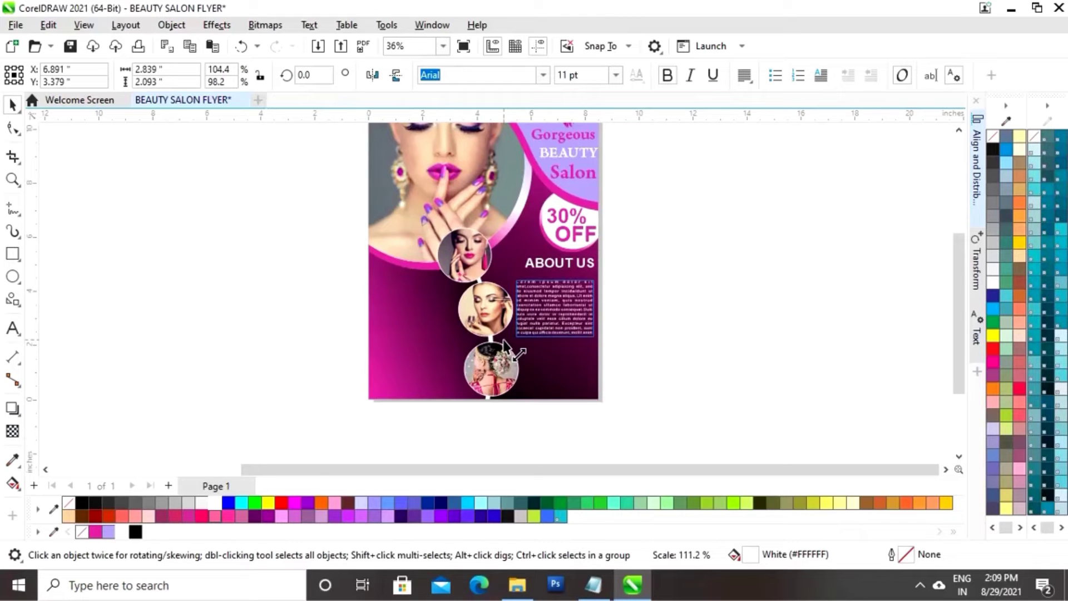
Centre the ABOUT US heading and the paragraph horizontally with Align and Distribute
{"action": "left_click", "coordinate": [611, 273]}
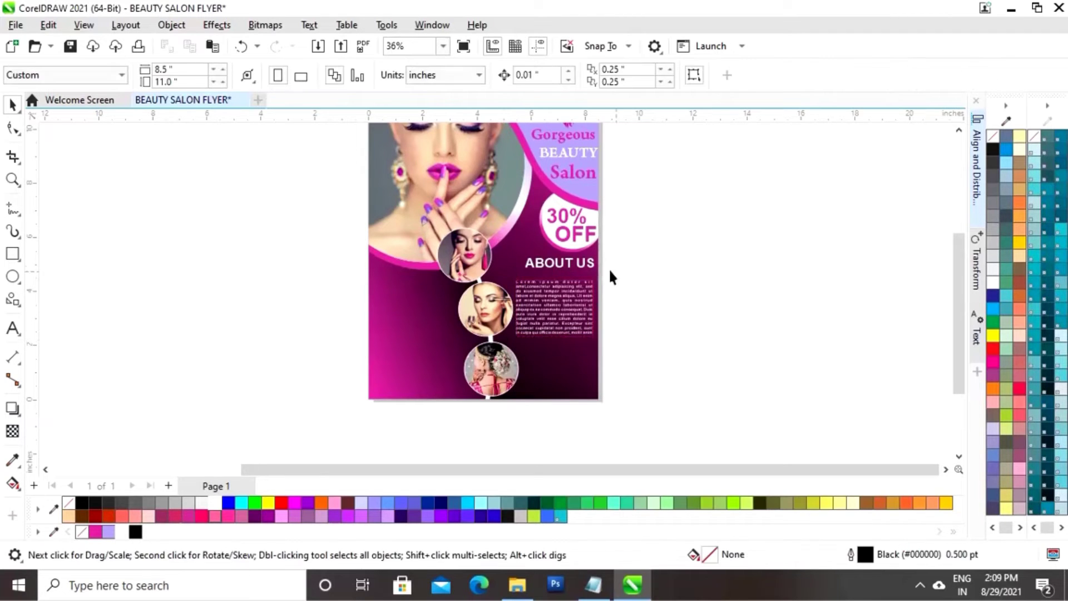
{"action": "left_click", "coordinate": [568, 272]}
{"action": "left_click", "coordinate": [625, 299]}
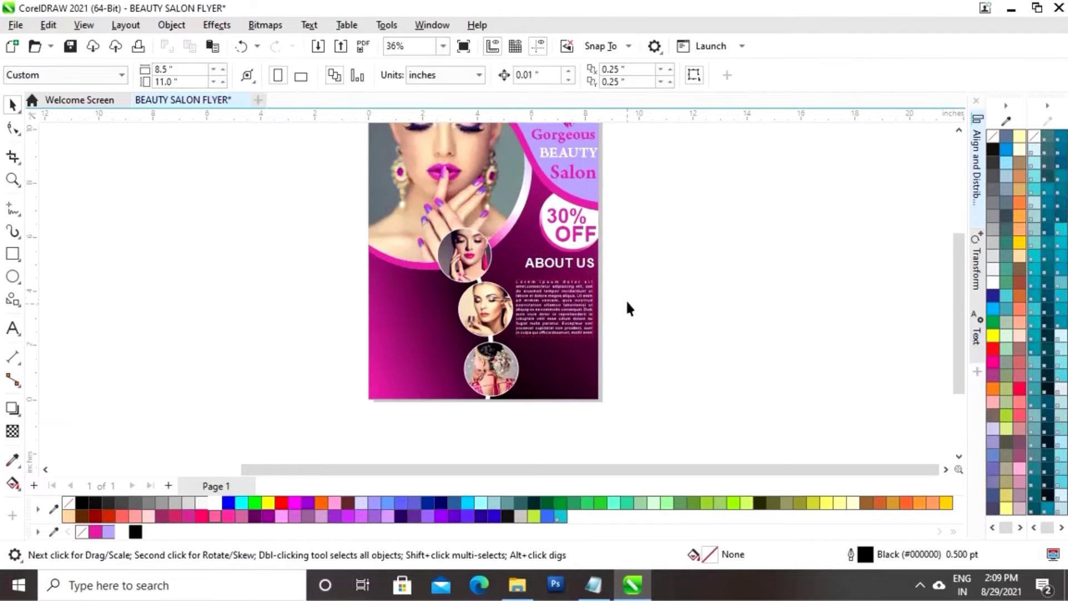
{"action": "left_click", "coordinate": [565, 268]}
{"action": "left_click", "coordinate": [557, 311], "text": "shift"}
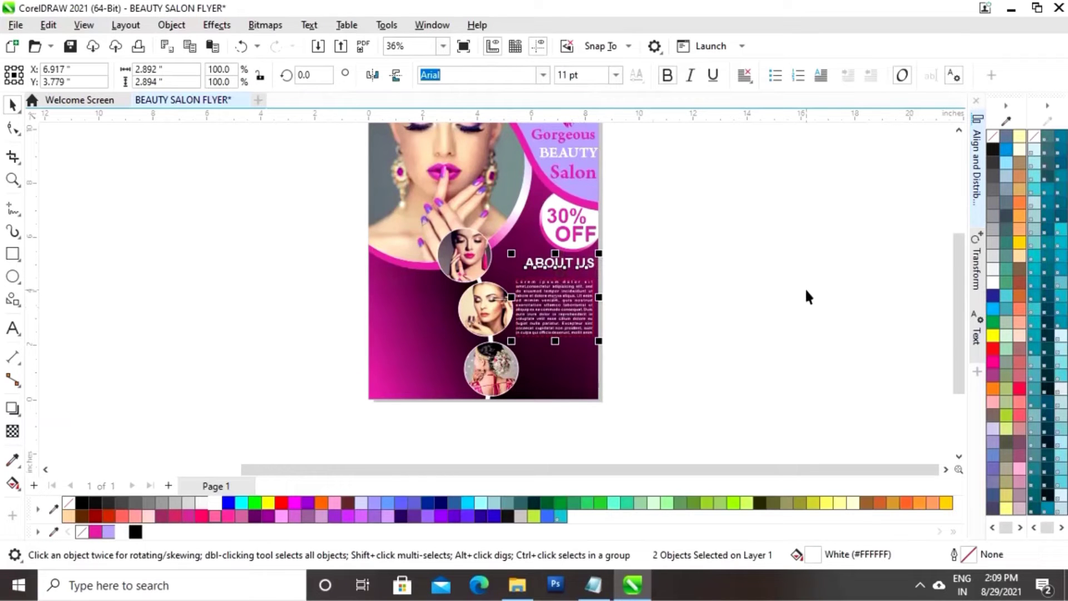
{"action": "left_click", "coordinate": [980, 203]}
{"action": "left_click", "coordinate": [776, 145]}
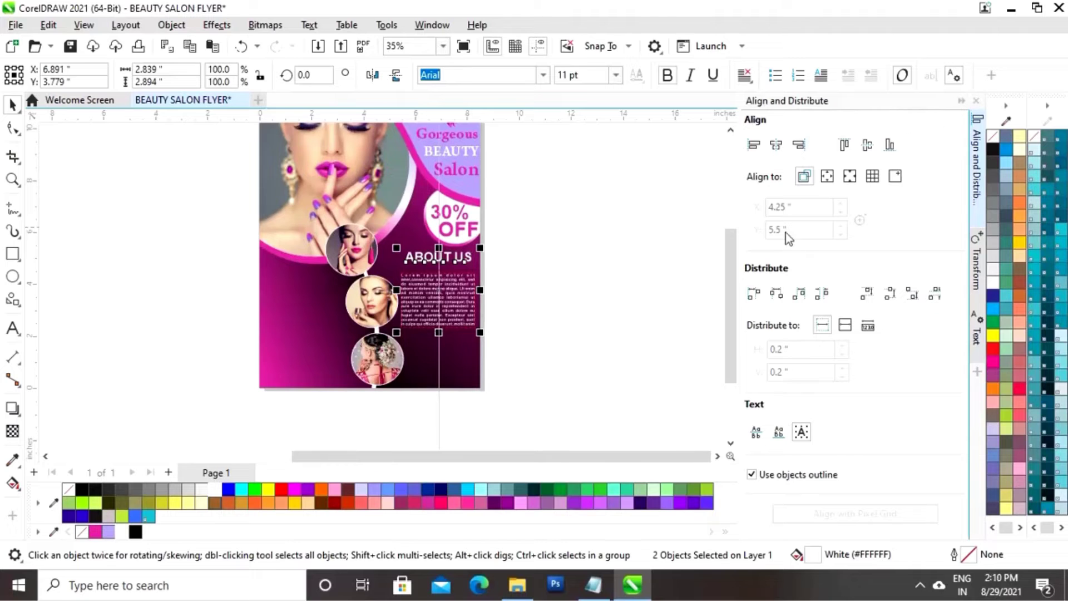
Collapse the alignment panel and nudge the paragraph up just beneath ABOUT US
{"action": "left_click", "coordinate": [680, 253]}
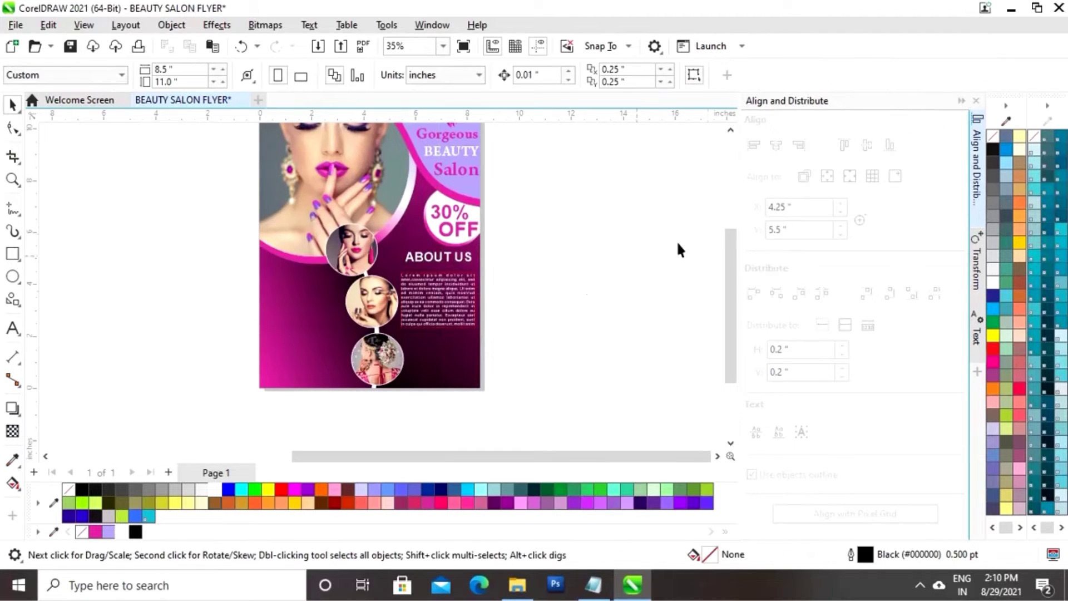
{"action": "left_click", "coordinate": [961, 101]}
{"action": "left_click_drag", "start_coordinate": [646, 363], "coordinate": [543, 305]}
{"action": "left_click", "coordinate": [591, 312]}
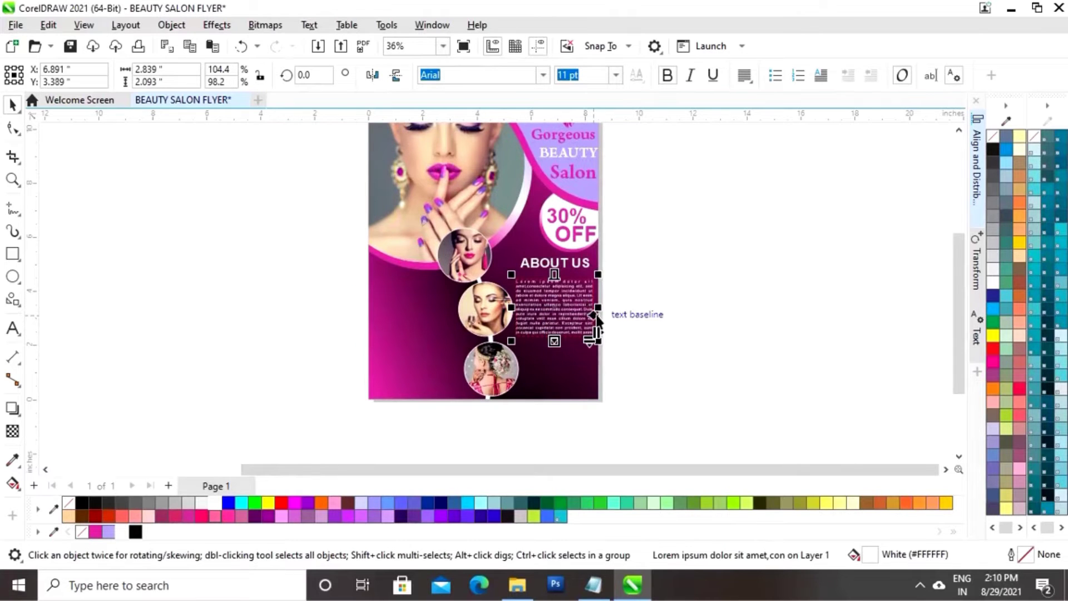
{"action": "key", "text": "Up"}
{"action": "key", "text": "Up"}
{"action": "key", "text": "Up"}
{"action": "key", "text": "Up"}
{"action": "key", "text": "Up"}
{"action": "key", "text": "Up"}
{"action": "key", "text": "Up"}
{"action": "key", "text": "Up"}
{"action": "key", "text": "Up"}
{"action": "key", "text": "Up"}
{"action": "key", "text": "Up"}
{"action": "key", "text": "Up"}
{"action": "key", "text": "Up"}
{"action": "key", "text": "Up"}
{"action": "key", "text": "Up"}
{"action": "key", "text": "Up"}
{"action": "key", "text": "Up"}
{"action": "key", "text": "Up"}
{"action": "key", "text": "Up"}
{"action": "key", "text": "Up"}
{"action": "key", "text": "Down"}
{"action": "key", "text": "Down"}
{"action": "key", "text": "Down"}
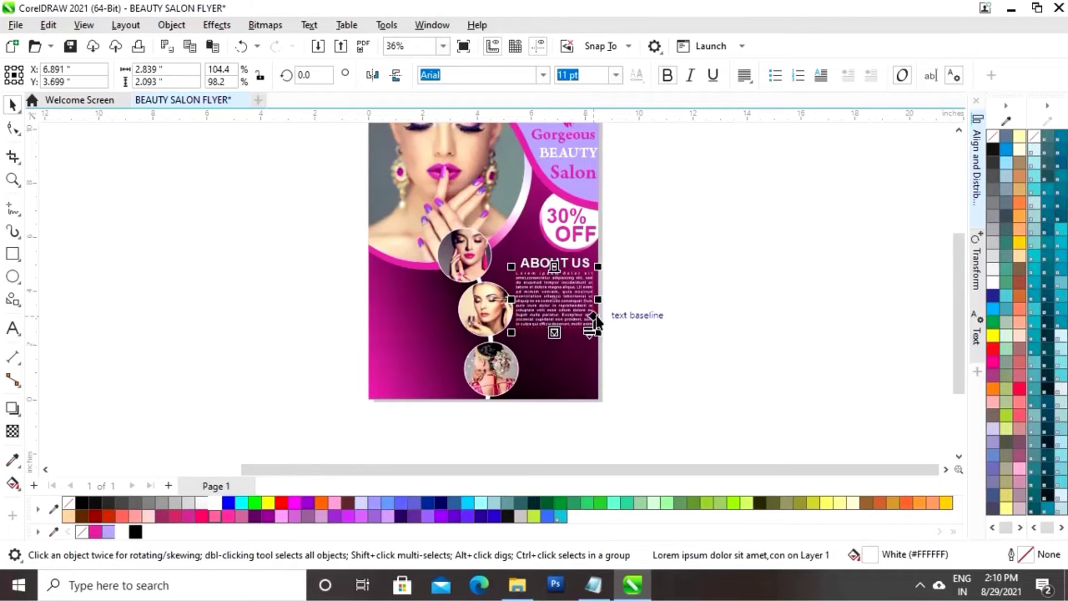
{"action": "left_click", "coordinate": [702, 314]}
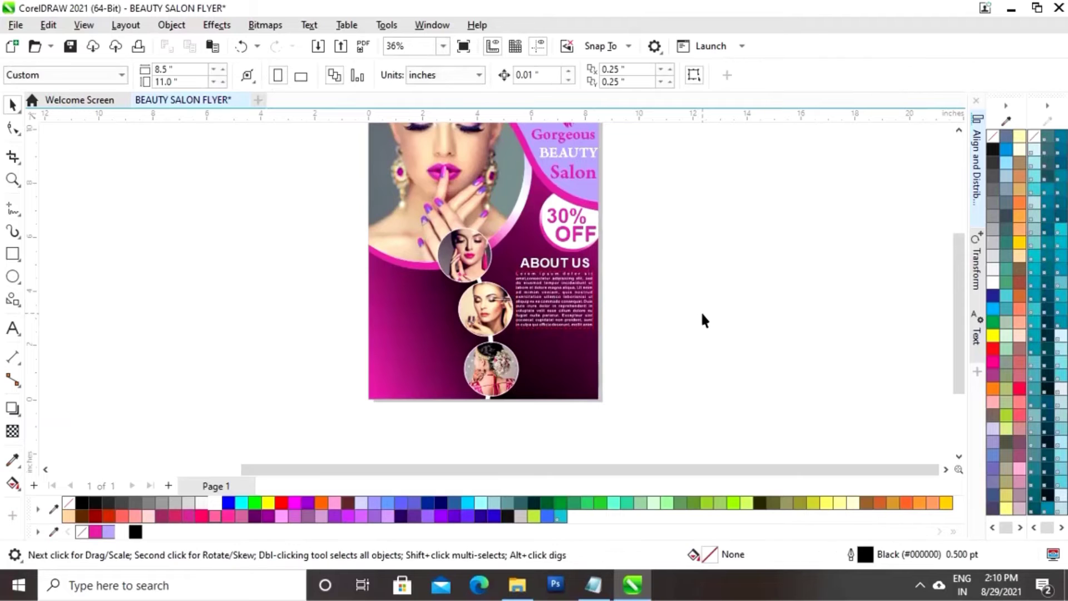
Type SERVICES, make it white, enlarge it to about 35.9 pt and place it beside the middle photo
{"action": "left_click", "coordinate": [14, 331]}
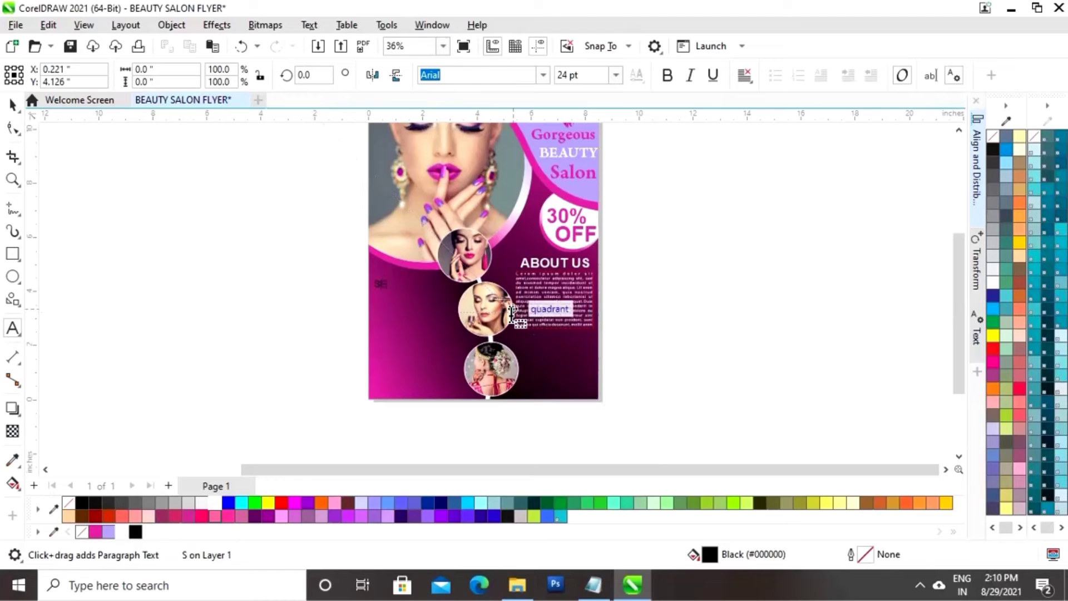
{"action": "type", "text": "ES"}
{"action": "left_click", "coordinate": [13, 105]}
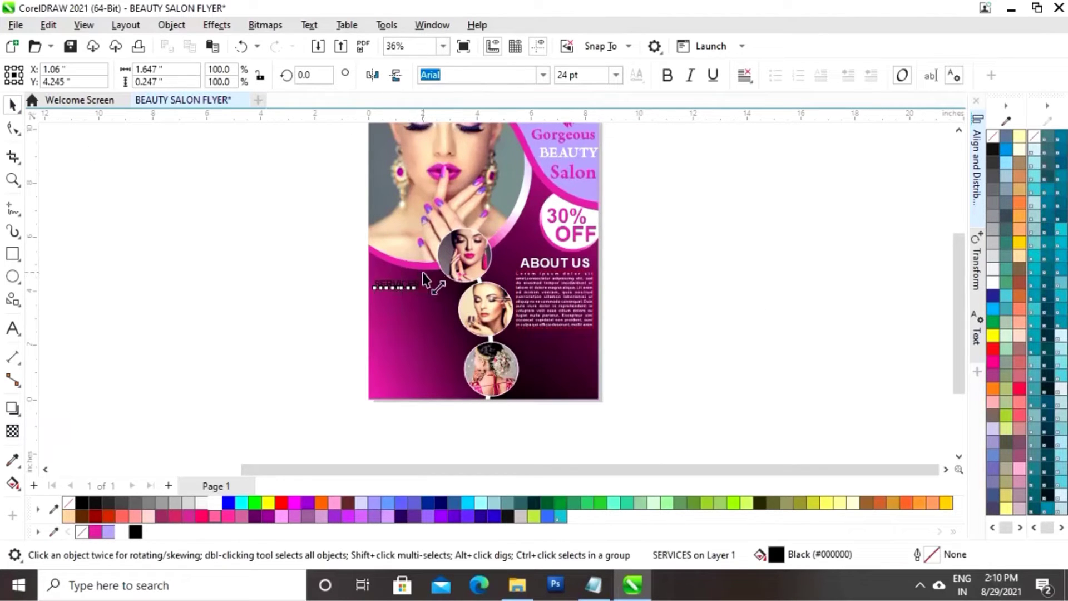
{"action": "left_click_drag", "start_coordinate": [425, 276], "coordinate": [449, 258]}
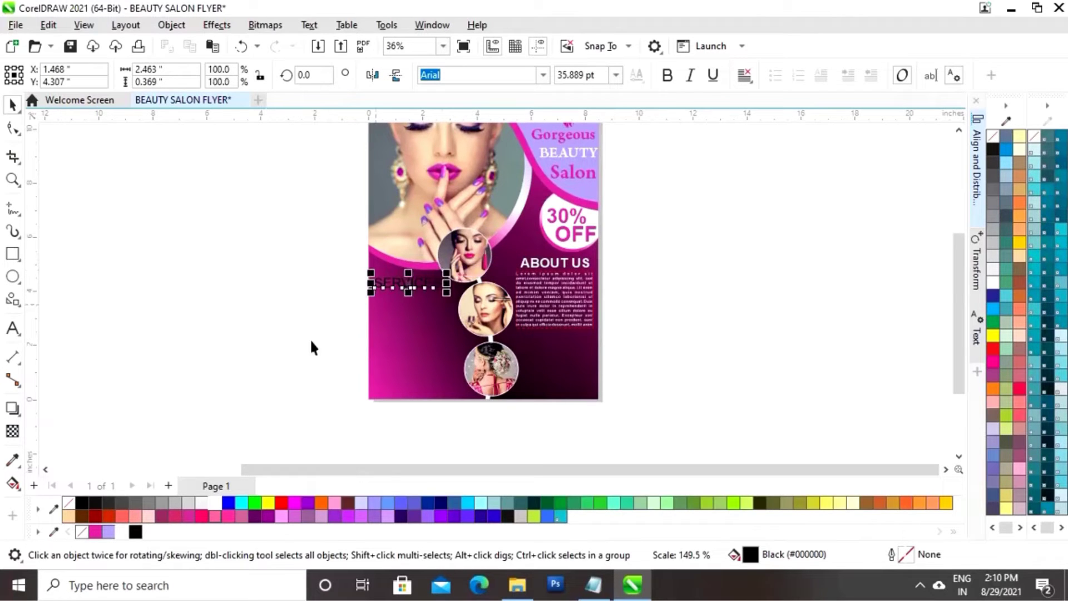
{"action": "left_click", "coordinate": [123, 532]}
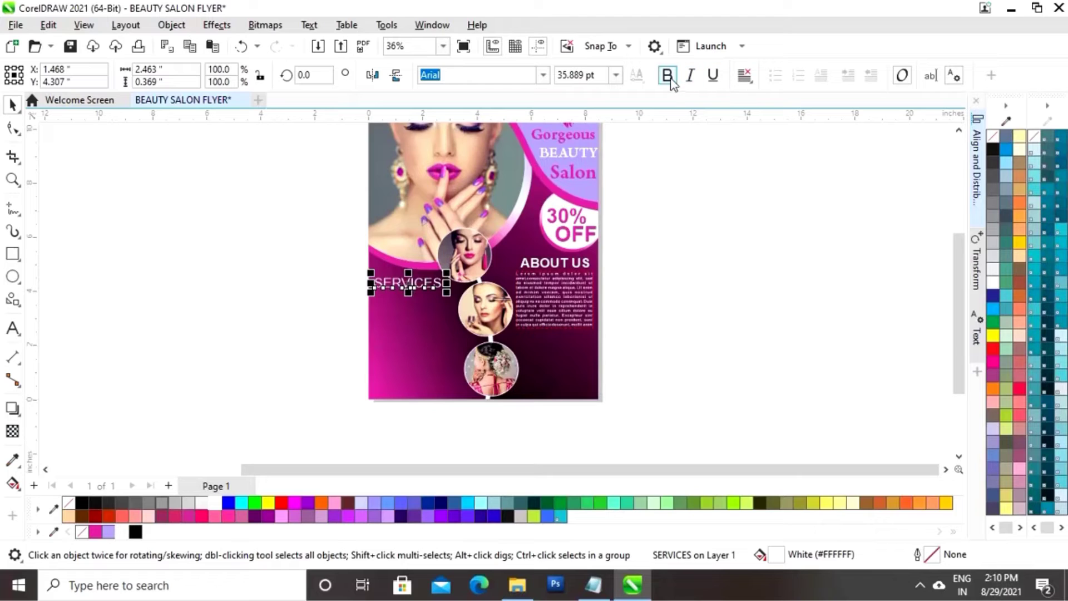
{"action": "left_click_drag", "start_coordinate": [409, 284], "coordinate": [413, 295]}
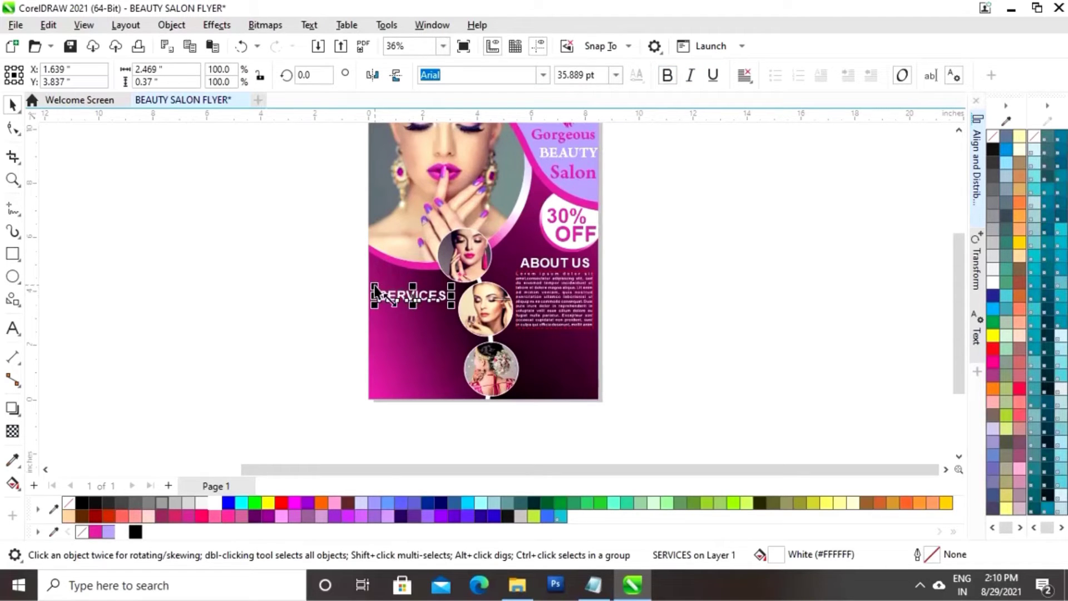
{"action": "left_click_drag", "start_coordinate": [373, 283], "coordinate": [414, 292]}
Draw a small white bullet dot with no outline under SERVICES
{"action": "left_click", "coordinate": [206, 351]}
{"action": "left_click", "coordinate": [12, 276]}
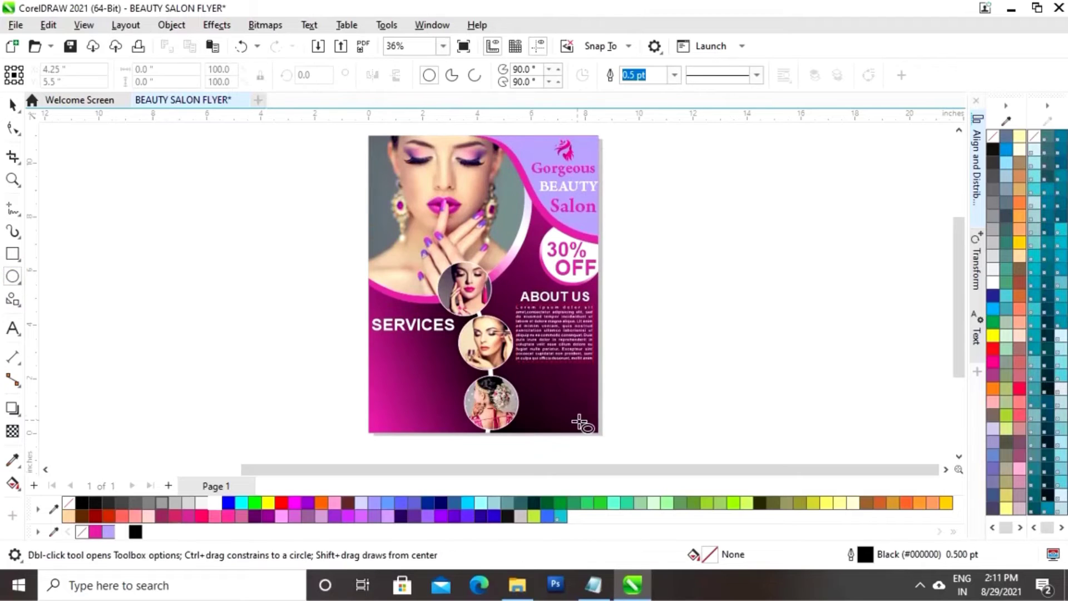
{"action": "left_click_drag", "start_coordinate": [378, 345], "coordinate": [384, 352]}
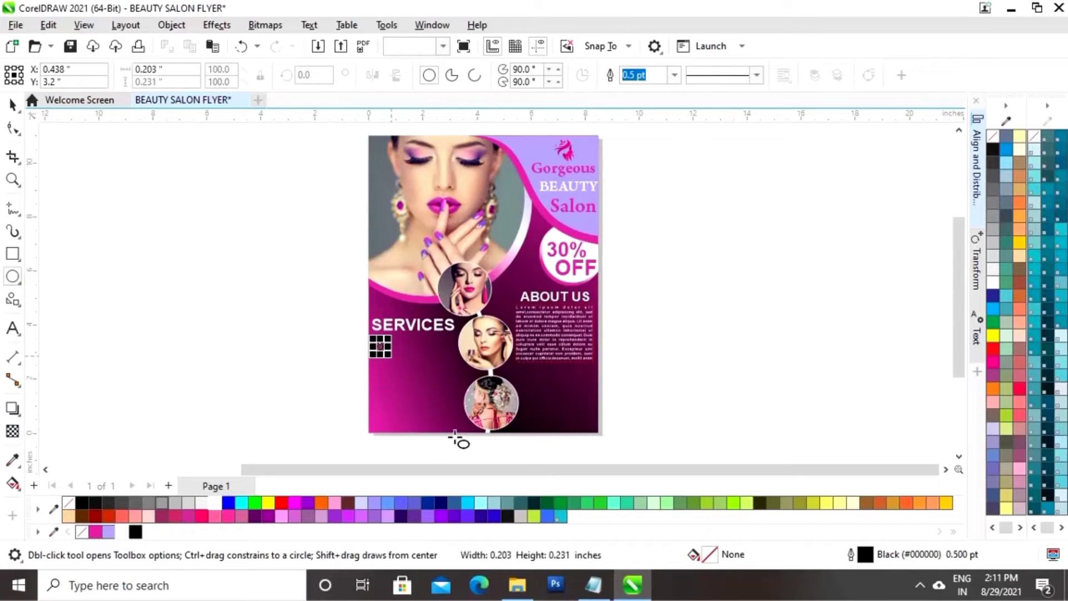
{"action": "left_click", "coordinate": [119, 535]}
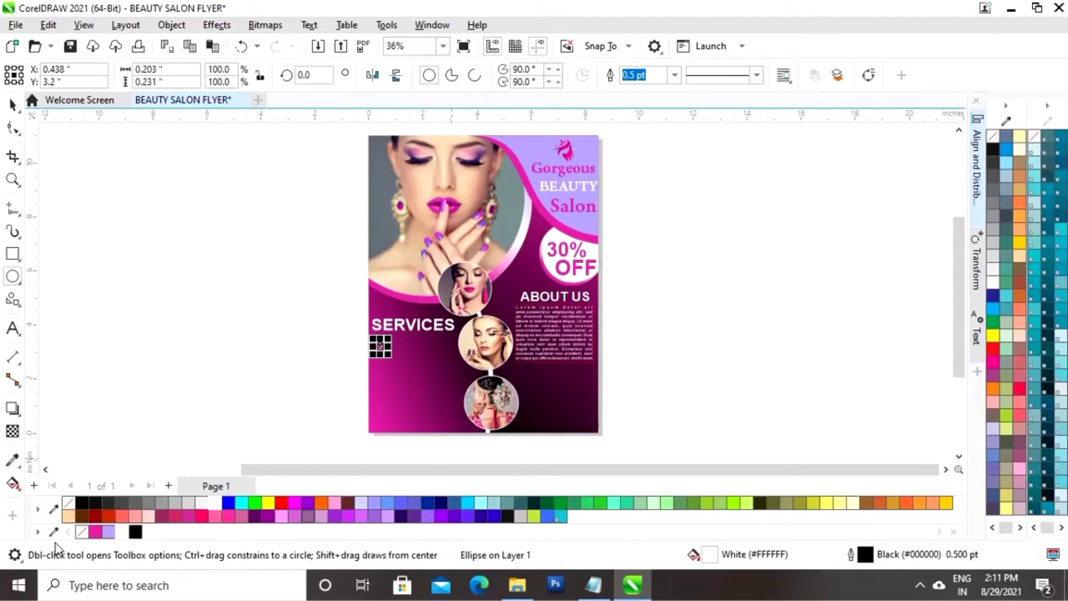
{"action": "right_click", "coordinate": [82, 531]}
{"action": "key", "text": "Escape"}
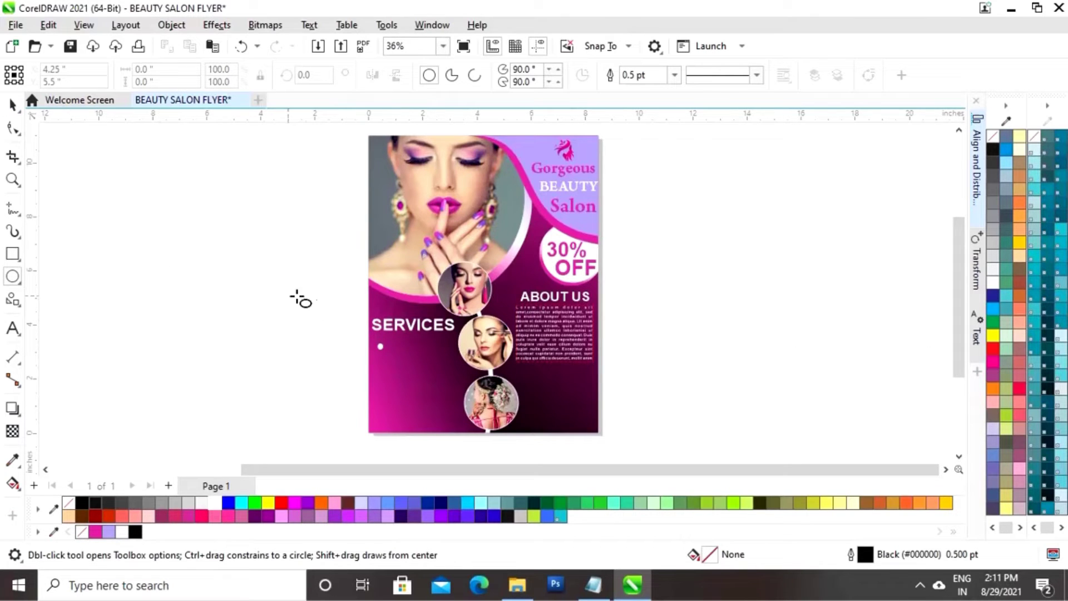
{"action": "left_click", "coordinate": [12, 105]}
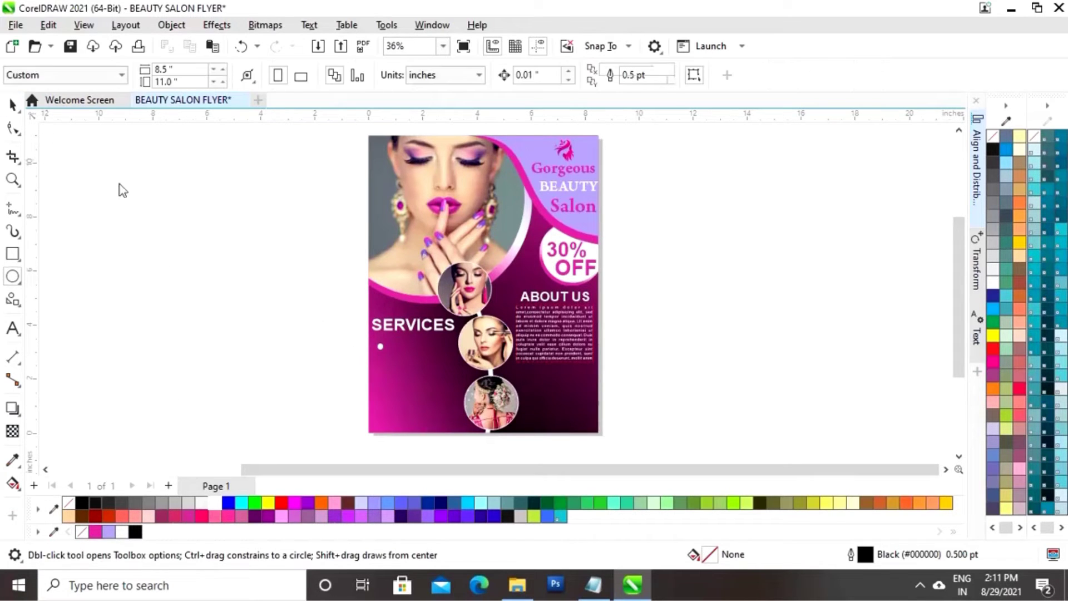
{"action": "left_click", "coordinate": [379, 347]}
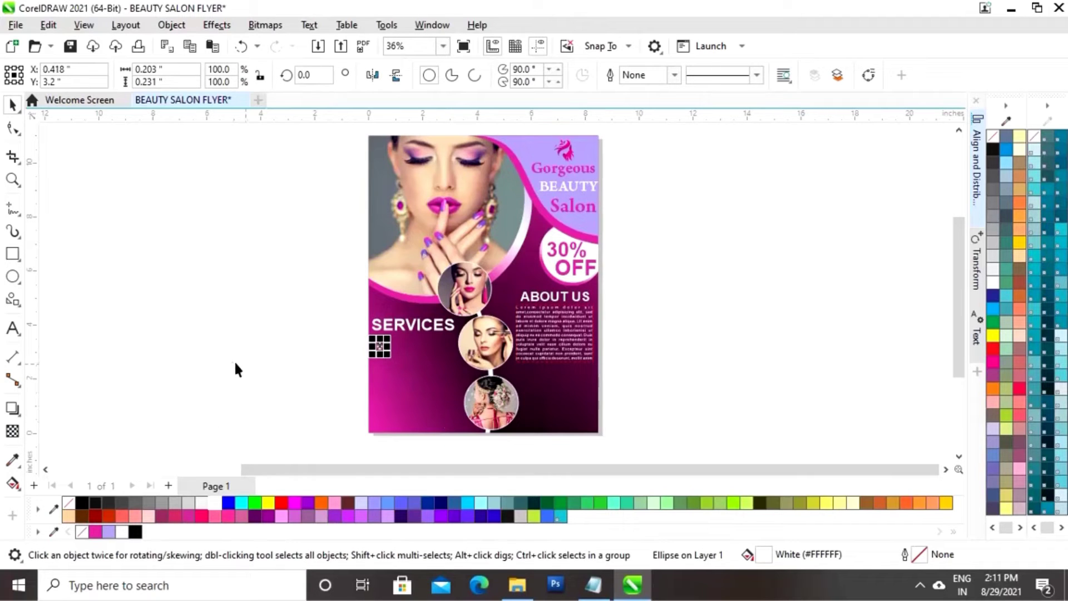
{"action": "left_click", "coordinate": [71, 340]}
Add white bold NAIL ART text beside the bullet dot
{"action": "left_click", "coordinate": [13, 328]}
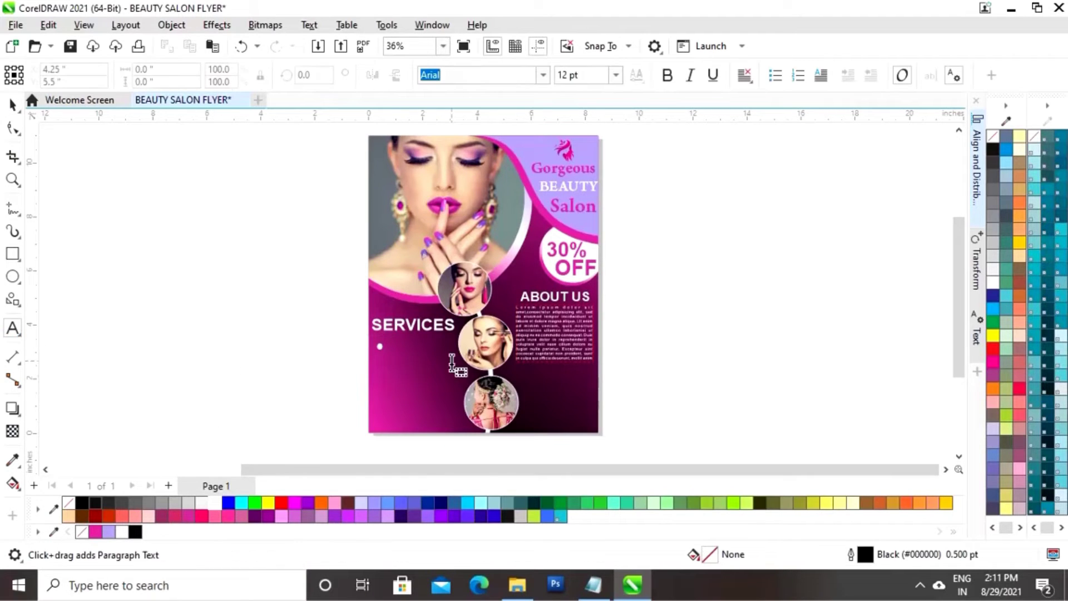
{"action": "left_click", "coordinate": [393, 347]}
{"action": "type", "text": "NAIL ART"}
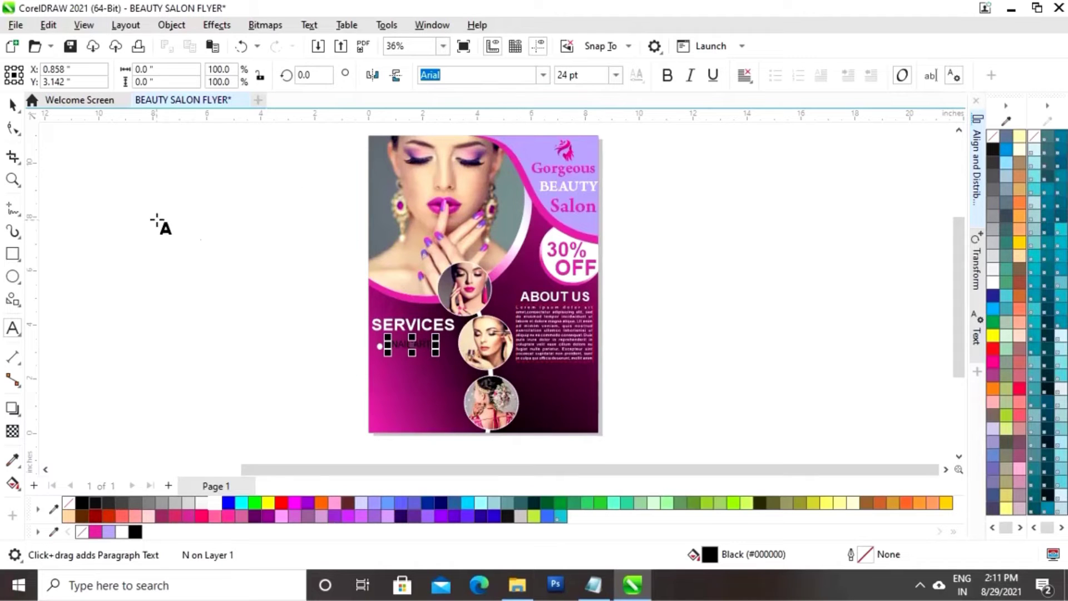
{"action": "left_click", "coordinate": [12, 104]}
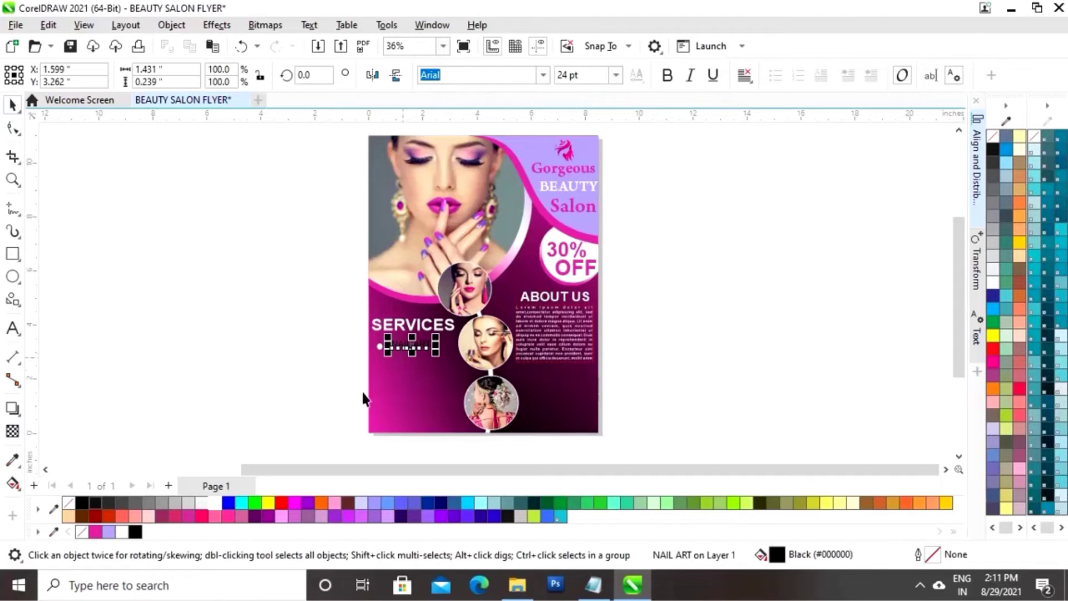
{"action": "left_click", "coordinate": [122, 532]}
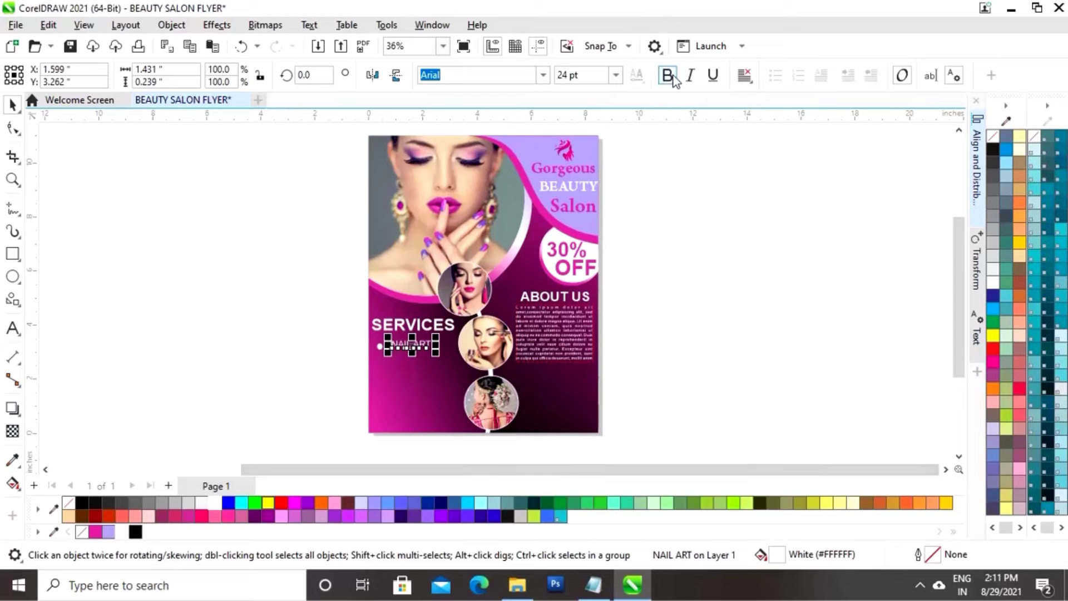
{"action": "left_click", "coordinate": [673, 80]}
{"action": "left_click", "coordinate": [623, 381]}
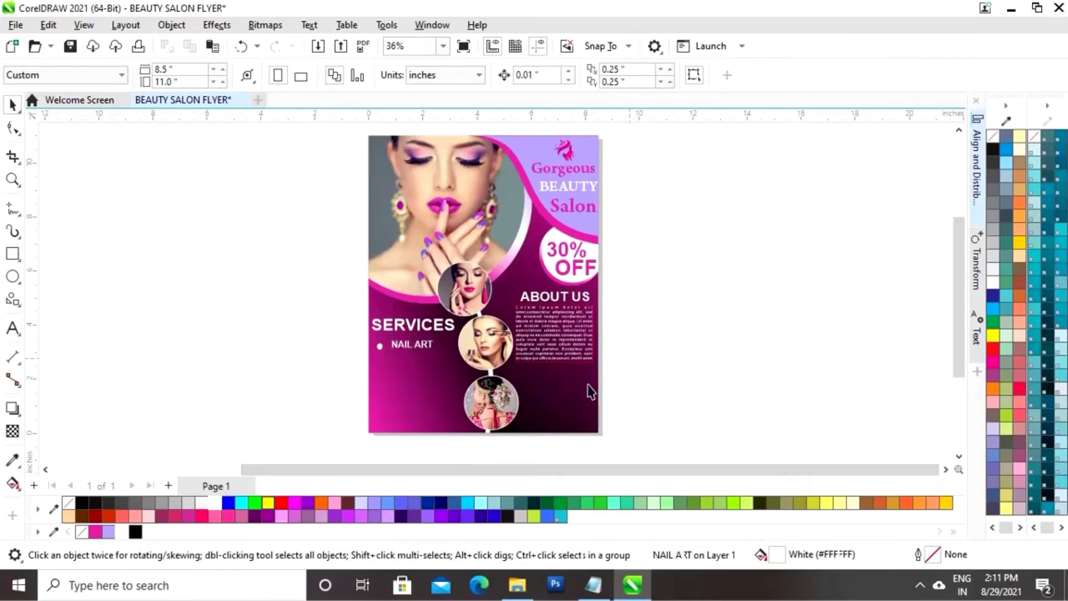
{"action": "left_click", "coordinate": [409, 346]}
Set NAIL ART in Arial Rounded MT Bold and move it closer to its bullet
{"action": "left_click", "coordinate": [543, 81]}
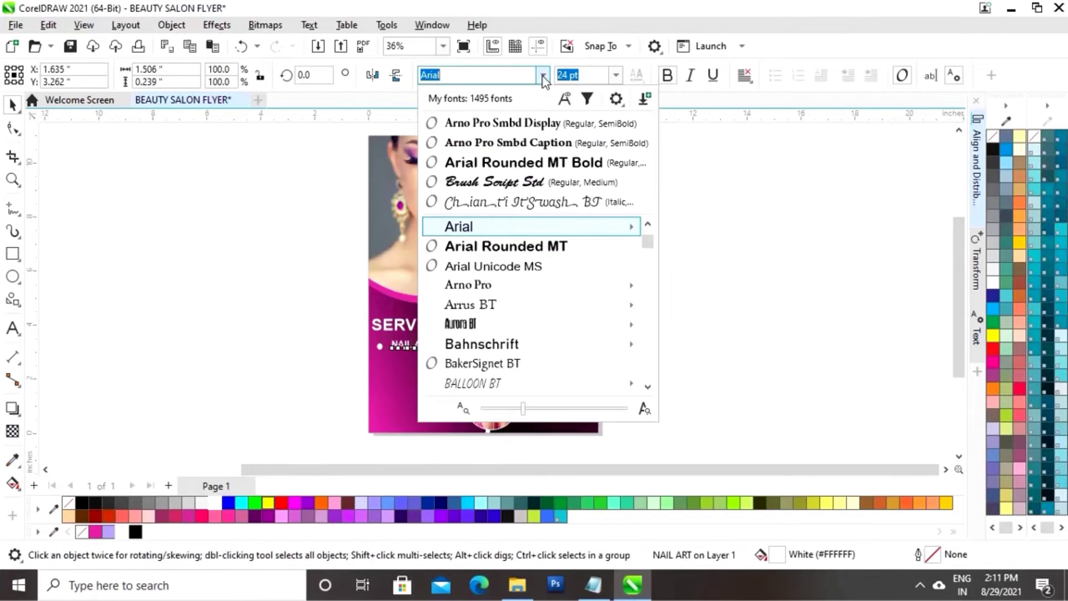
{"action": "key", "text": "Escape"}
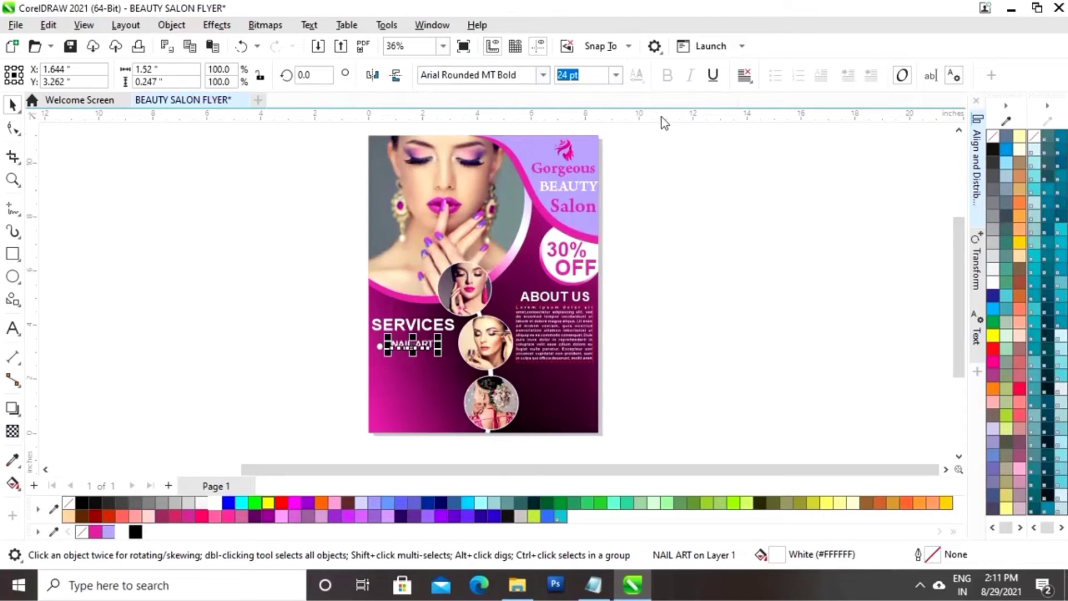
{"action": "left_click", "coordinate": [663, 179]}
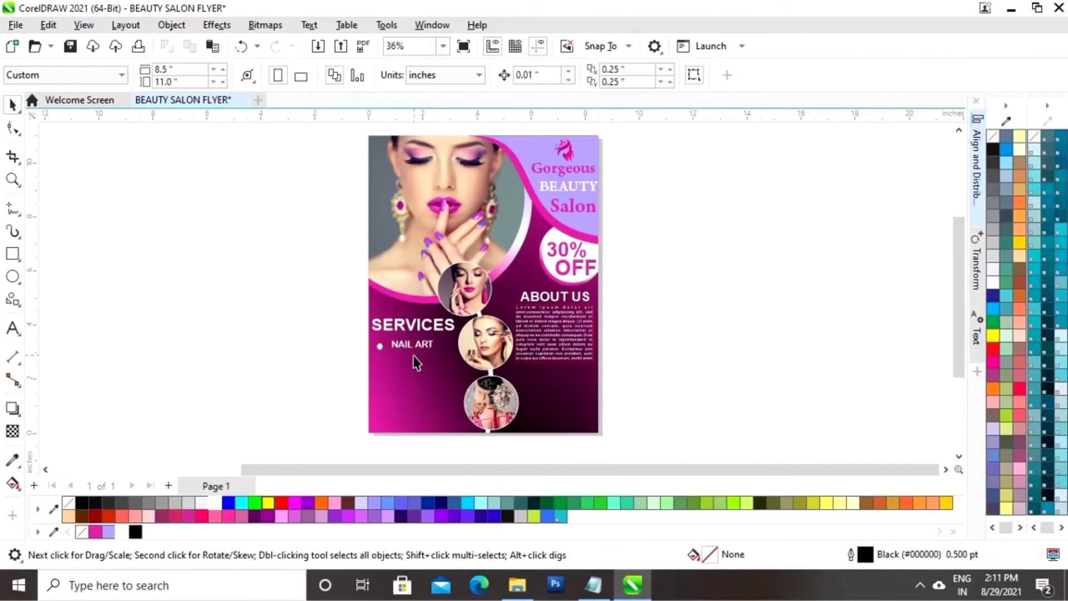
{"action": "left_click_drag", "start_coordinate": [416, 350], "coordinate": [425, 348]}
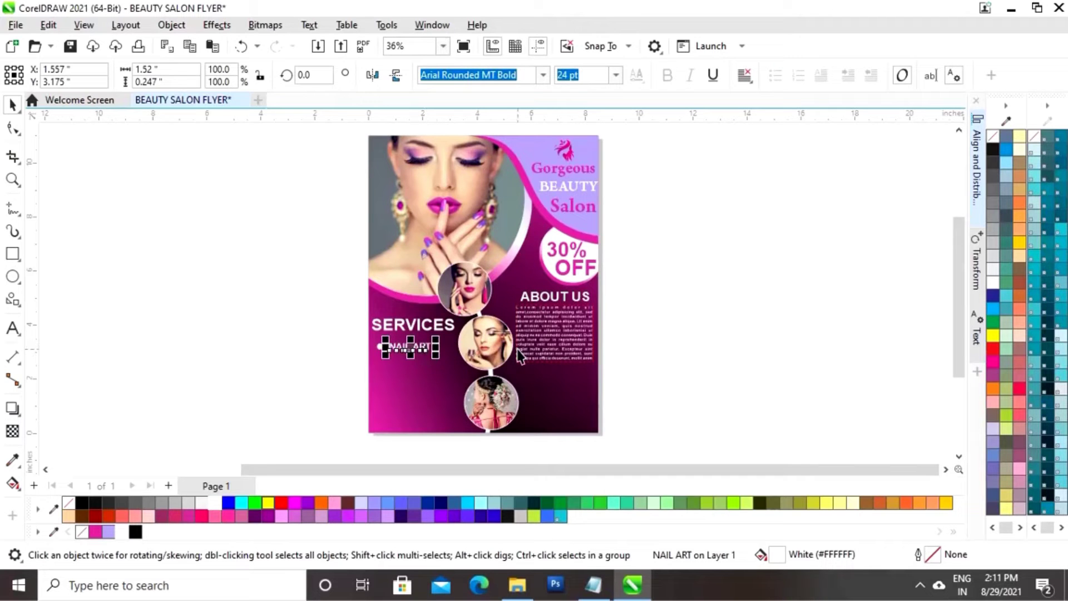
{"action": "key", "text": "z"}
{"action": "left_click", "coordinate": [434, 375]}
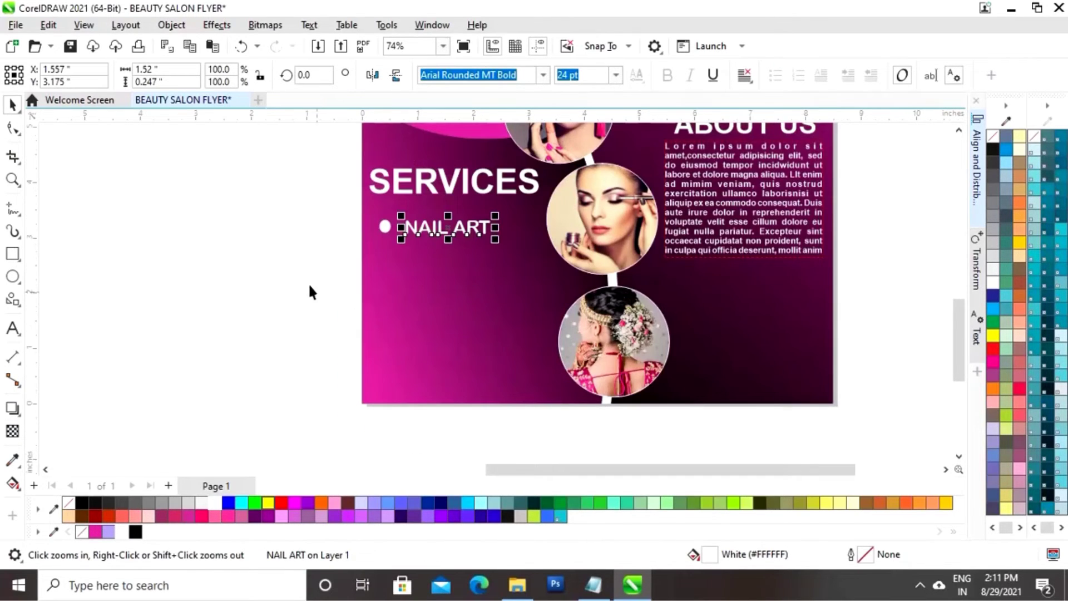
{"action": "key", "text": "space"}
{"action": "left_click", "coordinate": [466, 232]}
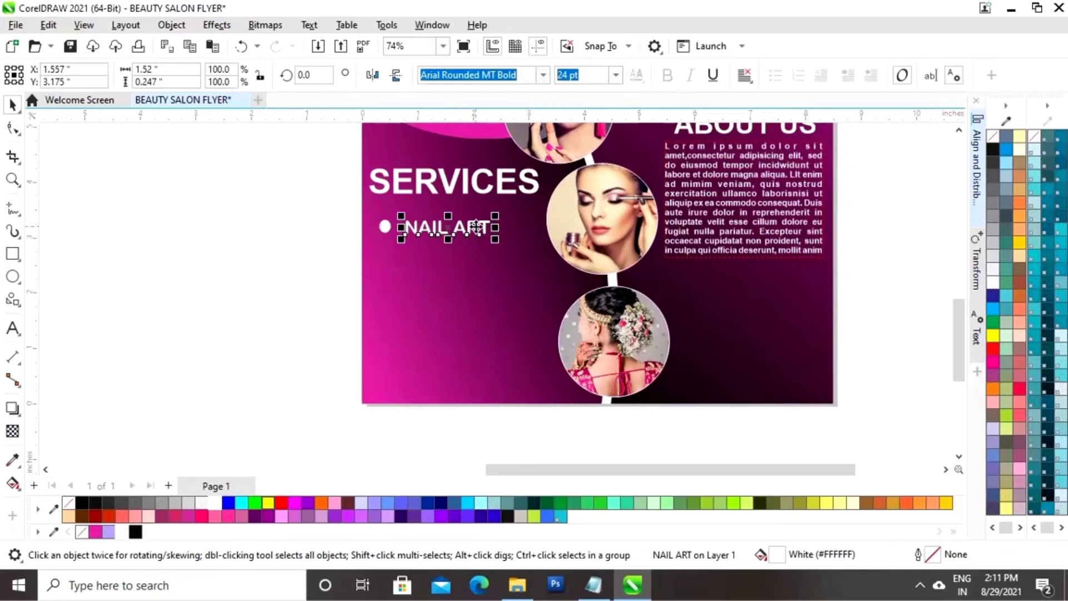
{"action": "left_click_drag", "start_coordinate": [465, 229], "coordinate": [461, 230]}
{"action": "left_click", "coordinate": [279, 286]}
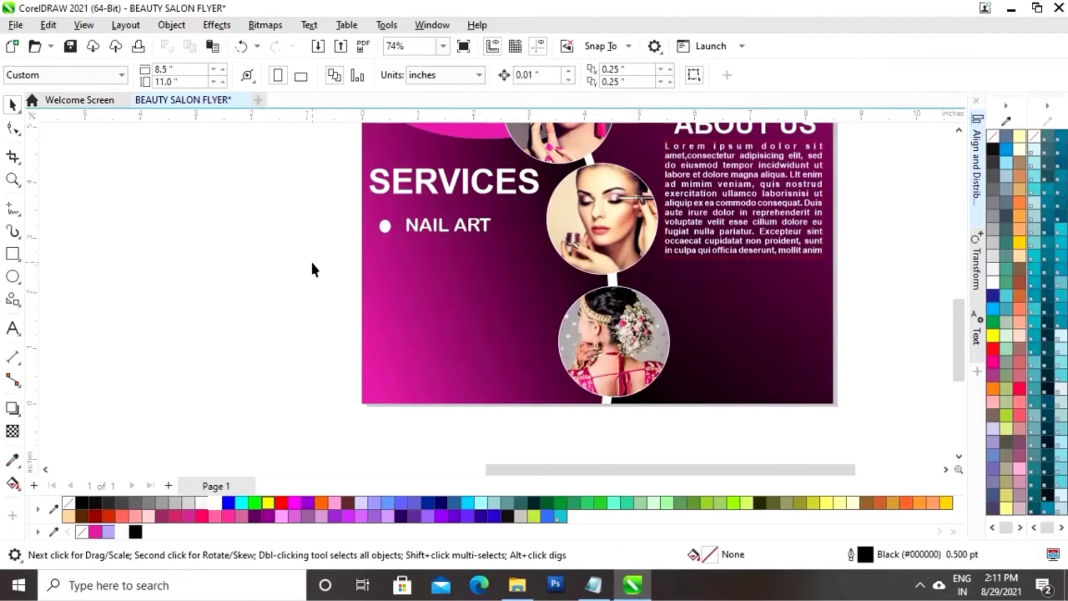
Vertically centre the bullet and NAIL ART using Align Centers Vertically
{"action": "left_click_drag", "start_coordinate": [317, 262], "coordinate": [543, 202]}
{"action": "left_click", "coordinate": [981, 202]}
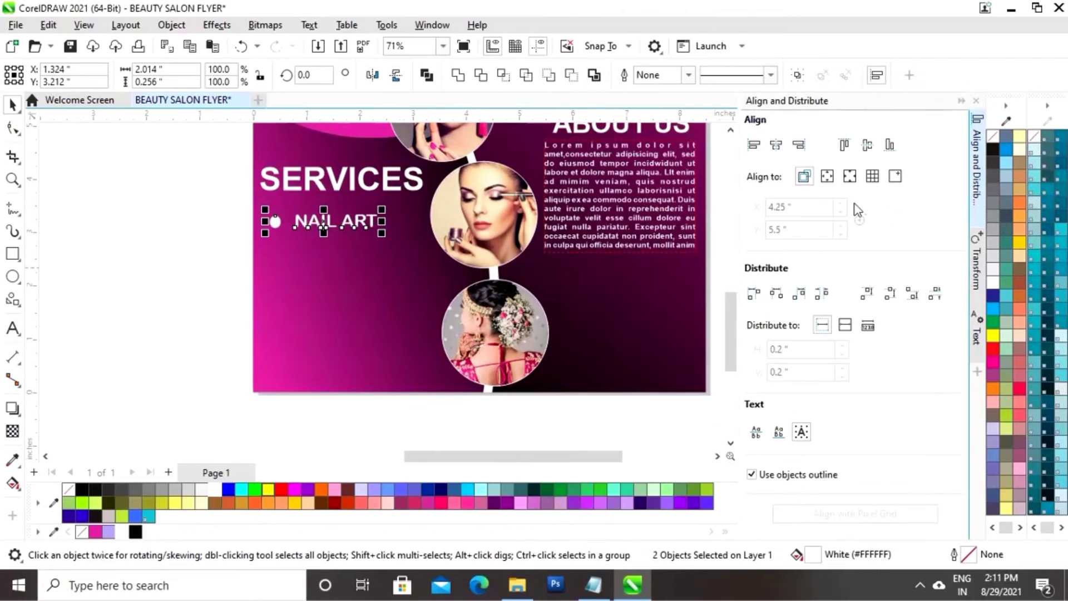
{"action": "left_click", "coordinate": [868, 146]}
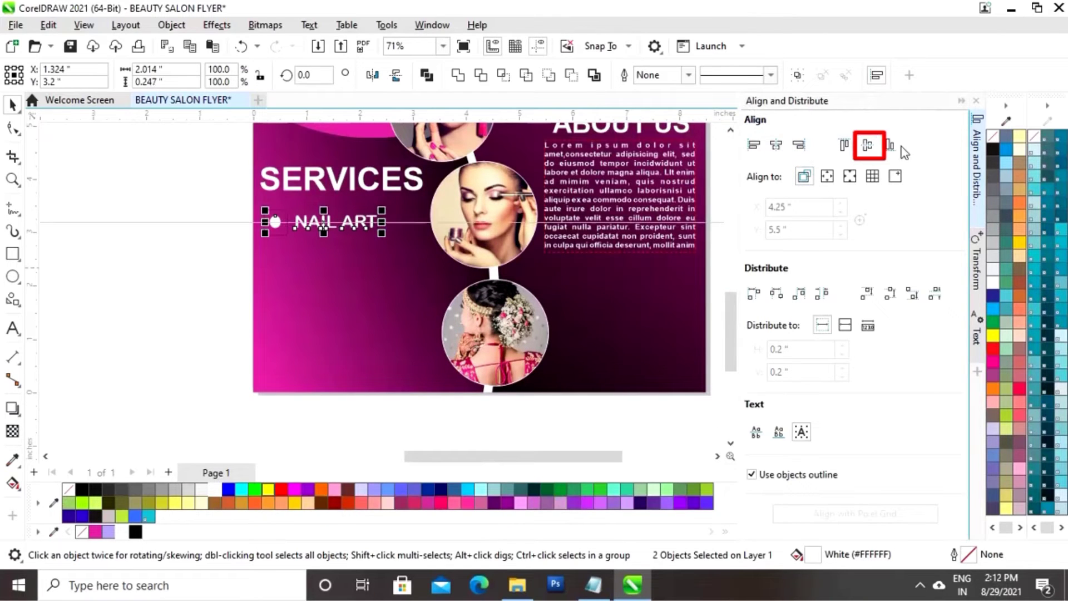
{"action": "left_click", "coordinate": [977, 101]}
{"action": "left_click", "coordinate": [306, 281]}
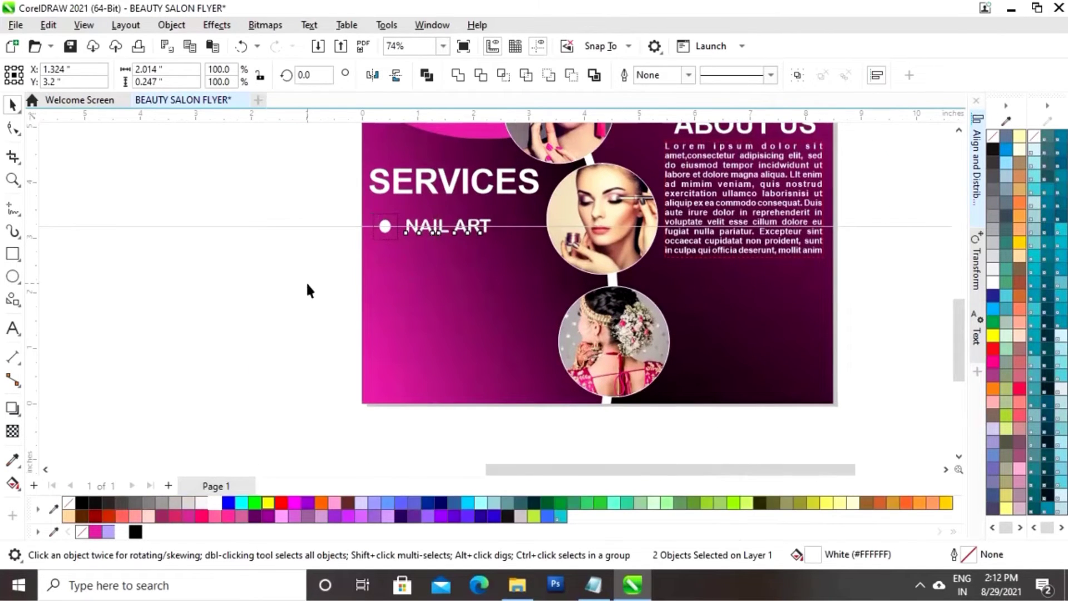
{"action": "left_click_drag", "start_coordinate": [302, 265], "coordinate": [549, 201]}
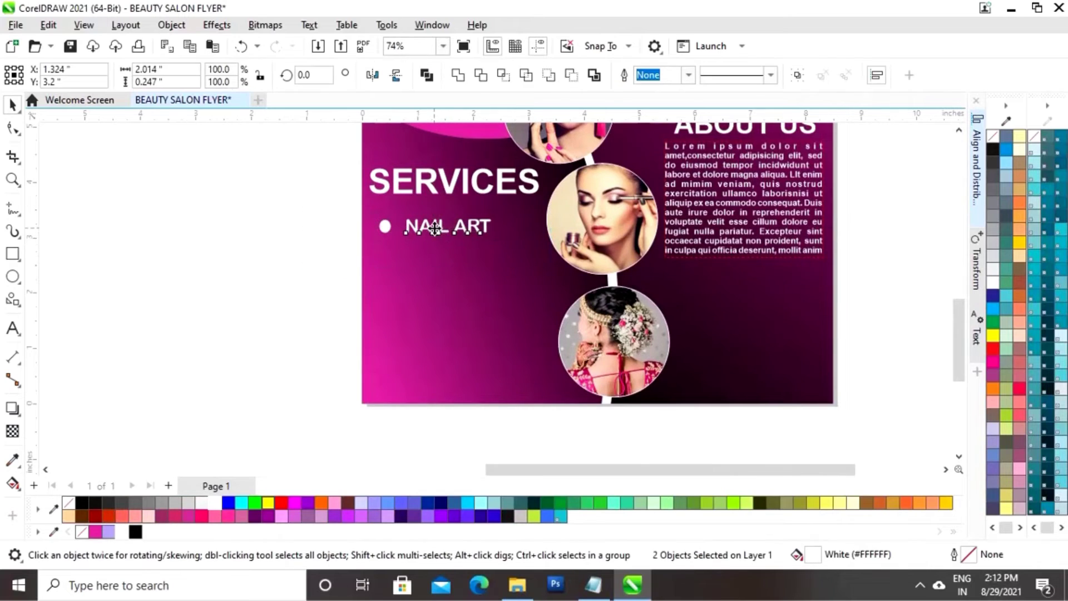
Duplicate the NAIL ART bullet line below and retype it as HAIR COLOR
{"action": "left_click_drag", "start_coordinate": [446, 225], "coordinate": [434, 249]}
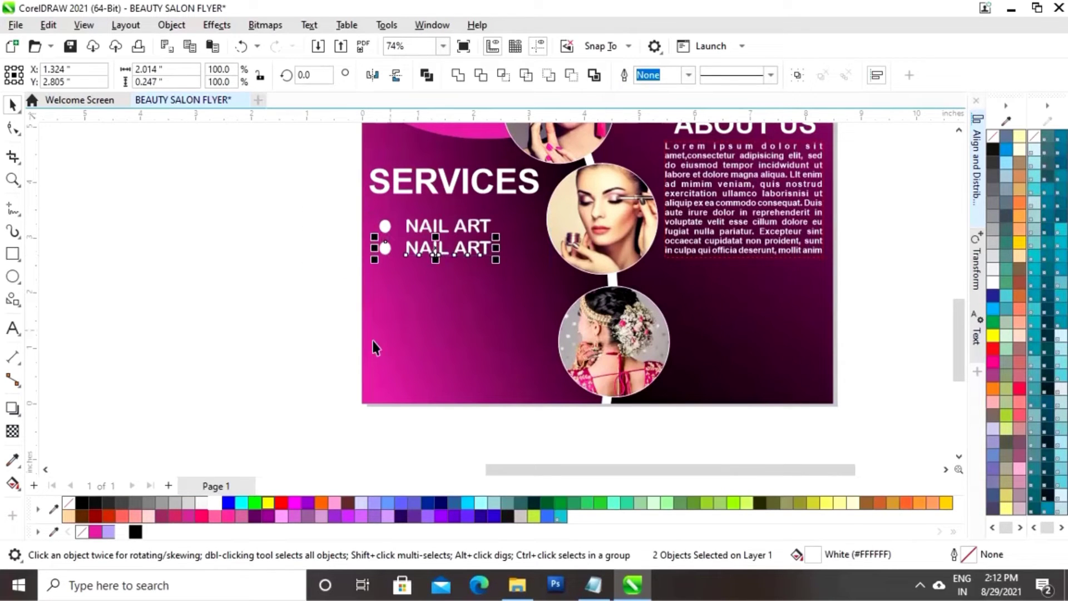
{"action": "left_click", "coordinate": [224, 279]}
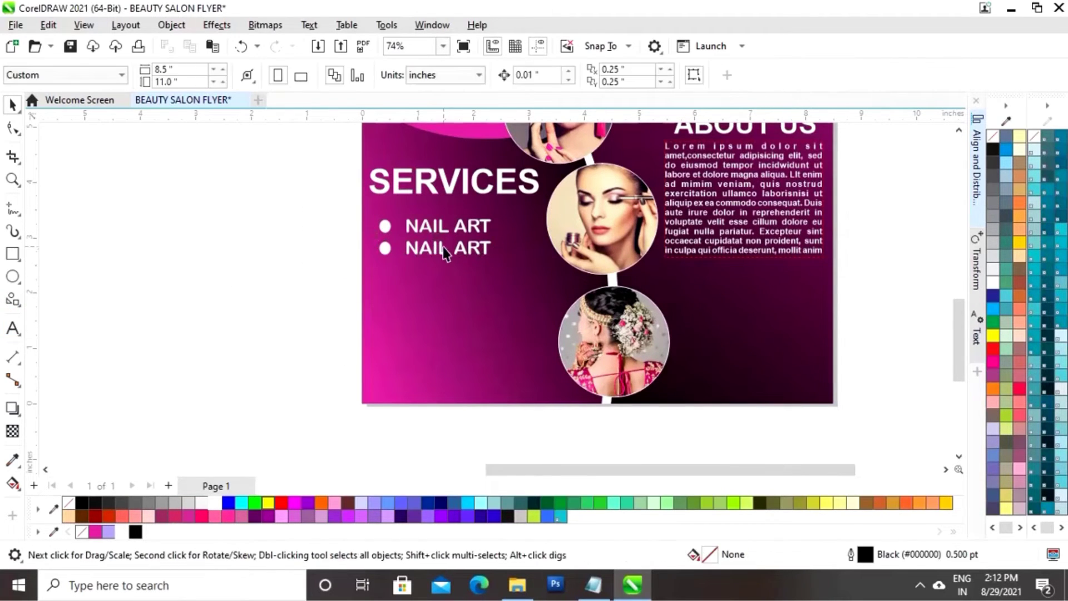
{"action": "left_click", "coordinate": [443, 245]}
{"action": "left_click", "coordinate": [13, 330]}
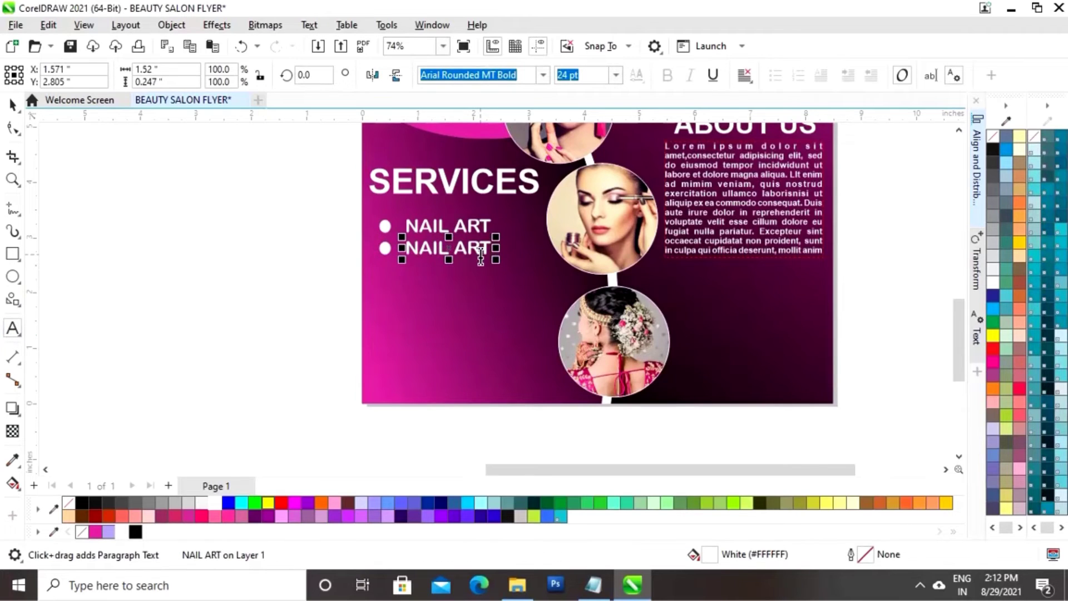
{"action": "left_click", "coordinate": [481, 255]}
{"action": "key", "text": "BackSpace"}
{"action": "key", "text": "BackSpace"}
{"action": "key", "text": "BackSpace"}
{"action": "key", "text": "BackSpace"}
{"action": "key", "text": "BackSpace"}
{"action": "key", "text": "BackSpace"}
{"action": "key", "text": "BackSpace"}
{"action": "key", "text": "BackSpace"}
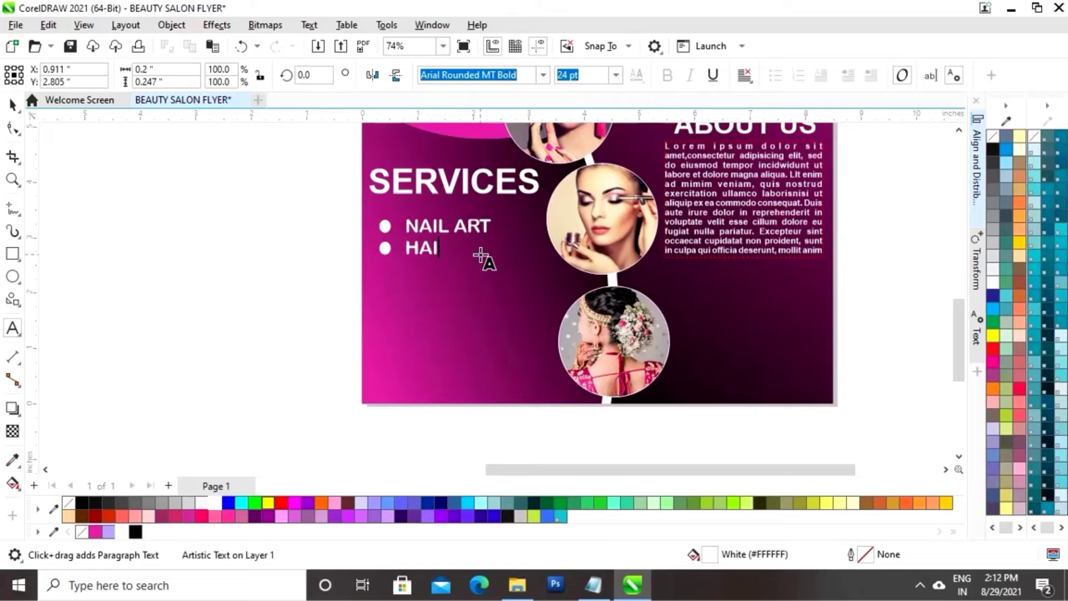
{"action": "type", "text": "HAIR COLOR"}
{"action": "left_click", "coordinate": [13, 106]}
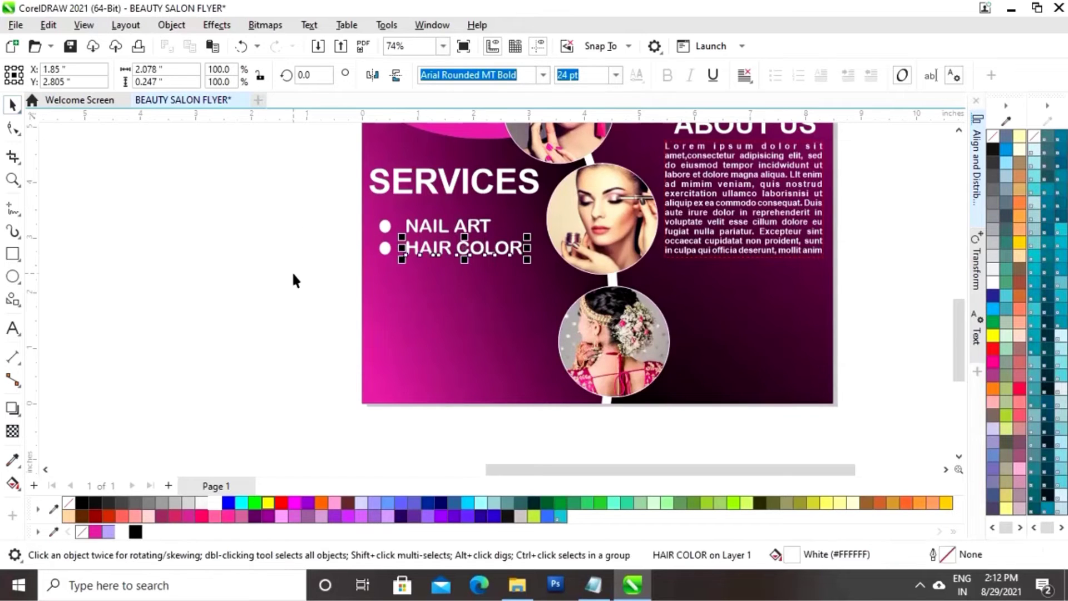
Copy the HAIR COLOR line one row down and retype it as HAIR STYLING
{"action": "left_click_drag", "start_coordinate": [299, 276], "coordinate": [589, 240]}
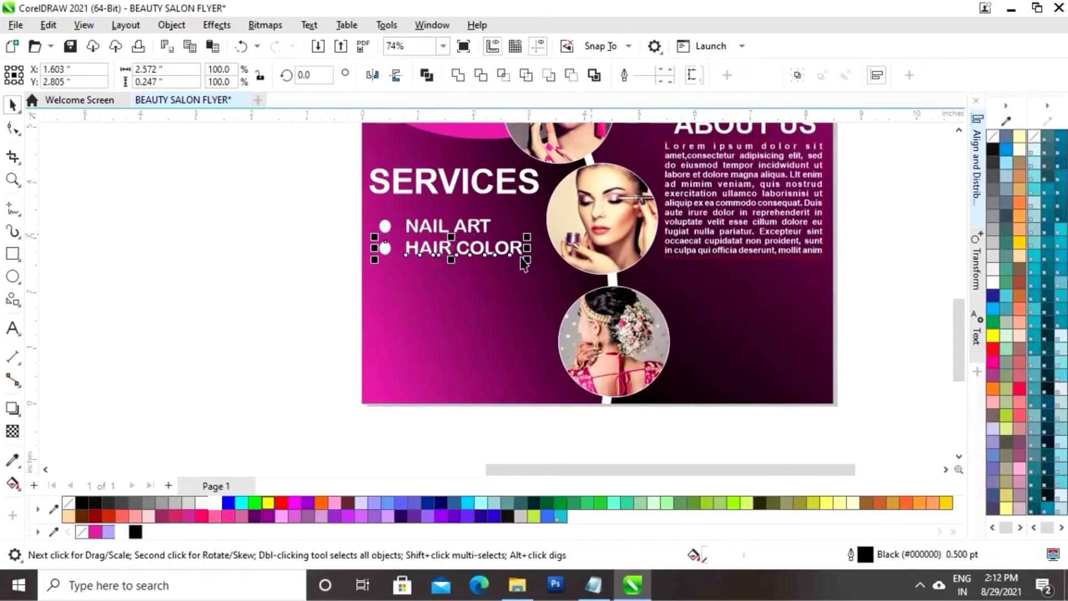
{"action": "left_click_drag", "start_coordinate": [455, 249], "coordinate": [455, 269]}
{"action": "right_click", "coordinate": [455, 268]}
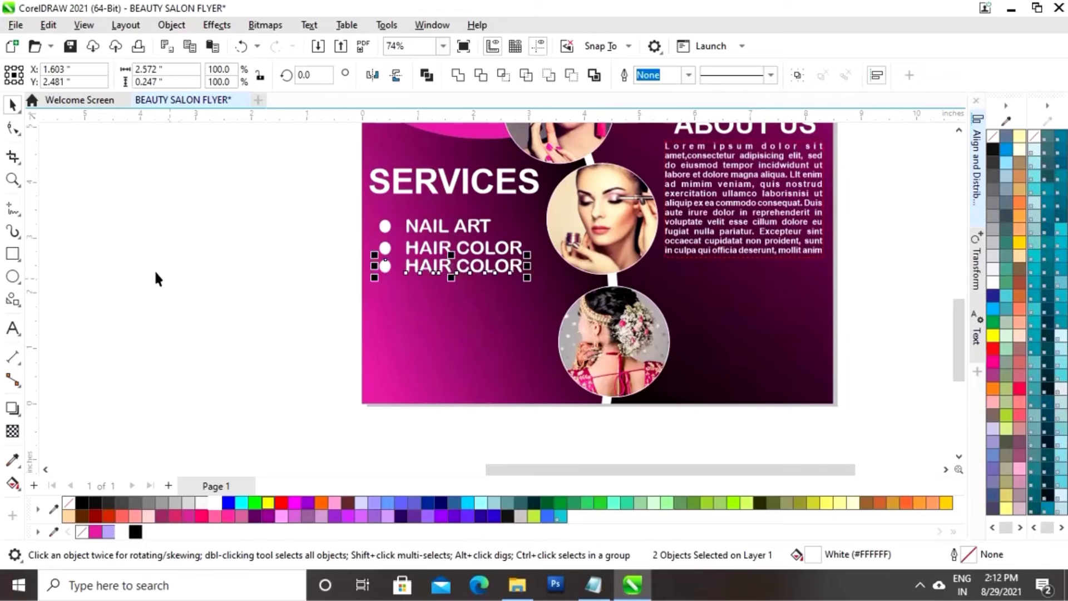
{"action": "left_click", "coordinate": [155, 279]}
{"action": "left_click", "coordinate": [454, 268]}
{"action": "left_click", "coordinate": [12, 328]}
{"action": "key", "text": "BackSpace"}
{"action": "key", "text": "BackSpace"}
{"action": "key", "text": "BackSpace"}
{"action": "key", "text": "BackSpace"}
{"action": "key", "text": "BackSpace"}
{"action": "key", "text": "BackSpace"}
{"action": "key", "text": "BackSpace"}
{"action": "key", "text": "BackSpace"}
{"action": "key", "text": "BackSpace"}
{"action": "key", "text": "BackSpace"}
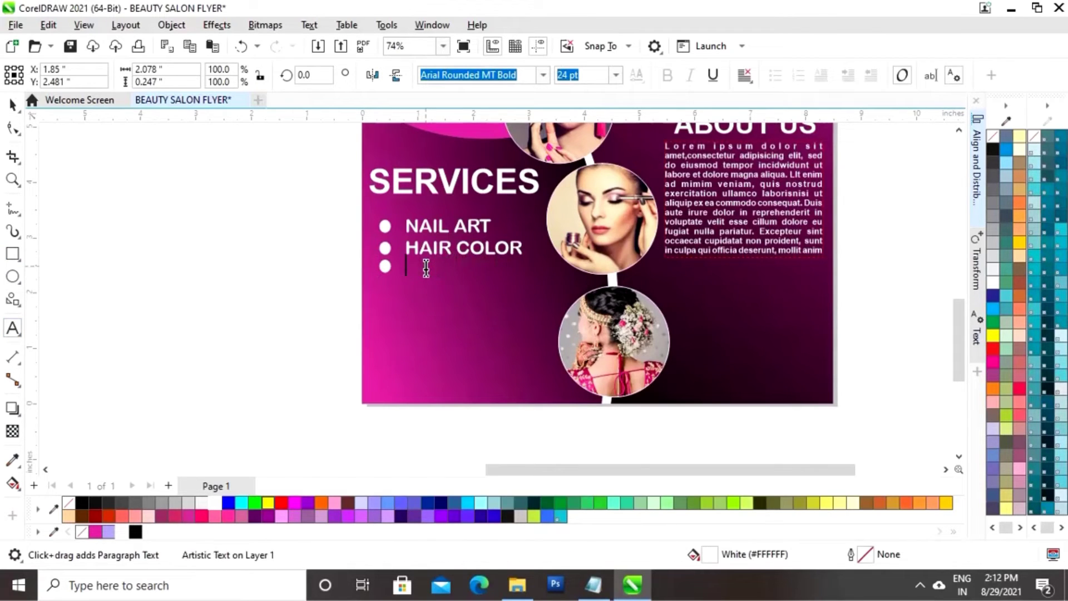
{"action": "type", "text": "HAIR STYLING"}
{"action": "key", "text": "ctrl+space"}
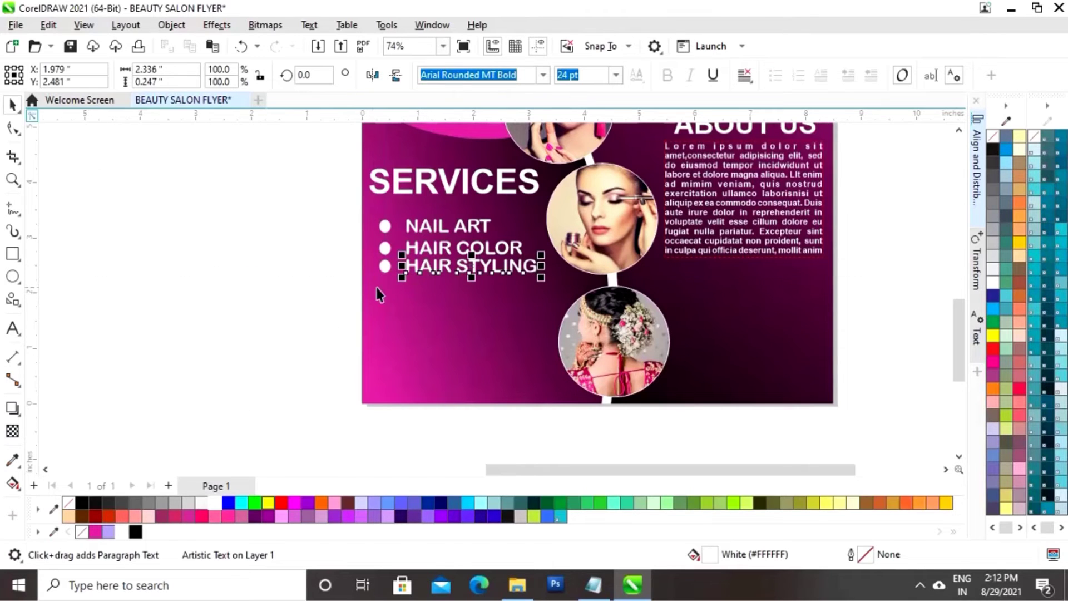
Copy the HAIR STYLING line down as MANICURE, then drag the MANICURE line another row lower
{"action": "left_click_drag", "start_coordinate": [322, 285], "coordinate": [590, 252]}
{"action": "left_click_drag", "start_coordinate": [456, 266], "coordinate": [457, 285]}
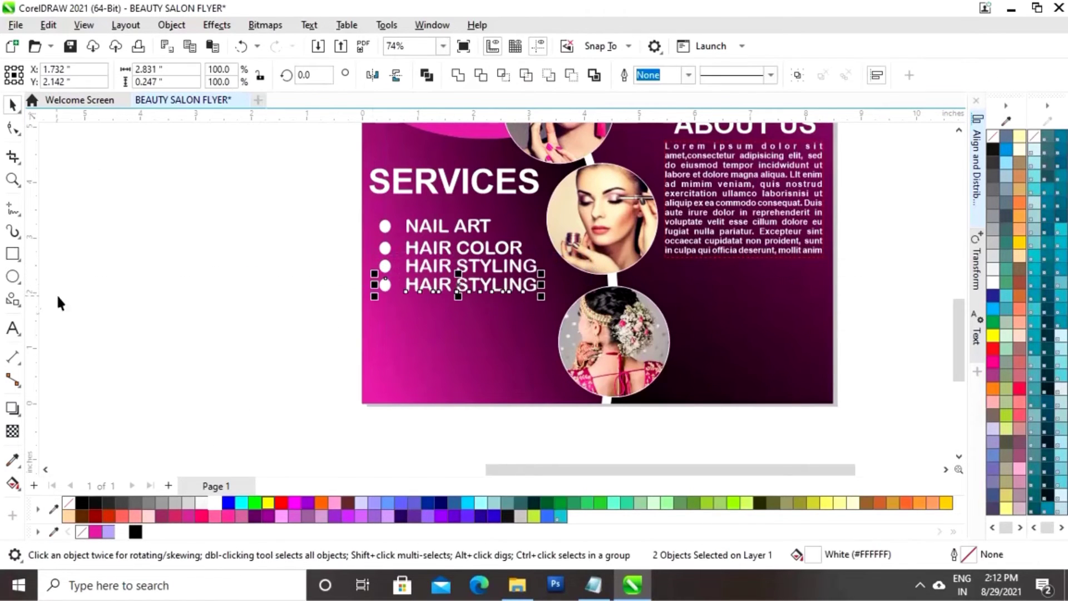
{"action": "key", "text": "F8"}
{"action": "key", "text": "BackSpace"}
{"action": "key", "text": "BackSpace"}
{"action": "key", "text": "BackSpace"}
{"action": "key", "text": "BackSpace"}
{"action": "key", "text": "BackSpace"}
{"action": "key", "text": "BackSpace"}
{"action": "key", "text": "BackSpace"}
{"action": "key", "text": "BackSpace"}
{"action": "key", "text": "BackSpace"}
{"action": "key", "text": "BackSpace"}
{"action": "key", "text": "BackSpace"}
{"action": "key", "text": "BackSpace"}
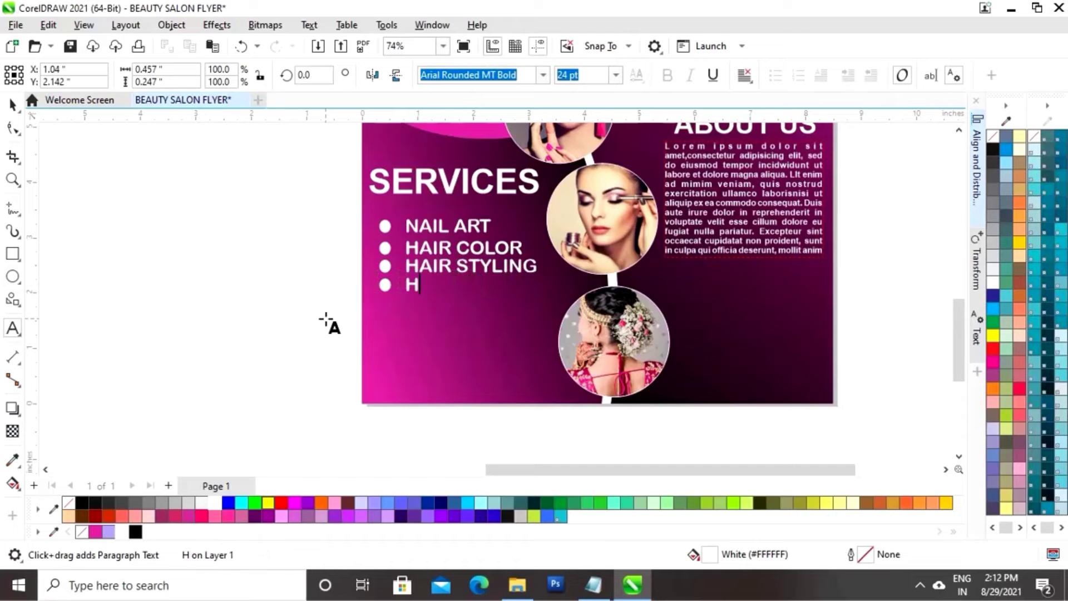
{"action": "type", "text": "MANICURE"}
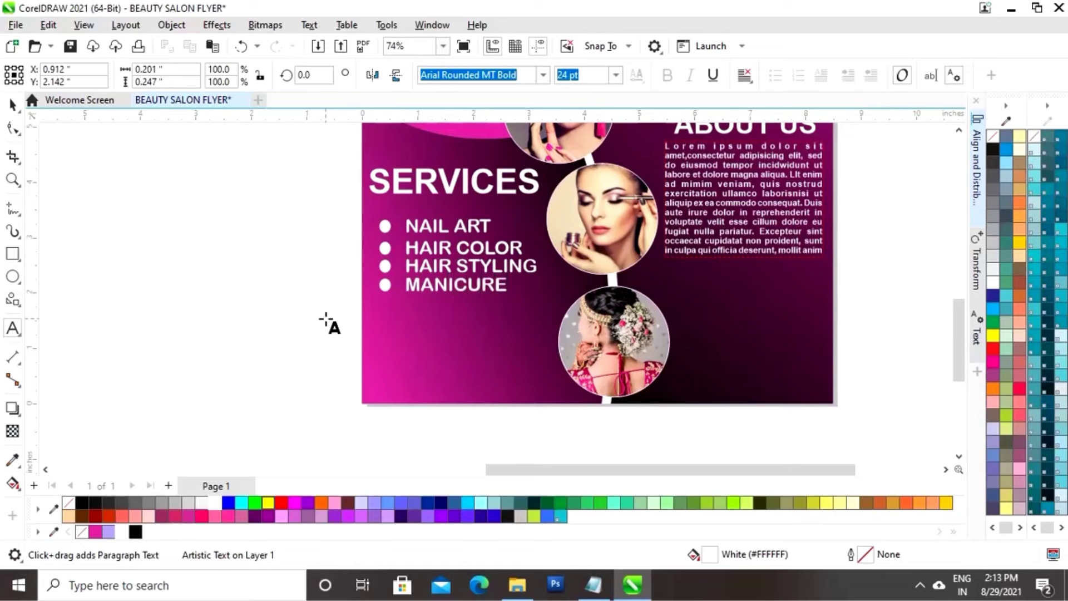
{"action": "key", "text": "ctrl+space"}
{"action": "left_click_drag", "start_coordinate": [330, 312], "coordinate": [525, 270]}
{"action": "left_click_drag", "start_coordinate": [446, 285], "coordinate": [448, 305]}
Drop a copy of the MANICURE line and retype it as PEDICURE
{"action": "right_click", "coordinate": [448, 304]}
{"action": "key", "text": "Escape"}
{"action": "left_click", "coordinate": [469, 305]}
{"action": "key", "text": "F8"}
{"action": "key", "text": "BackSpace"}
{"action": "key", "text": "BackSpace"}
{"action": "key", "text": "BackSpace"}
{"action": "key", "text": "BackSpace"}
{"action": "key", "text": "BackSpace"}
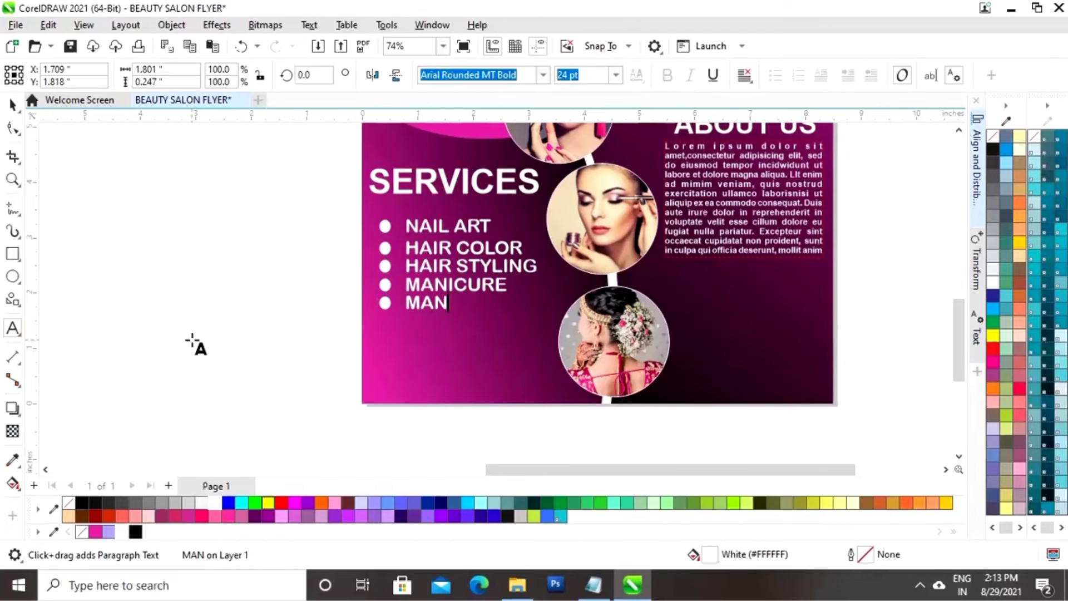
{"action": "key", "text": "BackSpace"}
{"action": "key", "text": "BackSpace"}
{"action": "key", "text": "BackSpace"}
{"action": "type", "text": "PEDICU"}
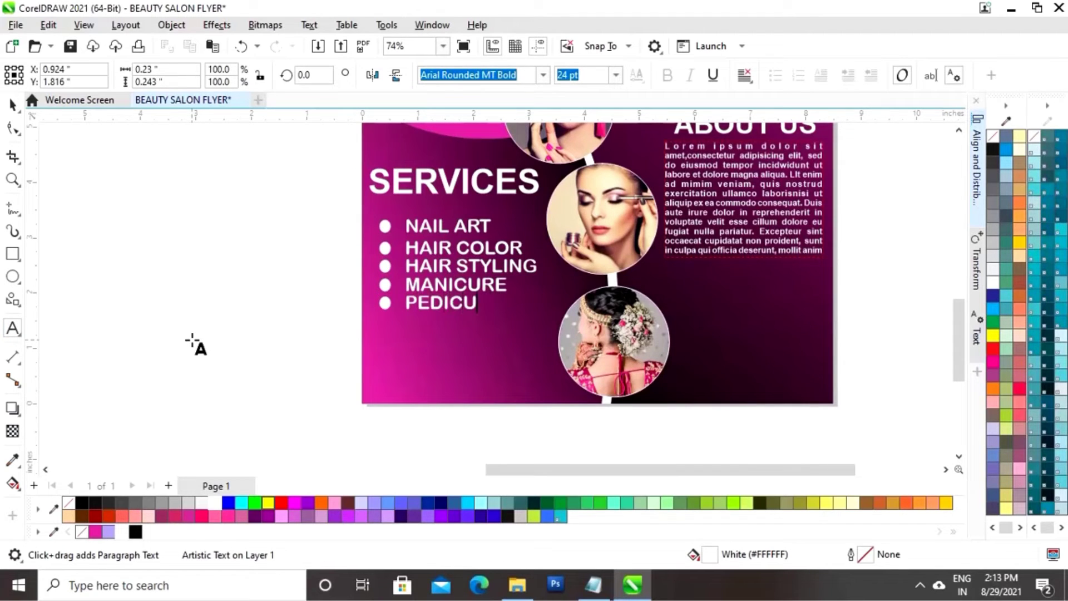
{"action": "type", "text": "RE"}
{"action": "key", "text": "ctrl+space"}
Copy the PEDICURE line one row down and retype it as FACIAL
{"action": "left_click_drag", "start_coordinate": [333, 348], "coordinate": [551, 288]}
{"action": "left_click_drag", "start_coordinate": [436, 302], "coordinate": [439, 322]}
{"action": "right_click", "coordinate": [439, 322]}
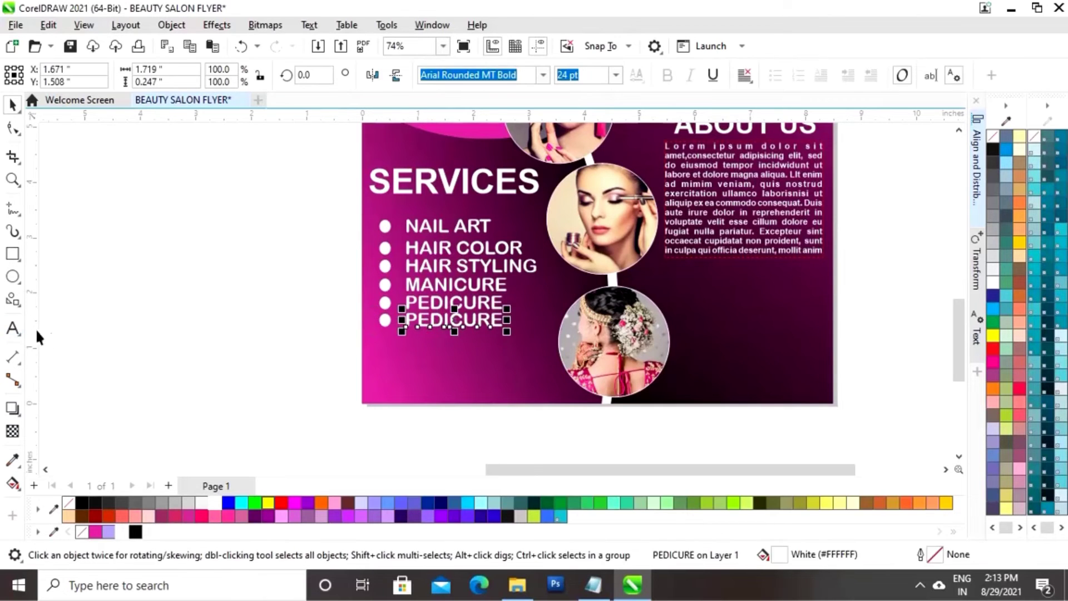
{"action": "key", "text": "F8"}
{"action": "key", "text": "BackSpace"}
{"action": "key", "text": "BackSpace"}
{"action": "key", "text": "BackSpace"}
{"action": "key", "text": "BackSpace"}
{"action": "key", "text": "BackSpace"}
{"action": "key", "text": "BackSpace"}
{"action": "key", "text": "BackSpace"}
{"action": "key", "text": "BackSpace"}
{"action": "type", "text": "FACIAL"}
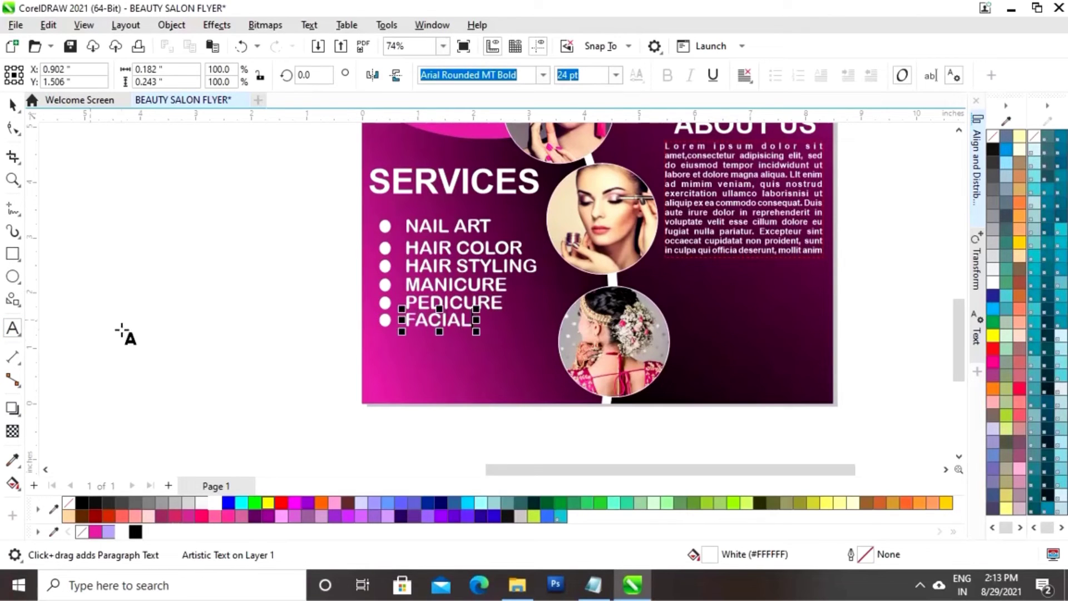
{"action": "left_click", "coordinate": [11, 103]}
Copy the FACIAL line one row down and retype it as PARTY MAKEUP
{"action": "left_click_drag", "start_coordinate": [331, 362], "coordinate": [522, 312]}
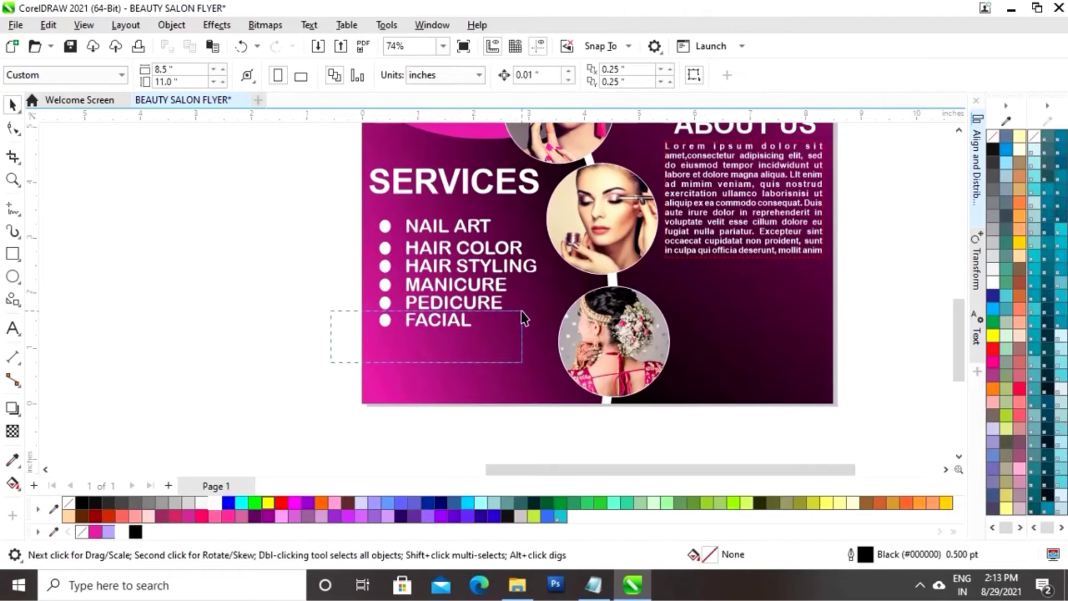
{"action": "left_click_drag", "start_coordinate": [437, 322], "coordinate": [428, 336]}
{"action": "right_click", "coordinate": [429, 336]}
{"action": "key", "text": "Down"}
{"action": "key", "text": "Down"}
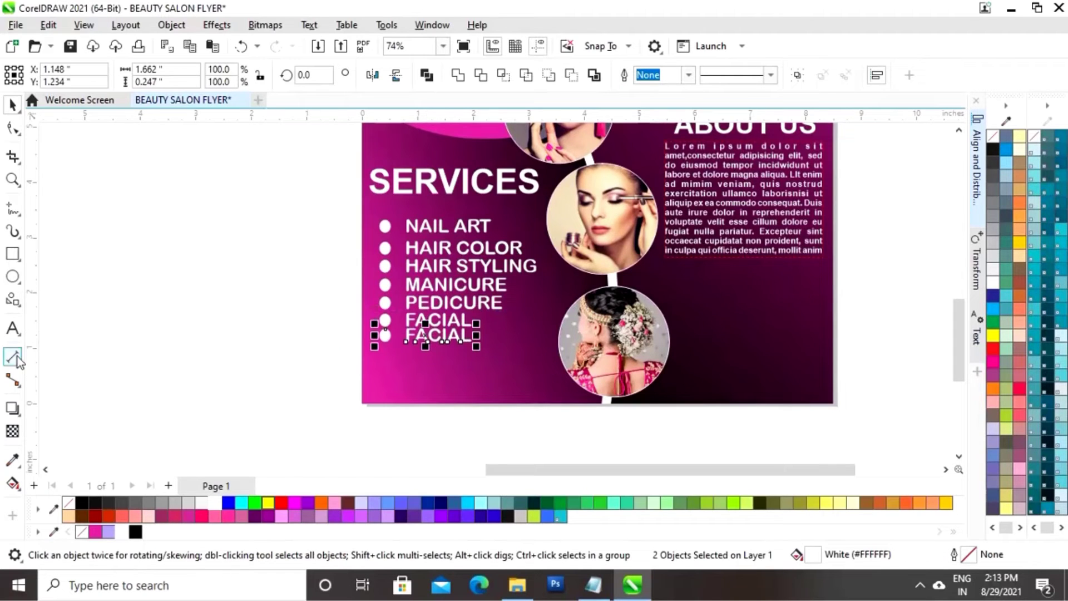
{"action": "left_click", "coordinate": [422, 334]}
{"action": "left_click", "coordinate": [426, 338]}
{"action": "left_click", "coordinate": [12, 329]}
{"action": "key", "text": "BackSpace"}
{"action": "key", "text": "BackSpace"}
{"action": "key", "text": "BackSpace"}
{"action": "key", "text": "BackSpace"}
{"action": "key", "text": "BackSpace"}
{"action": "key", "text": "BackSpace"}
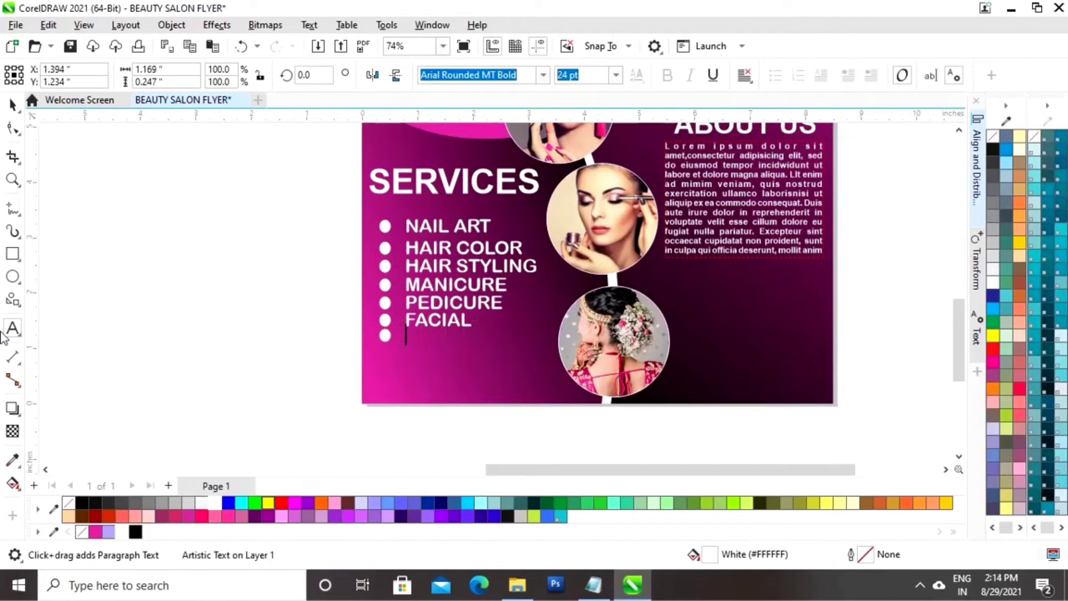
{"action": "type", "text": "PARTY MAKEUP"}
{"action": "left_click", "coordinate": [13, 106]}
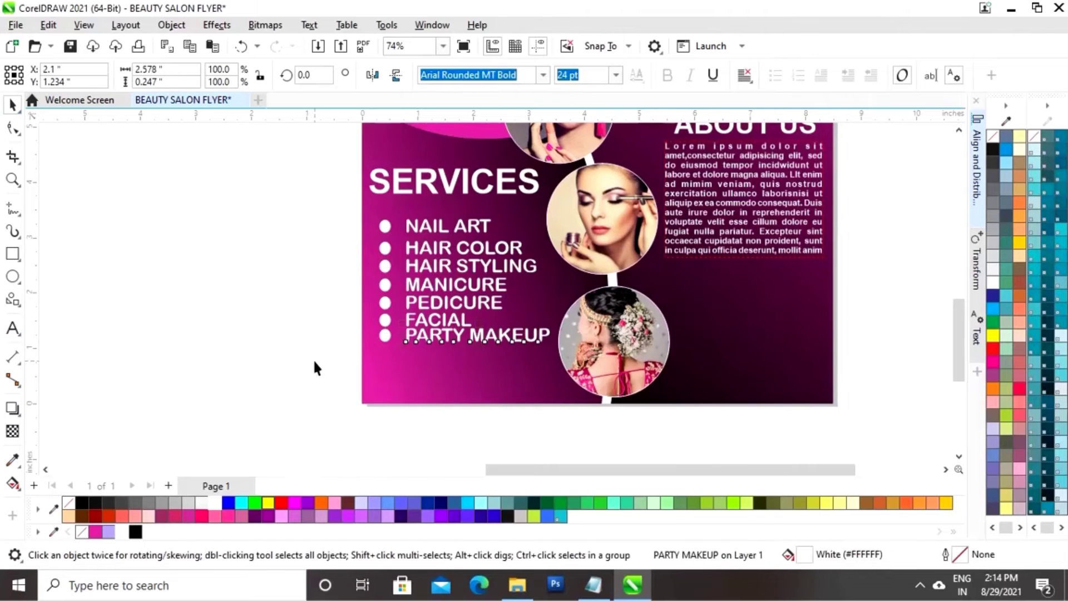
Copy the PARTY MAKEUP line one row down and retype it as BRIDAL MAKEUP
{"action": "left_click_drag", "start_coordinate": [315, 365], "coordinate": [609, 324]}
{"action": "left_click_drag", "start_coordinate": [463, 335], "coordinate": [463, 353]}
{"action": "right_click", "coordinate": [462, 352]}
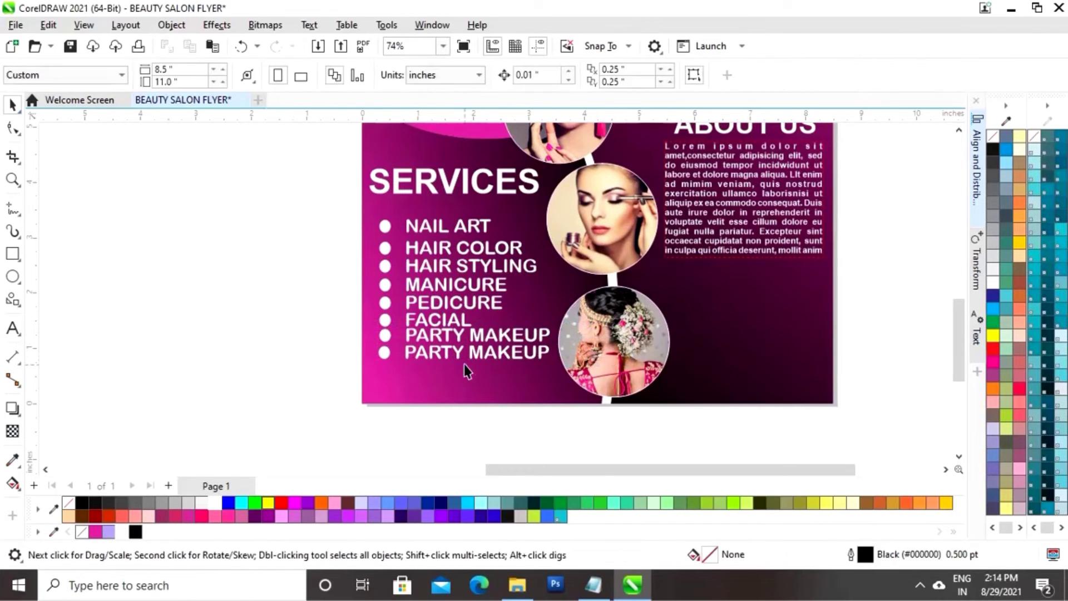
{"action": "left_click", "coordinate": [473, 353]}
{"action": "left_click", "coordinate": [12, 328]}
{"action": "key", "text": "BackSpace"}
{"action": "key", "text": "BackSpace"}
{"action": "key", "text": "BackSpace"}
{"action": "key", "text": "BackSpace"}
{"action": "key", "text": "BackSpace"}
{"action": "key", "text": "BackSpace"}
{"action": "key", "text": "BackSpace"}
{"action": "key", "text": "BackSpace"}
{"action": "key", "text": "BackSpace"}
{"action": "key", "text": "BackSpace"}
{"action": "key", "text": "BackSpace"}
{"action": "key", "text": "BackSpace"}
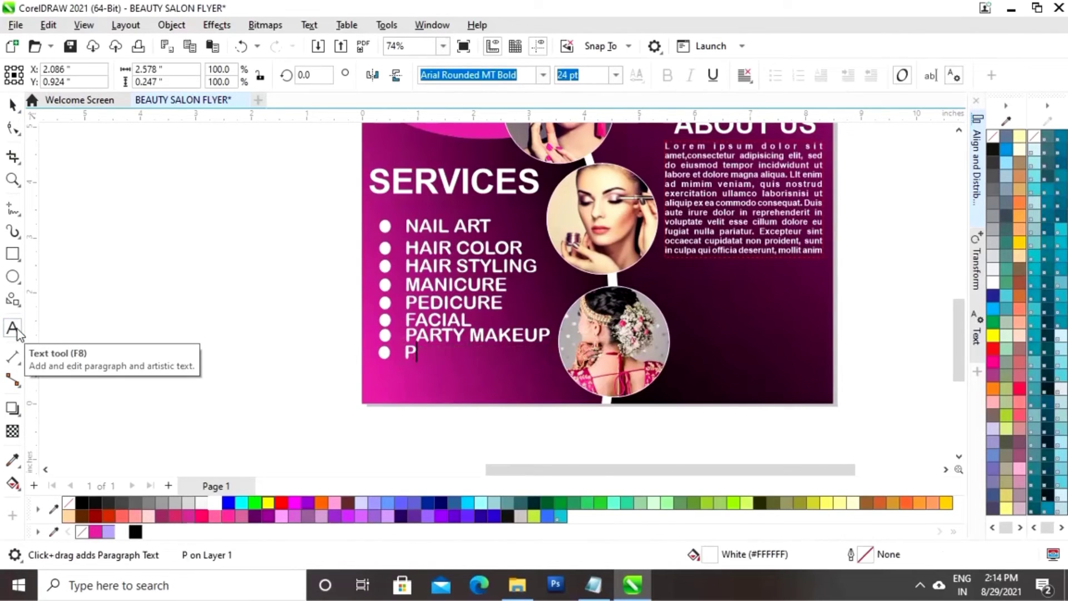
{"action": "type", "text": "BRIDAL MAKEUP"}
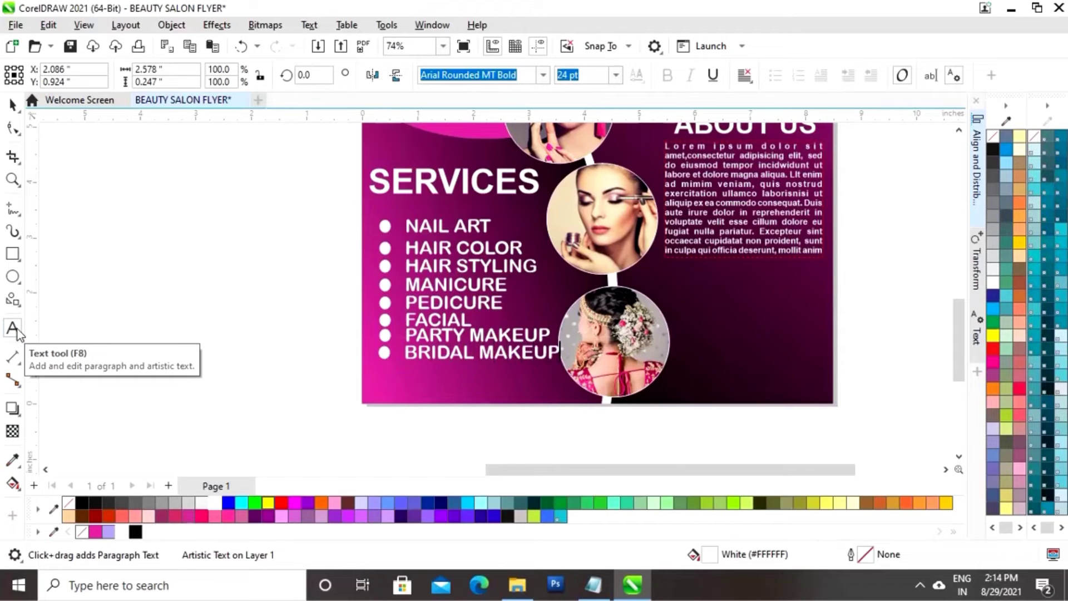
{"action": "left_click", "coordinate": [12, 105]}
{"action": "left_click", "coordinate": [249, 342]}
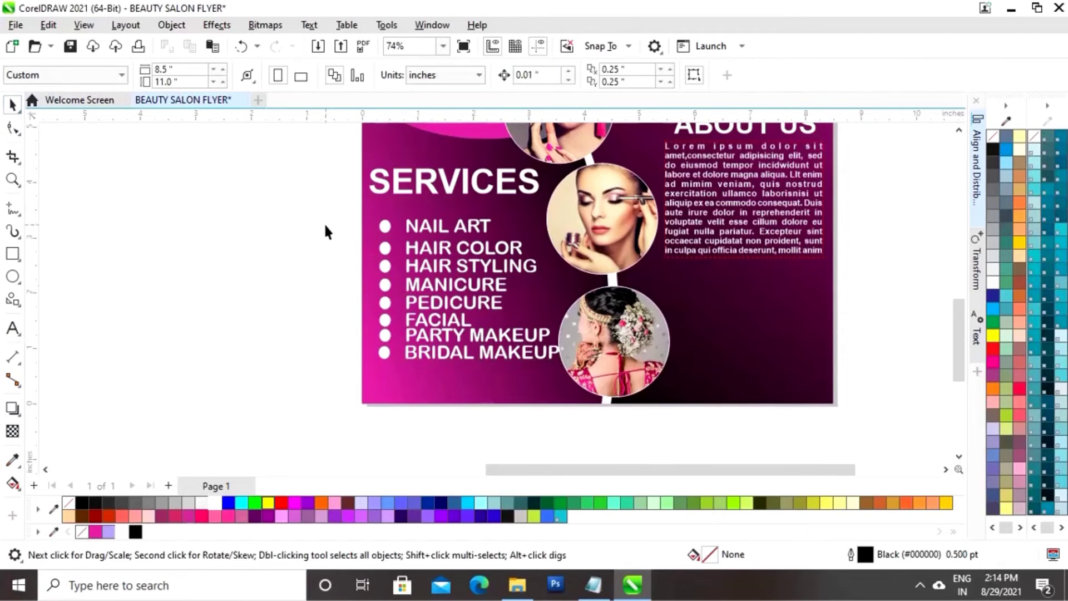
Group the NAIL ART, HAIR COLOR and HAIR STYLING bullets with their text
{"action": "left_click_drag", "start_coordinate": [526, 223], "coordinate": [510, 205]}
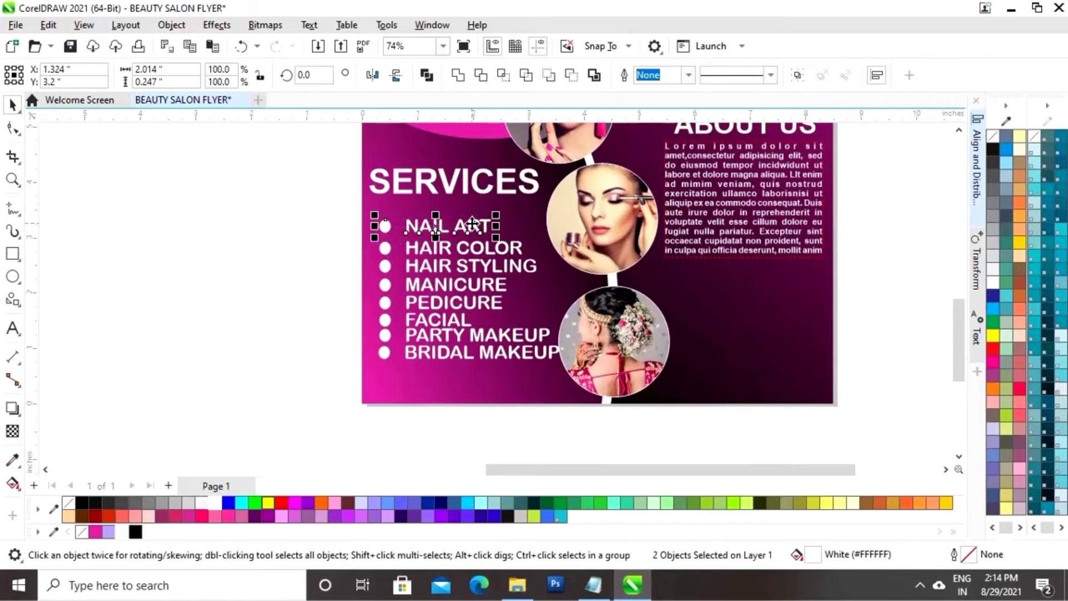
{"action": "right_click", "coordinate": [472, 223]}
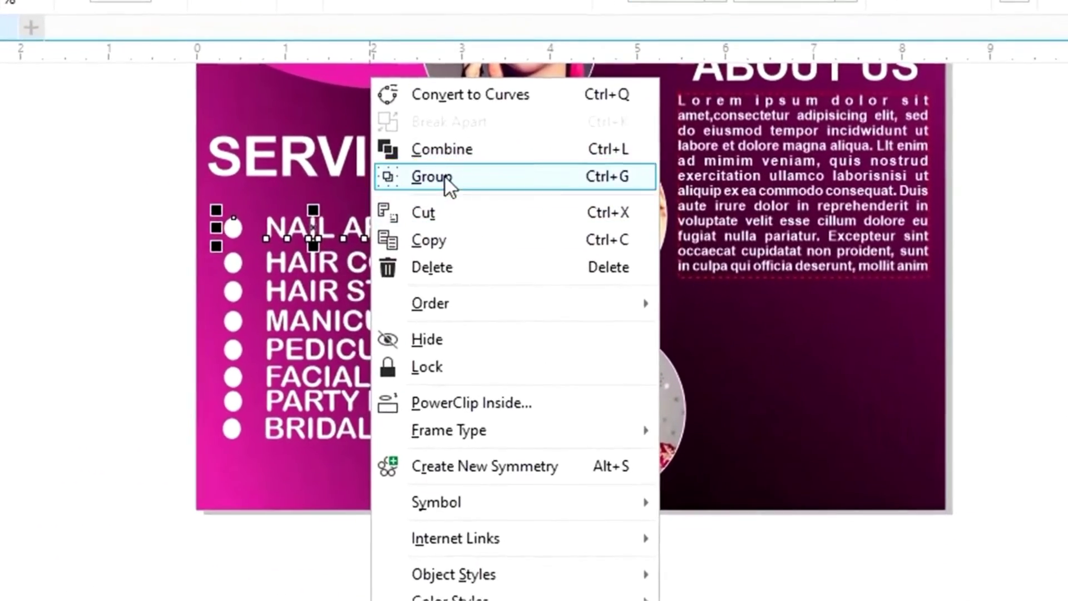
{"action": "left_click", "coordinate": [445, 179]}
{"action": "left_click_drag", "start_coordinate": [190, 274], "coordinate": [555, 239]}
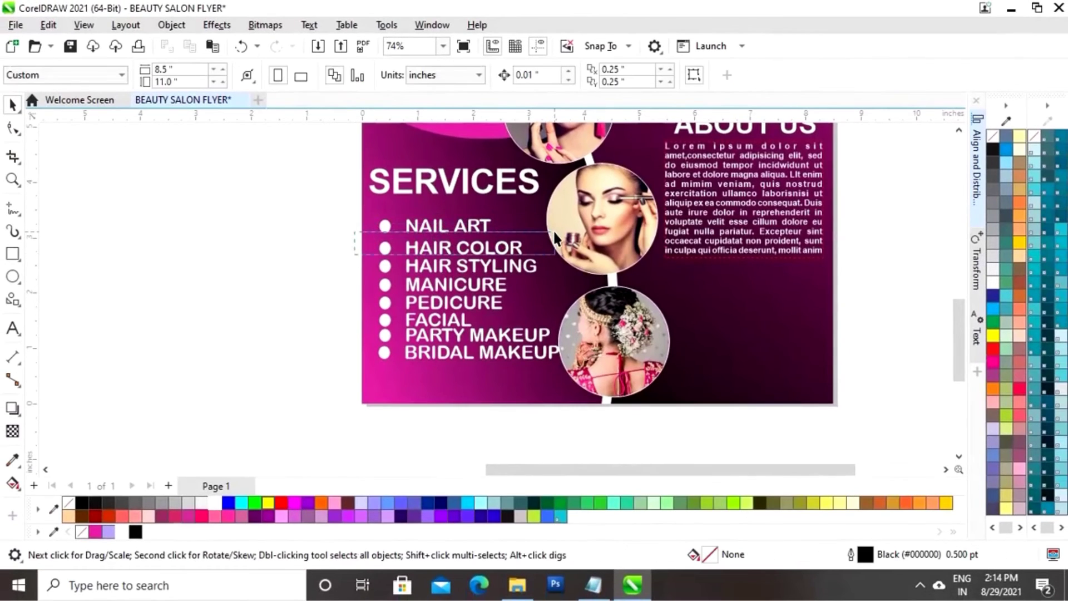
{"action": "left_click_drag", "start_coordinate": [481, 261], "coordinate": [582, 236]}
{"action": "right_click", "coordinate": [456, 242]}
{"action": "left_click", "coordinate": [506, 195]}
{"action": "left_click", "coordinate": [340, 273]}
{"action": "left_click_drag", "start_coordinate": [341, 277], "coordinate": [584, 248]}
{"action": "right_click", "coordinate": [508, 266]}
{"action": "left_click", "coordinate": [525, 198]}
Group the MANICURE, PEDICURE and FACIAL bullets with their text
{"action": "left_click_drag", "start_coordinate": [362, 295], "coordinate": [601, 274]}
{"action": "right_click", "coordinate": [429, 283]}
{"action": "left_click", "coordinate": [475, 198]}
{"action": "left_click_drag", "start_coordinate": [355, 322], "coordinate": [578, 288]}
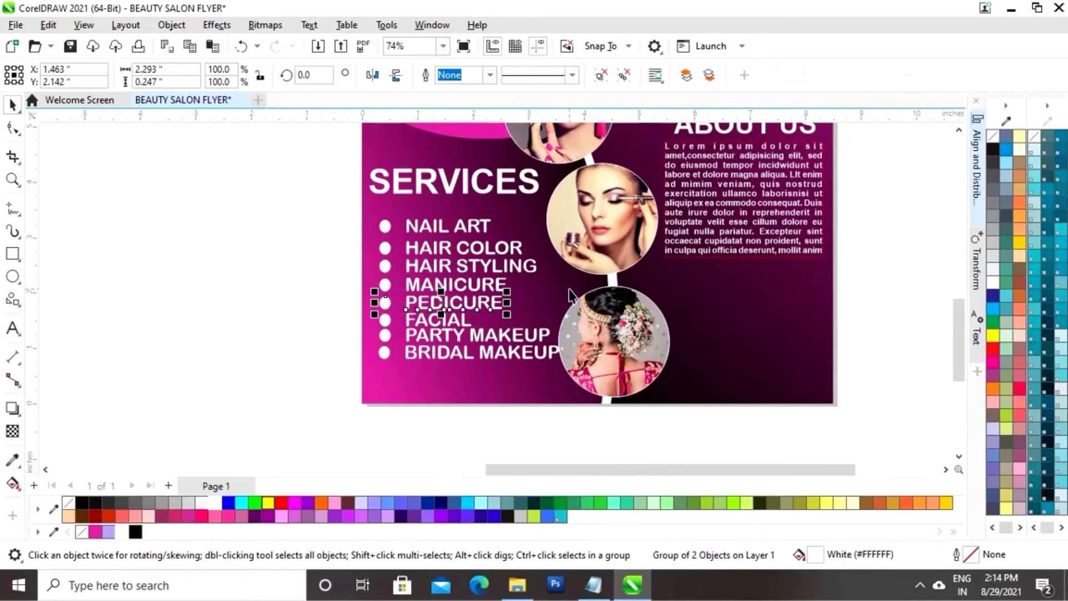
{"action": "right_click", "coordinate": [459, 302]}
{"action": "left_click", "coordinate": [503, 194]}
{"action": "left_click_drag", "start_coordinate": [350, 330], "coordinate": [562, 311]}
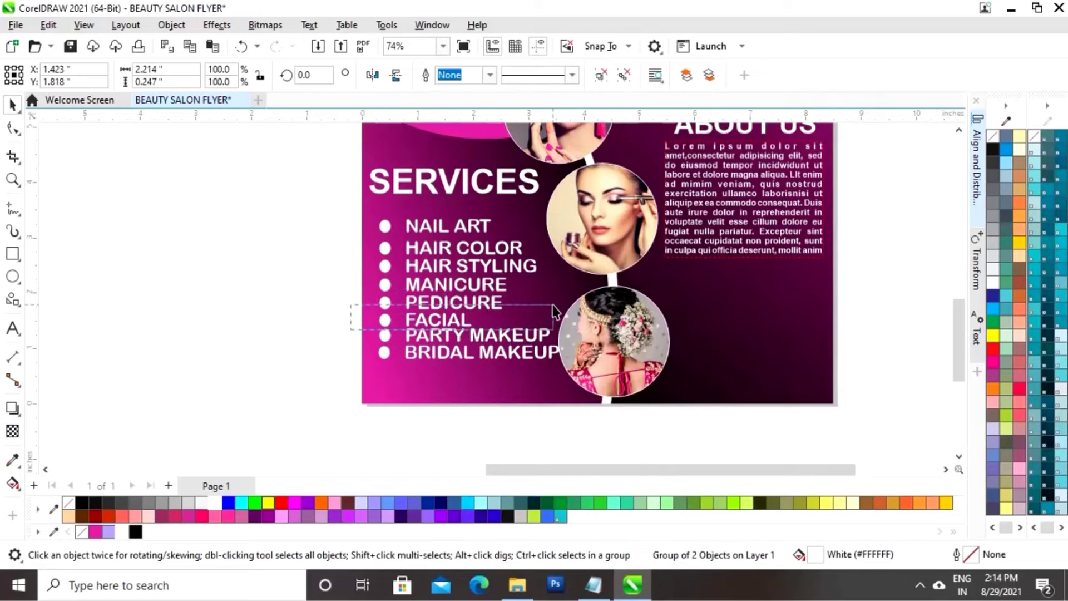
{"action": "right_click", "coordinate": [425, 320]}
{"action": "left_click", "coordinate": [466, 193]}
Group the PARTY MAKEUP and BRIDAL MAKEUP bullets with their text
{"action": "left_click_drag", "start_coordinate": [353, 349], "coordinate": [579, 328]}
{"action": "right_click", "coordinate": [470, 333]}
{"action": "left_click", "coordinate": [352, 344]}
{"action": "right_click", "coordinate": [489, 336]}
{"action": "left_click", "coordinate": [536, 195]}
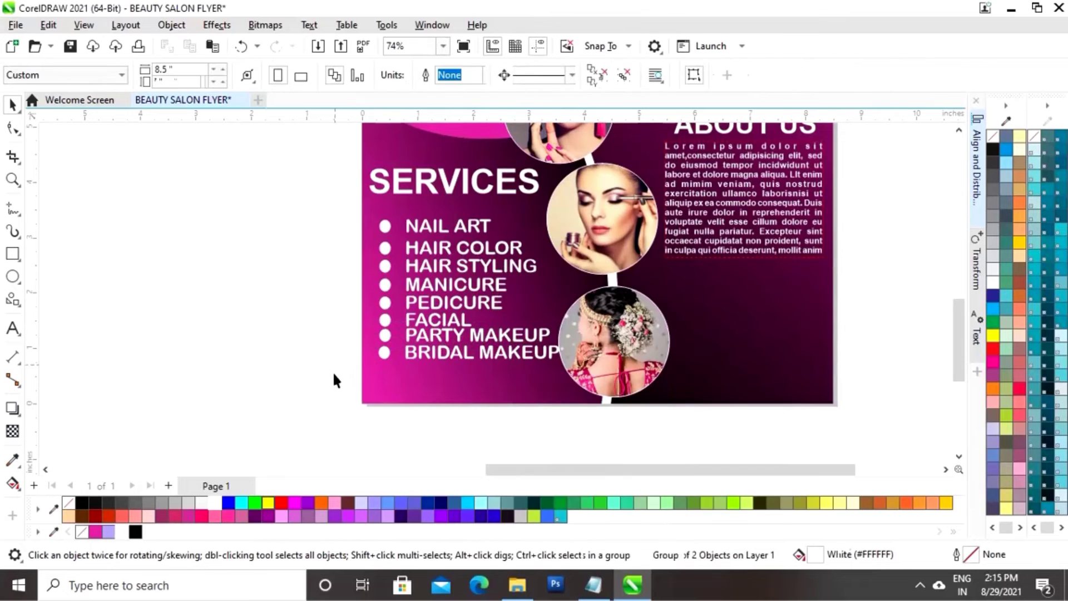
{"action": "left_click_drag", "start_coordinate": [334, 381], "coordinate": [619, 338]}
{"action": "right_click", "coordinate": [467, 352]}
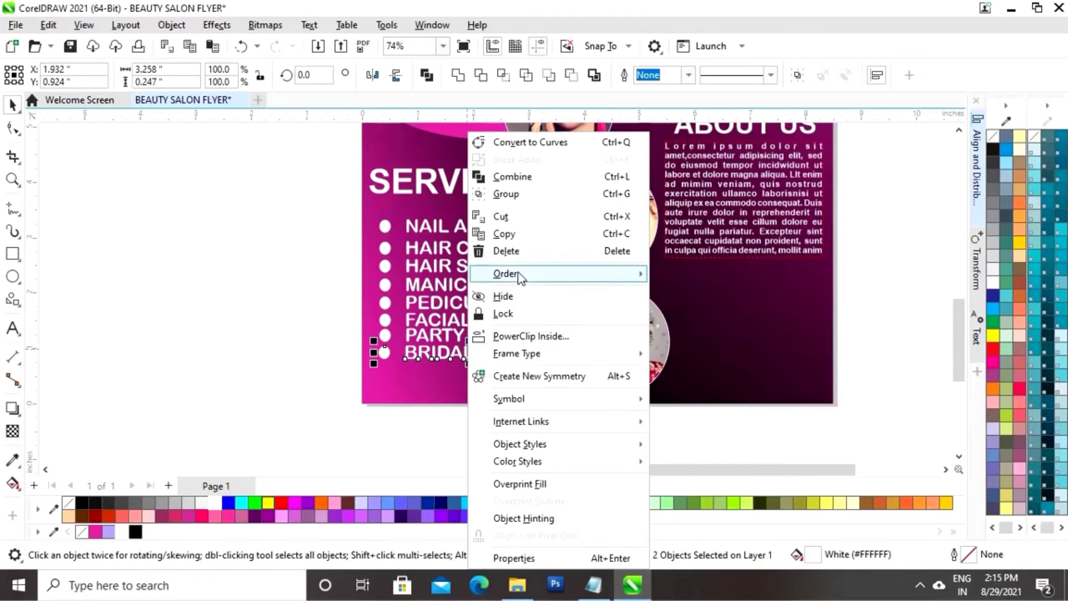
{"action": "left_click", "coordinate": [513, 194]}
Space the eight grouped service lines evenly by their tops
{"action": "left_click_drag", "start_coordinate": [321, 385], "coordinate": [601, 210]}
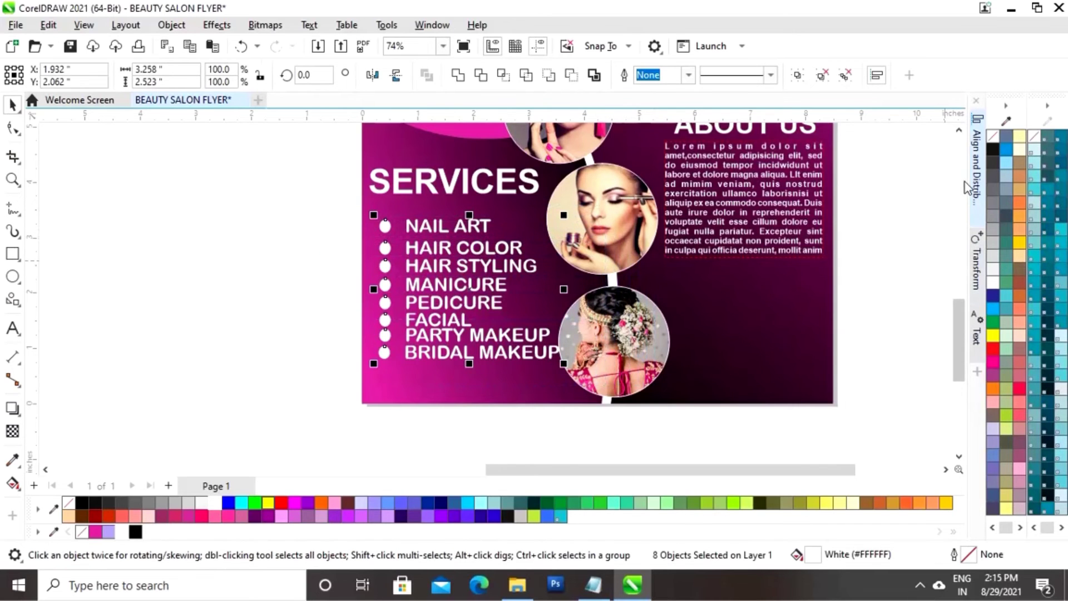
{"action": "left_click", "coordinate": [972, 183]}
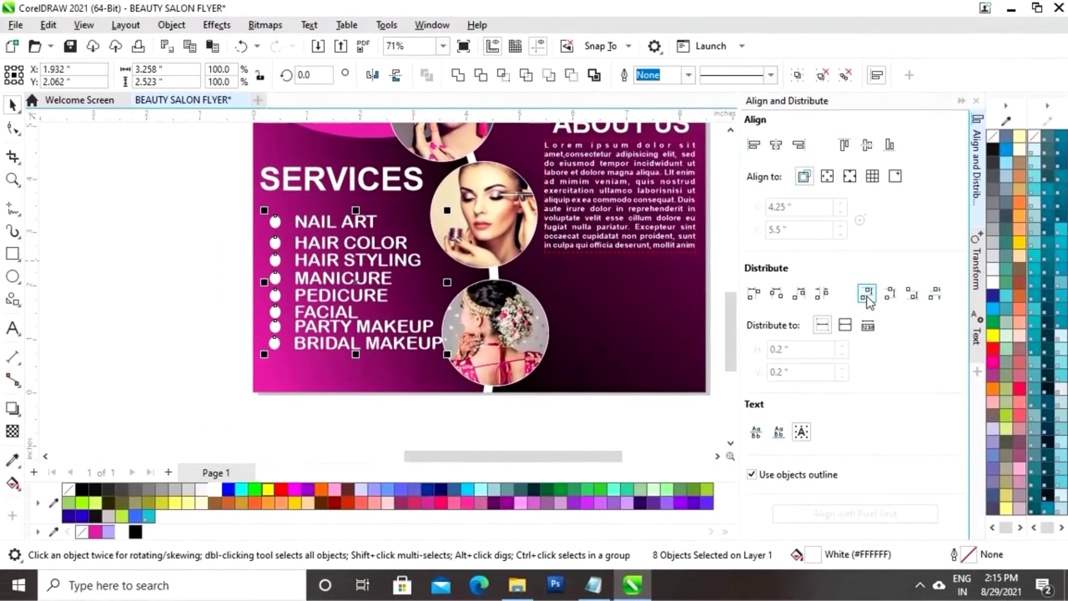
{"action": "left_click", "coordinate": [867, 296]}
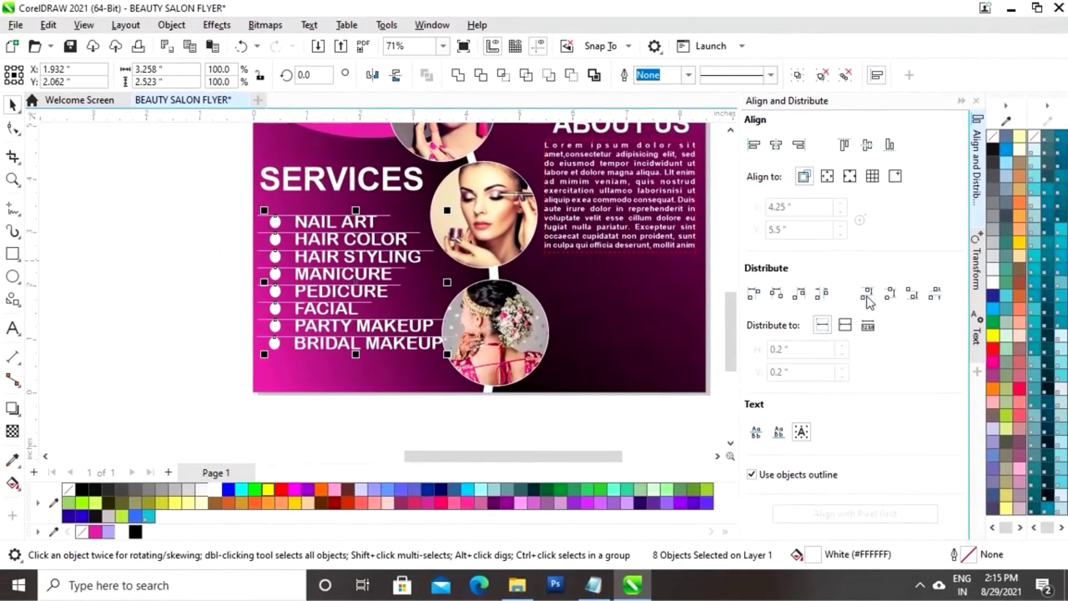
{"action": "left_click", "coordinate": [961, 103]}
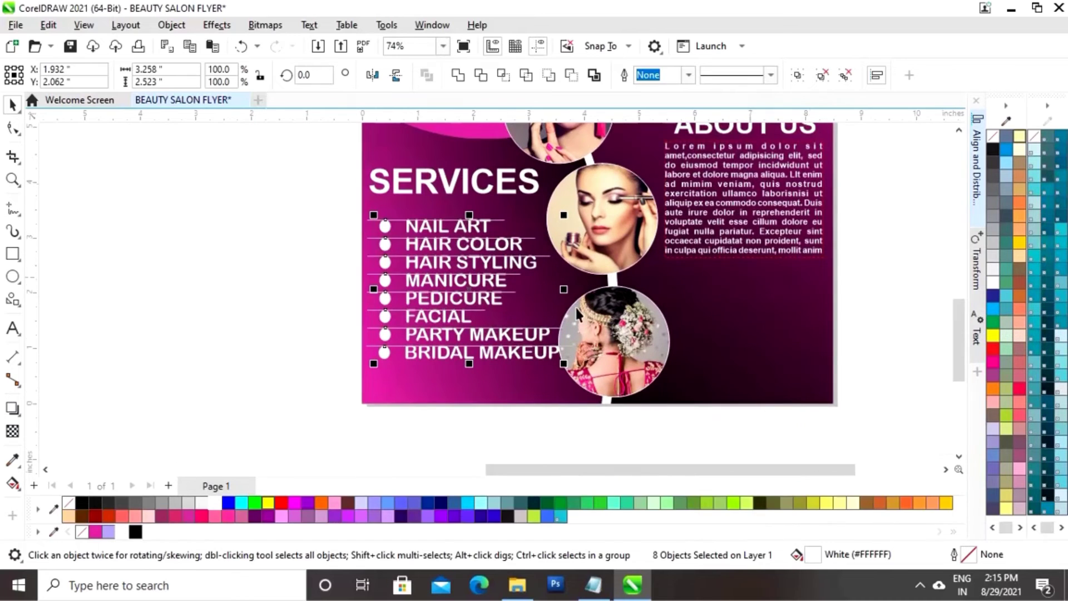
{"action": "left_click", "coordinate": [272, 365]}
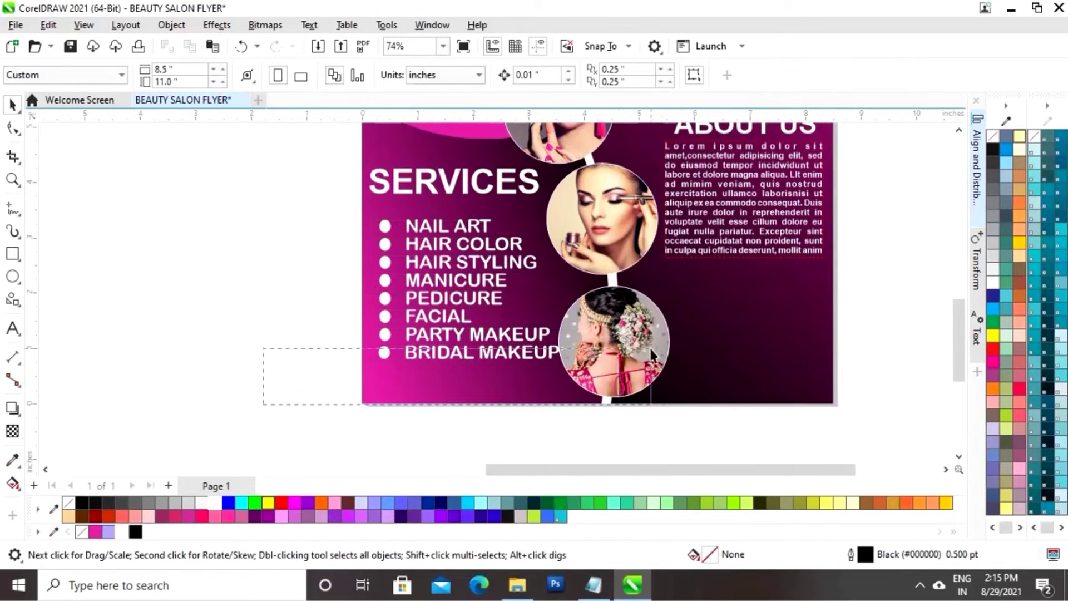
Nudge the services list up and slightly left beneath the SERVICES heading
{"action": "left_click_drag", "start_coordinate": [652, 353], "coordinate": [639, 212]}
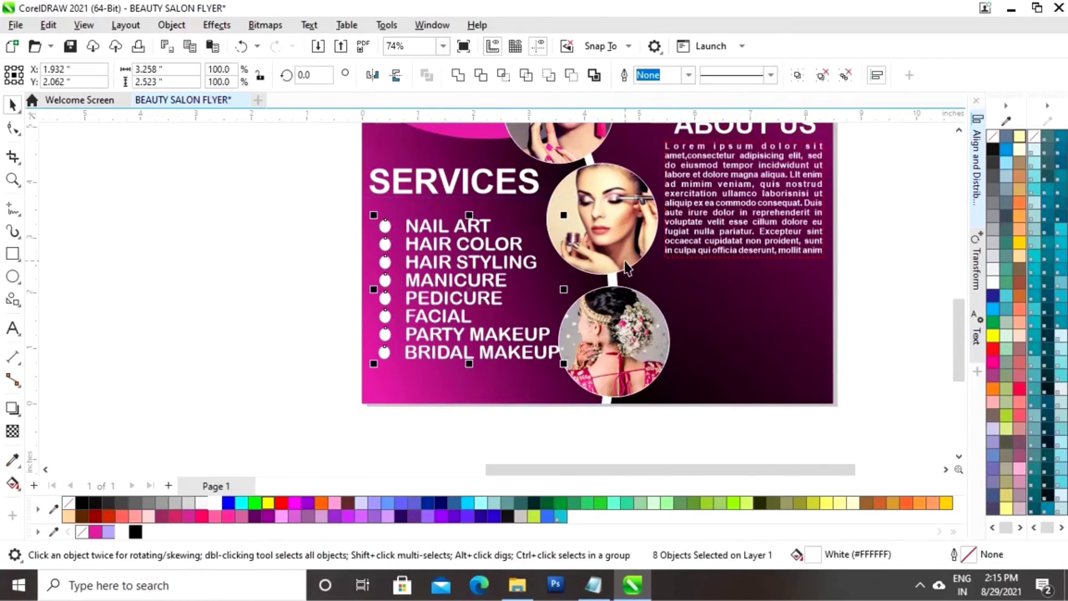
{"action": "key", "text": "Up"}
{"action": "key", "text": "Up"}
{"action": "key", "text": "Up"}
{"action": "key", "text": "Up"}
{"action": "key", "text": "Up"}
{"action": "key", "text": "Up"}
{"action": "key", "text": "Up"}
{"action": "key", "text": "Up"}
{"action": "key", "text": "Up"}
{"action": "key", "text": "Up"}
{"action": "key", "text": "Up"}
{"action": "key", "text": "Up"}
{"action": "key", "text": "Up"}
{"action": "key", "text": "Up"}
{"action": "key", "text": "Up"}
{"action": "key", "text": "Up"}
{"action": "key", "text": "Up"}
{"action": "key", "text": "Up"}
{"action": "key", "text": "Up"}
{"action": "key", "text": "Up"}
{"action": "key", "text": "Left"}
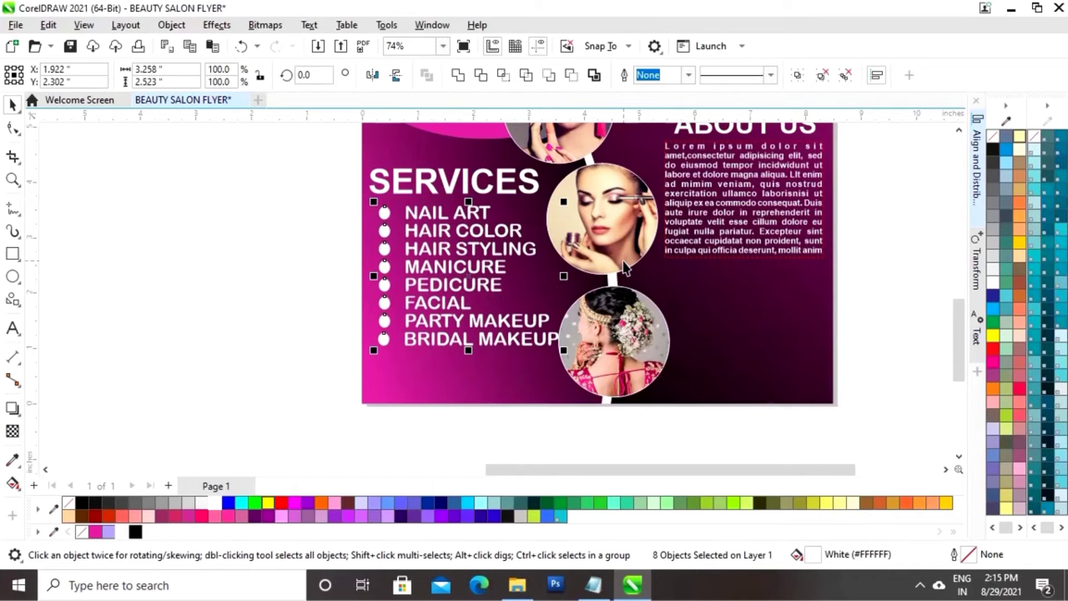
{"action": "key", "text": "Left"}
{"action": "key", "text": "Left"}
{"action": "key", "text": "Left"}
{"action": "key", "text": "Left"}
{"action": "key", "text": "Left"}
{"action": "key", "text": "Left"}
{"action": "key", "text": "Left"}
{"action": "key", "text": "Left"}
{"action": "key", "text": "Left"}
{"action": "key", "text": "Left"}
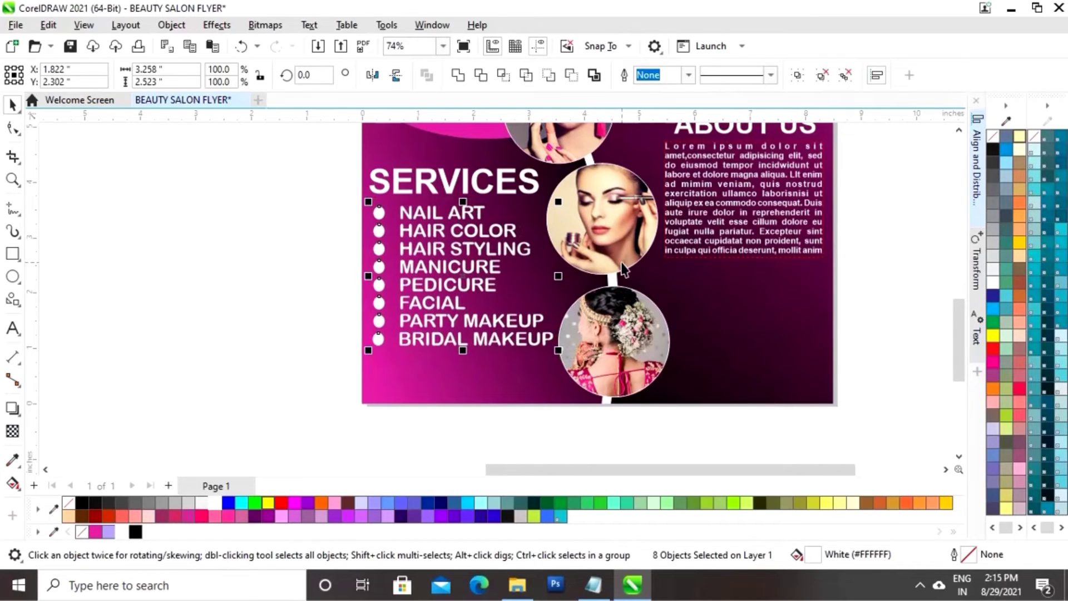
{"action": "left_click", "coordinate": [296, 399]}
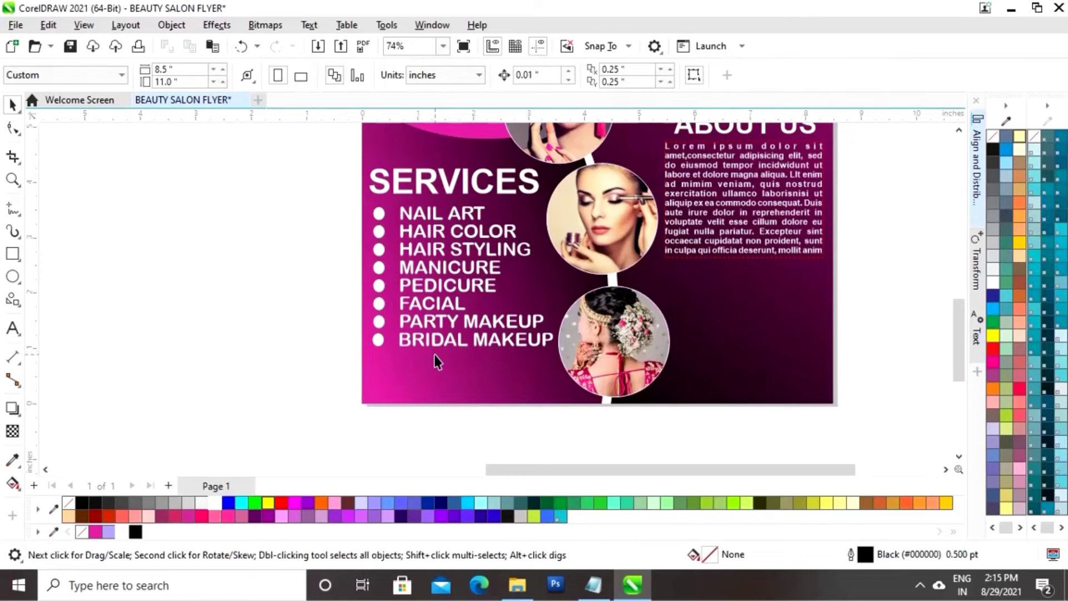
{"action": "key", "text": "F3"}
Bring the social media icons beside the flyer and zoom in on its lower part
{"action": "left_click_drag", "start_coordinate": [565, 468], "coordinate": [606, 479]}
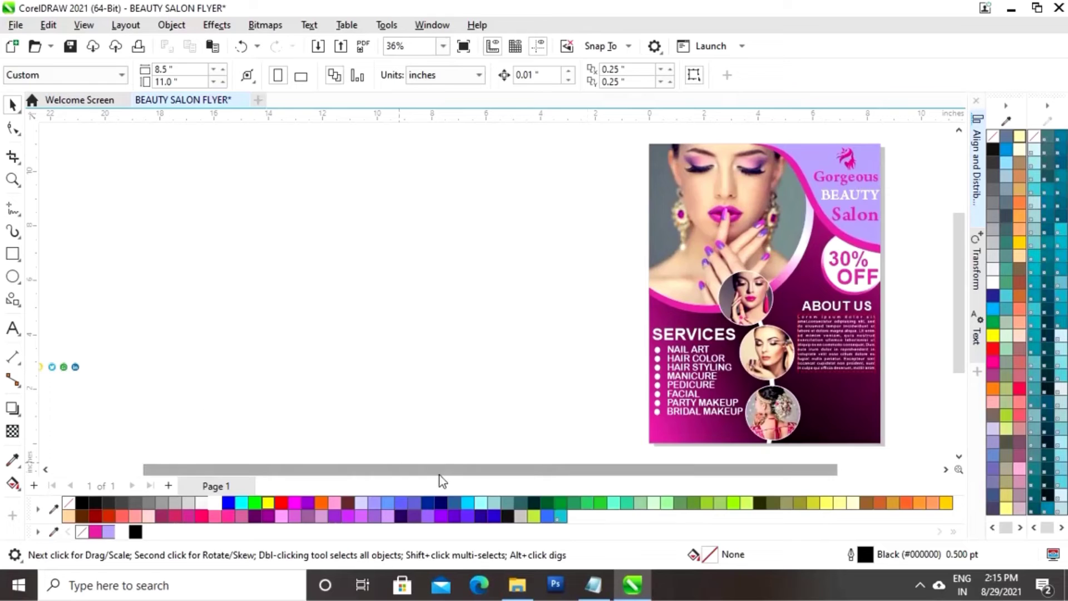
{"action": "left_click_drag", "start_coordinate": [439, 475], "coordinate": [371, 478]}
{"action": "left_click_drag", "start_coordinate": [246, 329], "coordinate": [64, 396]}
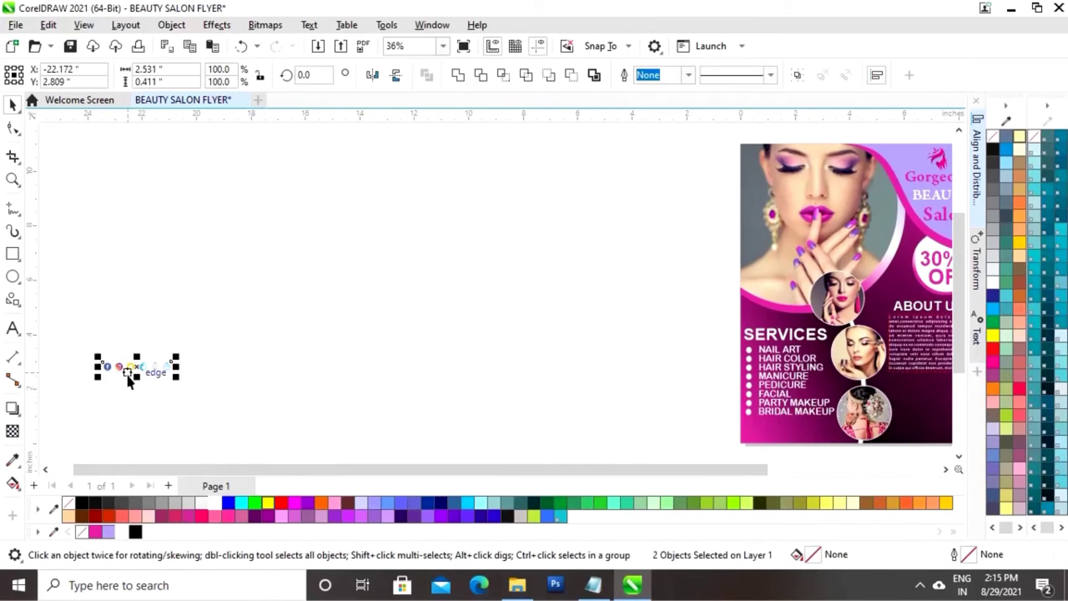
{"action": "left_click_drag", "start_coordinate": [126, 372], "coordinate": [646, 428]}
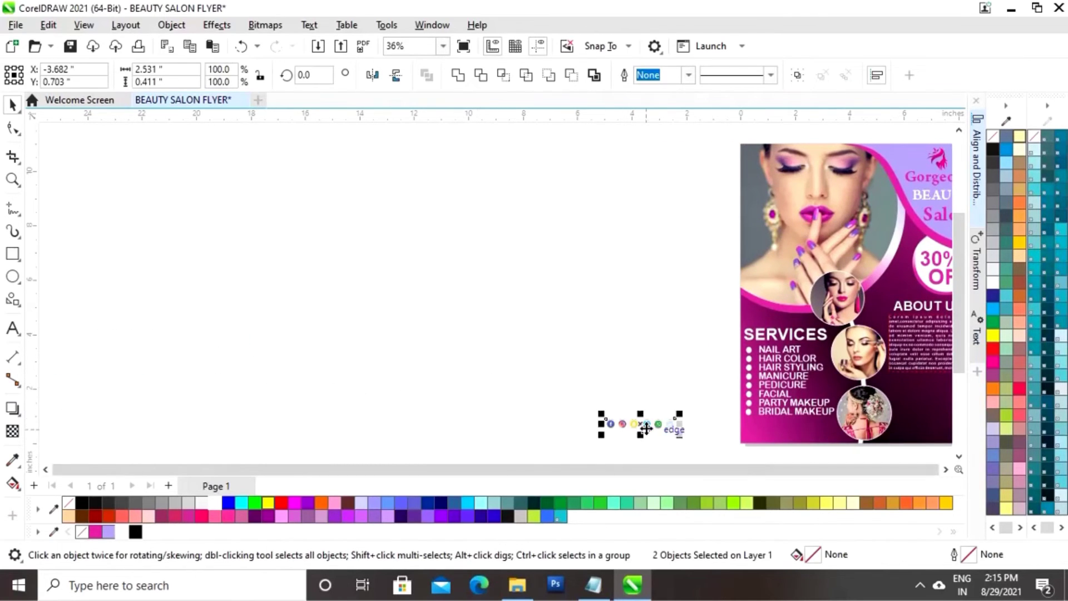
{"action": "key", "text": "z"}
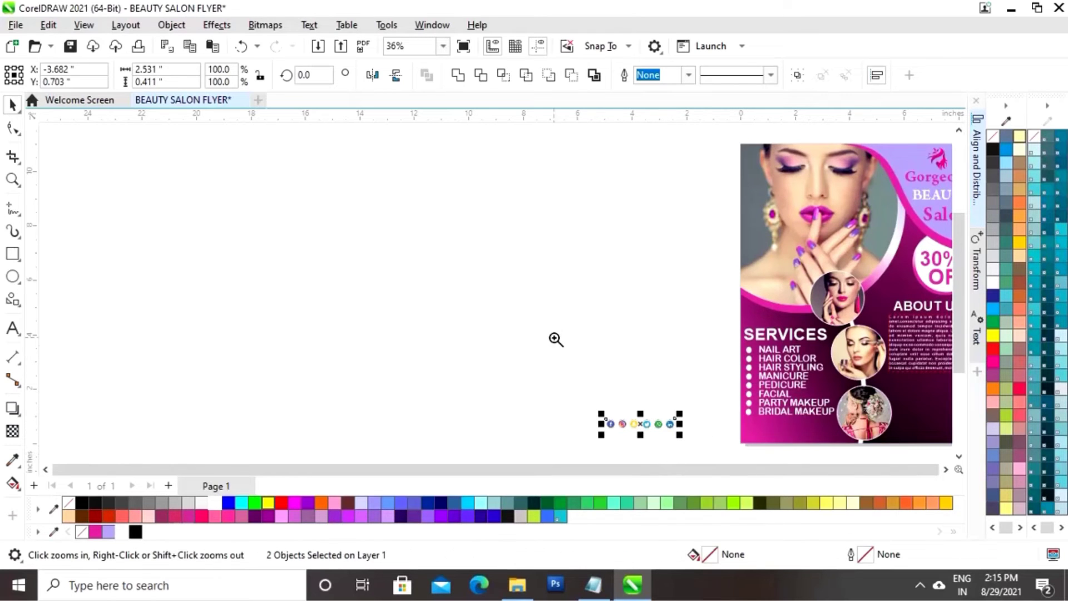
{"action": "left_click_drag", "start_coordinate": [555, 336], "coordinate": [914, 437]}
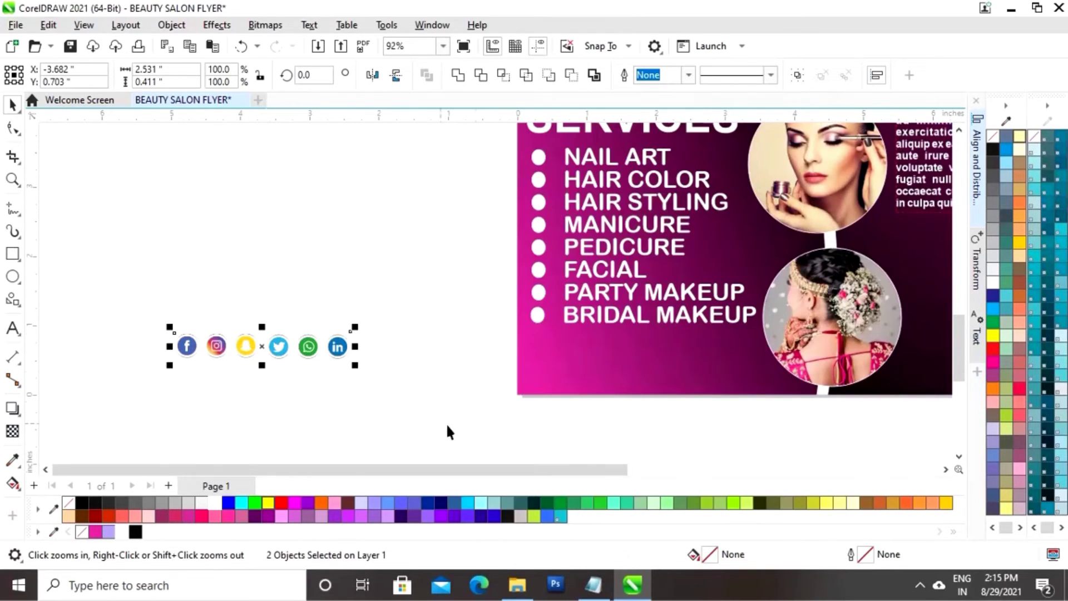
Drop the six social icons into the flyer's bottom-left corner, then fit the page in view
{"action": "key", "text": "space"}
{"action": "left_click_drag", "start_coordinate": [266, 350], "coordinate": [654, 379]}
{"action": "left_click", "coordinate": [650, 419]}
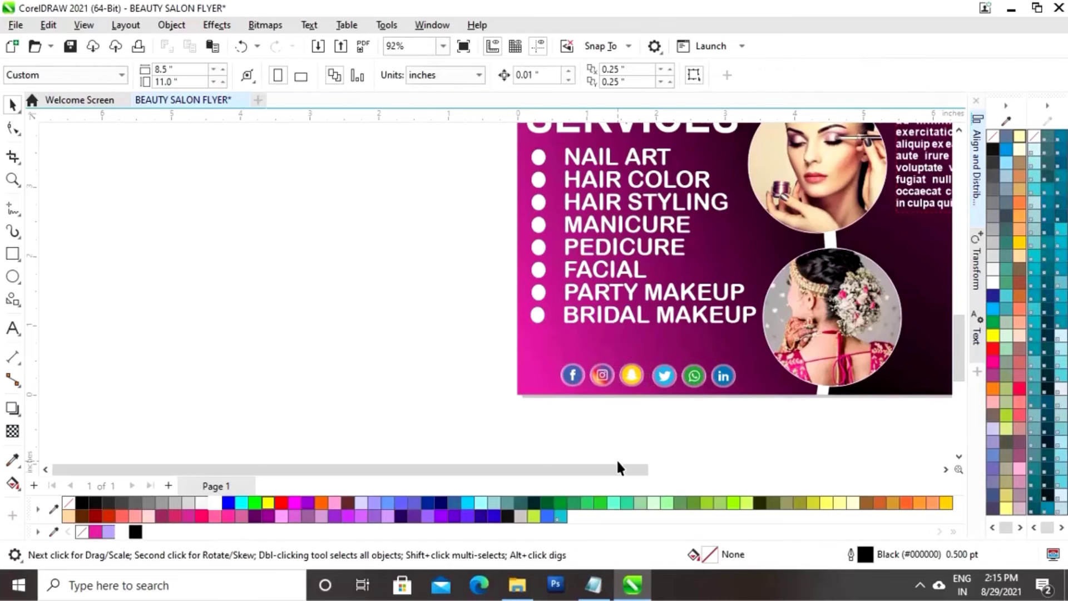
{"action": "left_click_drag", "start_coordinate": [617, 470], "coordinate": [801, 472]}
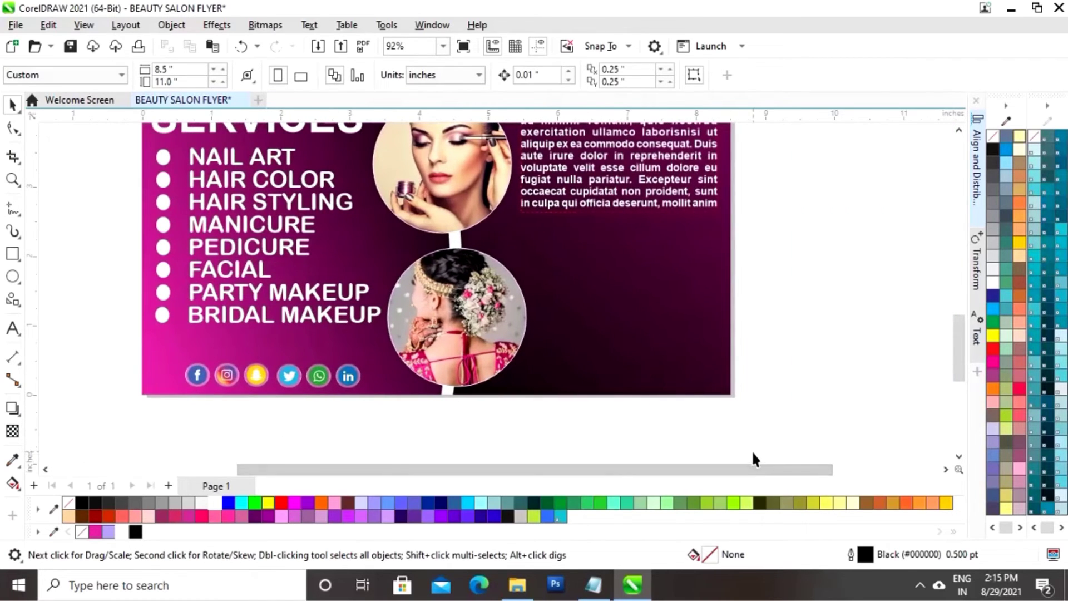
{"action": "key", "text": "shift+F4"}
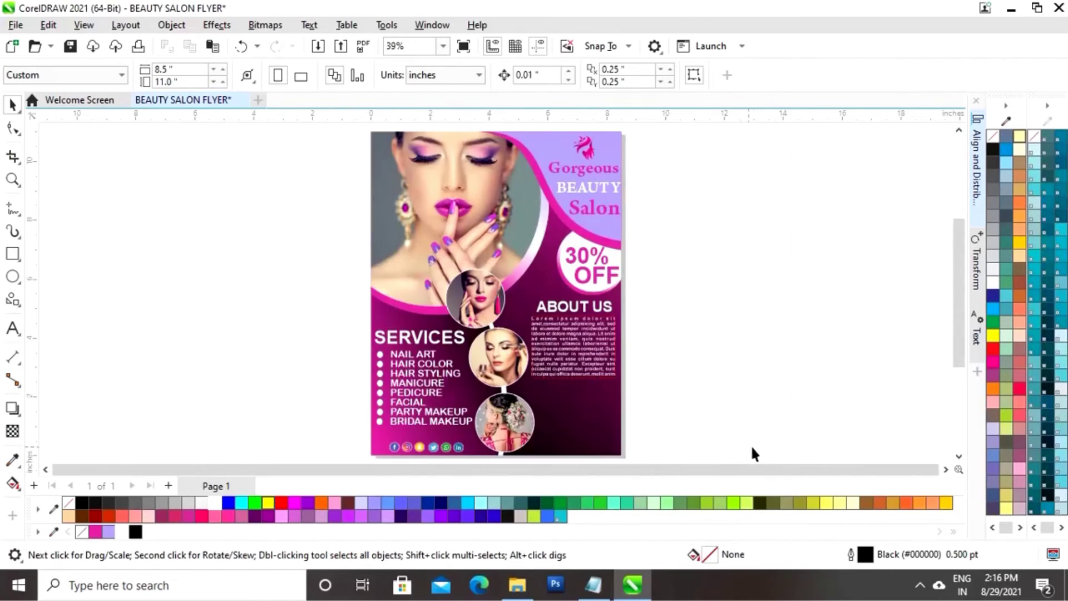
{"action": "key", "text": "z"}
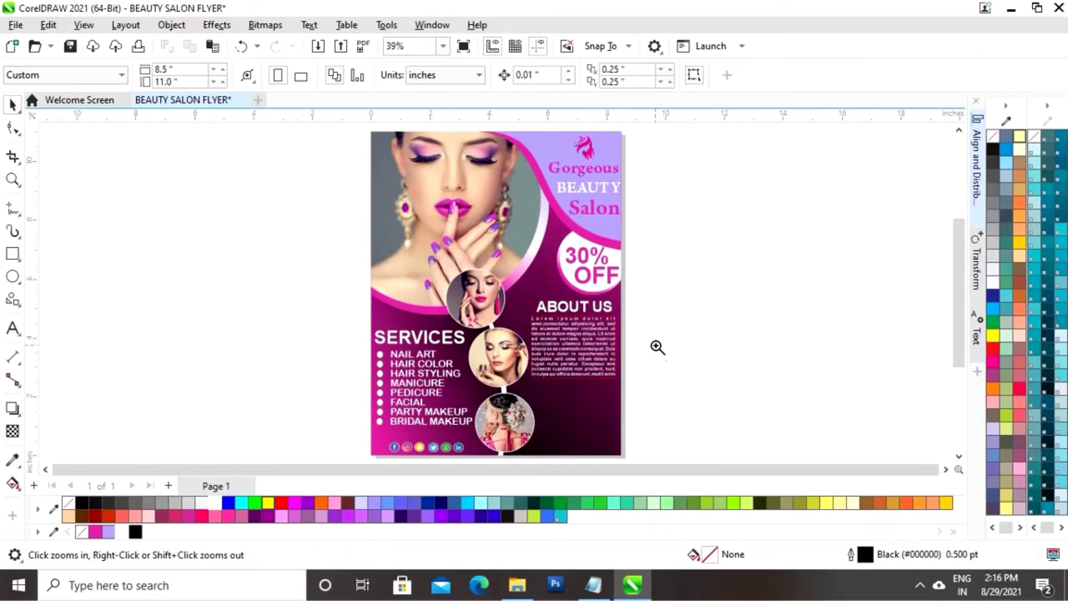
{"action": "left_click_drag", "start_coordinate": [621, 393], "coordinate": [539, 418]}
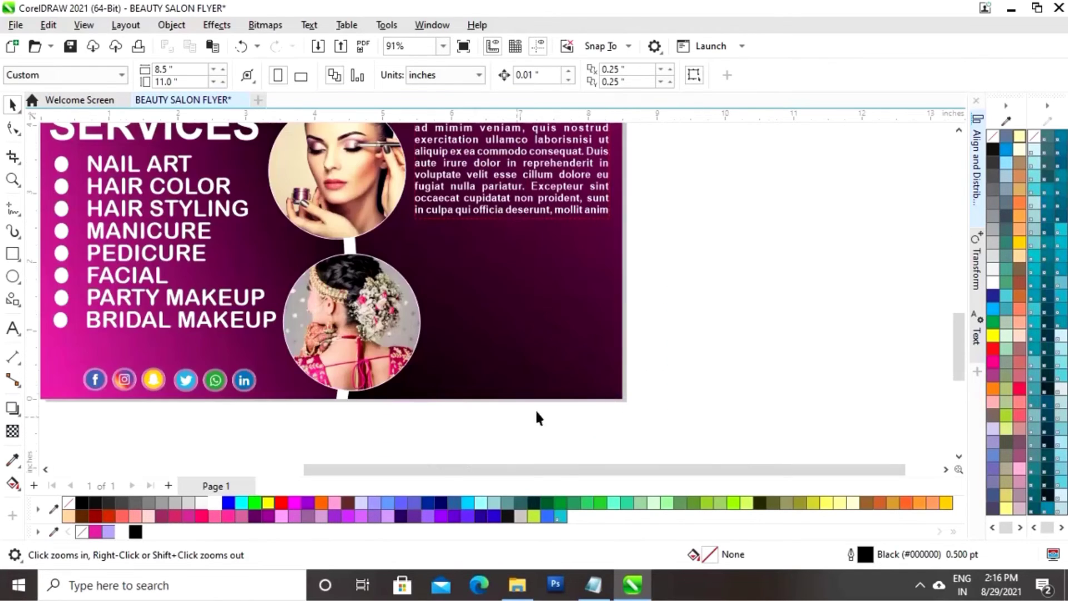
Draw a flat white ellipse with no outline below the About Us paragraph
{"action": "left_click", "coordinate": [17, 279]}
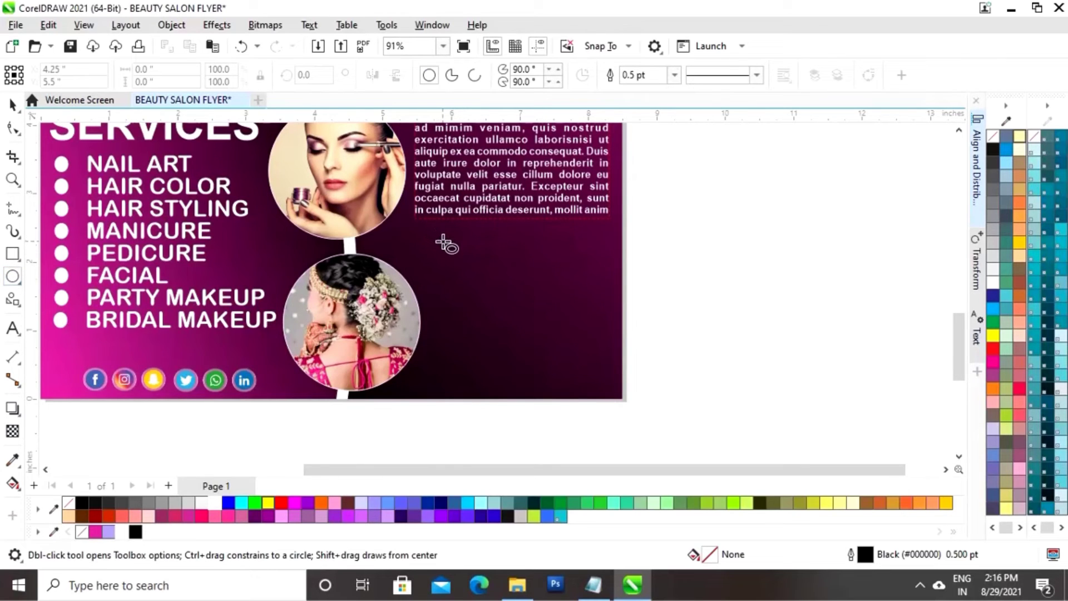
{"action": "left_click_drag", "start_coordinate": [442, 243], "coordinate": [606, 274]}
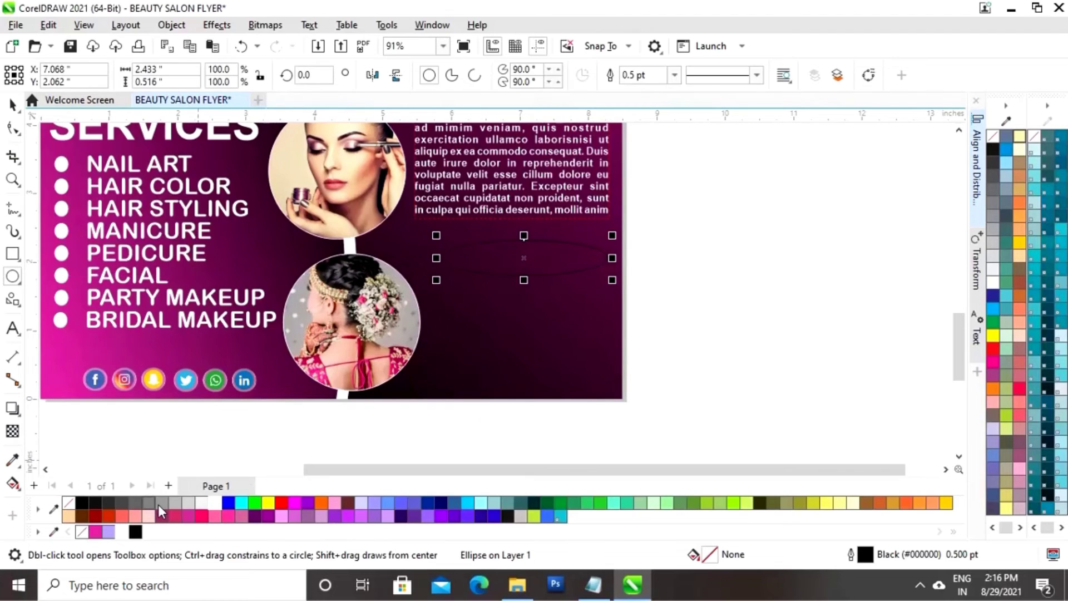
{"action": "left_click", "coordinate": [123, 532]}
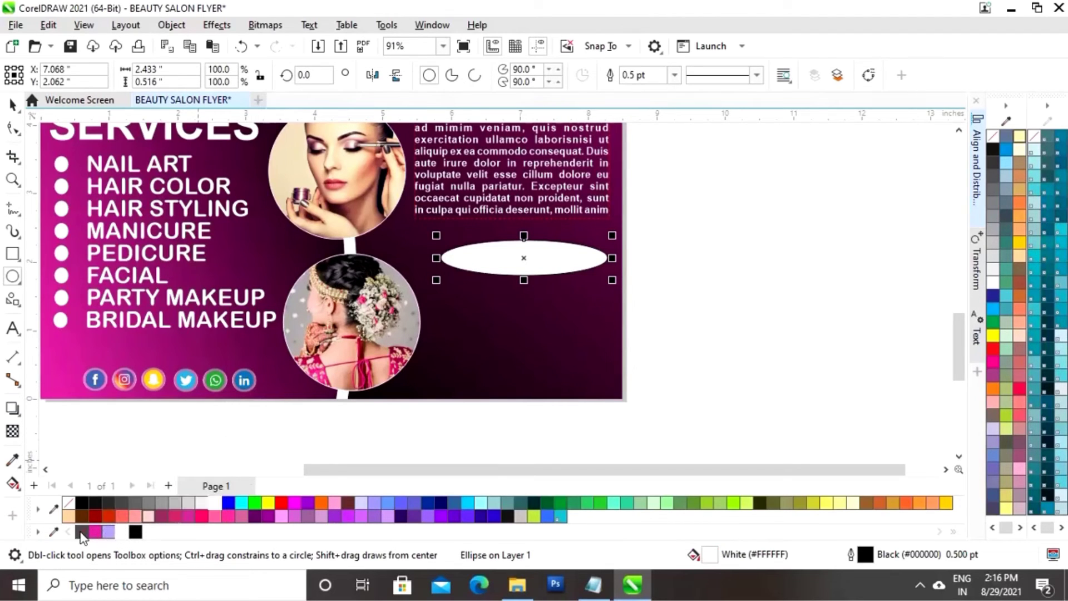
{"action": "right_click", "coordinate": [82, 532]}
{"action": "left_click", "coordinate": [13, 105]}
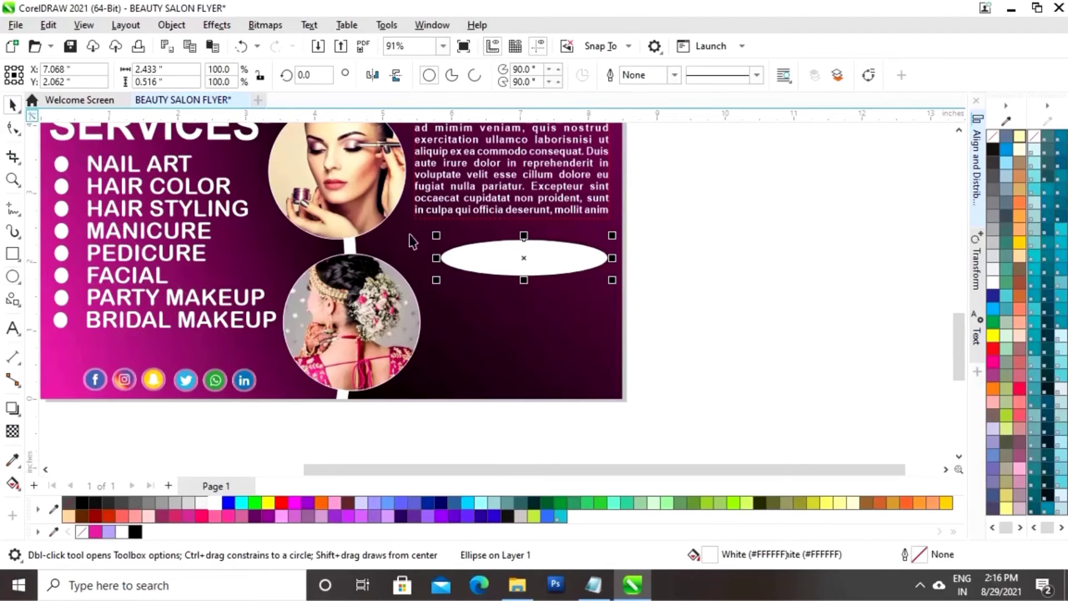
{"action": "left_click_drag", "start_coordinate": [524, 255], "coordinate": [508, 251]}
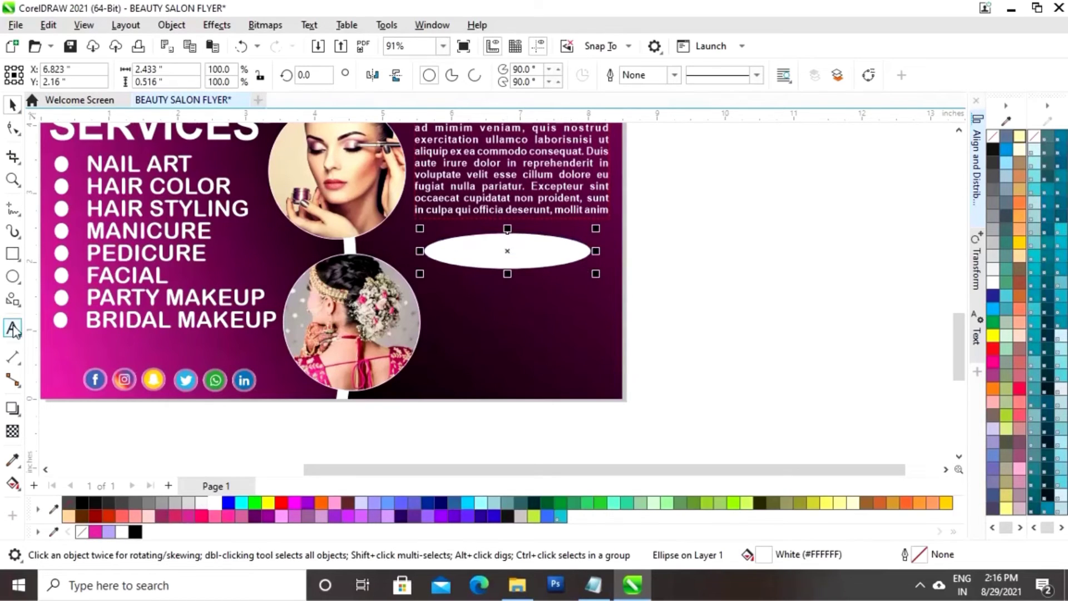
{"action": "key", "text": "Escape"}
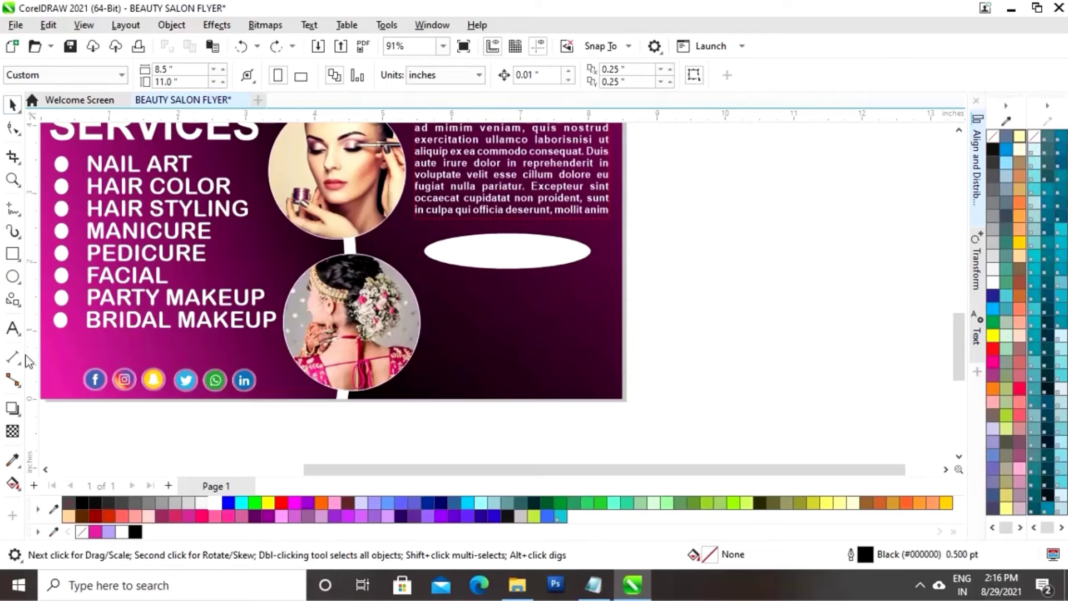
{"action": "left_click", "coordinate": [12, 328]}
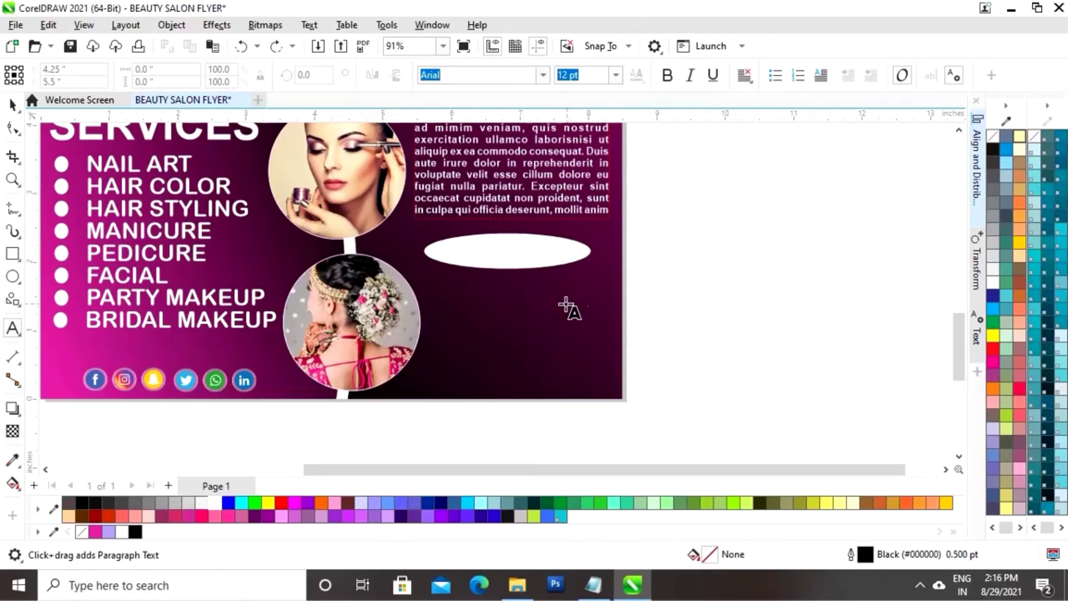
Type OPEN EVERYDAY and make it bold magenta text
{"action": "left_click", "coordinate": [666, 284]}
{"action": "type", "text": "OPEN EVERYDAY"}
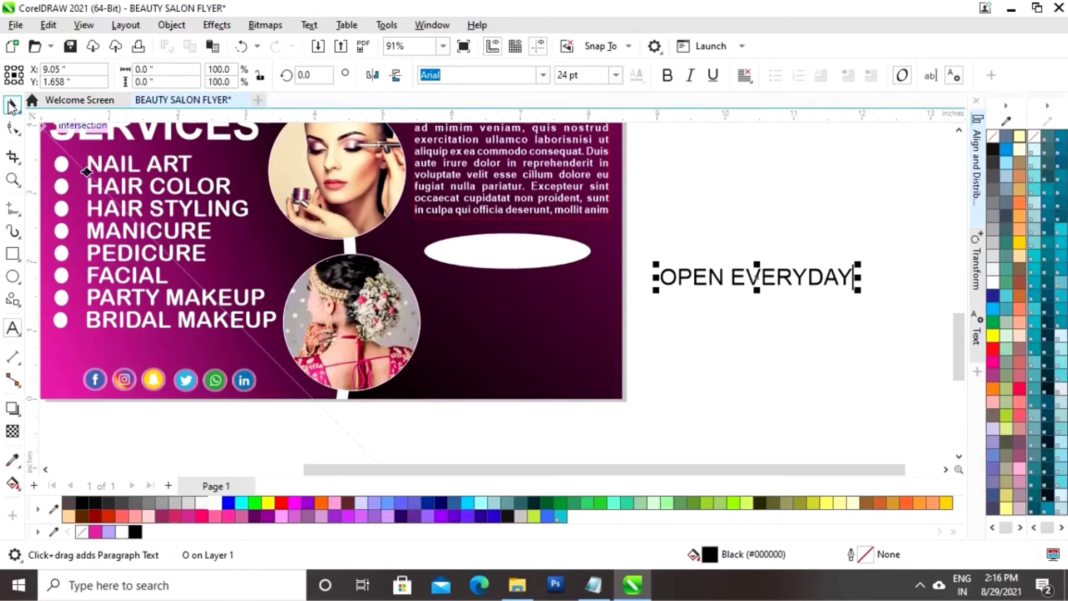
{"action": "left_click", "coordinate": [12, 104]}
{"action": "left_click", "coordinate": [95, 532]}
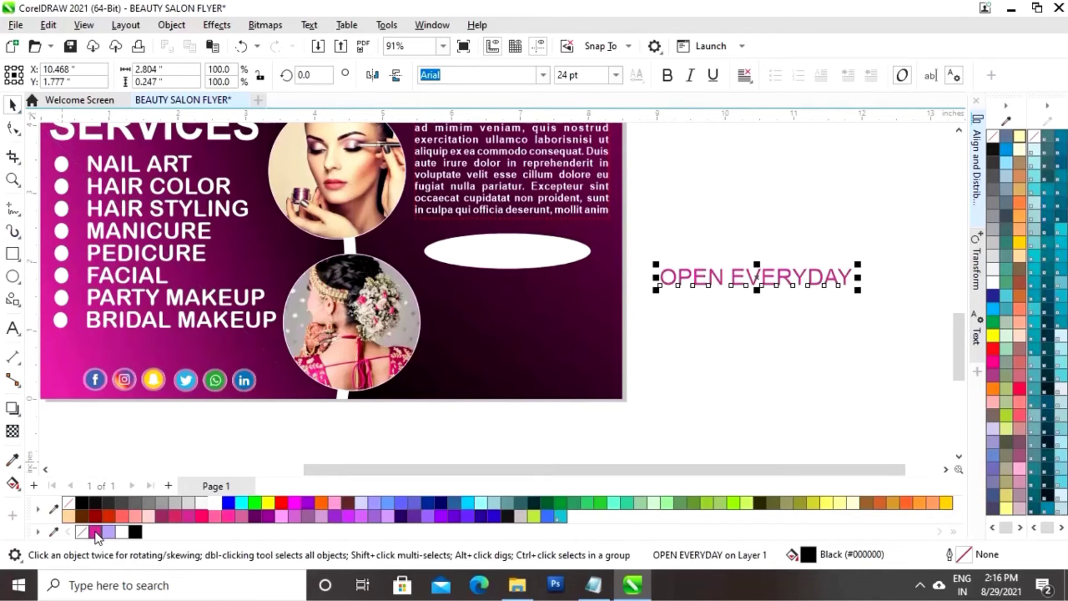
{"action": "left_click", "coordinate": [667, 75]}
Scale OPEN EVERYDAY onto the white oval and centre it horizontally and vertically
{"action": "left_click_drag", "start_coordinate": [836, 276], "coordinate": [589, 239]}
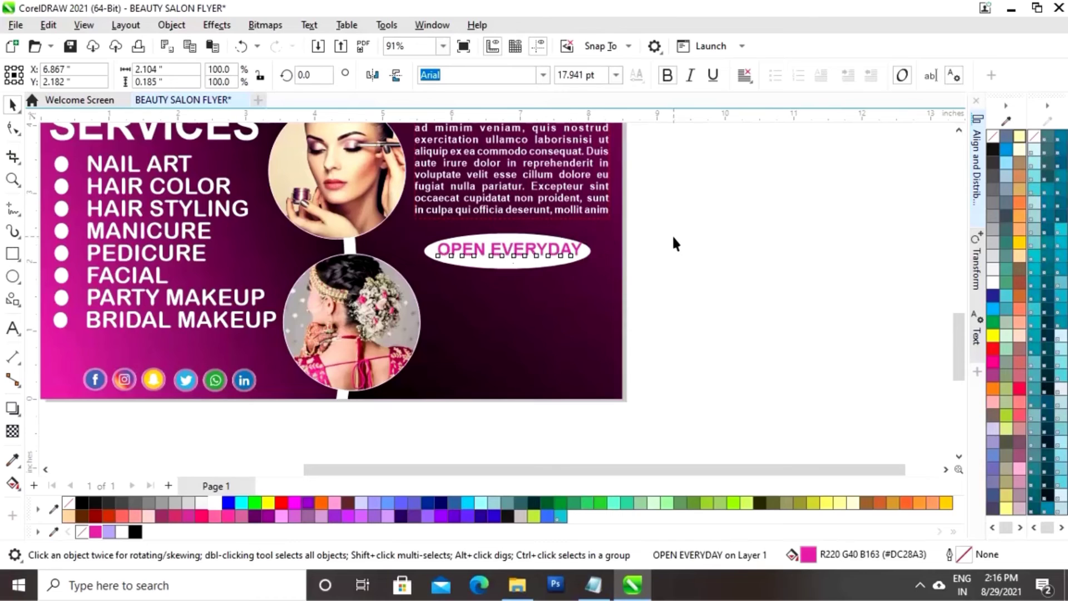
{"action": "left_click_drag", "start_coordinate": [665, 220], "coordinate": [407, 278]}
{"action": "left_click", "coordinate": [977, 167]}
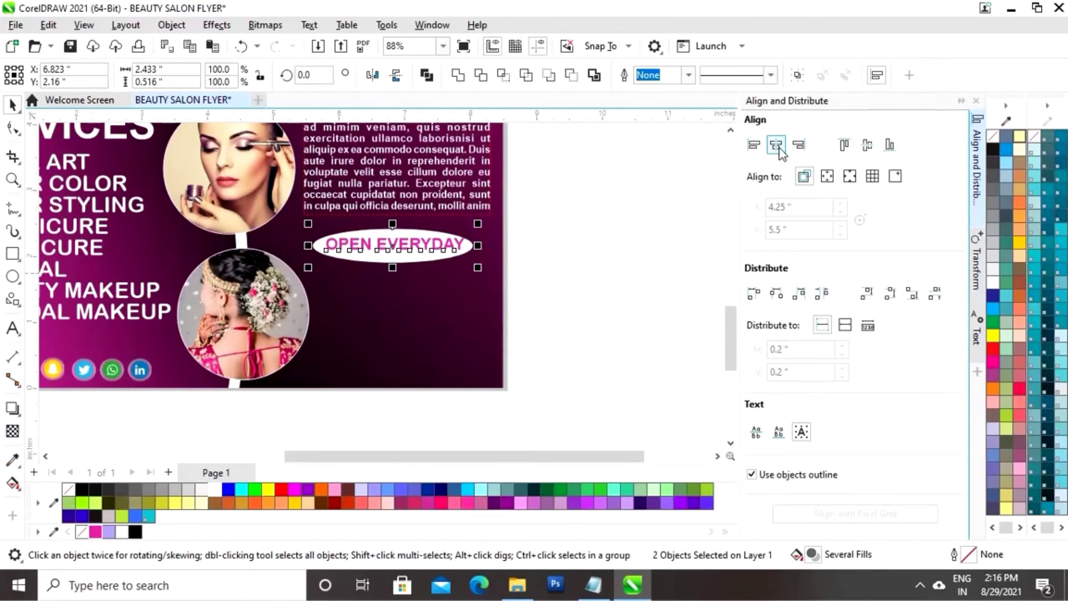
{"action": "left_click", "coordinate": [779, 148]}
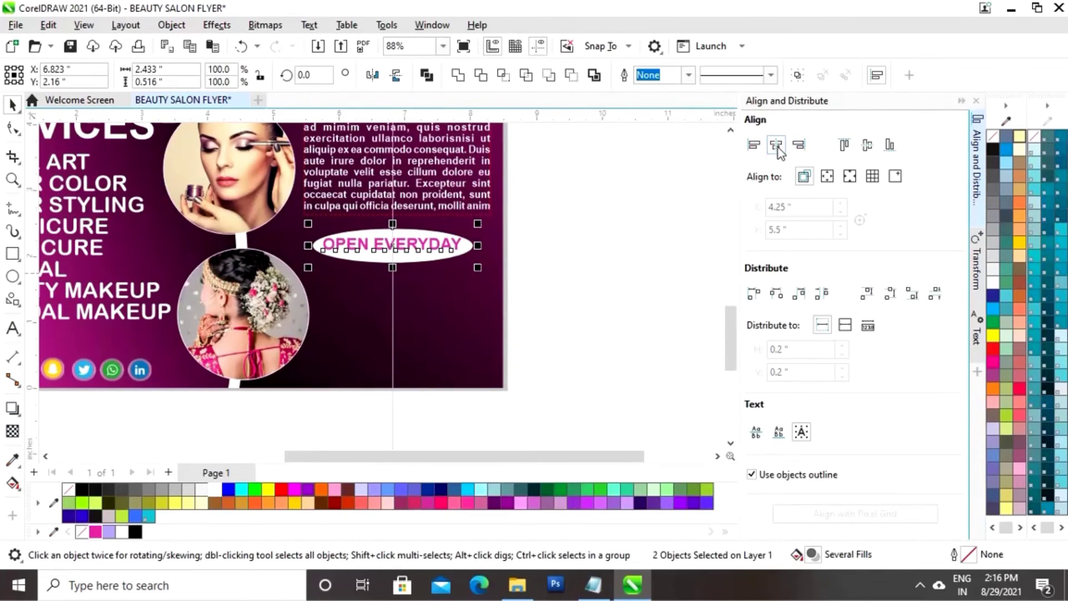
{"action": "left_click", "coordinate": [868, 146]}
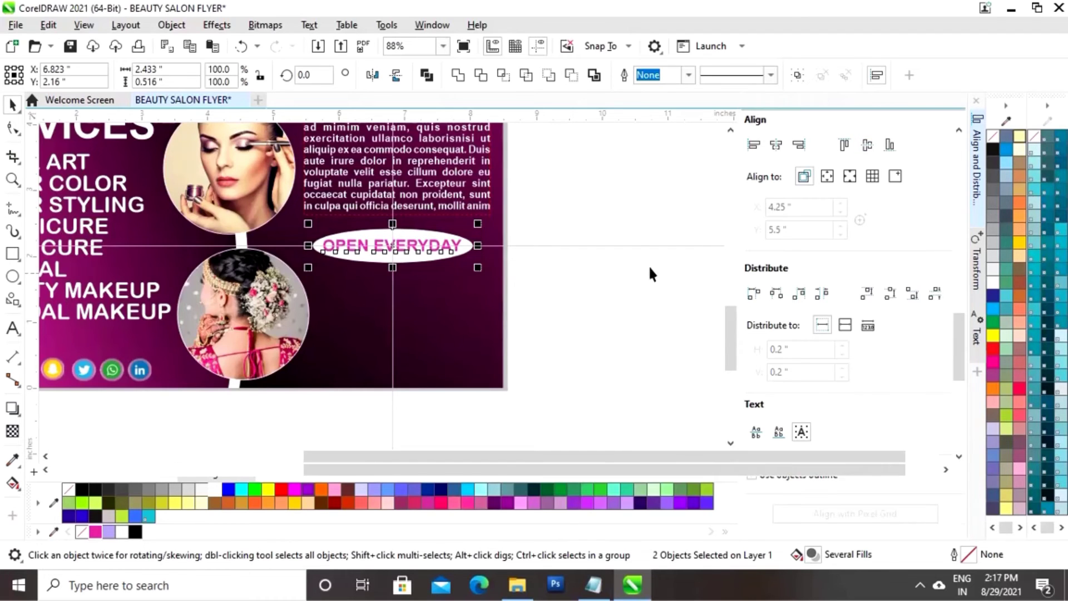
{"action": "left_click", "coordinate": [689, 223]}
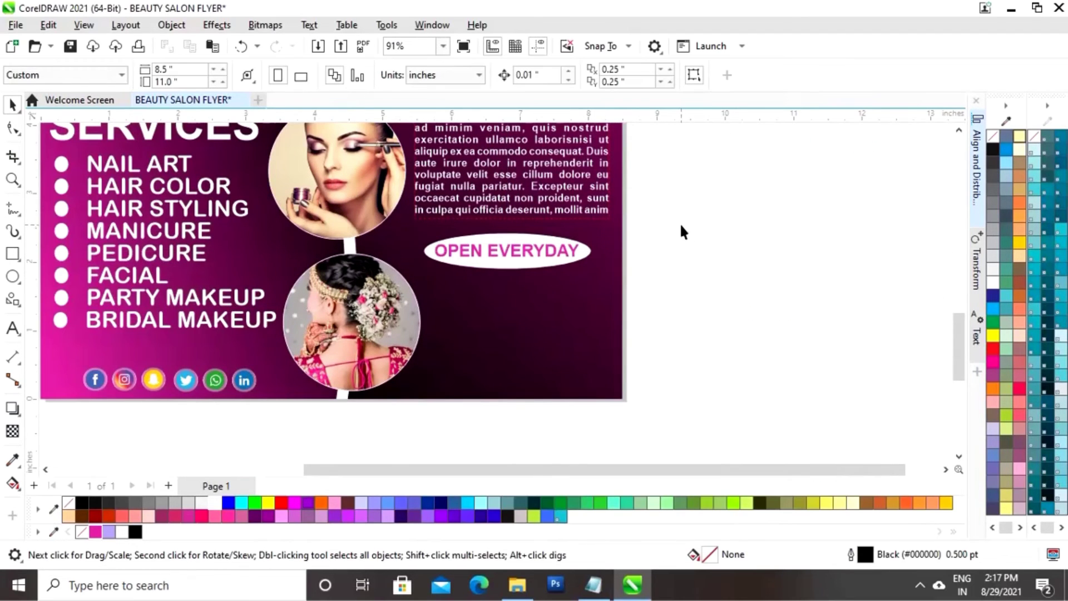
Type FOR APPOINTMENT and place it on the flyer as bold white text
{"action": "left_click", "coordinate": [14, 337]}
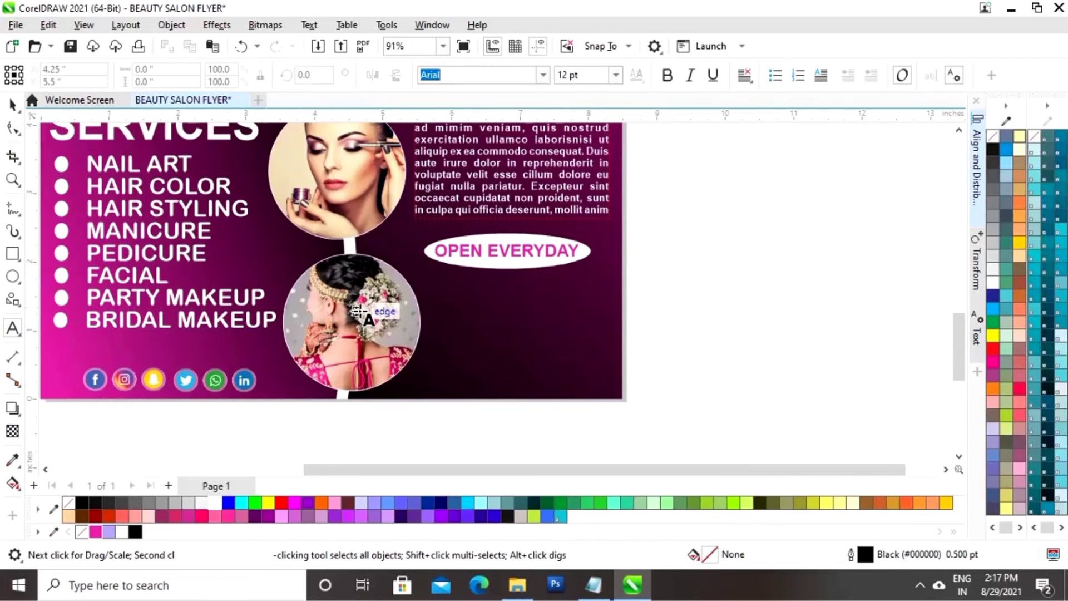
{"action": "left_click", "coordinate": [645, 291]}
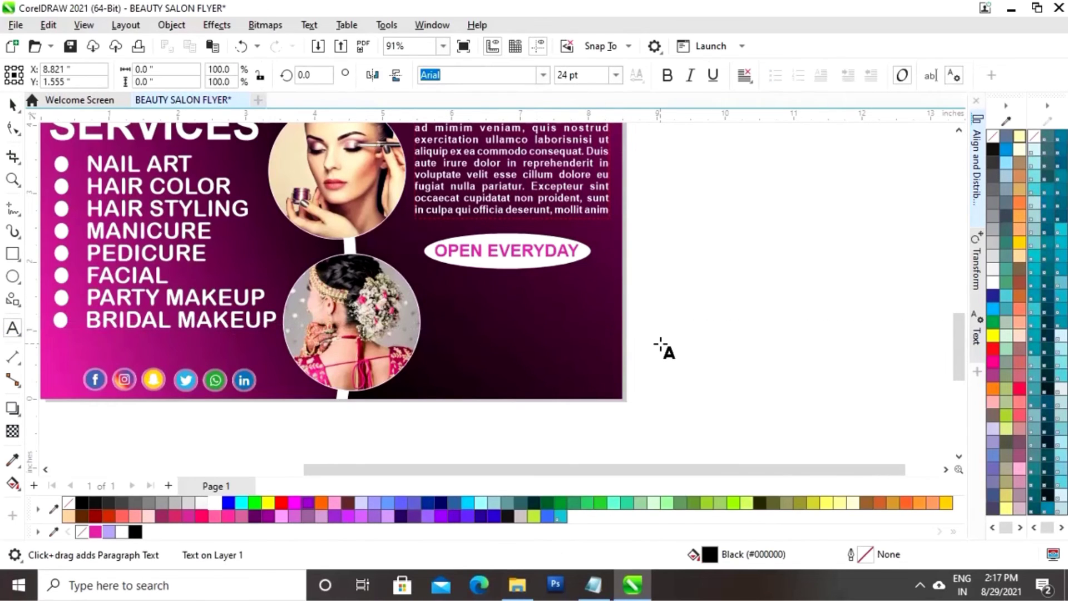
{"action": "type", "text": "FOR APPOINTMENT"}
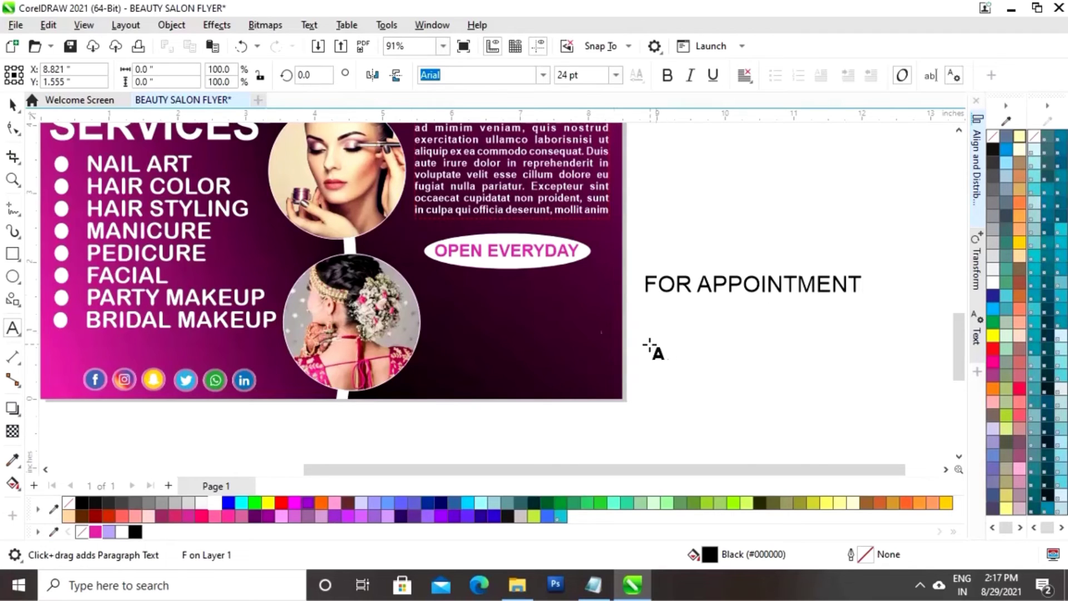
{"action": "left_click", "coordinate": [12, 105]}
{"action": "left_click", "coordinate": [121, 532]}
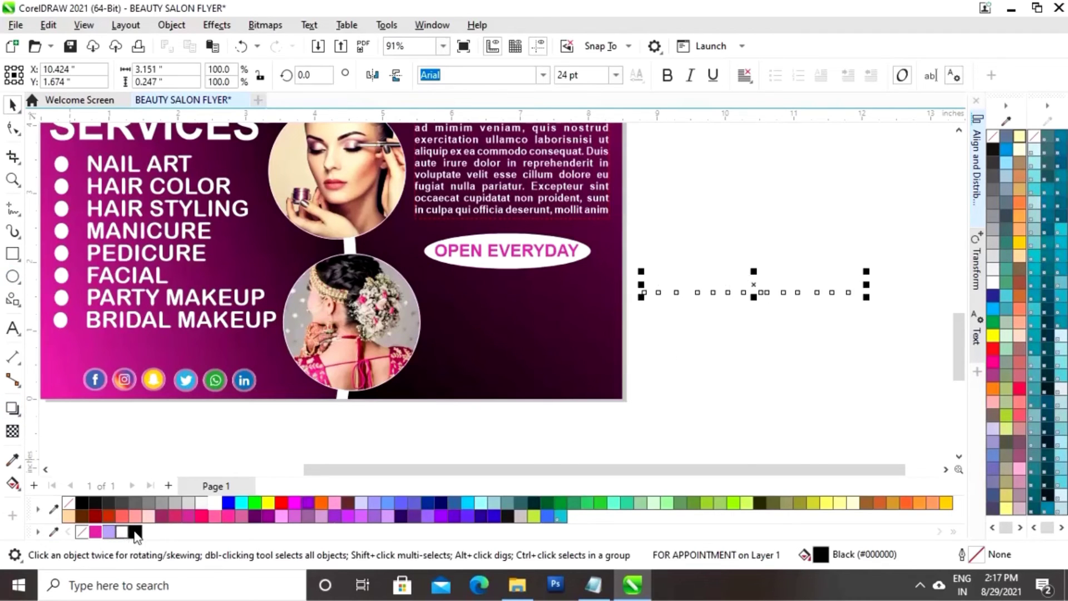
{"action": "left_click_drag", "start_coordinate": [765, 291], "coordinate": [541, 305]}
{"action": "left_click", "coordinate": [666, 76]}
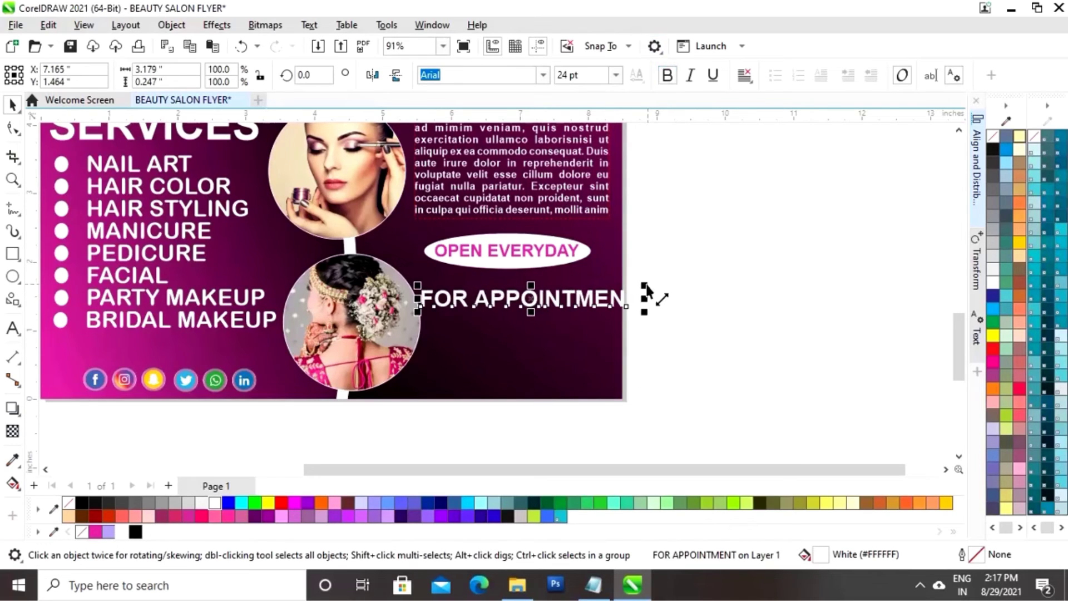
Shrink FOR APPOINTMENT, set it in Arial Rounded MT Bold, and centre it under OPEN EVERYDAY
{"action": "left_click_drag", "start_coordinate": [646, 288], "coordinate": [611, 292]}
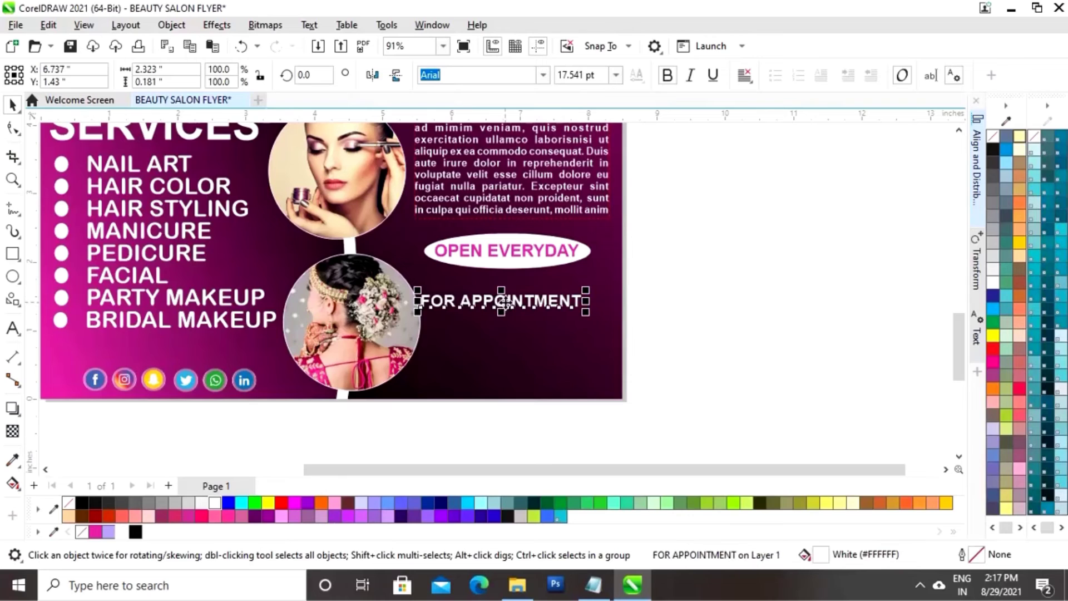
{"action": "left_click_drag", "start_coordinate": [502, 302], "coordinate": [518, 295]}
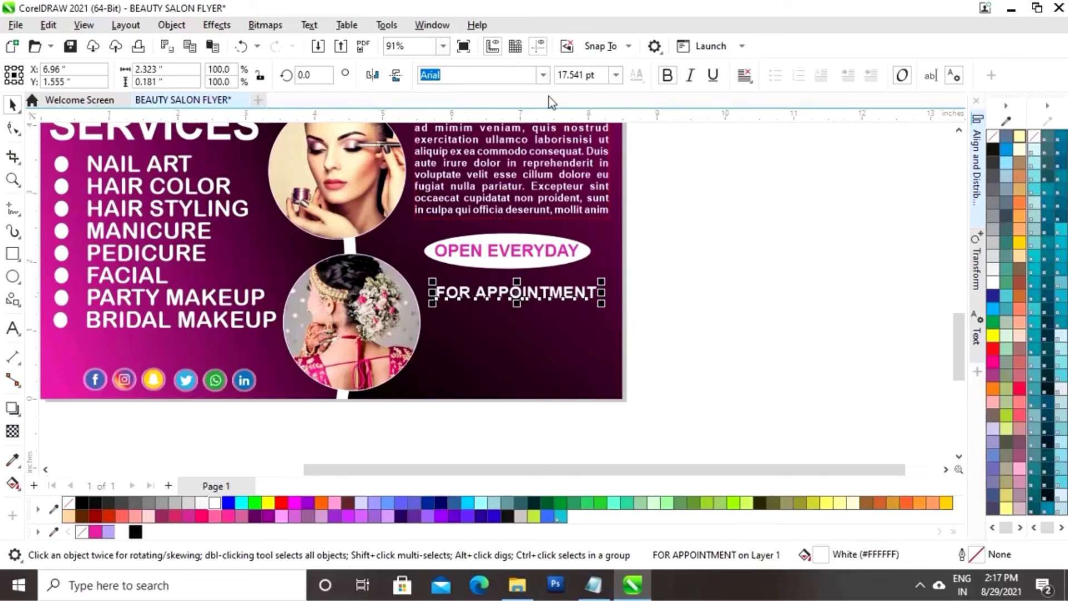
{"action": "left_click", "coordinate": [542, 76]}
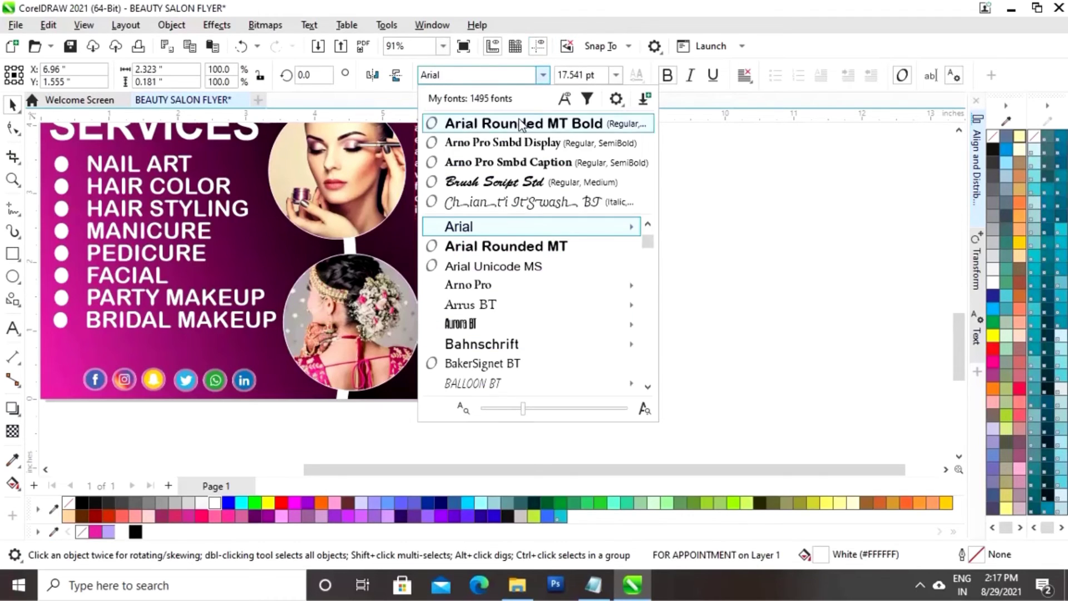
{"action": "left_click", "coordinate": [526, 124]}
{"action": "left_click", "coordinate": [707, 292]}
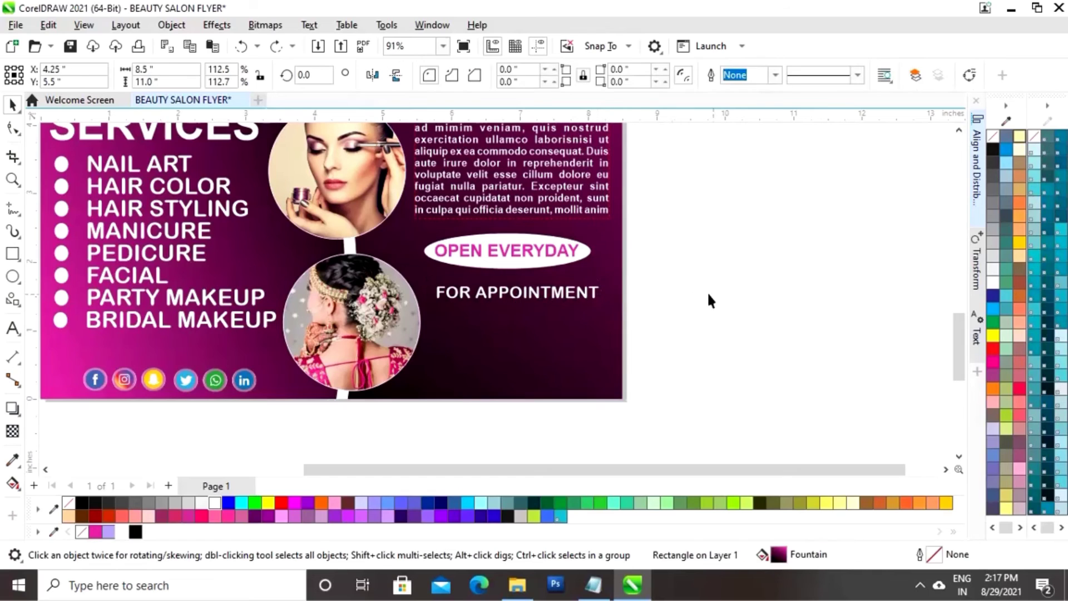
{"action": "left_click_drag", "start_coordinate": [643, 275], "coordinate": [414, 308]}
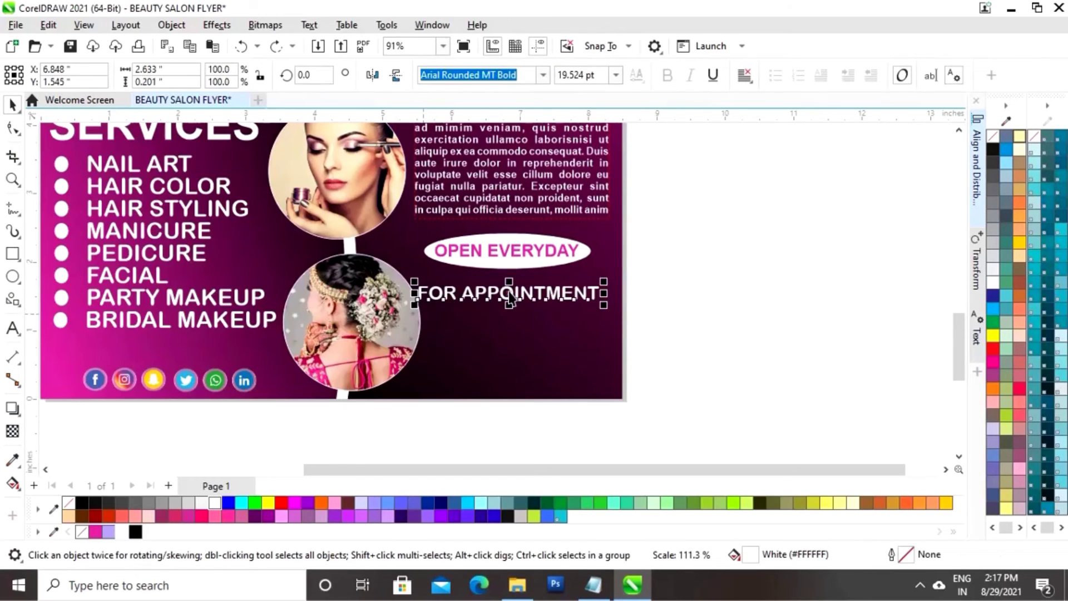
{"action": "left_click_drag", "start_coordinate": [508, 293], "coordinate": [519, 289]}
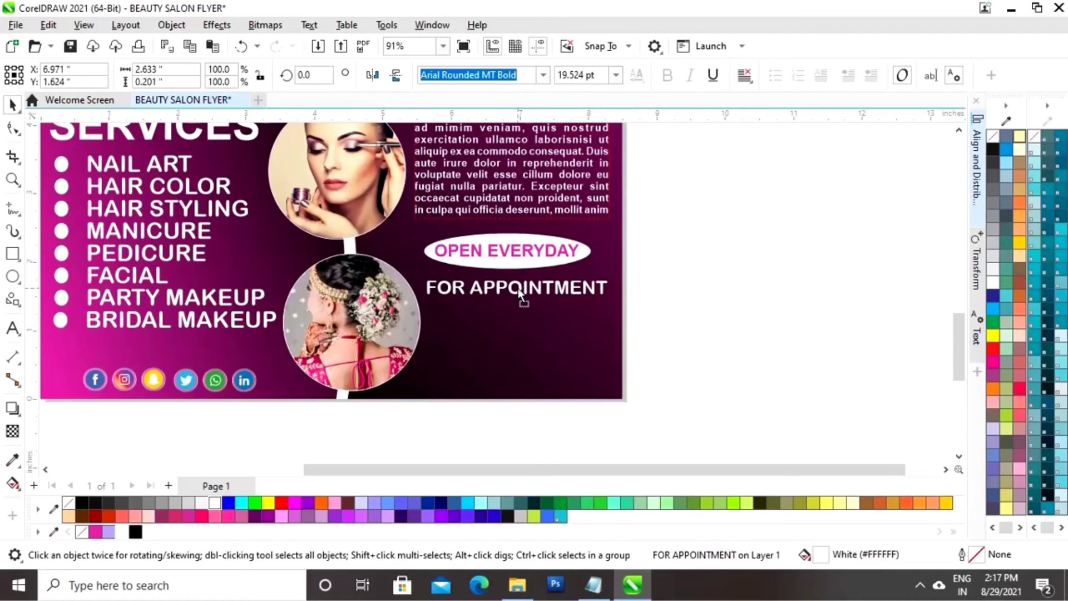
{"action": "left_click", "coordinate": [713, 292]}
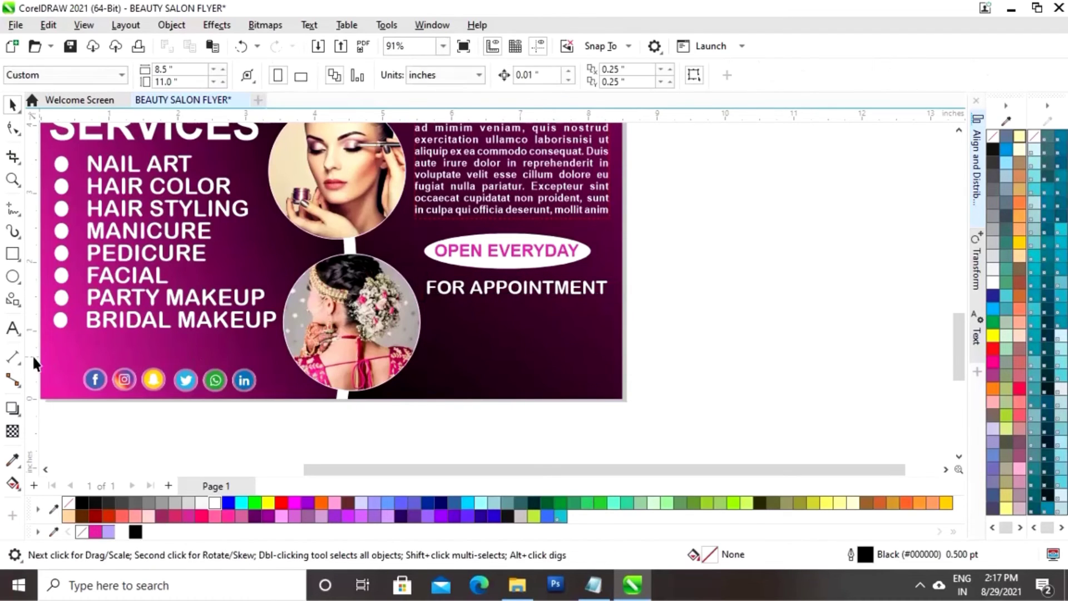
Type a CALL line with the salon's phone number and place it on the flyer in white
{"action": "left_click", "coordinate": [14, 333]}
{"action": "left_click", "coordinate": [650, 335]}
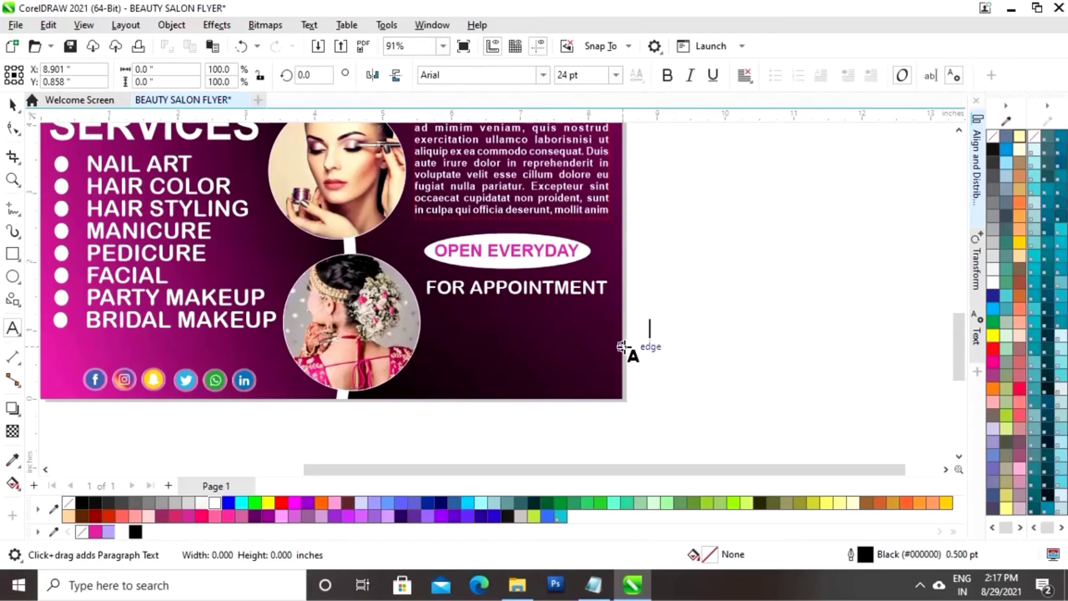
{"action": "type", "text": "CALL"}
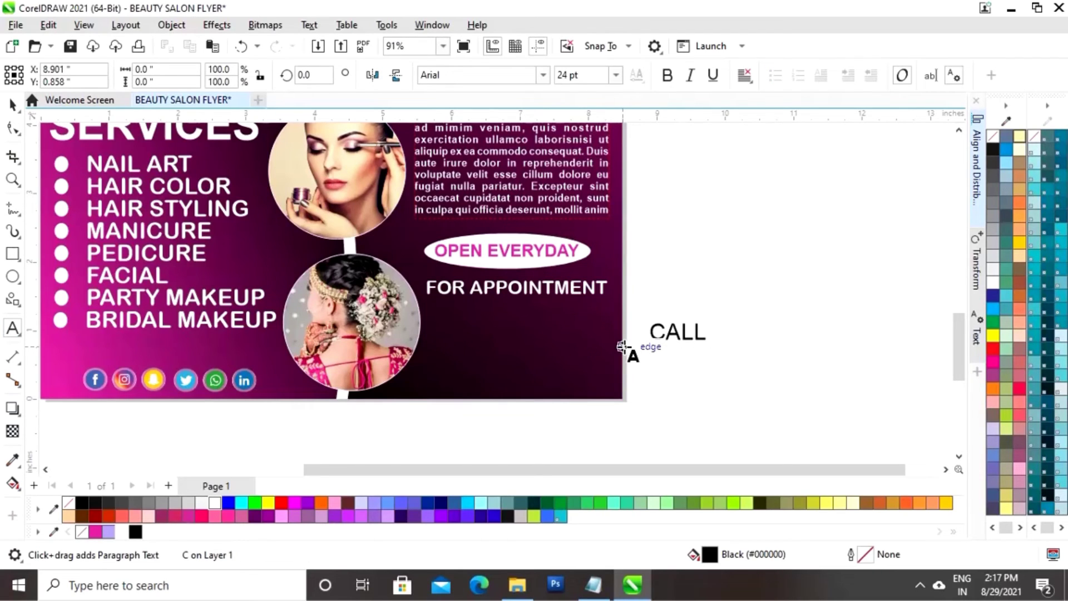
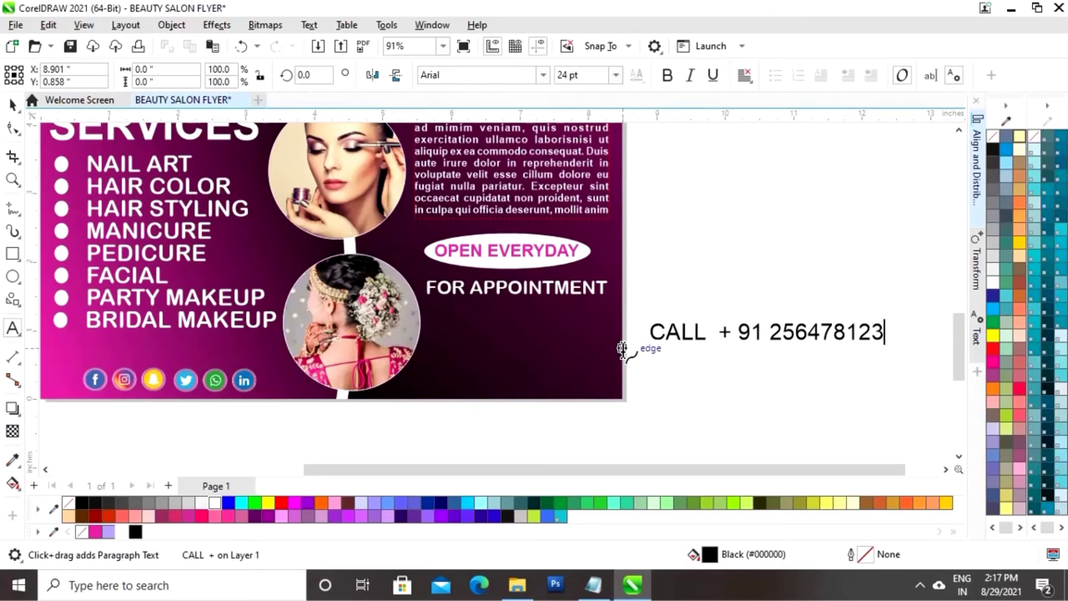
{"action": "type", "text": "*"}
{"action": "key", "text": "Escape"}
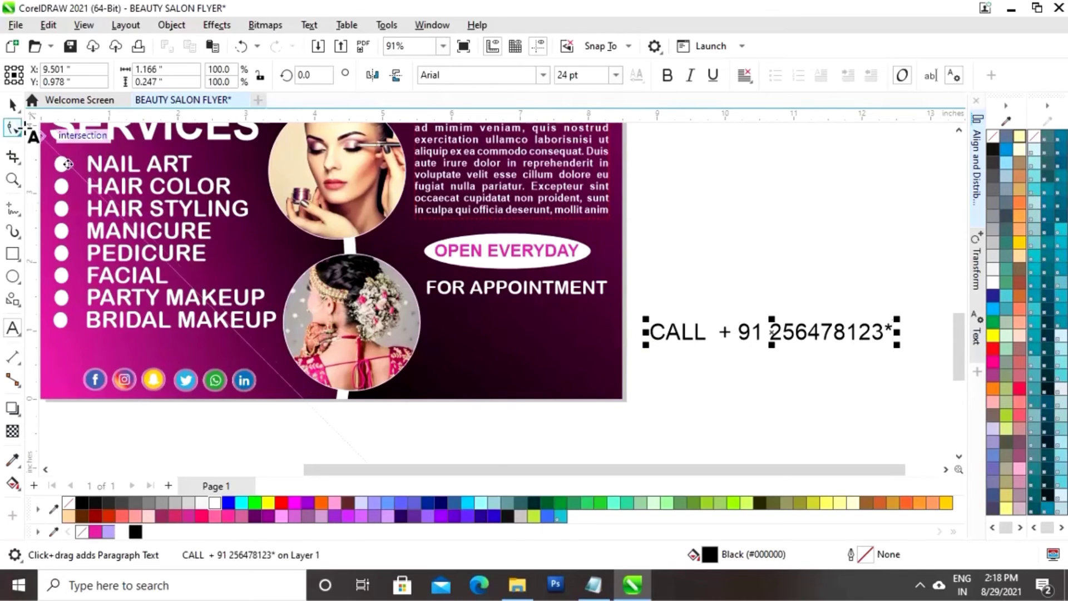
{"action": "left_click", "coordinate": [11, 105]}
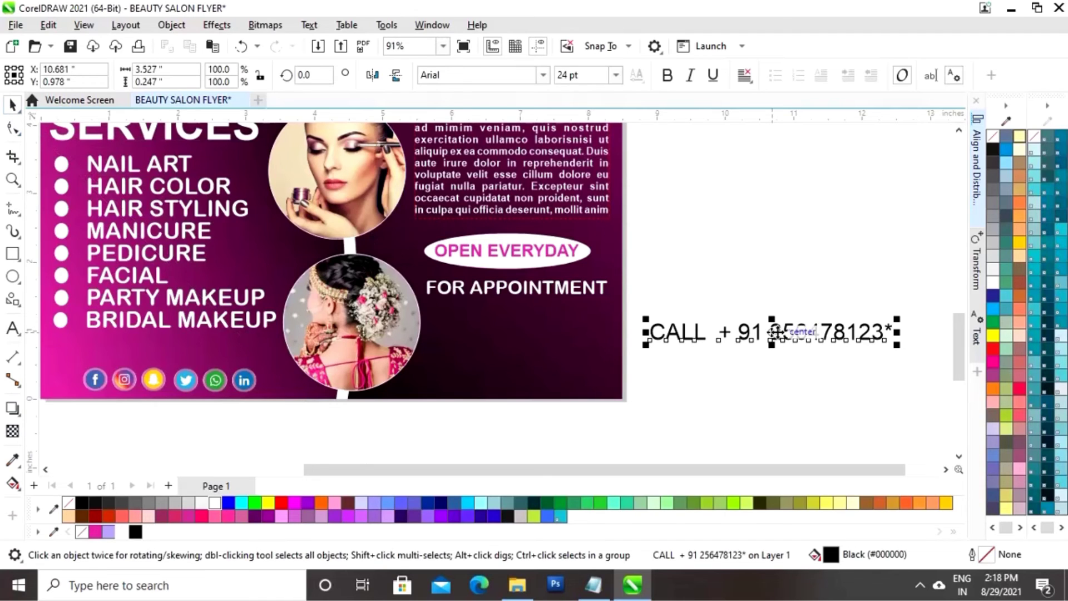
{"action": "left_click_drag", "start_coordinate": [776, 332], "coordinate": [549, 315]}
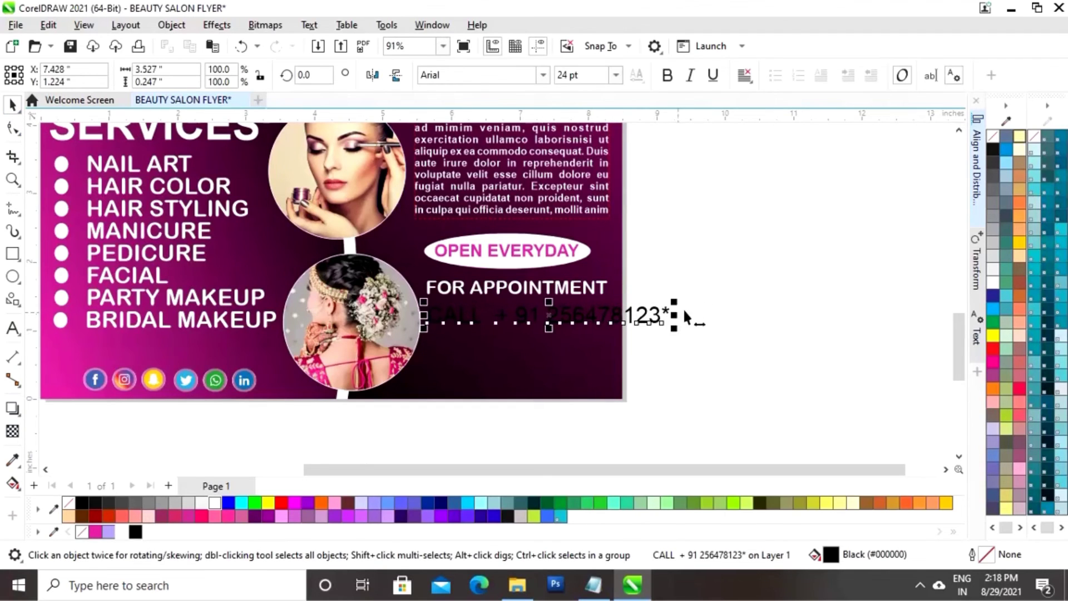
{"action": "left_click", "coordinate": [120, 532]}
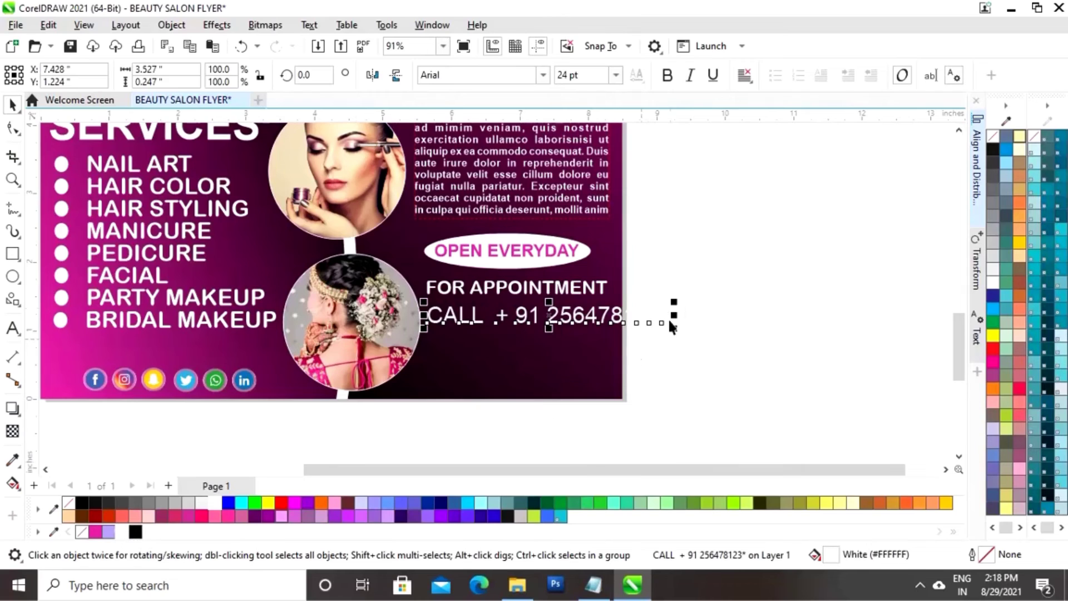
Resize the CALL line, set it in Arial Rounded MT Bold, and position it under FOR APPOINTMENT
{"action": "left_click_drag", "start_coordinate": [678, 300], "coordinate": [638, 312]}
{"action": "left_click_drag", "start_coordinate": [512, 320], "coordinate": [513, 312]}
{"action": "left_click", "coordinate": [543, 76]}
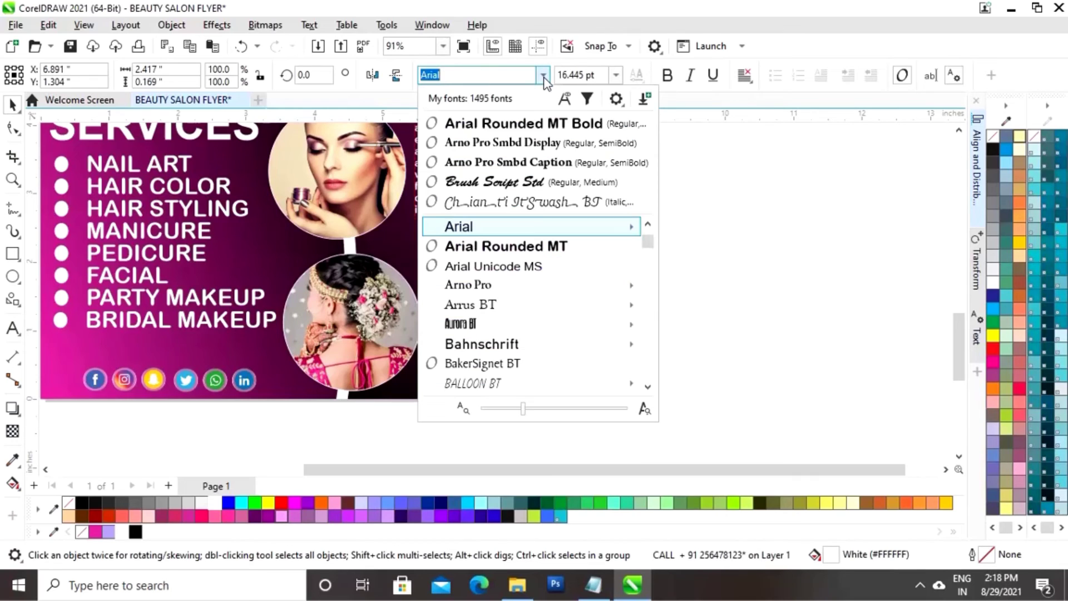
{"action": "left_click", "coordinate": [525, 125]}
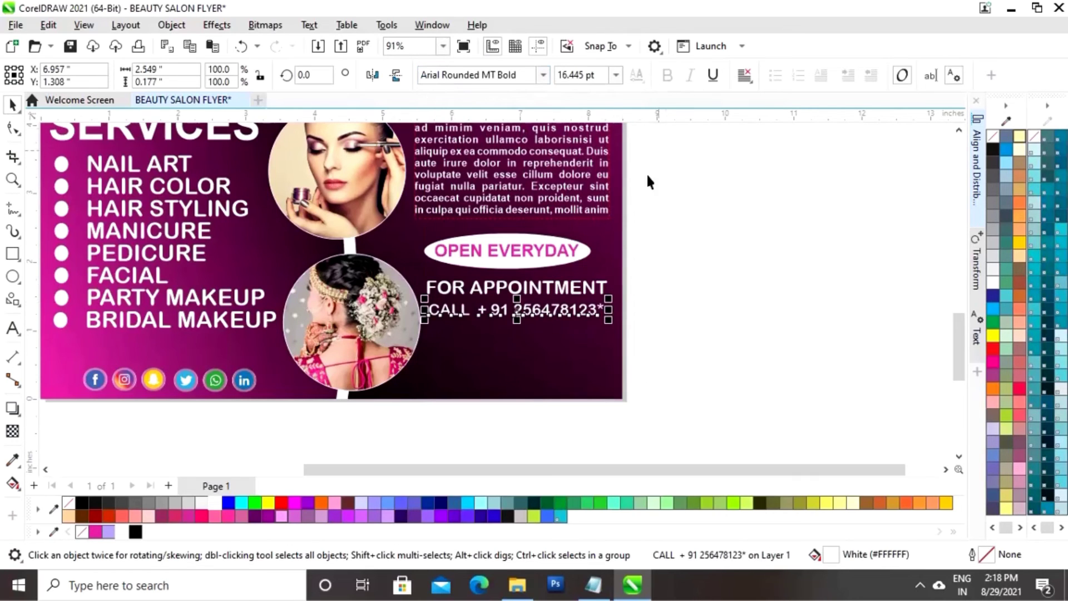
{"action": "mouse_move", "coordinate": [611, 301]}
{"action": "left_mouse_down"}
{"action": "mouse_move", "coordinate": [625, 293]}
{"action": "mouse_move", "coordinate": [624, 305]}
{"action": "mouse_move", "coordinate": [623, 287]}
{"action": "left_mouse_up"}
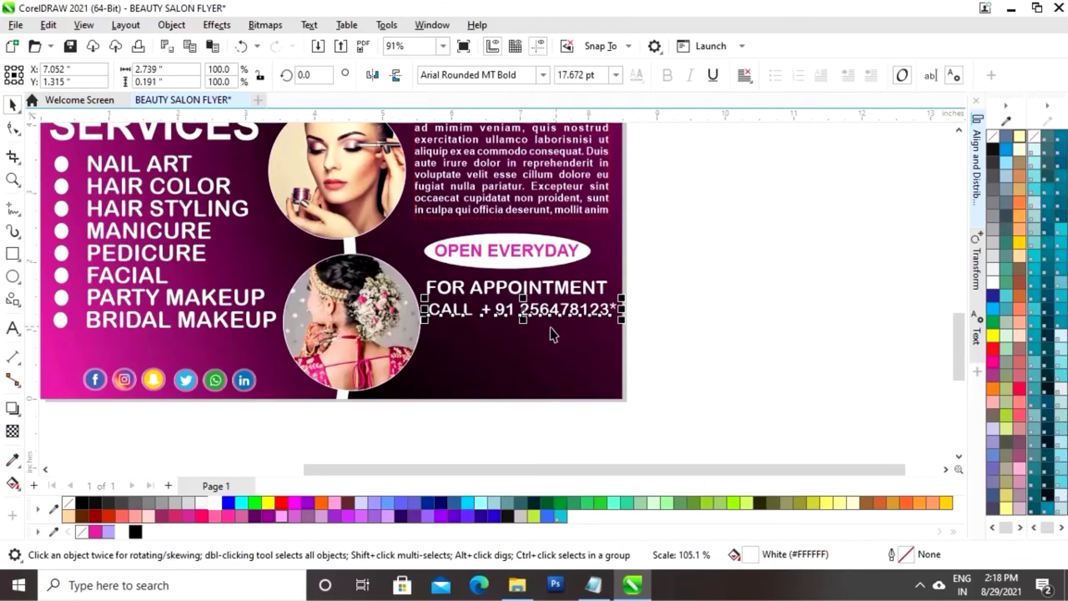
{"action": "left_click_drag", "start_coordinate": [526, 315], "coordinate": [518, 313]}
{"action": "left_click", "coordinate": [661, 311]}
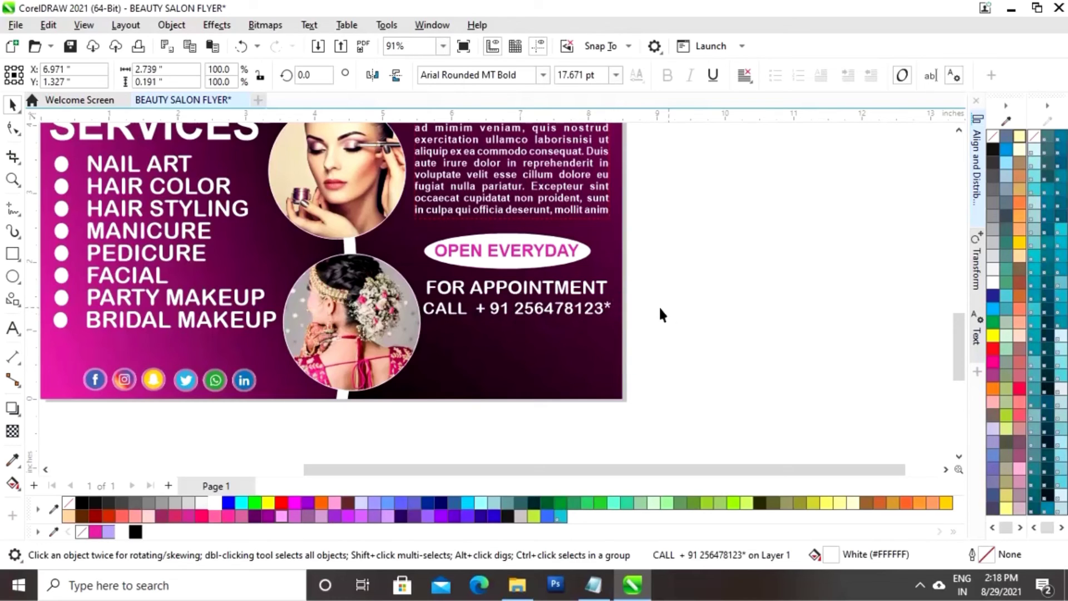
{"action": "left_click", "coordinate": [575, 314]}
{"action": "key", "text": "Right"}
{"action": "key", "text": "Right"}
{"action": "key", "text": "Right"}
{"action": "key", "text": "Right"}
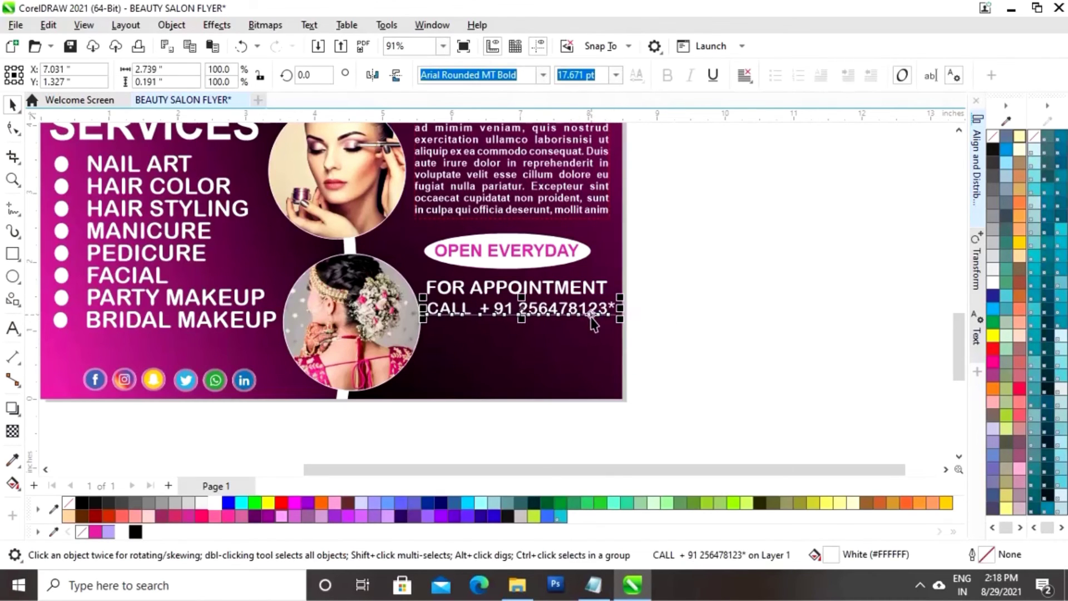
{"action": "left_click", "coordinate": [693, 329]}
{"action": "left_click", "coordinate": [527, 312]}
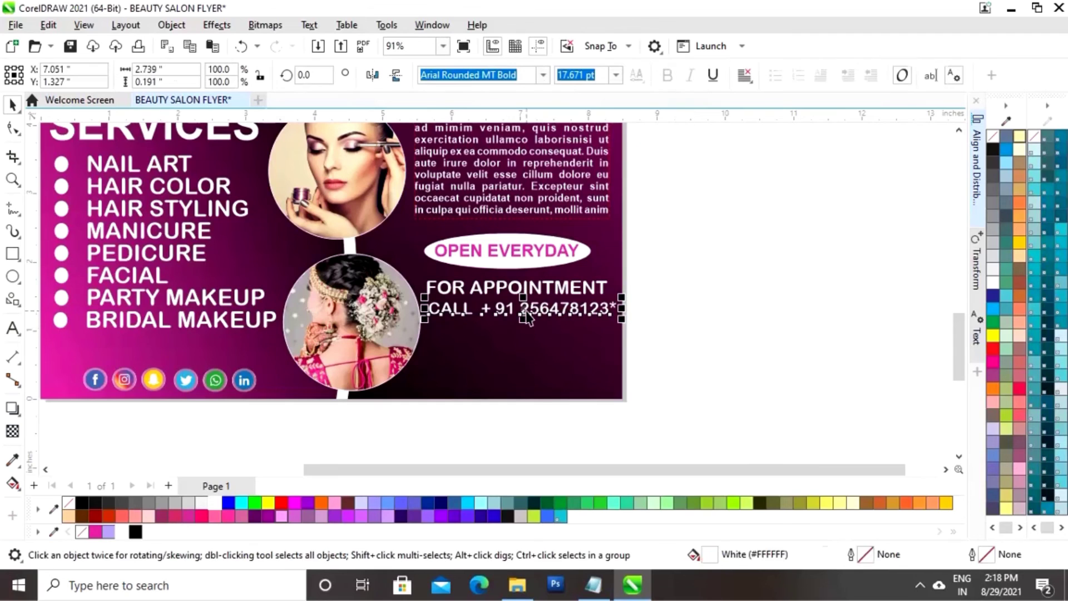
Duplicate the CALL line just below the first one
{"action": "left_click_drag", "start_coordinate": [527, 312], "coordinate": [523, 334]}
{"action": "left_click_drag", "start_coordinate": [523, 330], "coordinate": [522, 329]}
{"action": "right_click", "coordinate": [523, 329]}
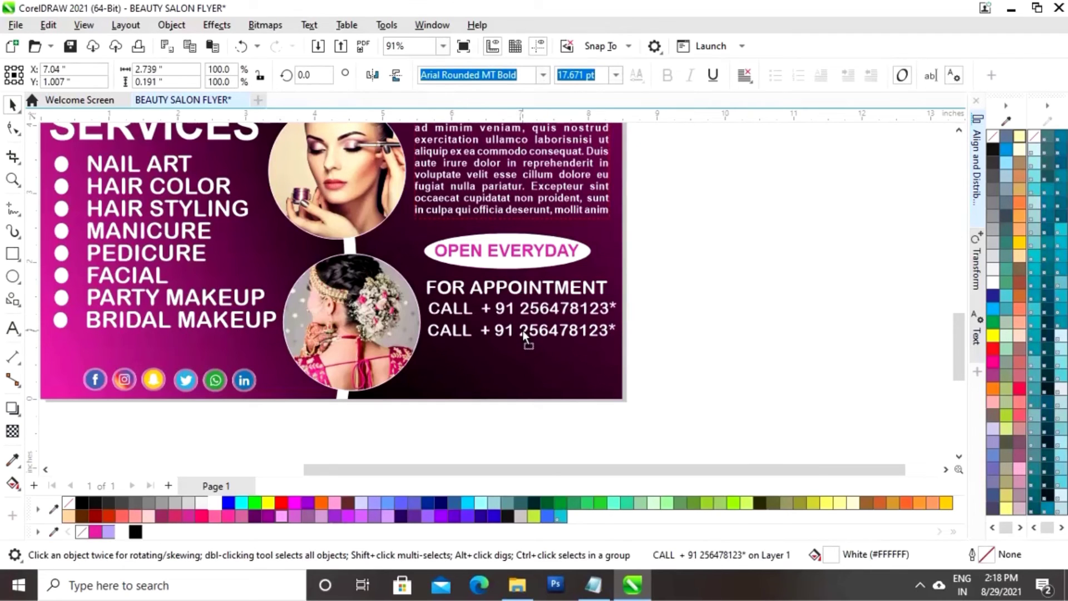
{"action": "key", "text": "Up"}
{"action": "key", "text": "Up"}
{"action": "key", "text": "Up"}
{"action": "key", "text": "Up"}
{"action": "key", "text": "Up"}
{"action": "key", "text": "Up"}
{"action": "key", "text": "Up"}
{"action": "key", "text": "Up"}
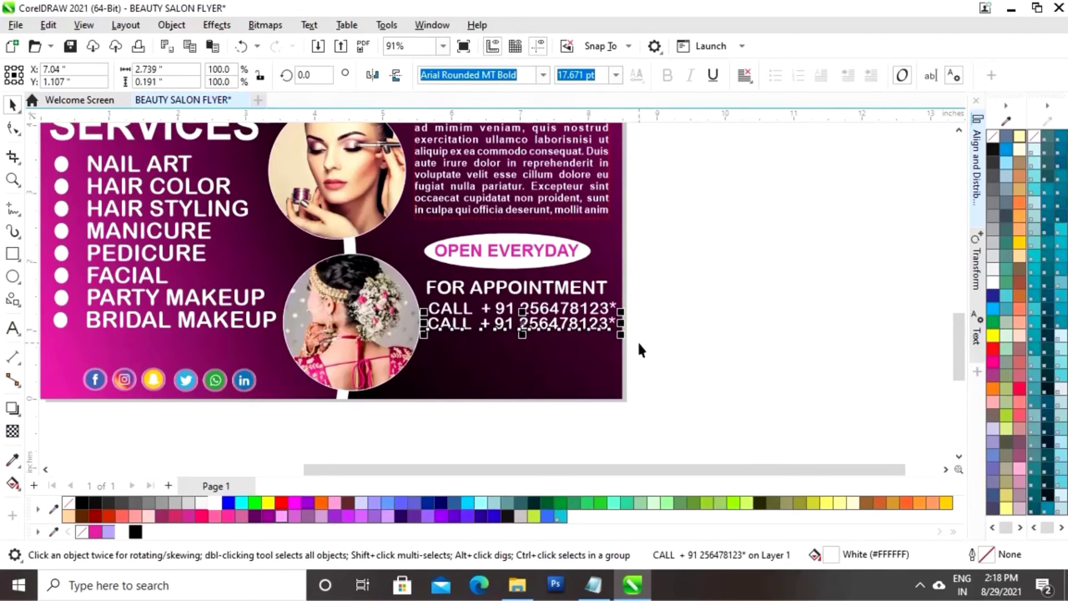
{"action": "left_click", "coordinate": [664, 328]}
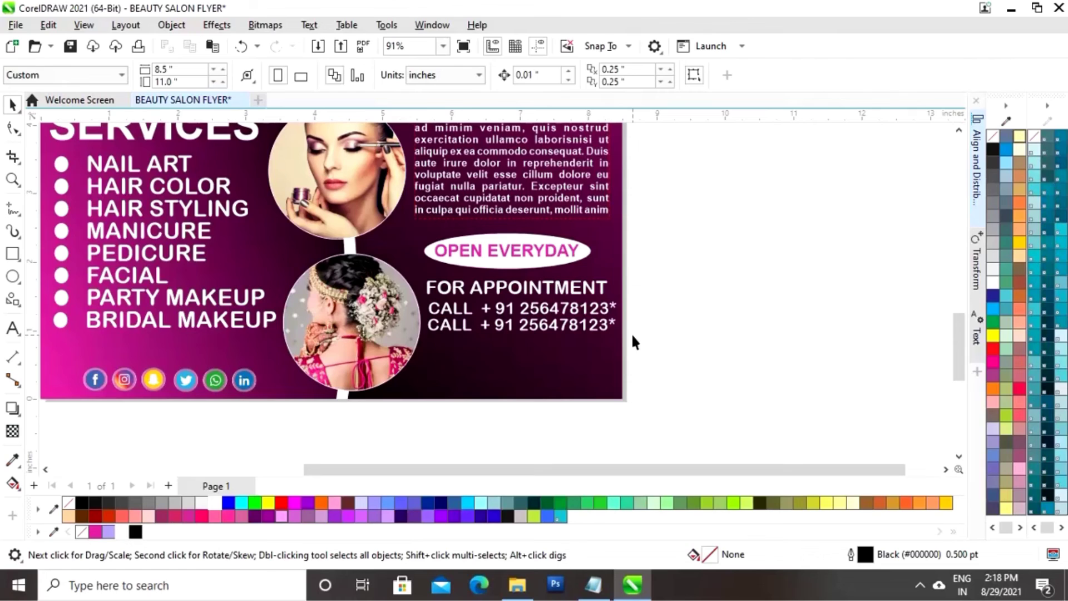
Type the salon's street address and place it on the flyer as white text
{"action": "left_click", "coordinate": [12, 330]}
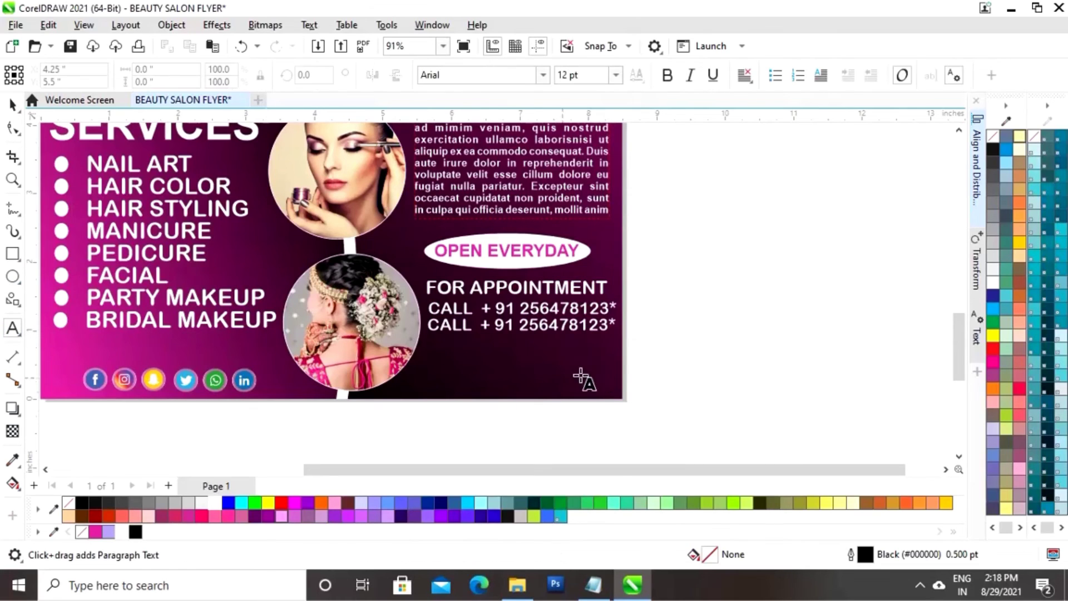
{"action": "left_click", "coordinate": [672, 366]}
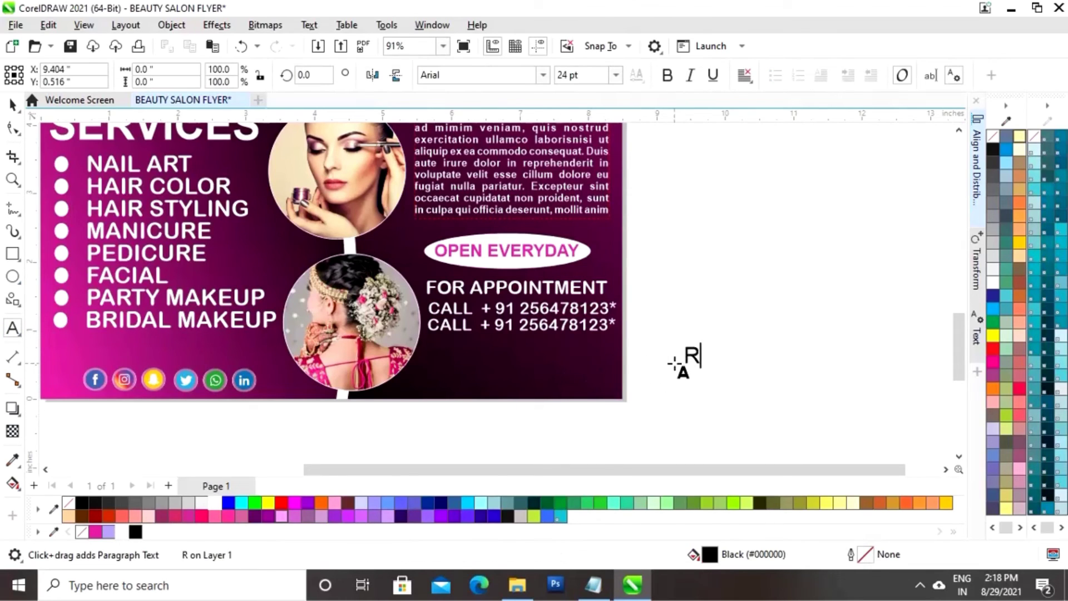
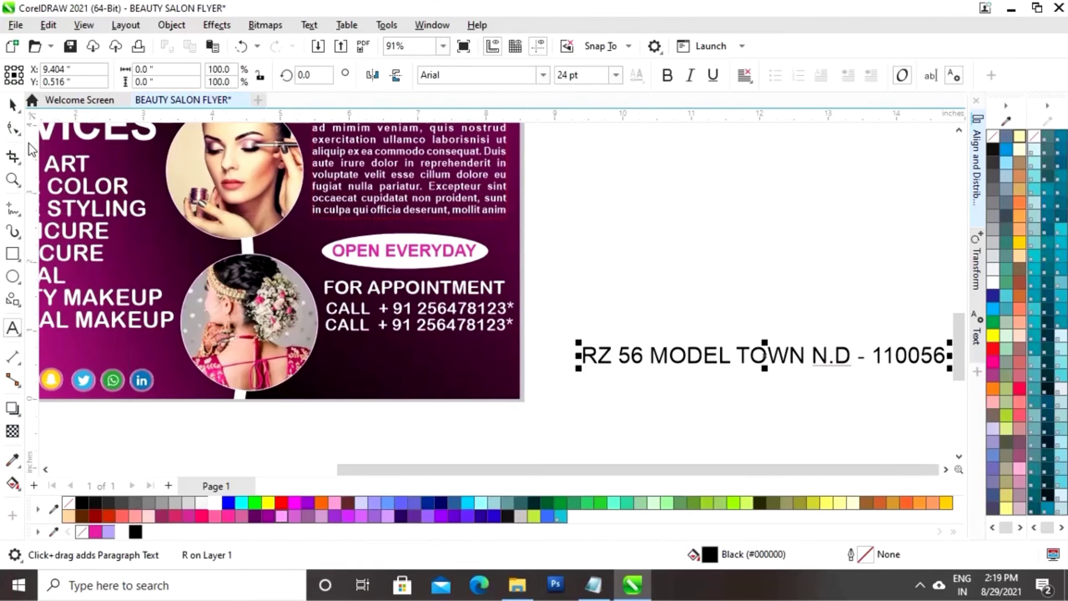
{"action": "left_click", "coordinate": [12, 105]}
{"action": "left_click_drag", "start_coordinate": [768, 360], "coordinate": [548, 374]}
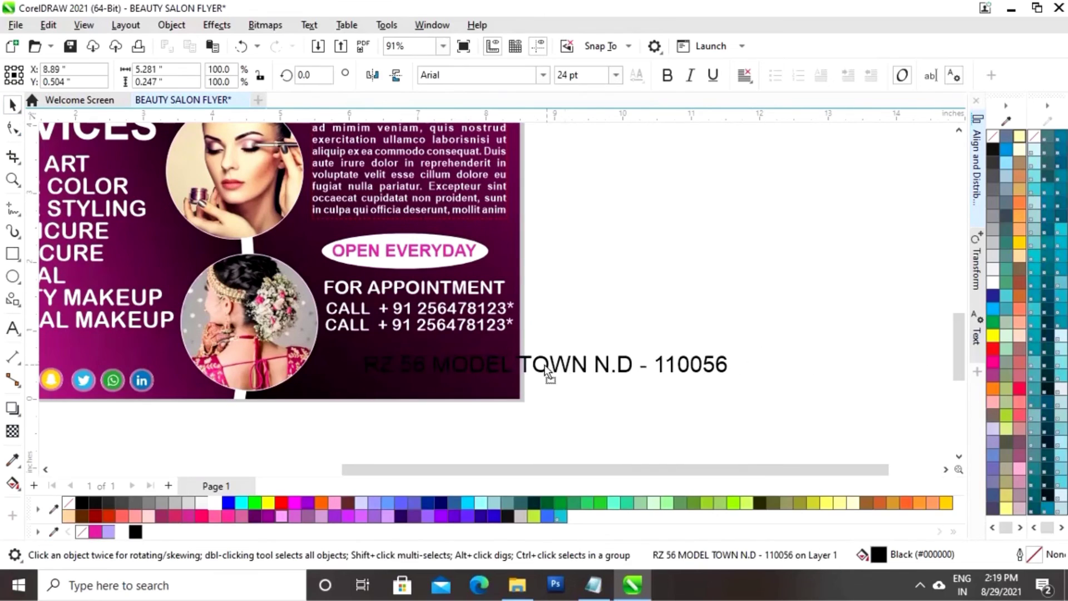
{"action": "left_click", "coordinate": [122, 532]}
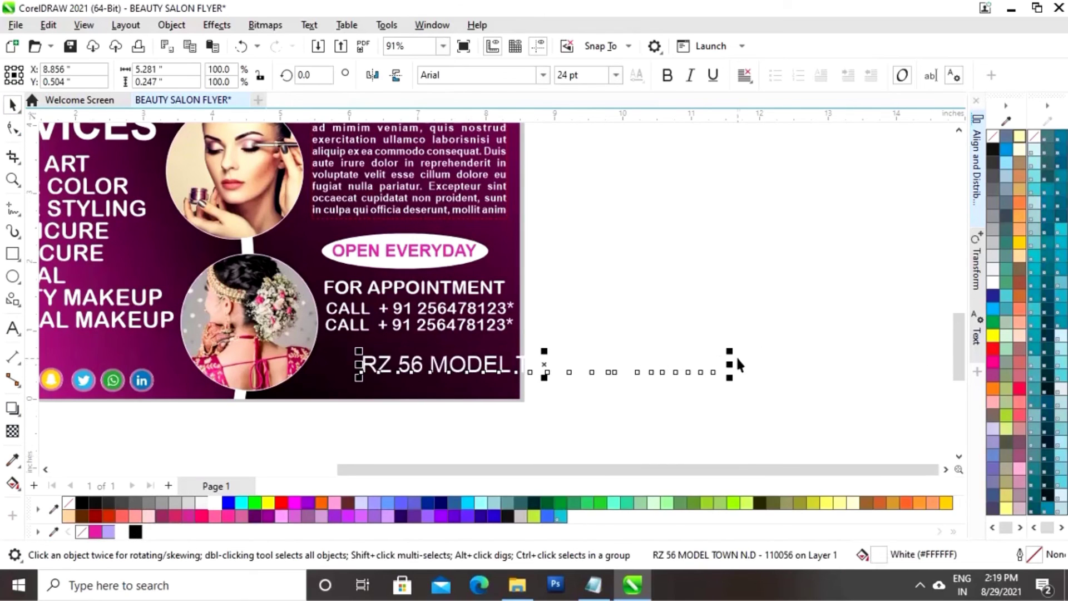
Resize the address, set it in Arial Rounded MT Bold, and settle it beneath the CALL lines
{"action": "left_click_drag", "start_coordinate": [728, 353], "coordinate": [422, 368]}
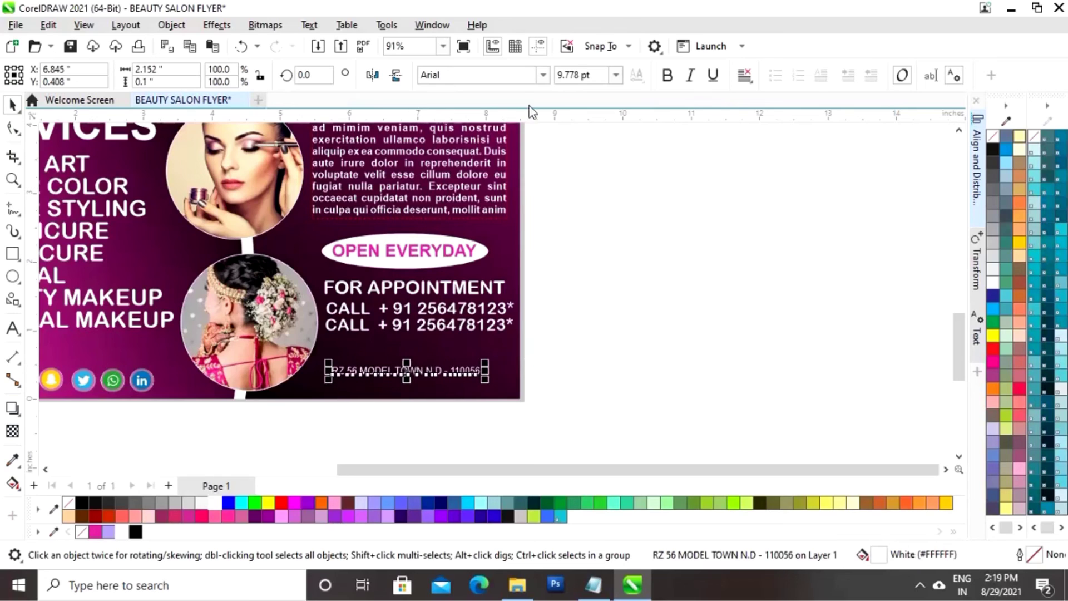
{"action": "left_click", "coordinate": [542, 75]}
{"action": "left_click", "coordinate": [479, 123]}
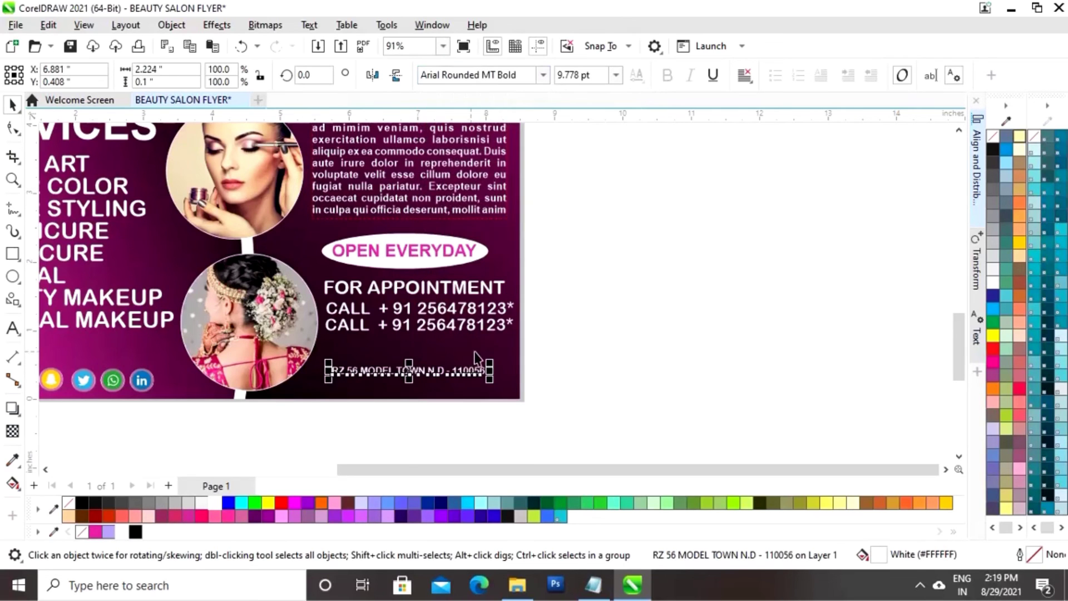
{"action": "left_click_drag", "start_coordinate": [490, 361], "coordinate": [525, 359]}
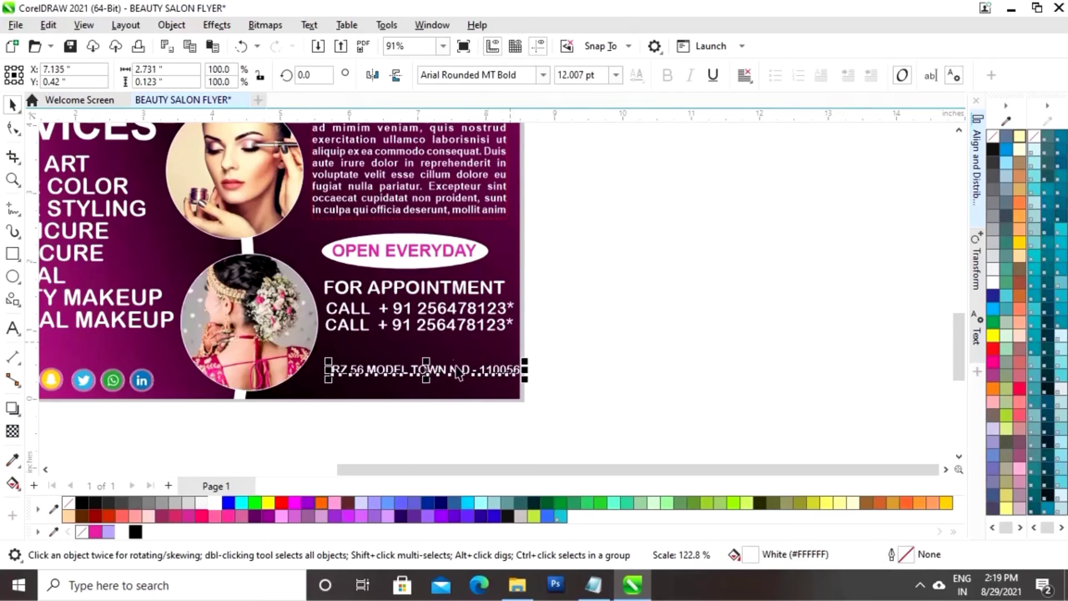
{"action": "left_click_drag", "start_coordinate": [458, 372], "coordinate": [438, 360]}
{"action": "mouse_move", "coordinate": [512, 352]}
{"action": "left_mouse_down"}
{"action": "mouse_move", "coordinate": [522, 345]}
{"action": "mouse_move", "coordinate": [529, 356]}
{"action": "mouse_move", "coordinate": [517, 351]}
{"action": "left_mouse_up"}
{"action": "left_click_drag", "start_coordinate": [417, 365], "coordinate": [408, 370]}
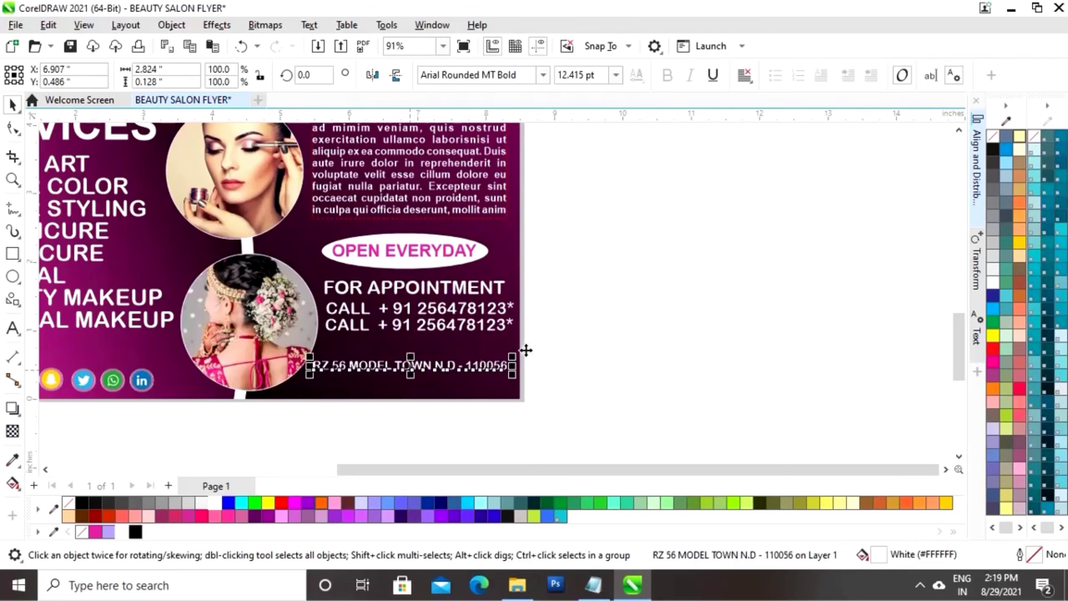
{"action": "key", "text": "Escape"}
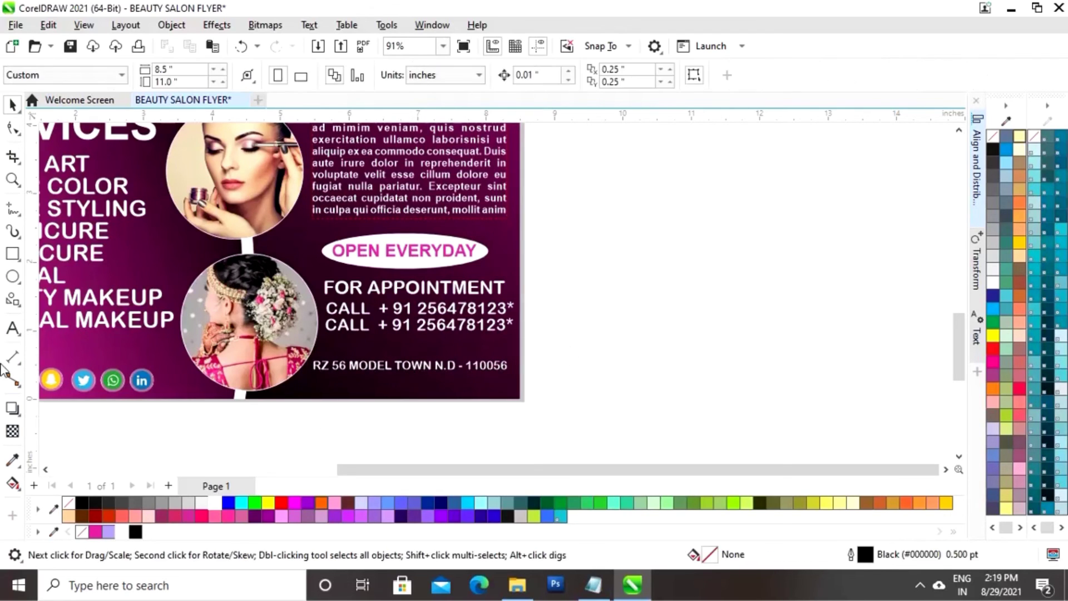
{"action": "left_click", "coordinate": [365, 372]}
{"action": "left_click", "coordinate": [482, 428]}
{"action": "left_click", "coordinate": [12, 328]}
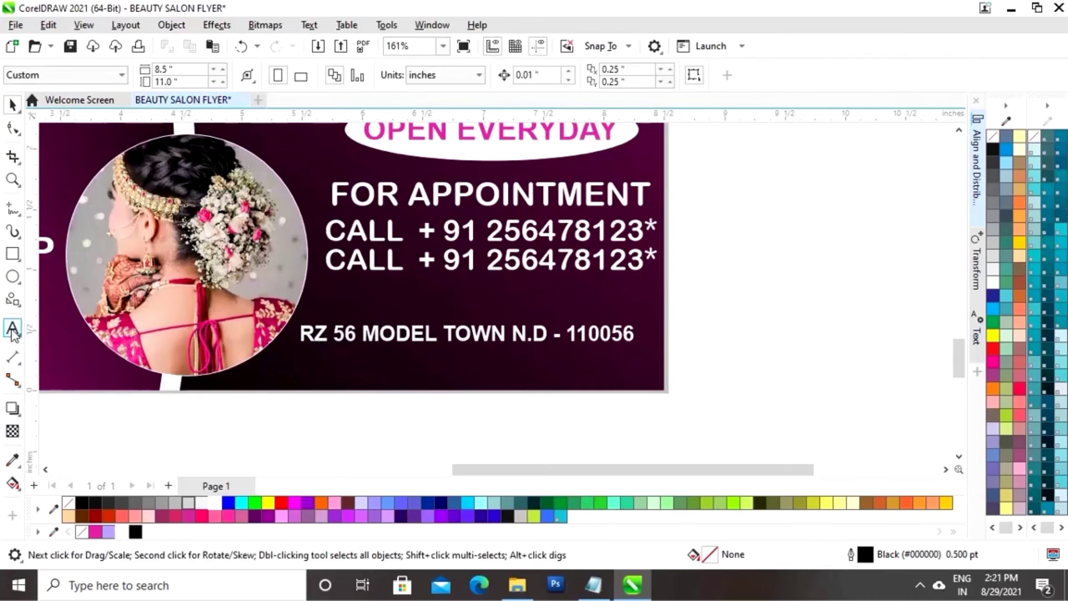
{"action": "left_click", "coordinate": [13, 329]}
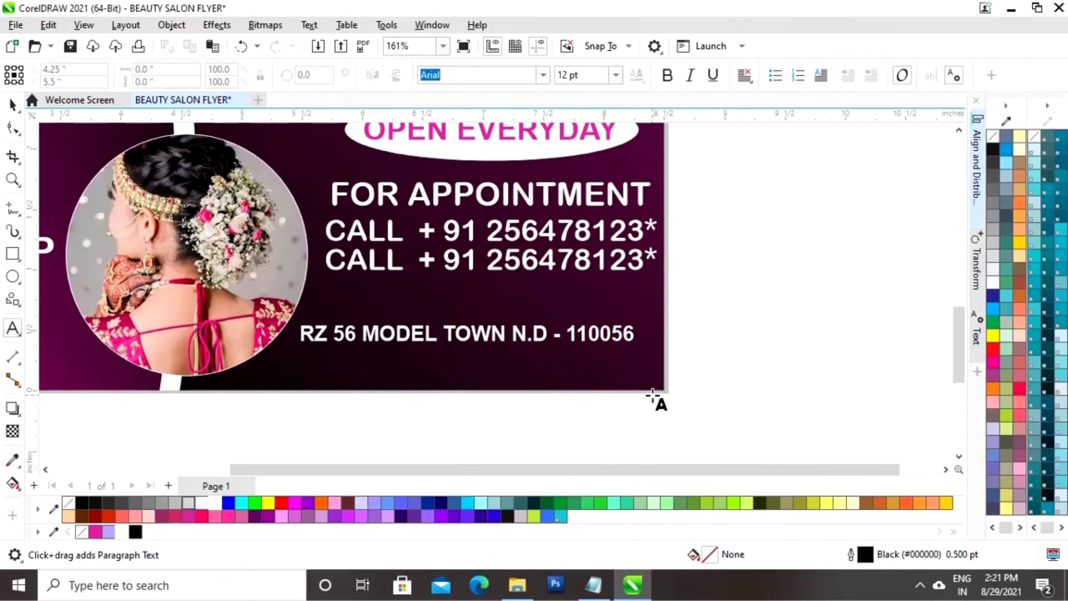
{"action": "scroll", "coordinate": [657, 399], "scroll_direction": "down", "scroll_amount": 2}
{"action": "left_click", "coordinate": [683, 360]}
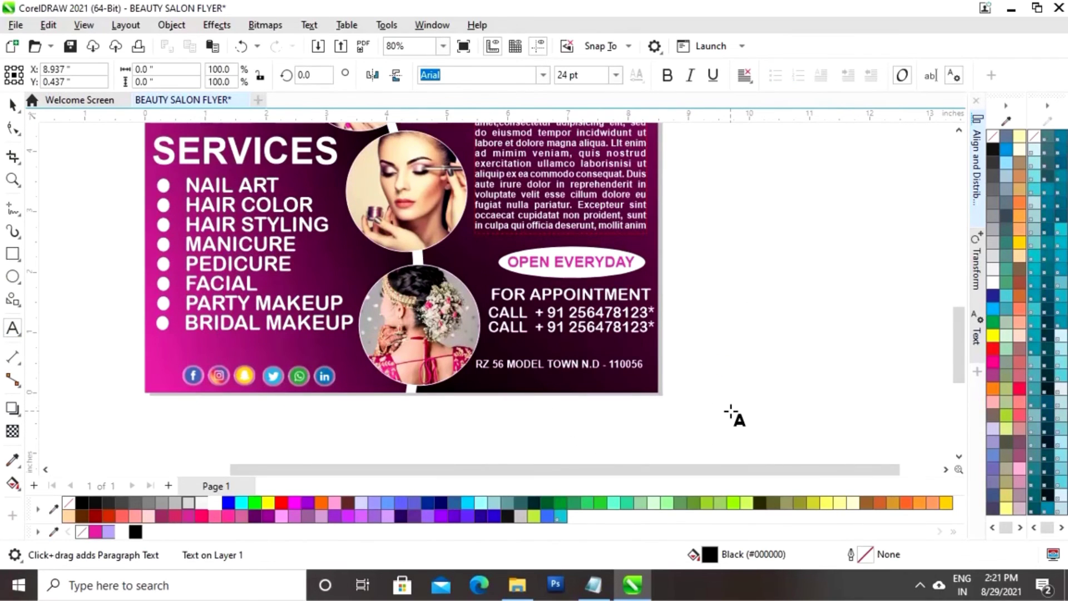
{"action": "type", "text": "www"}
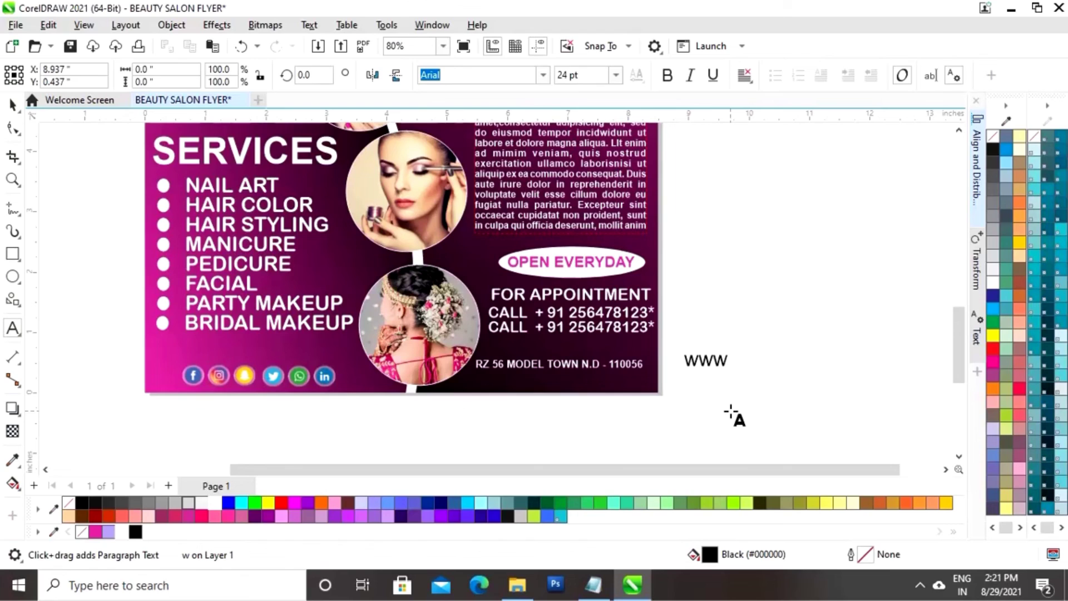
{"action": "type", "text": ".gorge"}
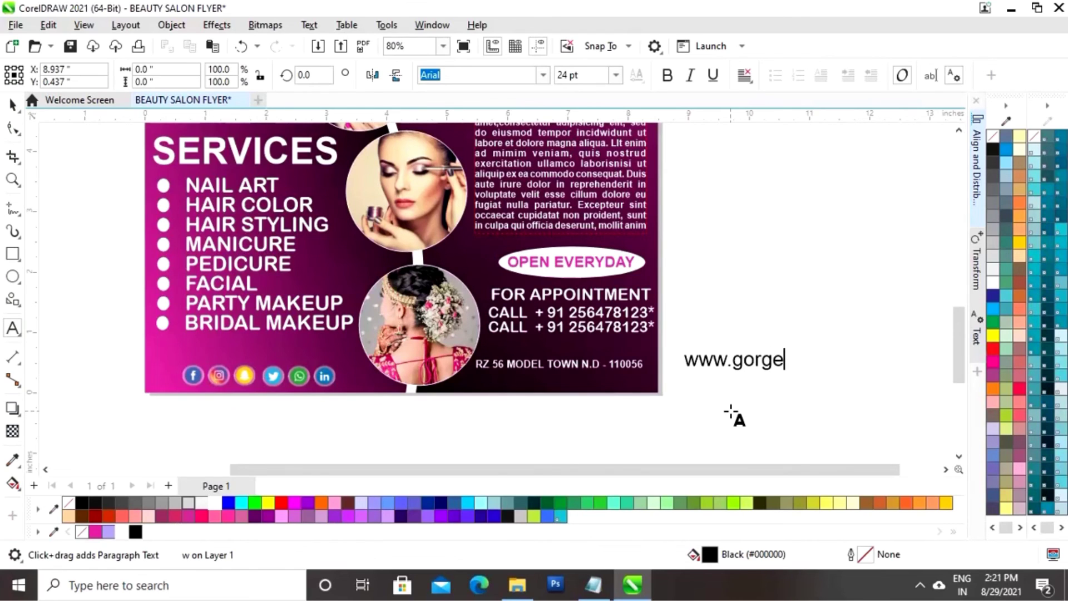
{"action": "type", "text": "ousbeautysa"}
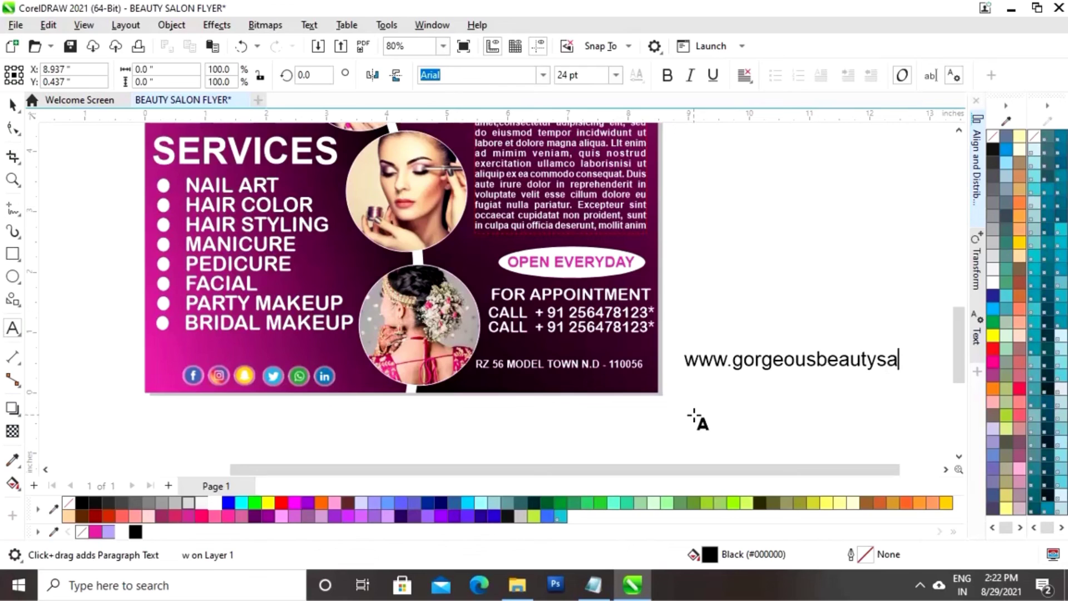
{"action": "type", "text": "lon.com"}
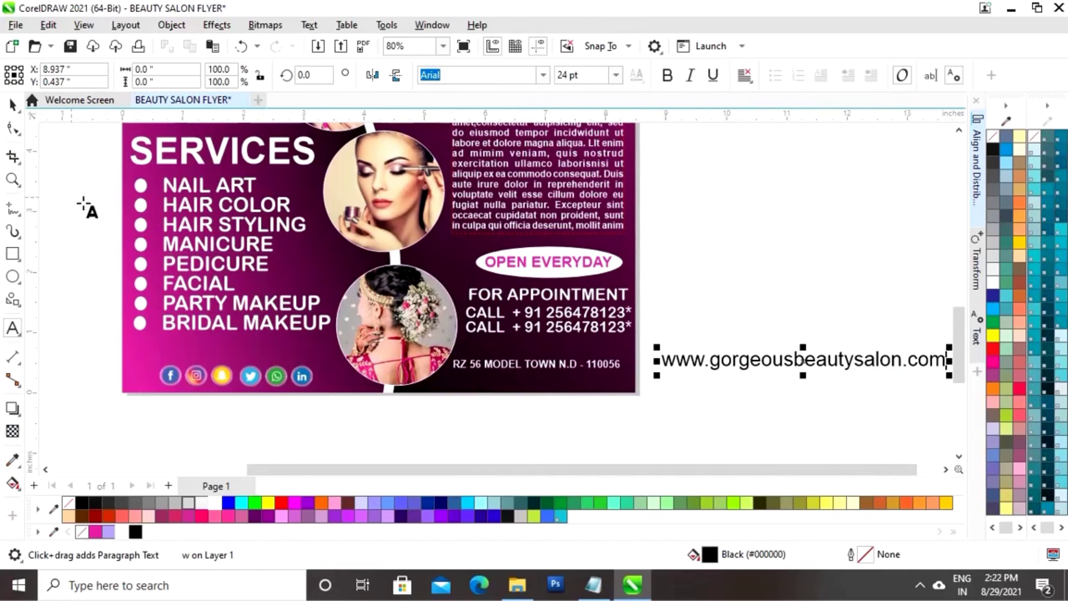
{"action": "left_click", "coordinate": [13, 104]}
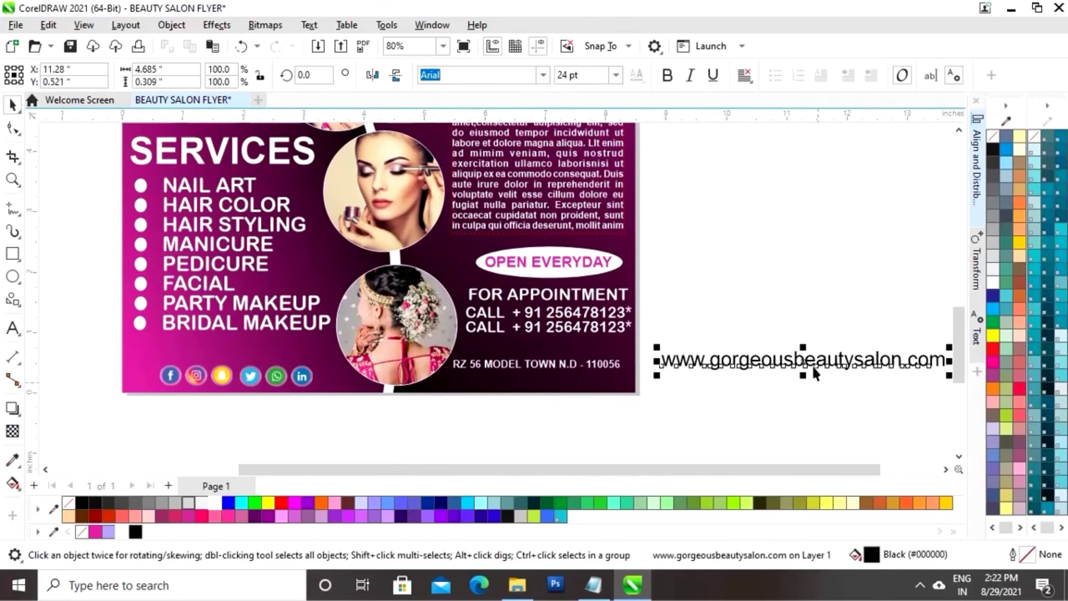
Place the URL along the flyer's bottom edge, colour it white, resize it and make it bold
{"action": "left_click_drag", "start_coordinate": [804, 360], "coordinate": [596, 383]}
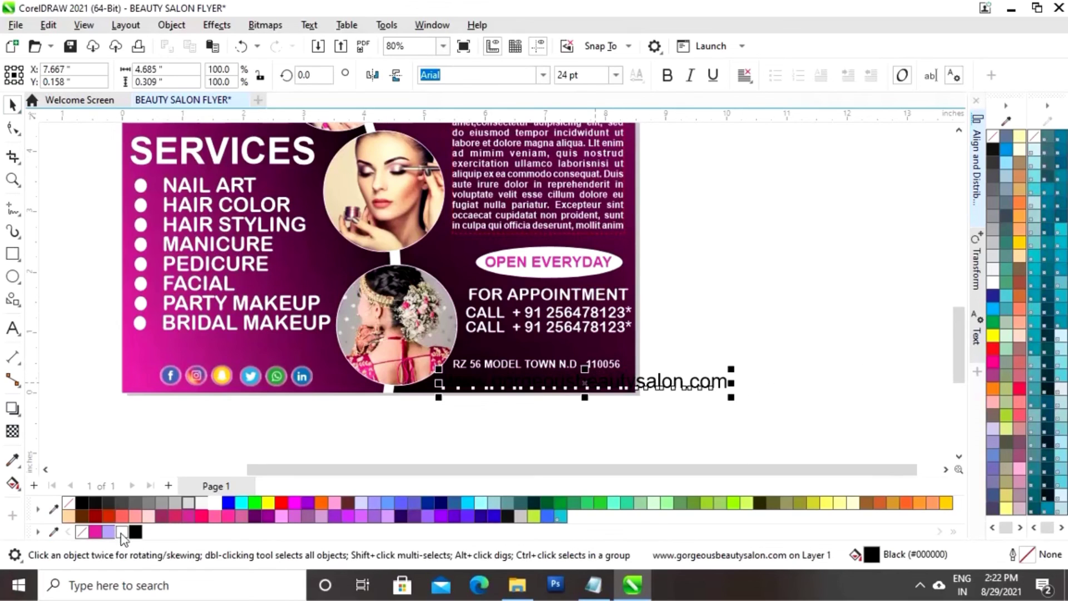
{"action": "left_click", "coordinate": [122, 533]}
{"action": "left_click_drag", "start_coordinate": [731, 369], "coordinate": [683, 384]}
{"action": "left_click_drag", "start_coordinate": [533, 388], "coordinate": [533, 384]}
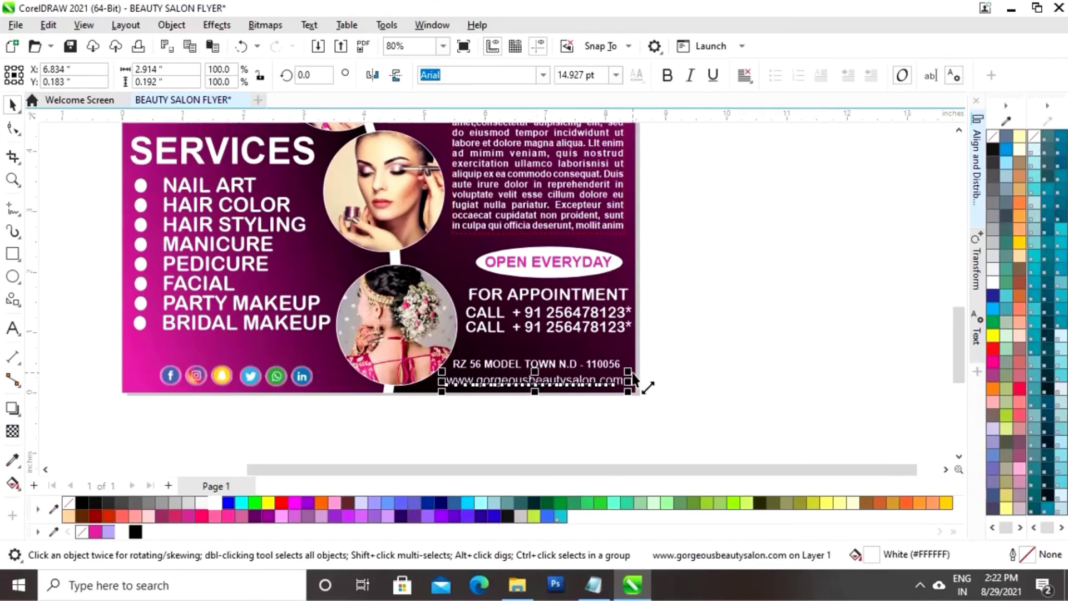
{"action": "left_click_drag", "start_coordinate": [633, 372], "coordinate": [640, 372]}
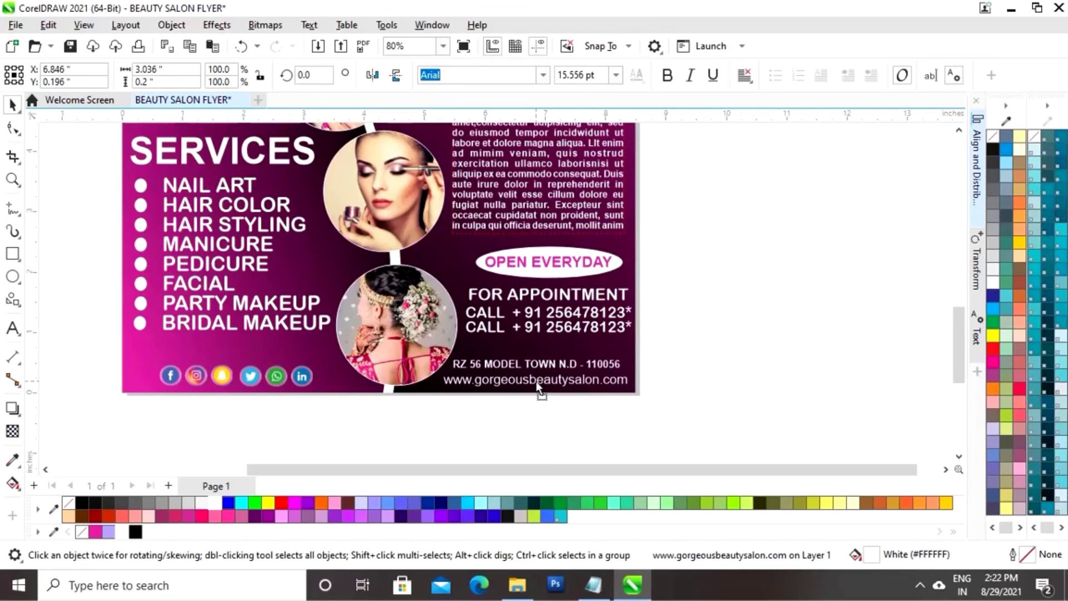
{"action": "left_click", "coordinate": [667, 75]}
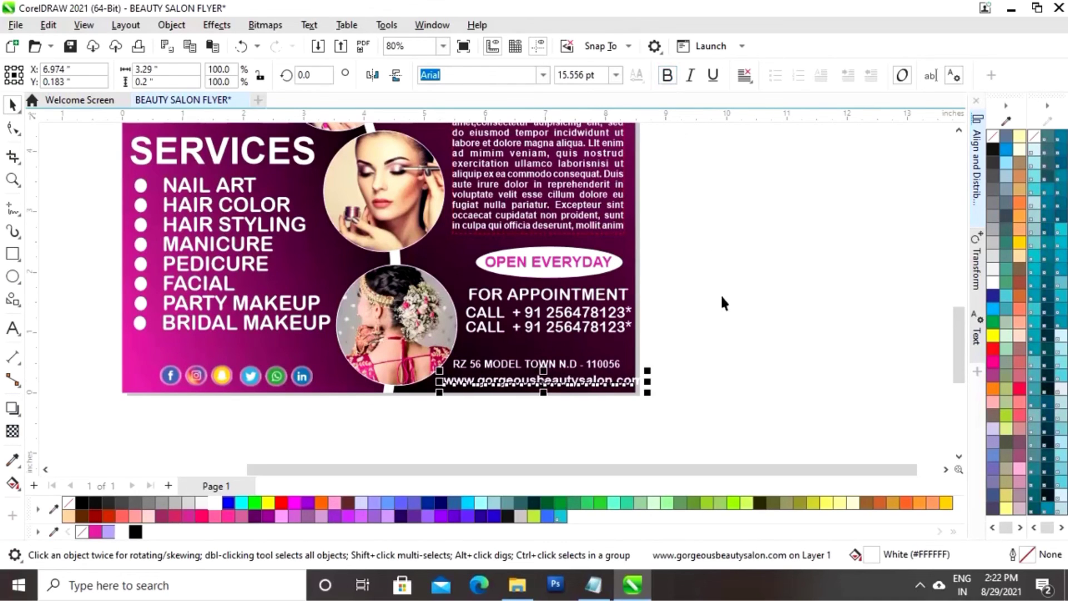
{"action": "left_click", "coordinate": [723, 303]}
{"action": "left_click_drag", "start_coordinate": [563, 385], "coordinate": [541, 388]}
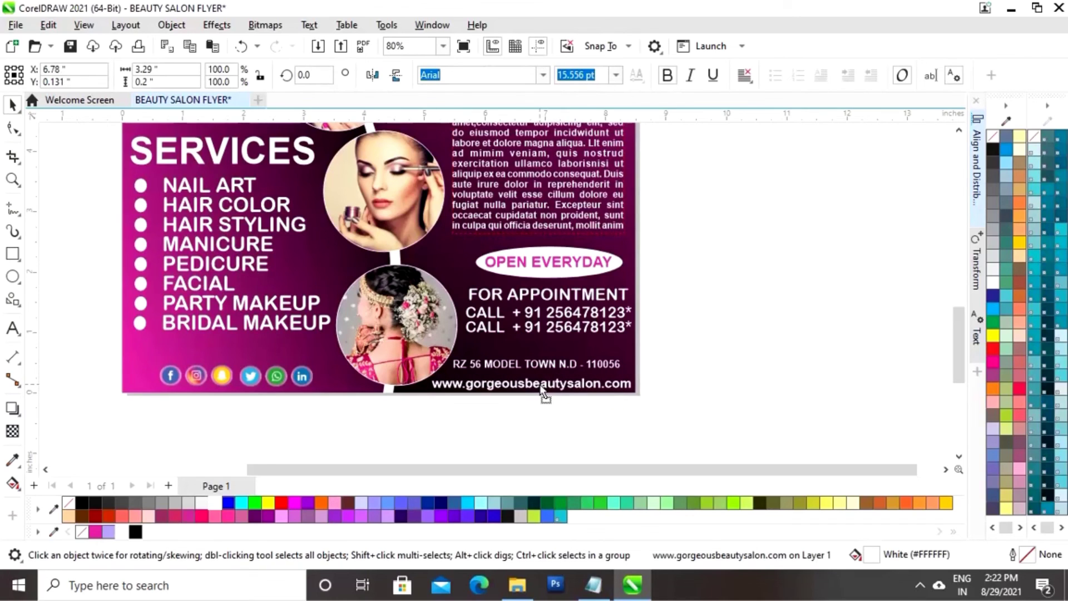
Lower the address line so it sits closer to the website line
{"action": "left_click", "coordinate": [535, 364]}
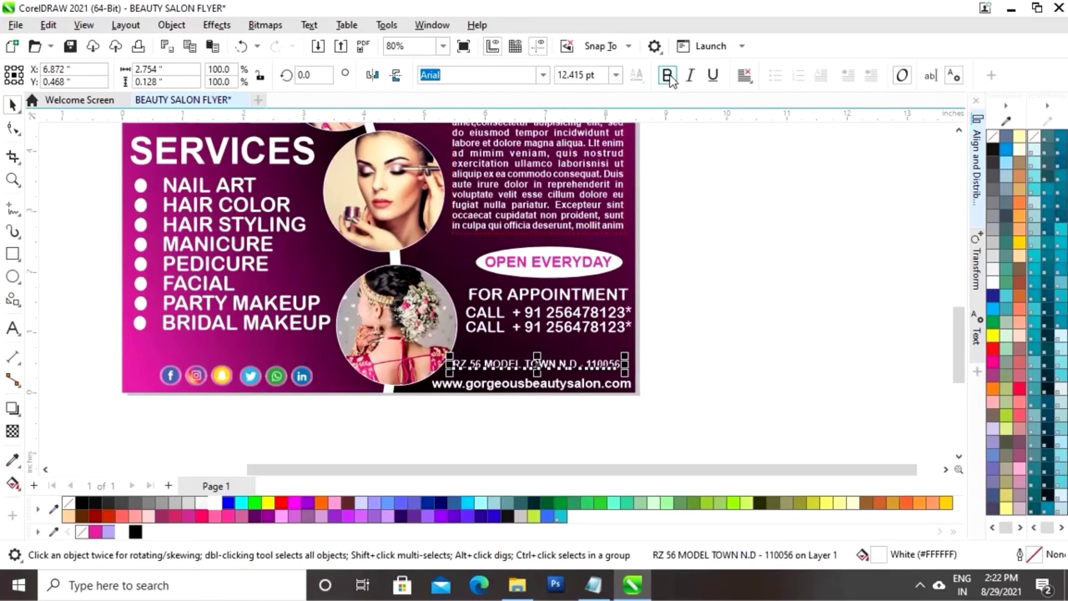
{"action": "left_click", "coordinate": [694, 317]}
{"action": "left_click", "coordinate": [583, 278]}
{"action": "left_click", "coordinate": [533, 370]}
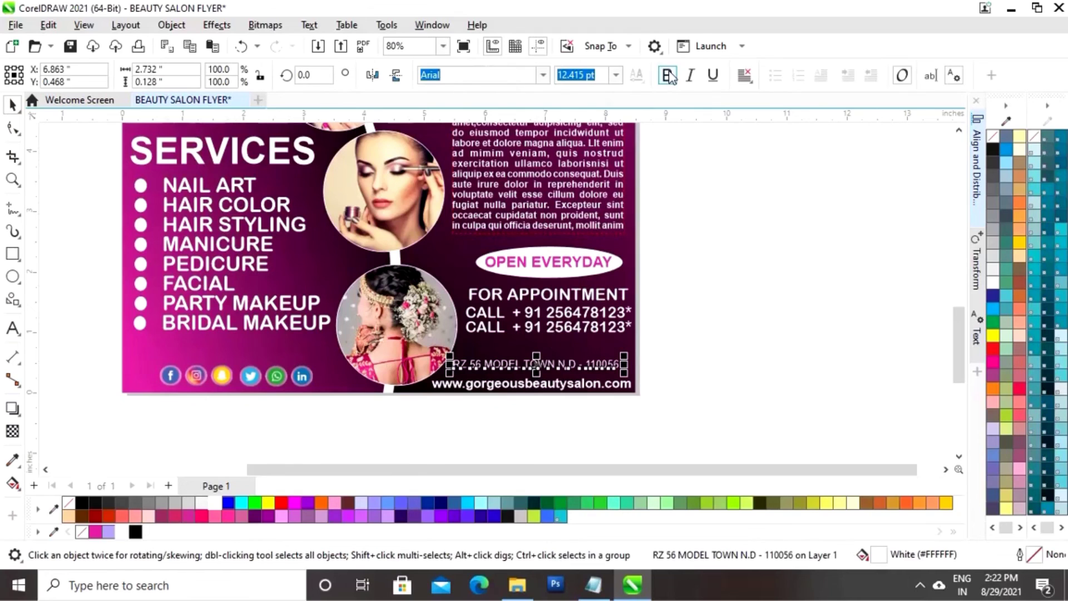
{"action": "left_click", "coordinate": [699, 251]}
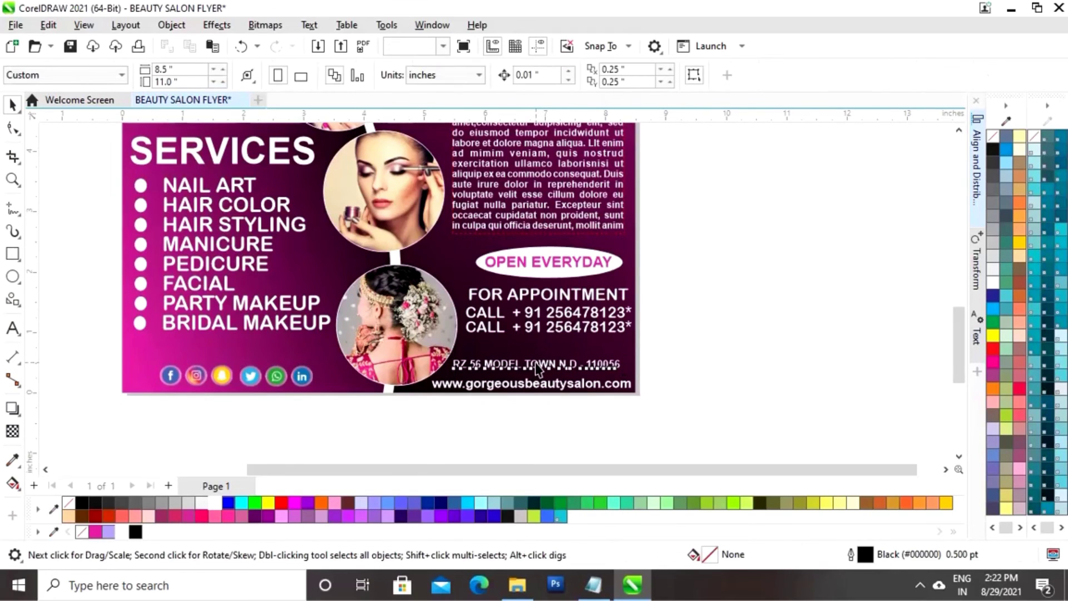
{"action": "left_click", "coordinate": [540, 364]}
{"action": "left_click_drag", "start_coordinate": [537, 363], "coordinate": [528, 380]}
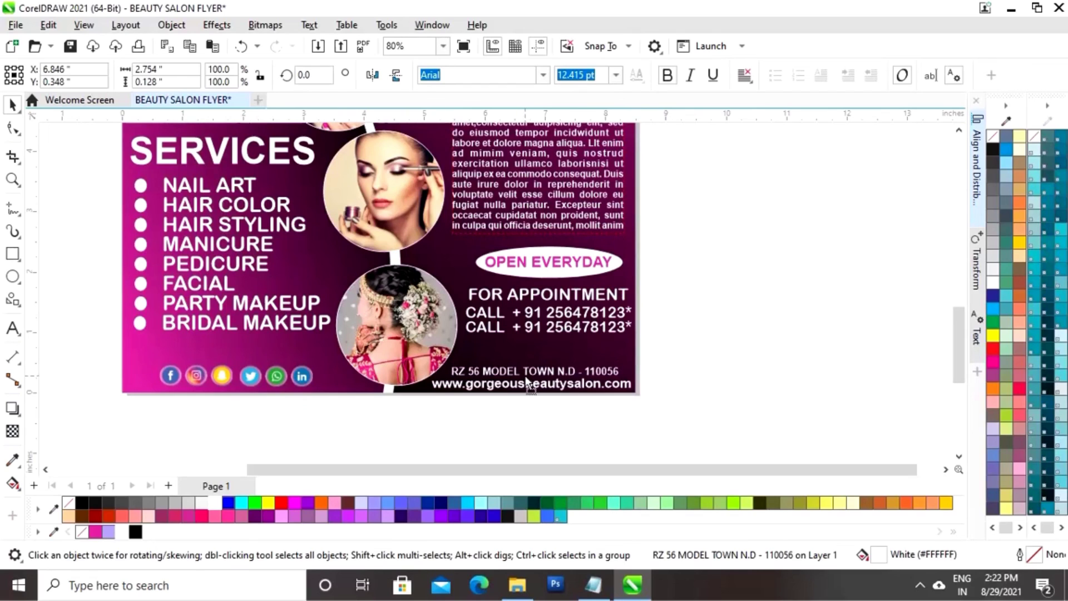
Nudge the Open Everyday oval and appointment lines slightly down, then preview the flyer full screen
{"action": "left_click", "coordinate": [727, 328]}
{"action": "key", "text": "F4"}
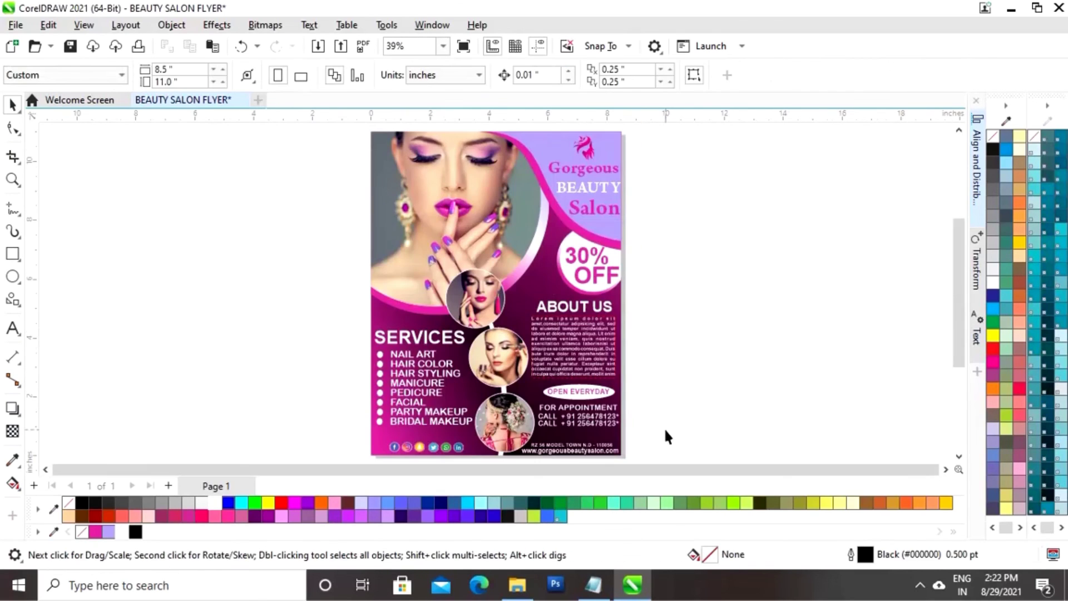
{"action": "left_click_drag", "start_coordinate": [666, 430], "coordinate": [529, 388]}
{"action": "key", "text": "Down"}
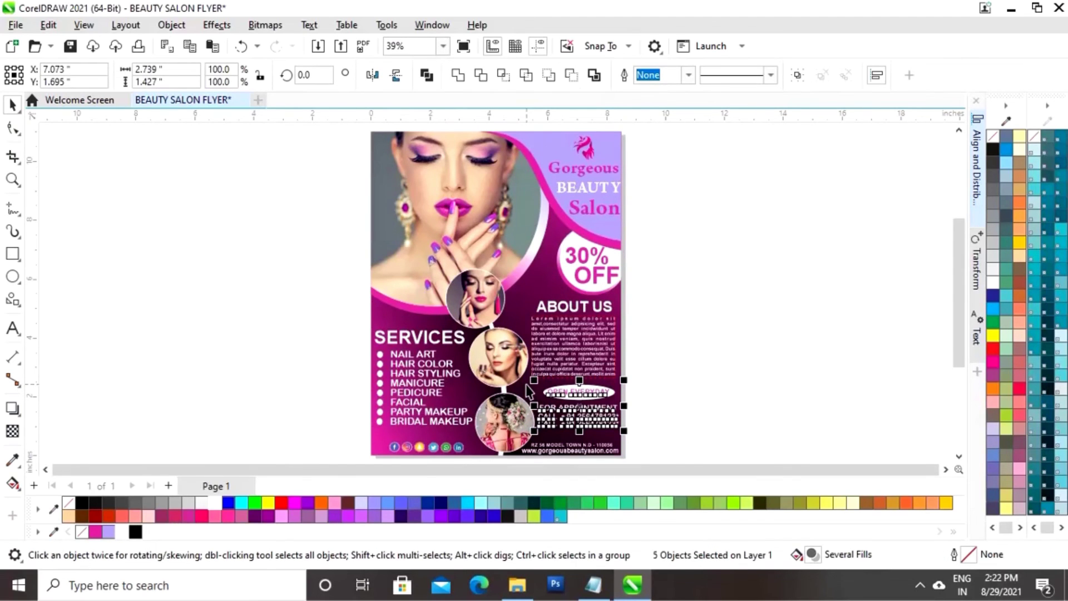
{"action": "left_click", "coordinate": [723, 451]}
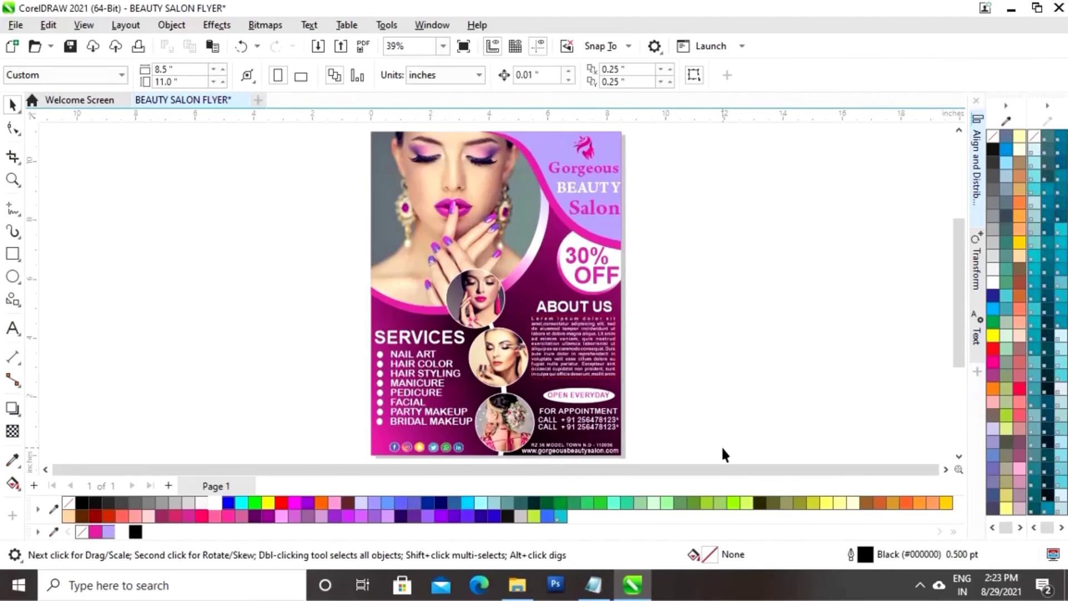
{"action": "key", "text": "F9"}
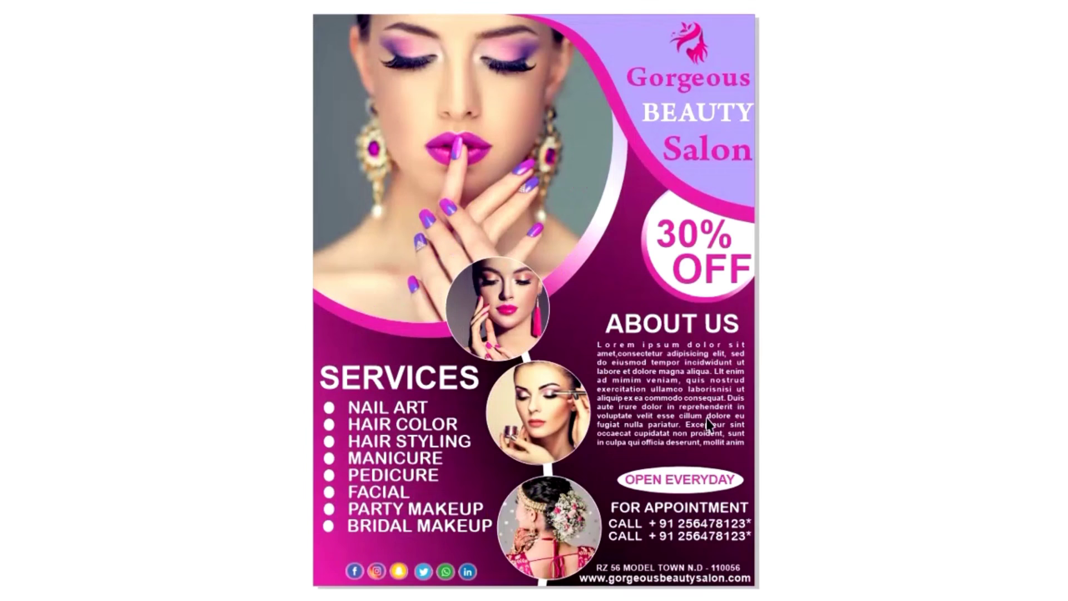